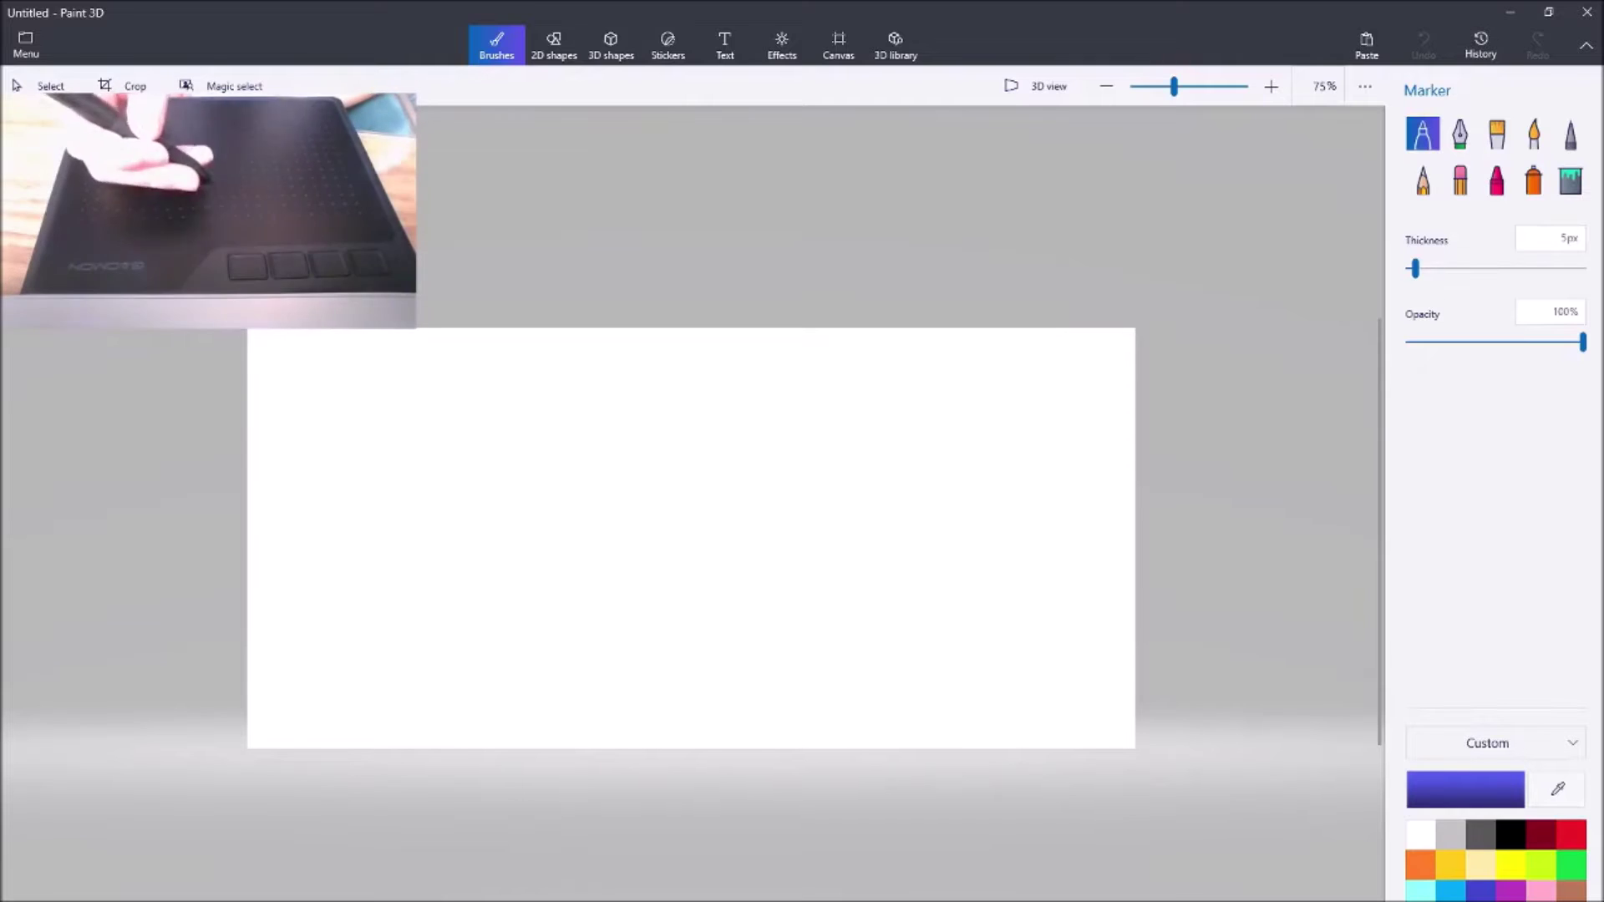
Draw a large unfilled circle with a 3 px black outline in the middle of the canvas
click(1511, 835)
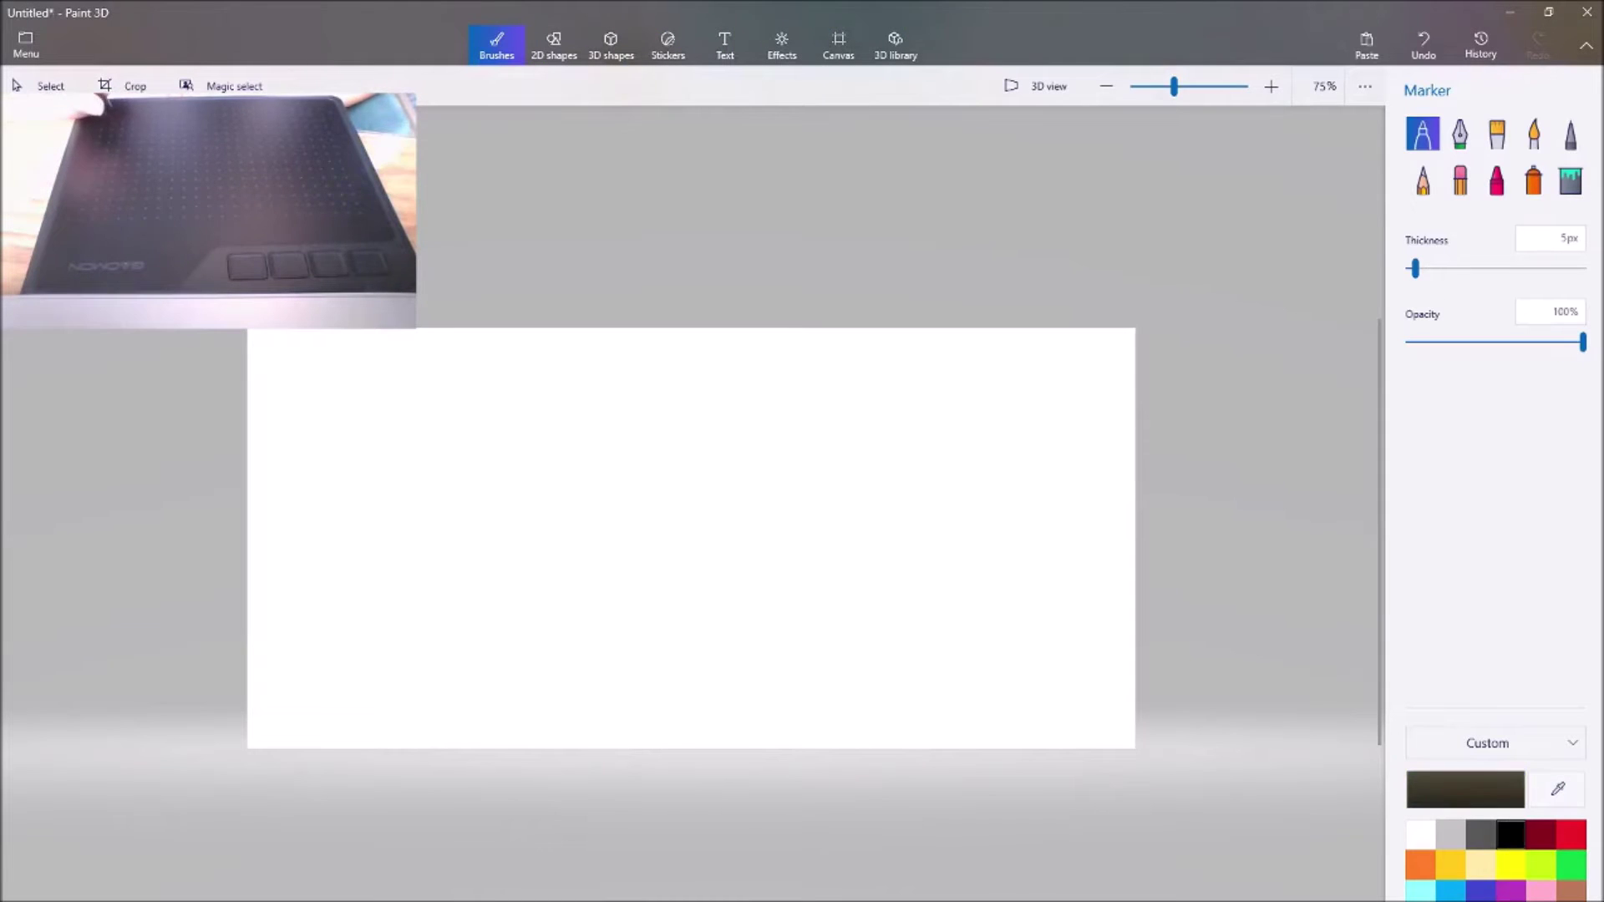
click(537, 33)
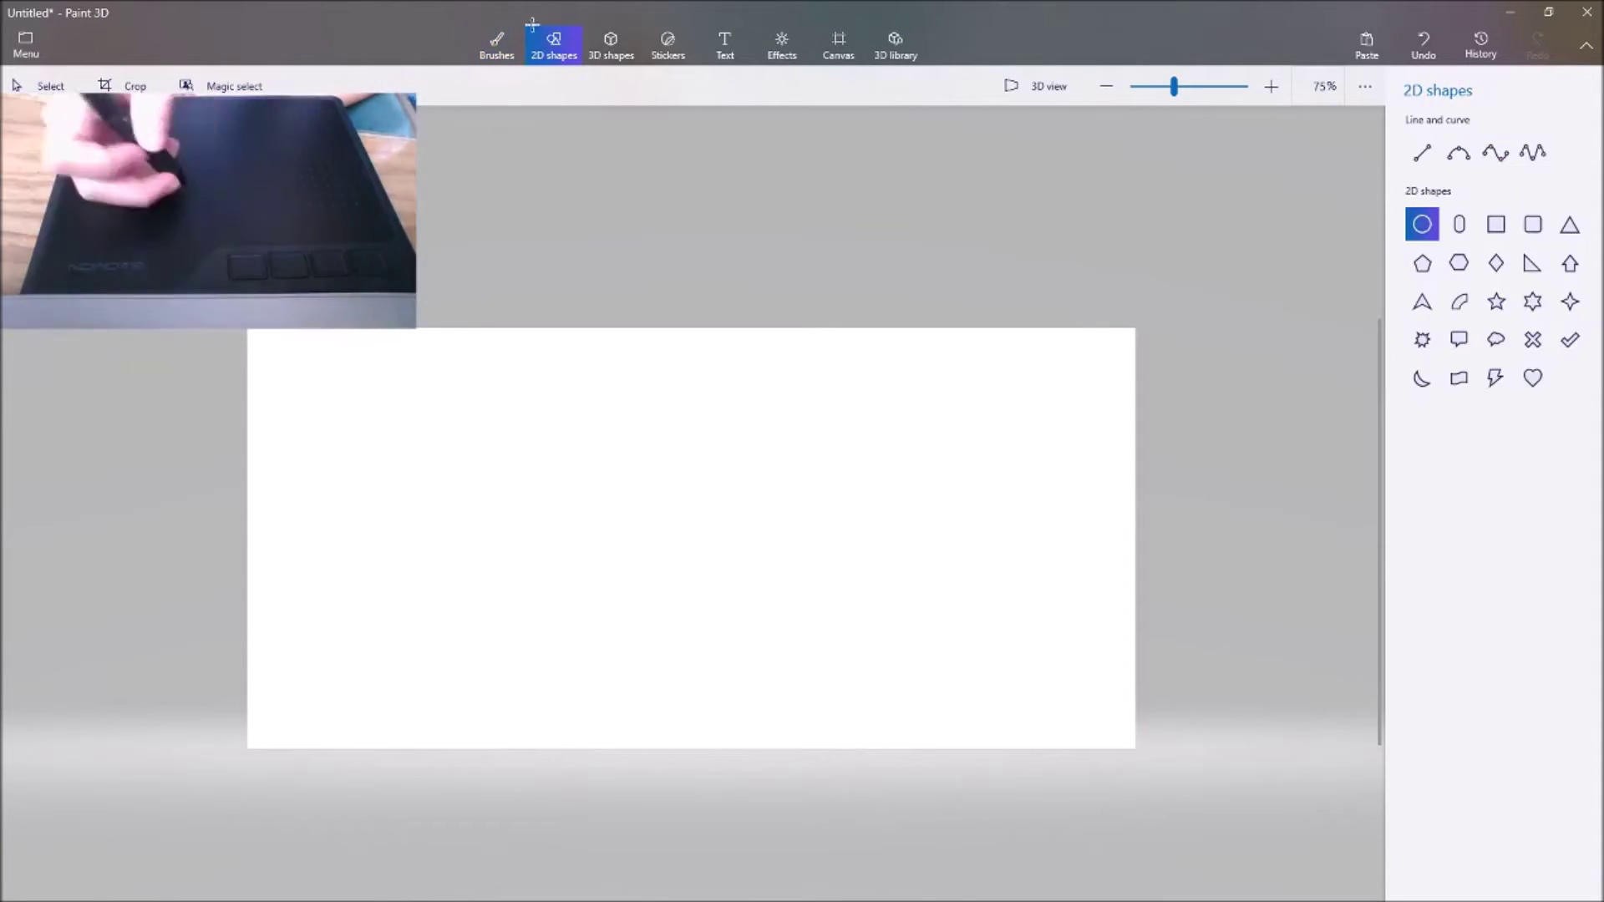
drag(669, 449, 770, 547)
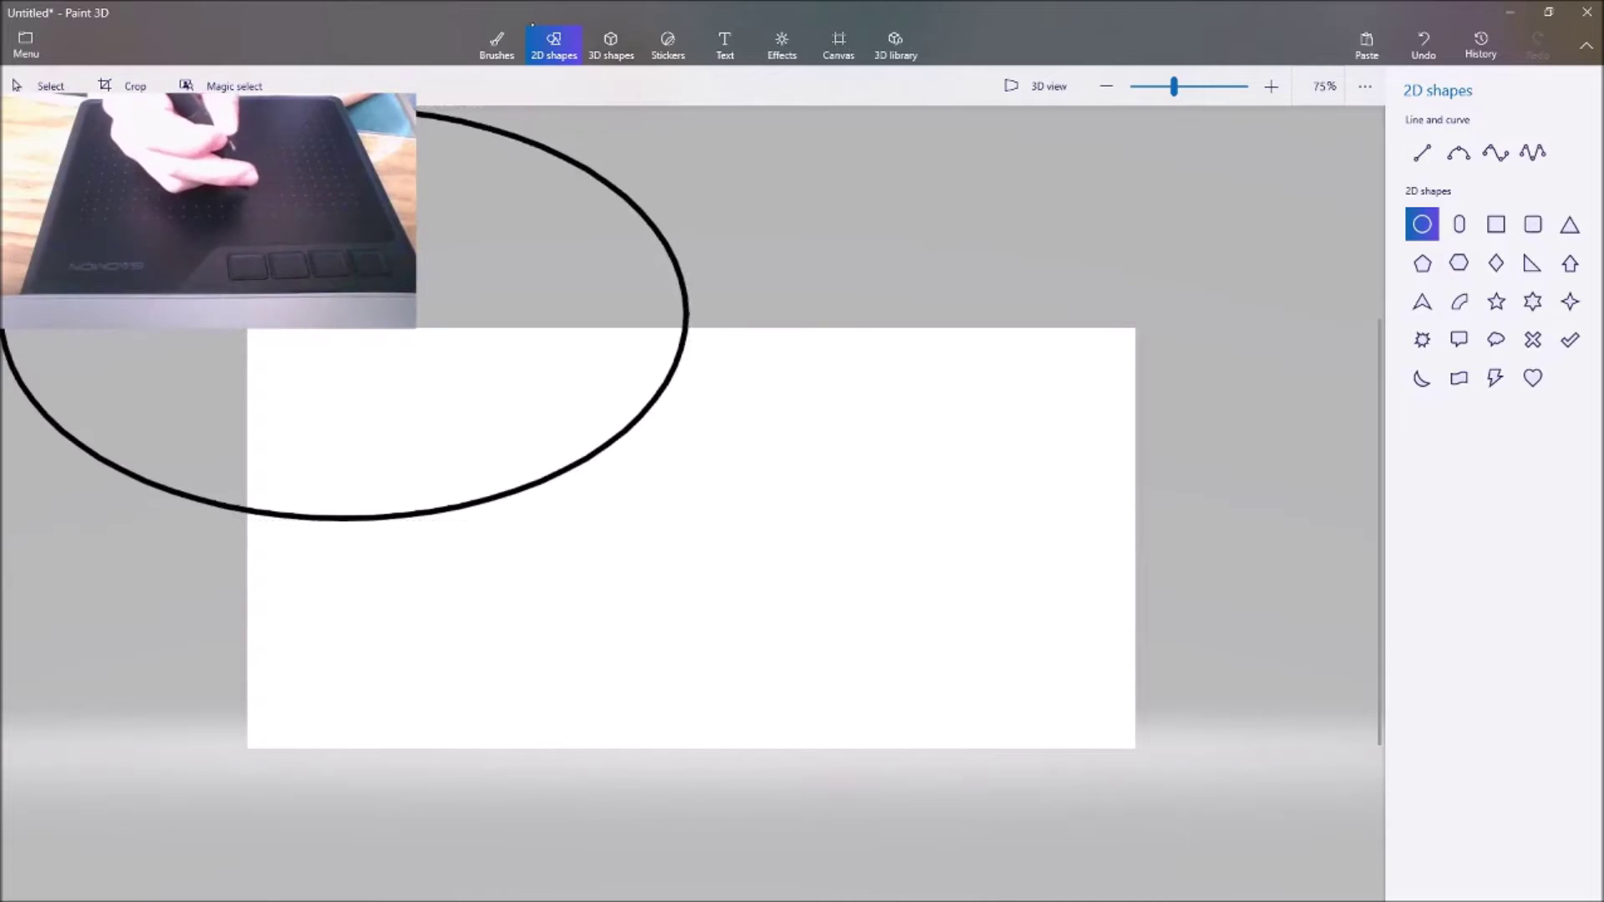
drag(719, 499, 690, 508)
drag(740, 555, 946, 739)
drag(793, 599, 690, 499)
drag(844, 638, 909, 687)
drag(533, 25, 514, 21)
drag(1425, 314, 1411, 313)
click(918, 519)
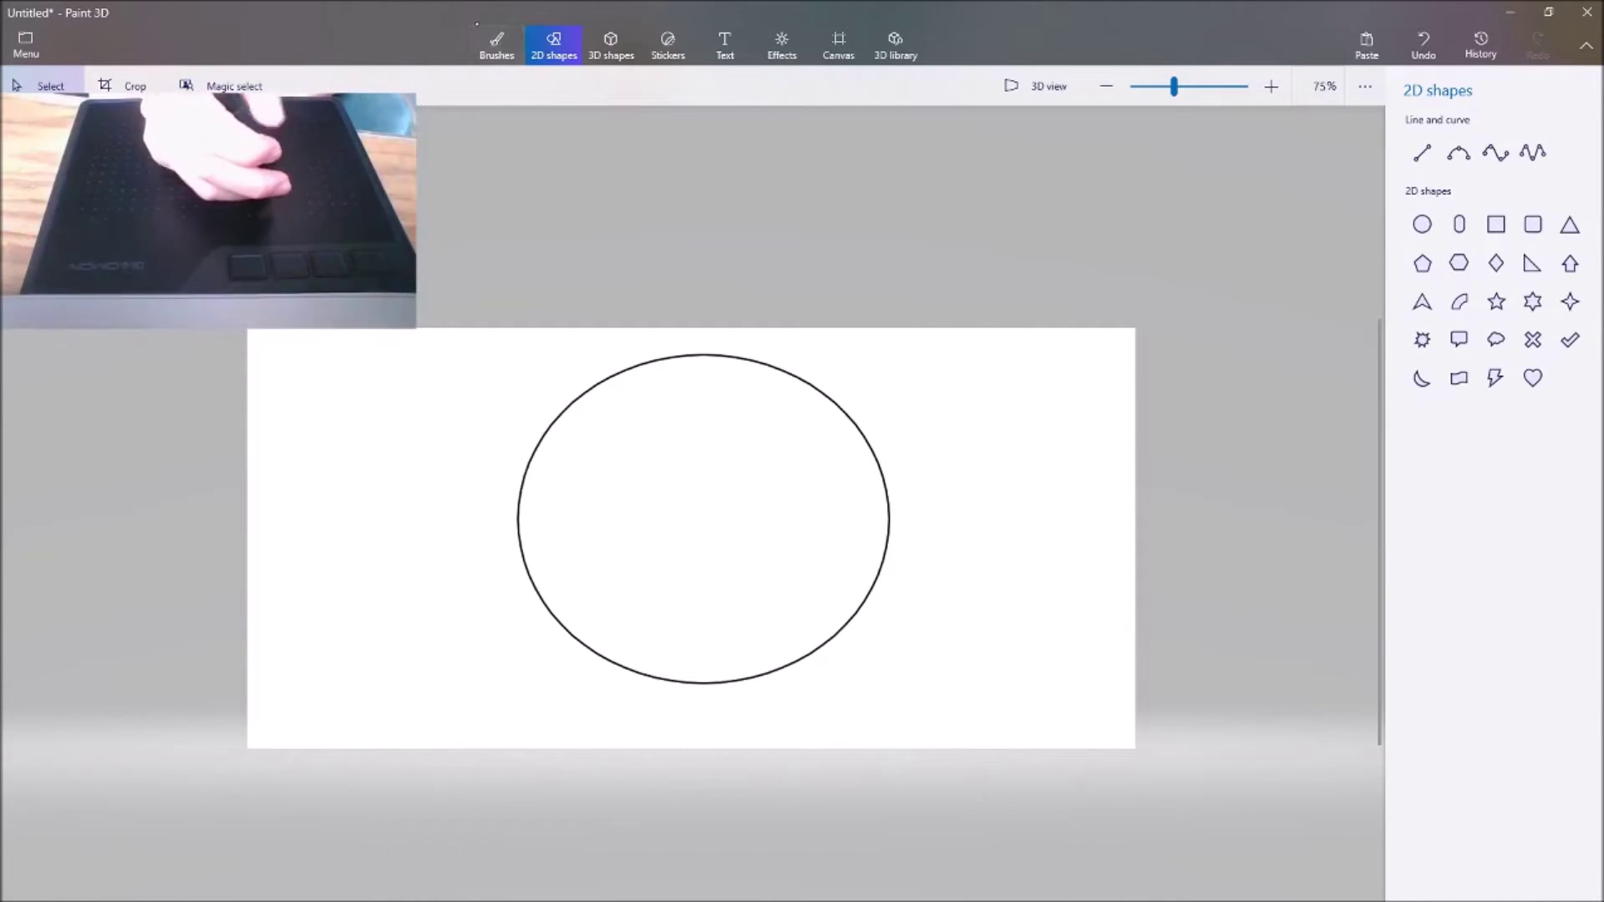
Switch to the Marker brush and set its colour to a custom near-black
click(487, 38)
click(1466, 789)
click(891, 661)
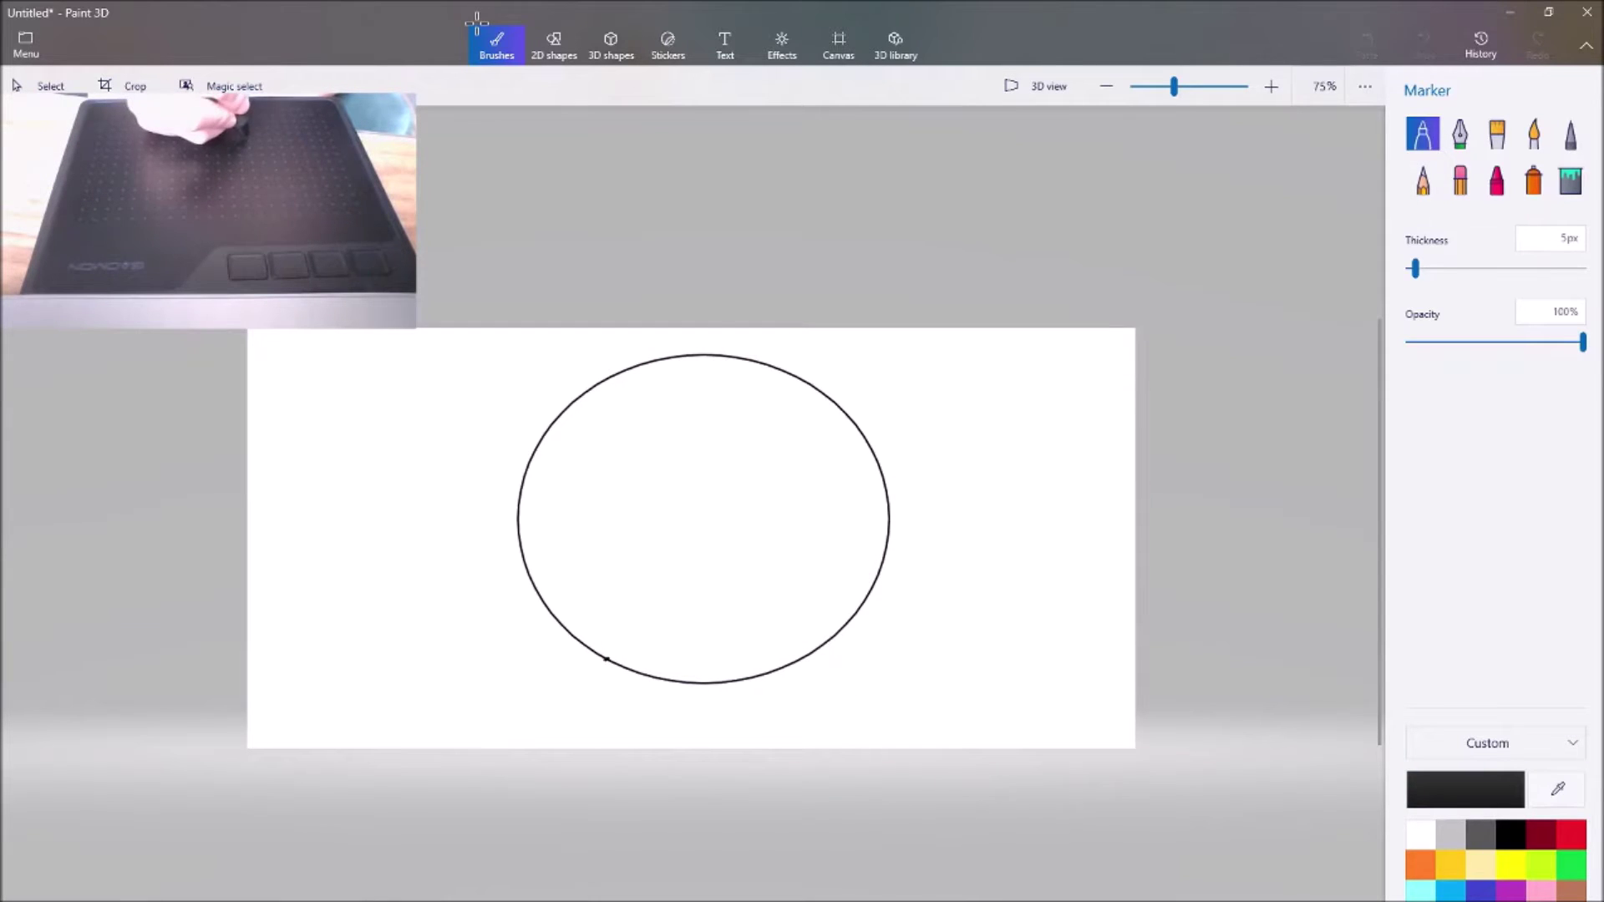
Try to sketch the snow globe's base with short slanted marker strokes below the circle, undoing the strokes
drag(606, 659, 604, 701)
key(ctrl+z)
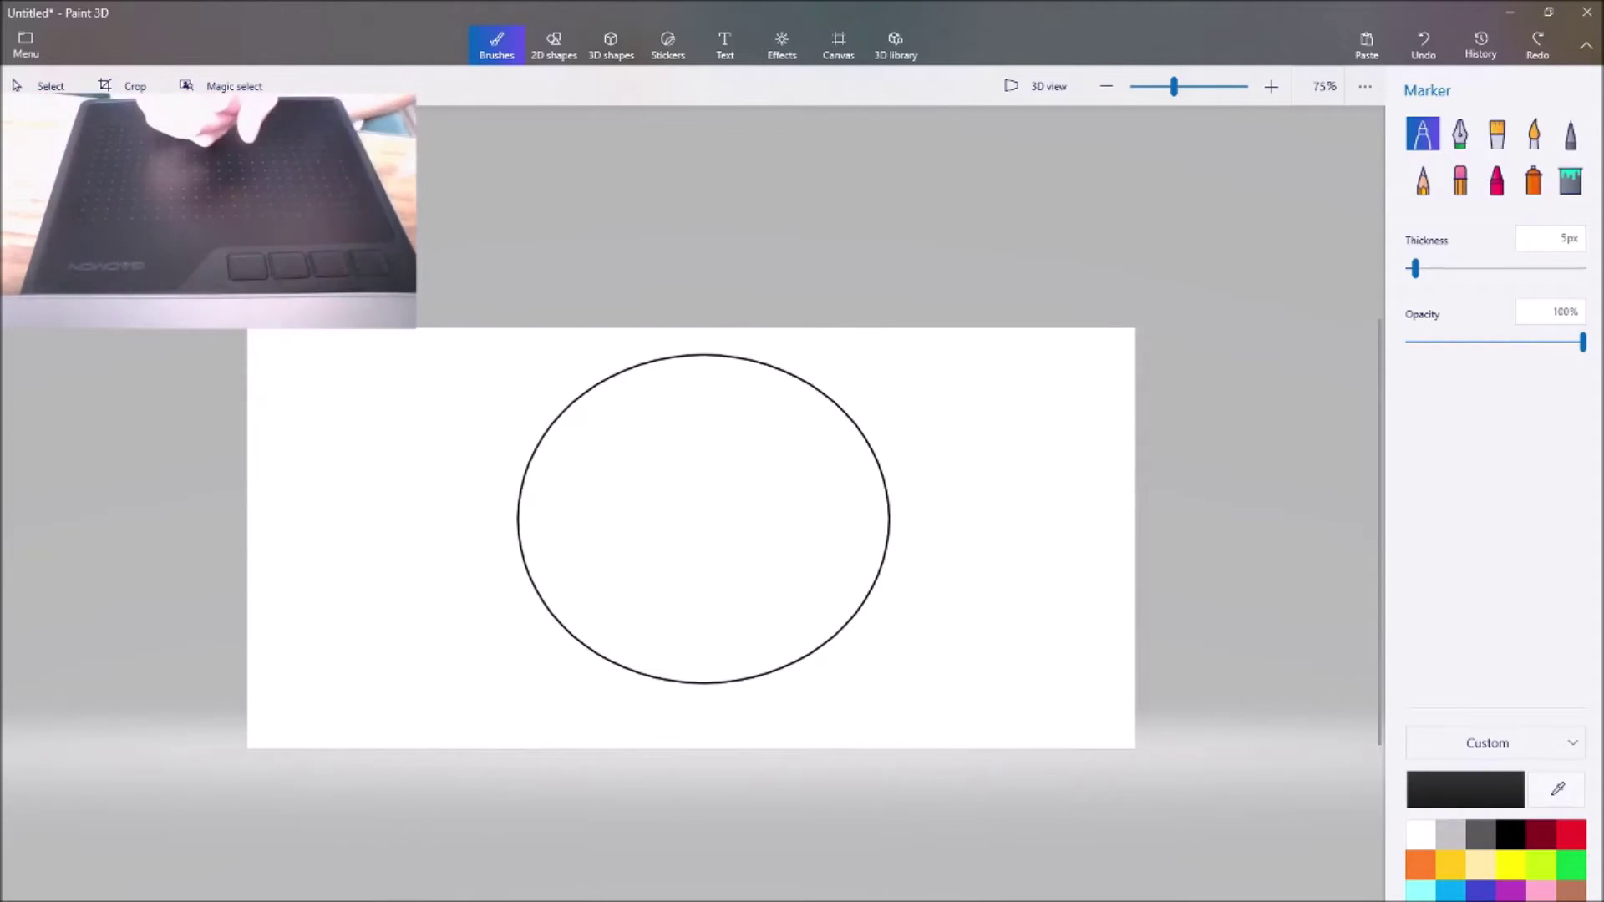
drag(618, 662, 607, 710)
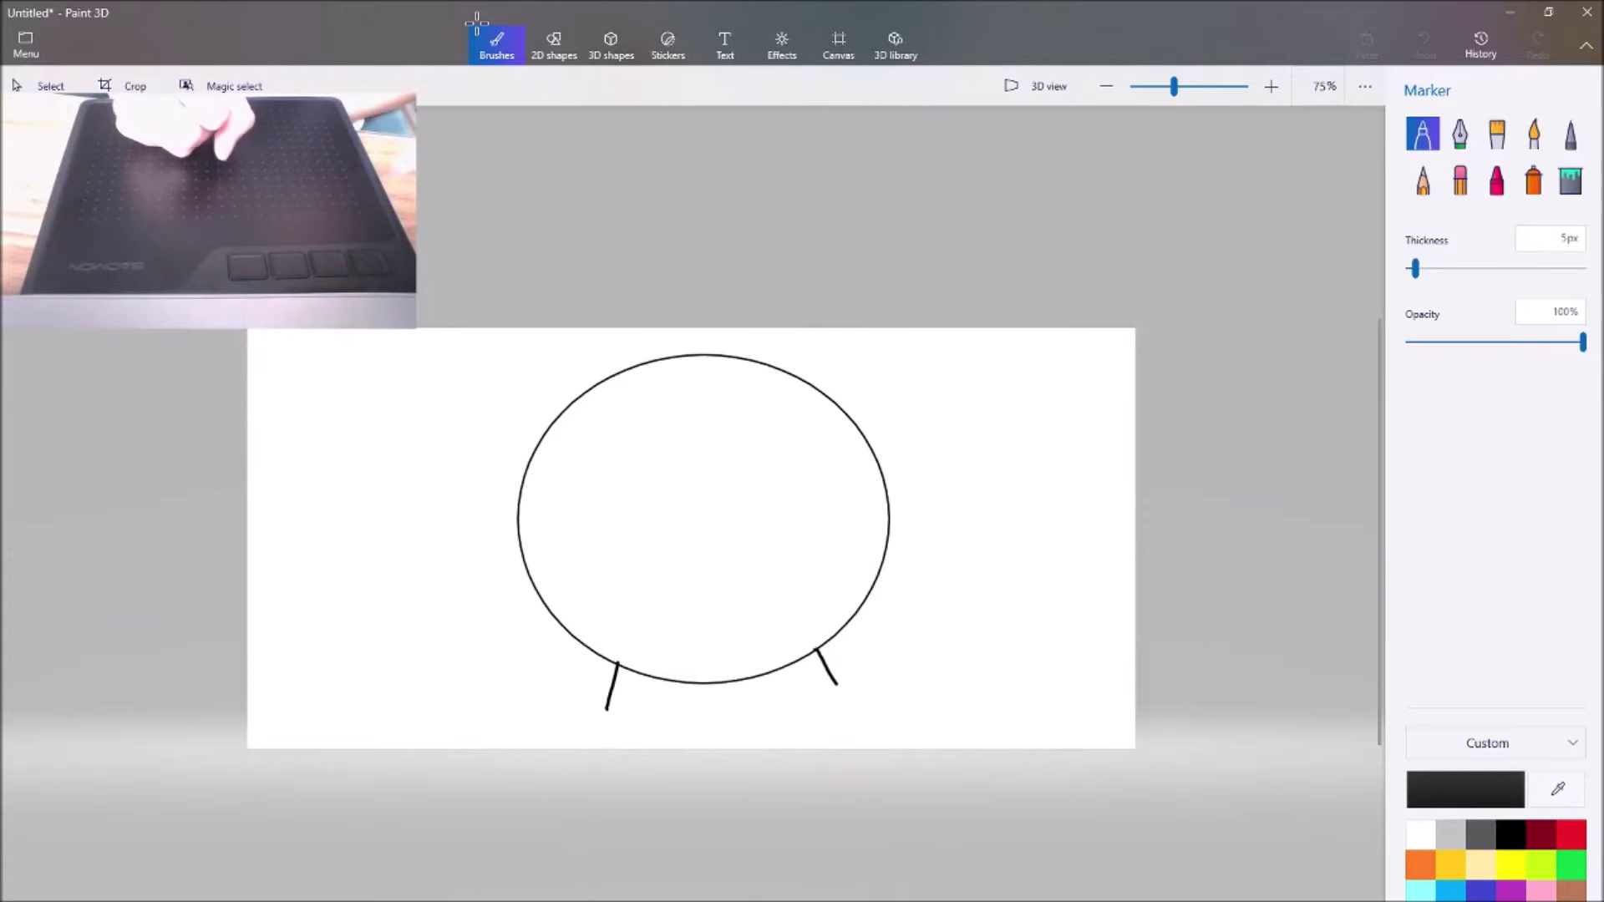
key(ctrl+z)
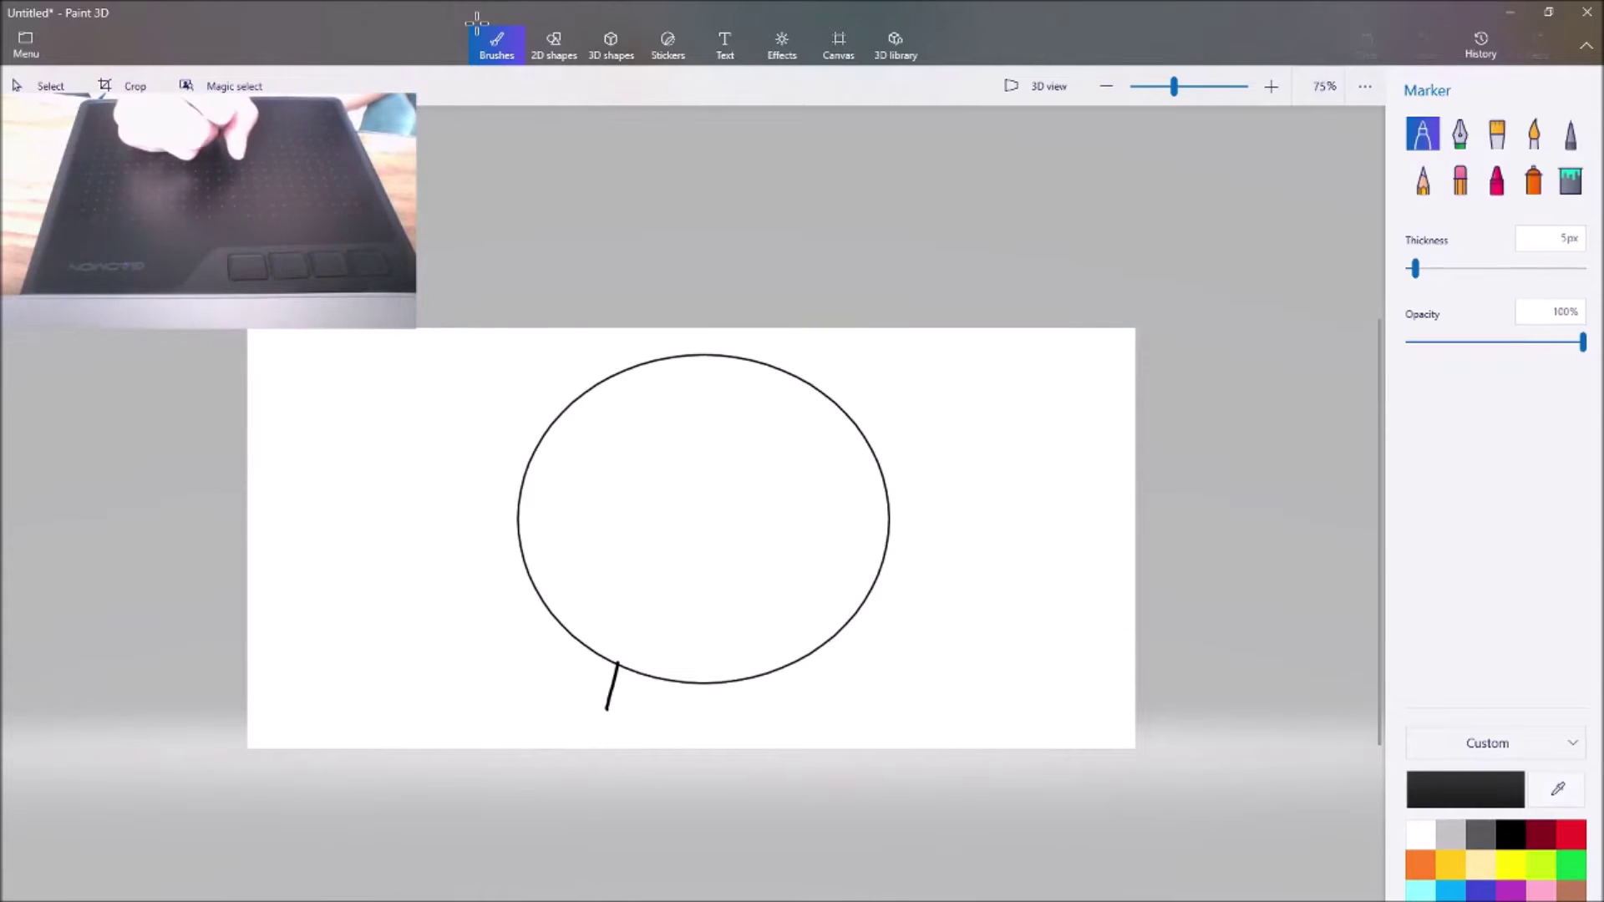
click(1424, 45)
click(1365, 86)
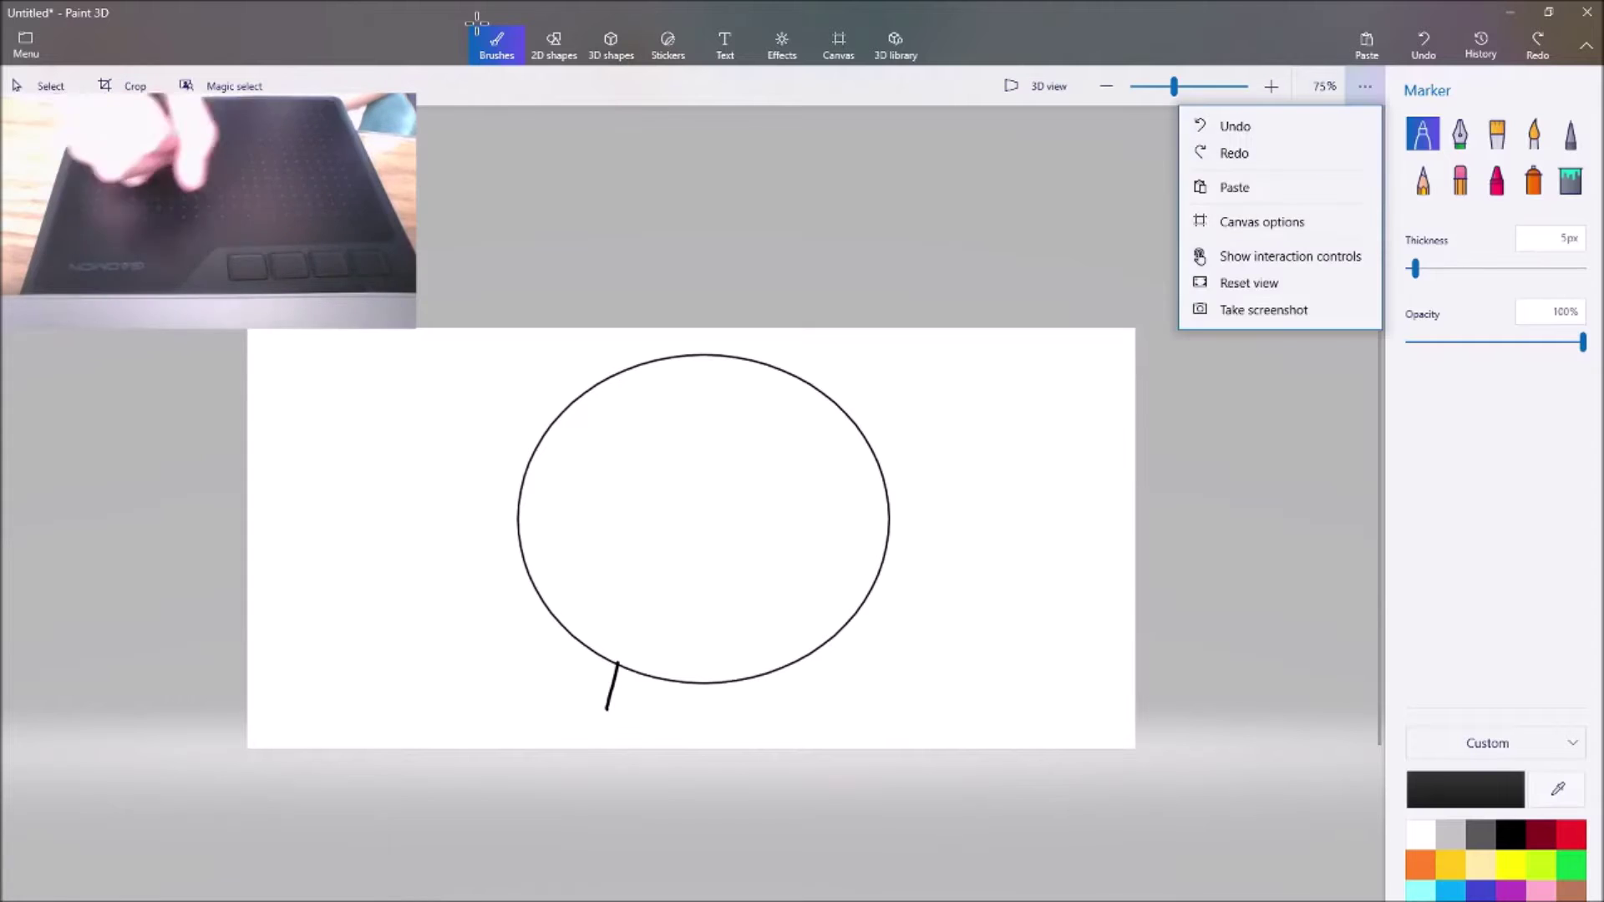
click(811, 651)
mouse_move(607, 710)
mouse_down()
mouse_move(737, 724)
mouse_move(853, 702)
mouse_move(637, 744)
mouse_move(631, 709)
mouse_up()
click(1424, 45)
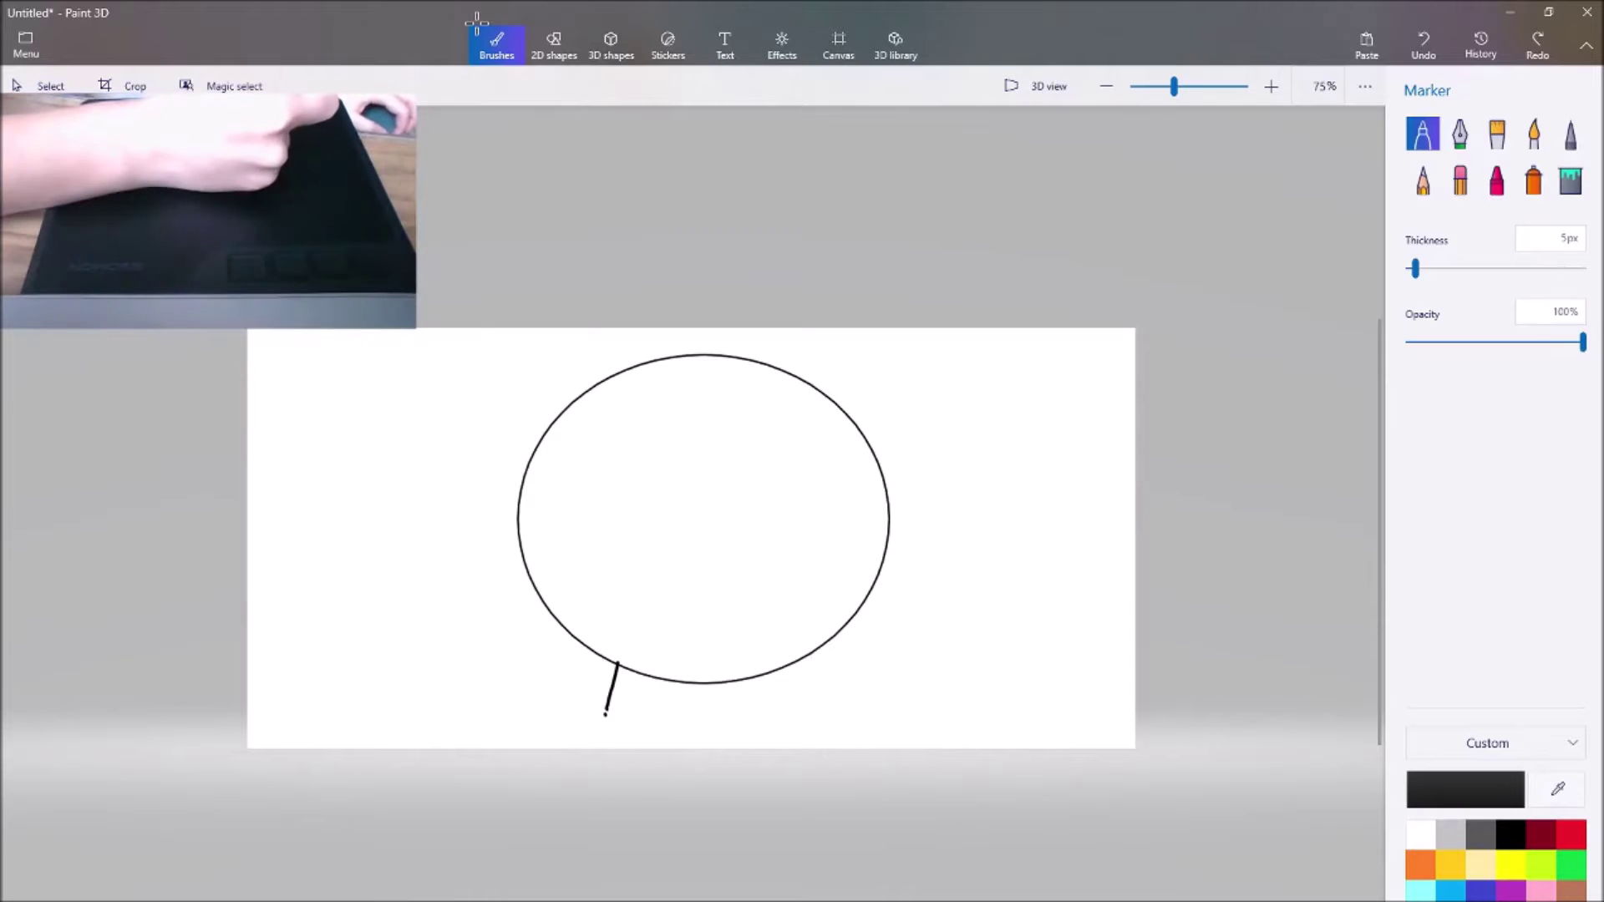
drag(606, 714, 637, 706)
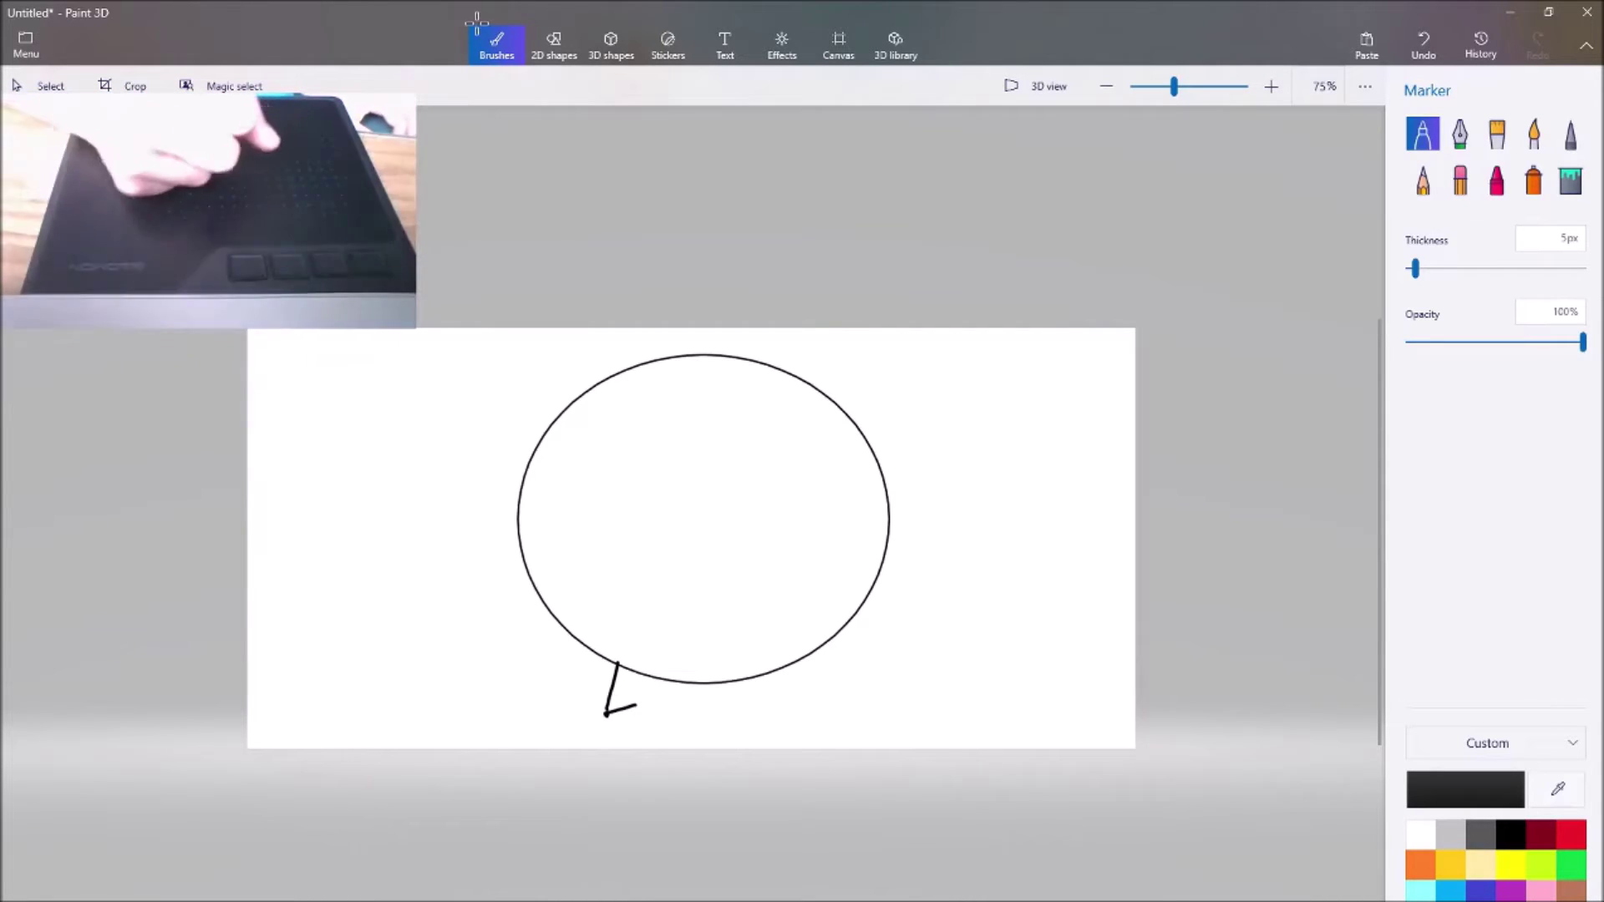
key(ctrl+z)
drag(771, 668, 793, 707)
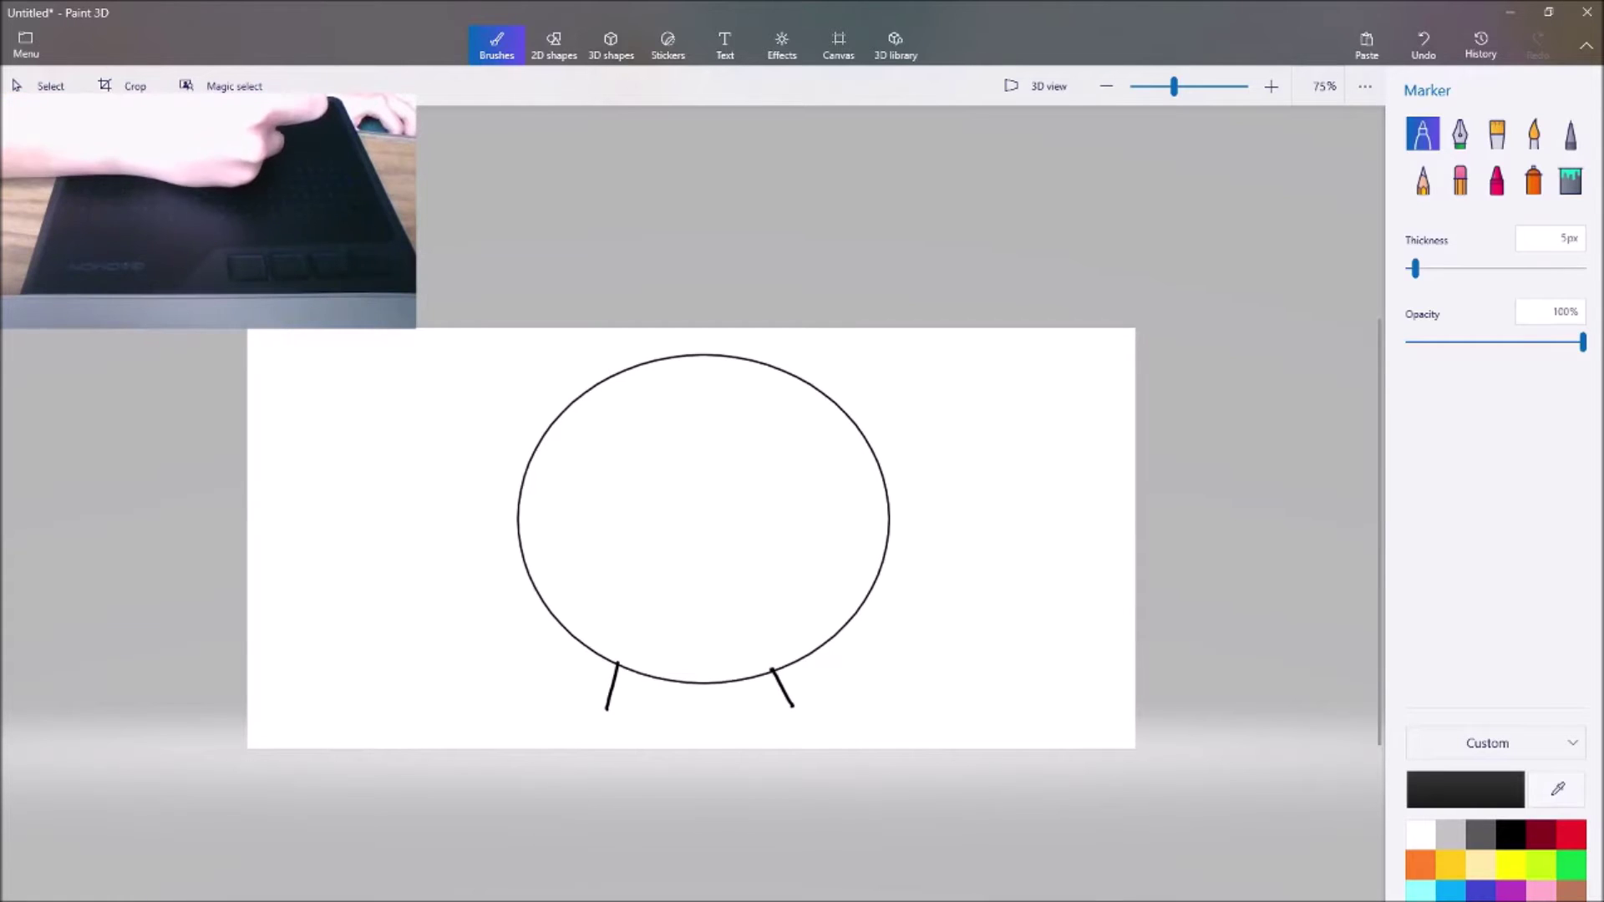
drag(731, 691, 792, 690)
click(1424, 45)
click(1424, 45)
click(1424, 45)
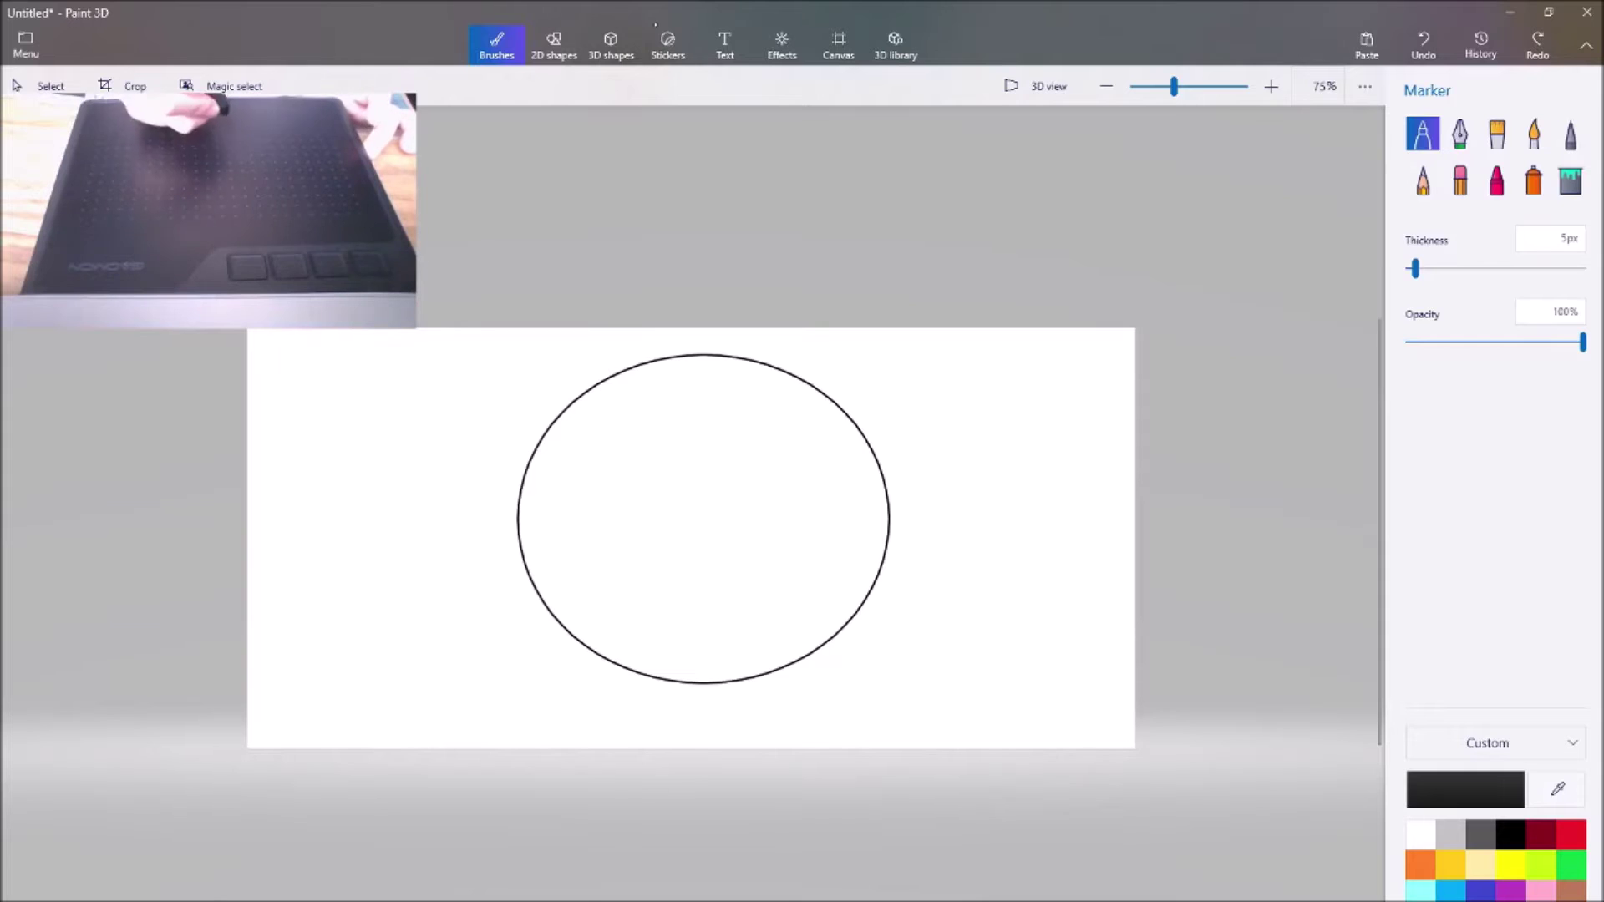
Draw the snow globe's base below the circle with two slanted sides joined by a wavy bottom line
drag(620, 667, 612, 710)
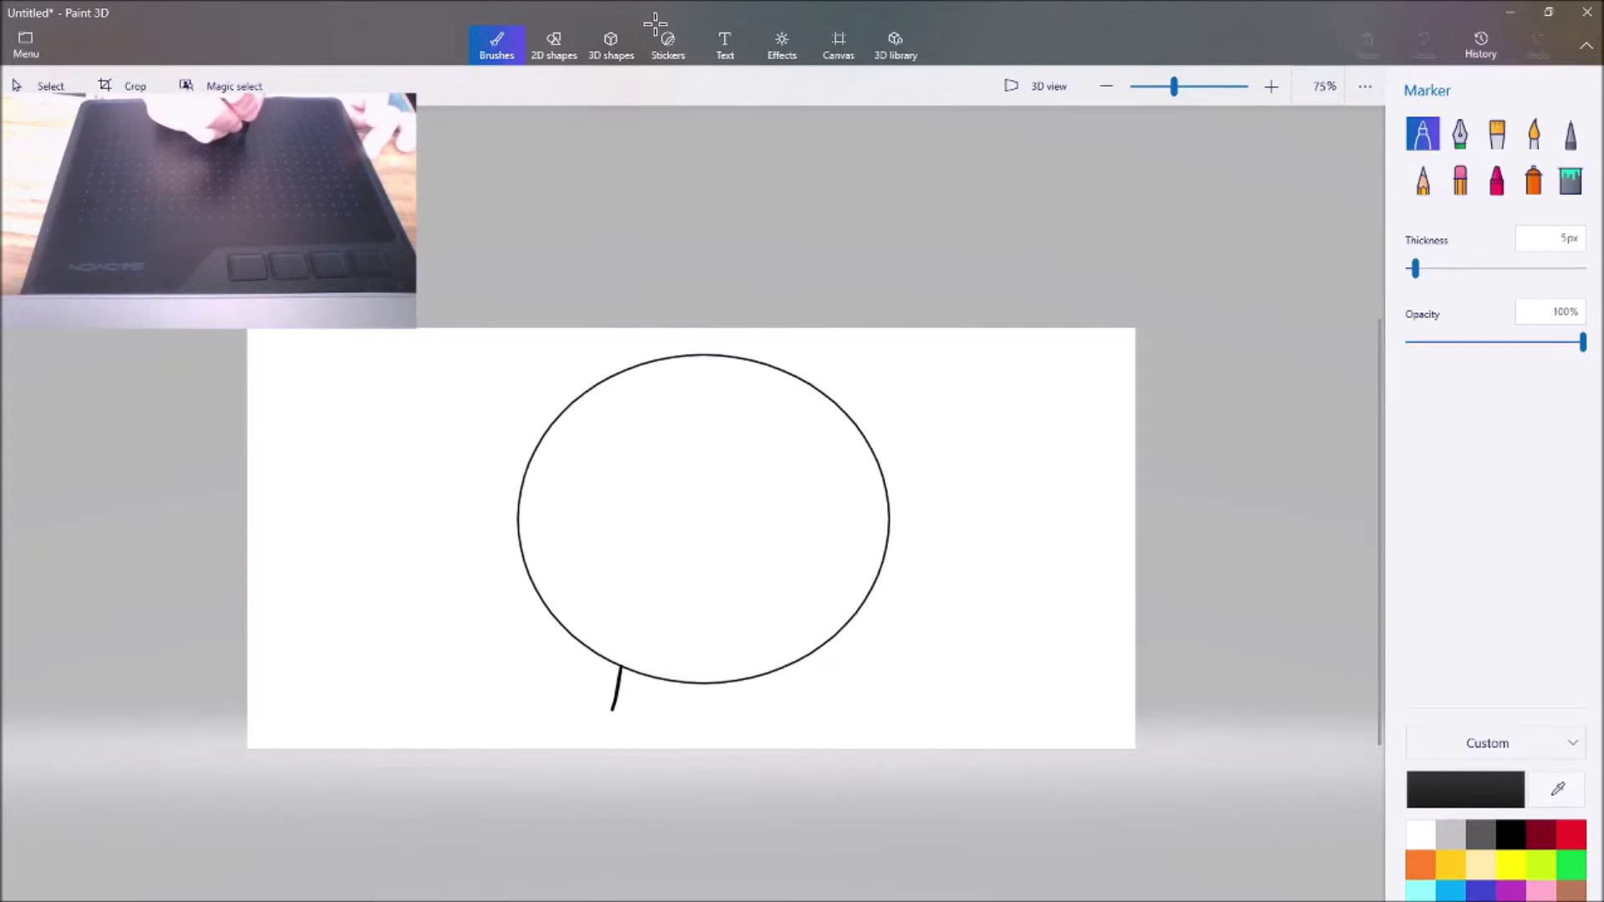
click(1437, 26)
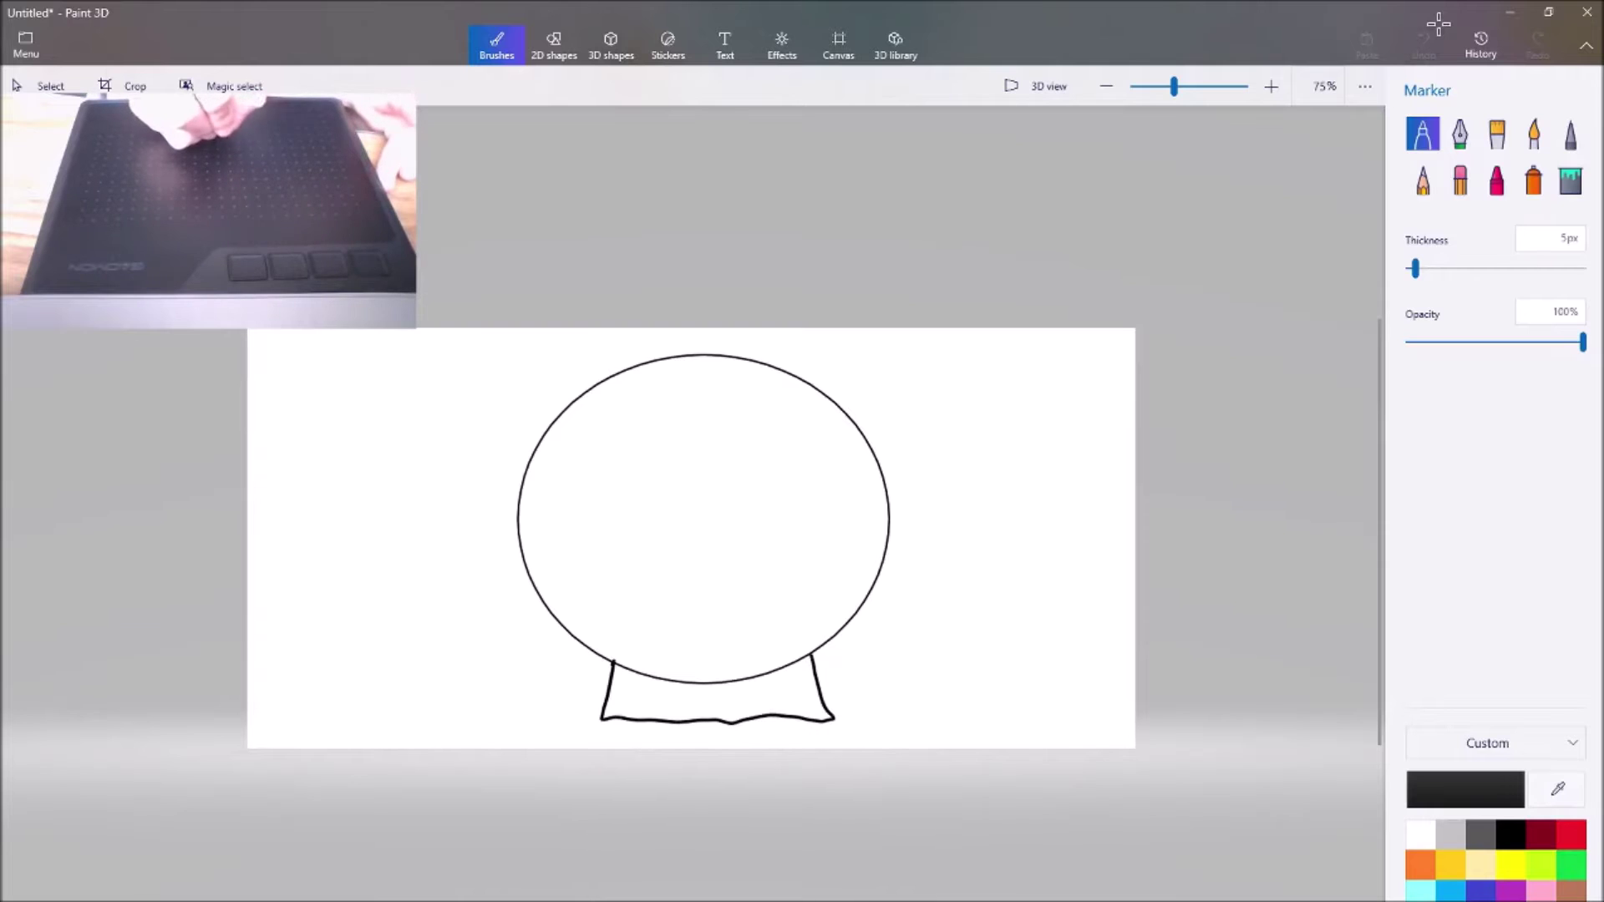
drag(811, 655, 808, 661)
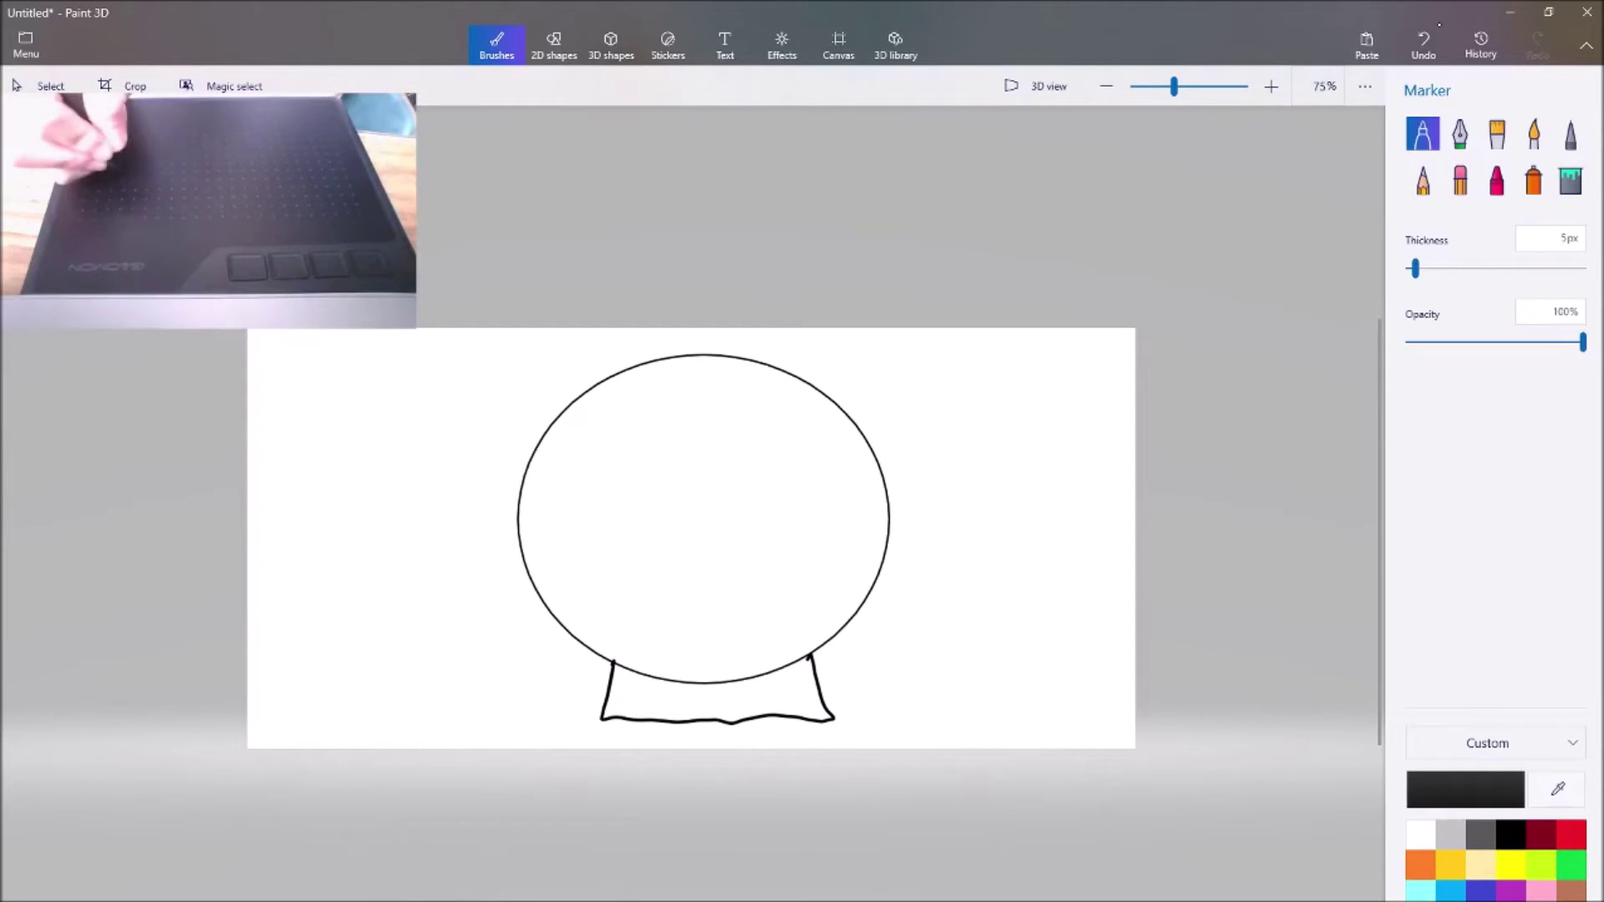
Set the marker colour to a custom medium grey
click(1465, 790)
click(637, 437)
click(713, 661)
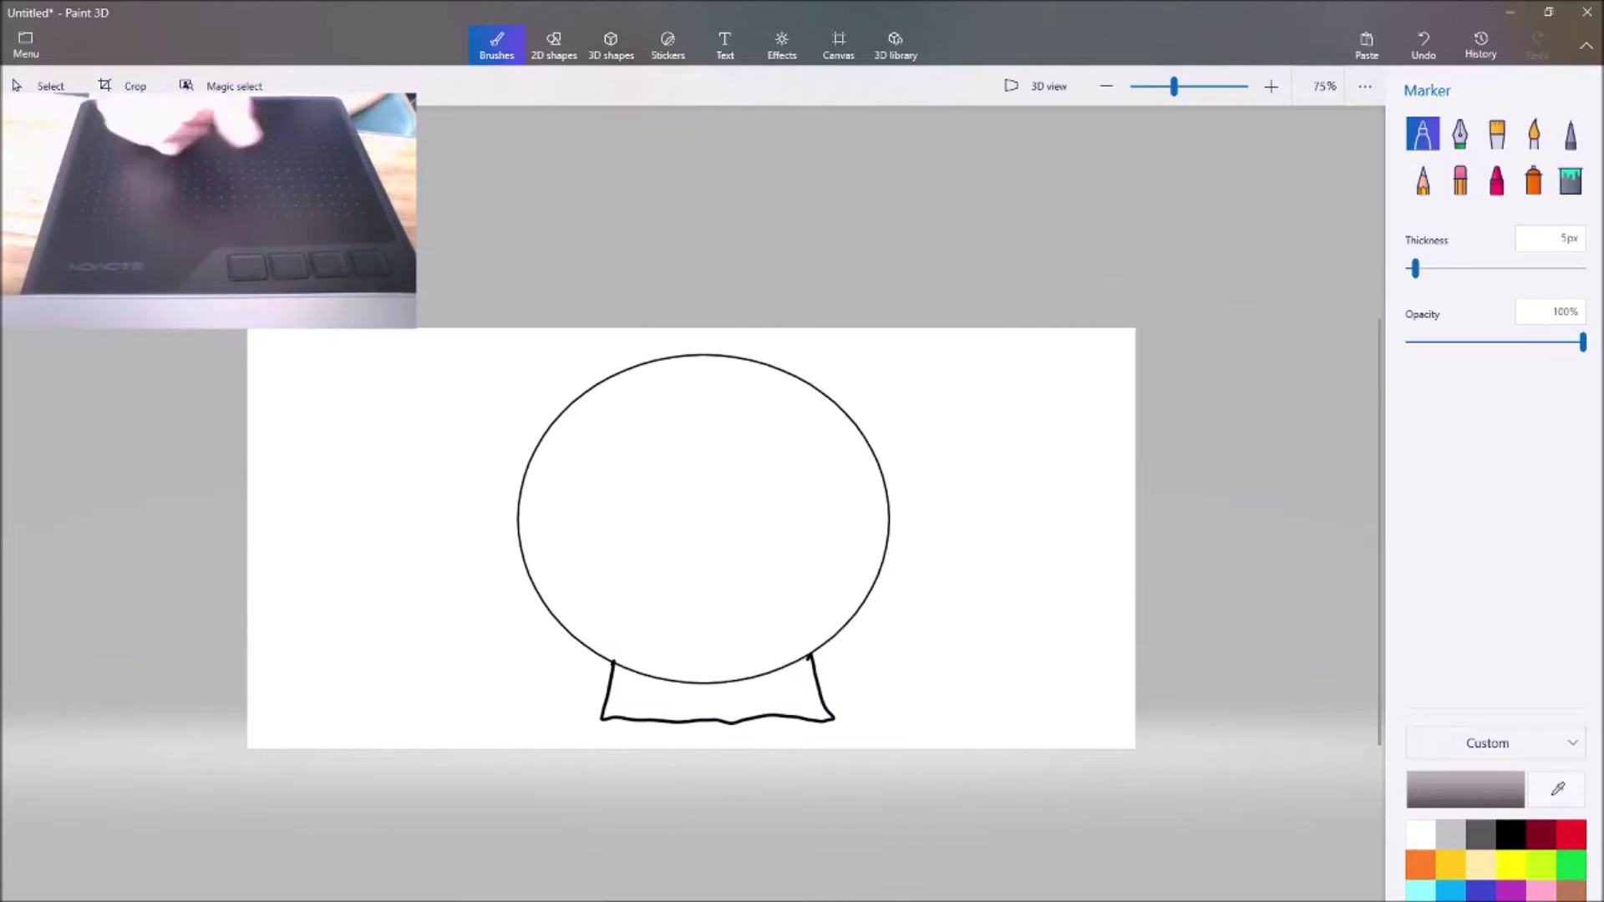
Try to sketch wavy grey snow lines across the lower half of the globe at 100% opacity
drag(537, 591, 595, 594)
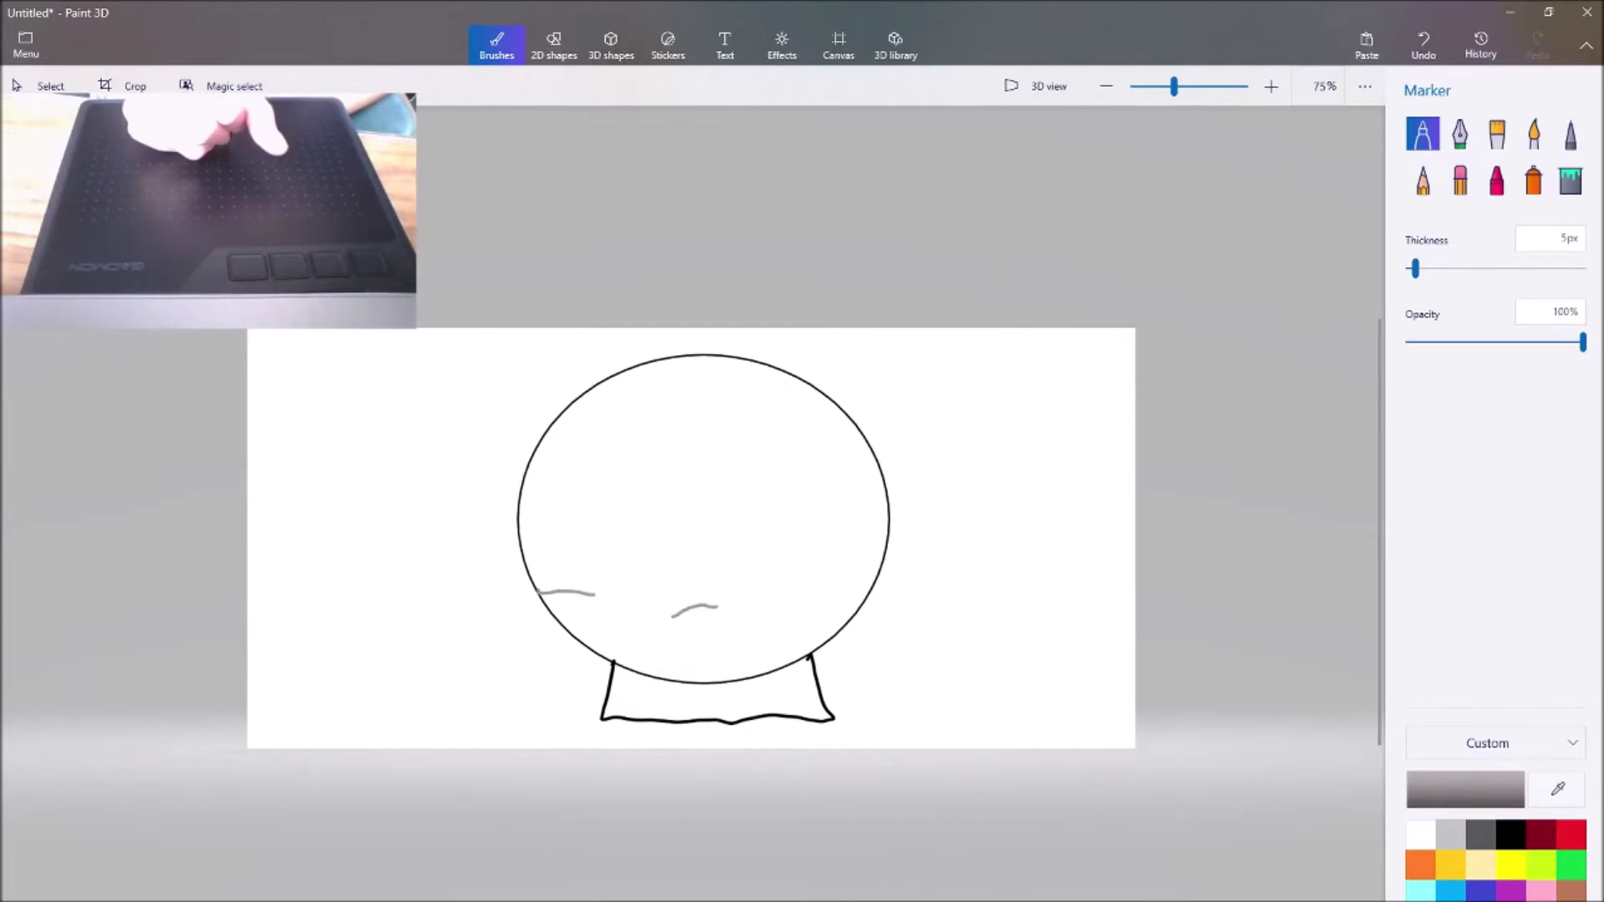
drag(740, 578, 874, 576)
drag(519, 520, 826, 508)
drag(849, 504, 888, 506)
drag(800, 533, 827, 535)
drag(640, 552, 682, 547)
drag(671, 650, 710, 645)
drag(808, 613, 813, 614)
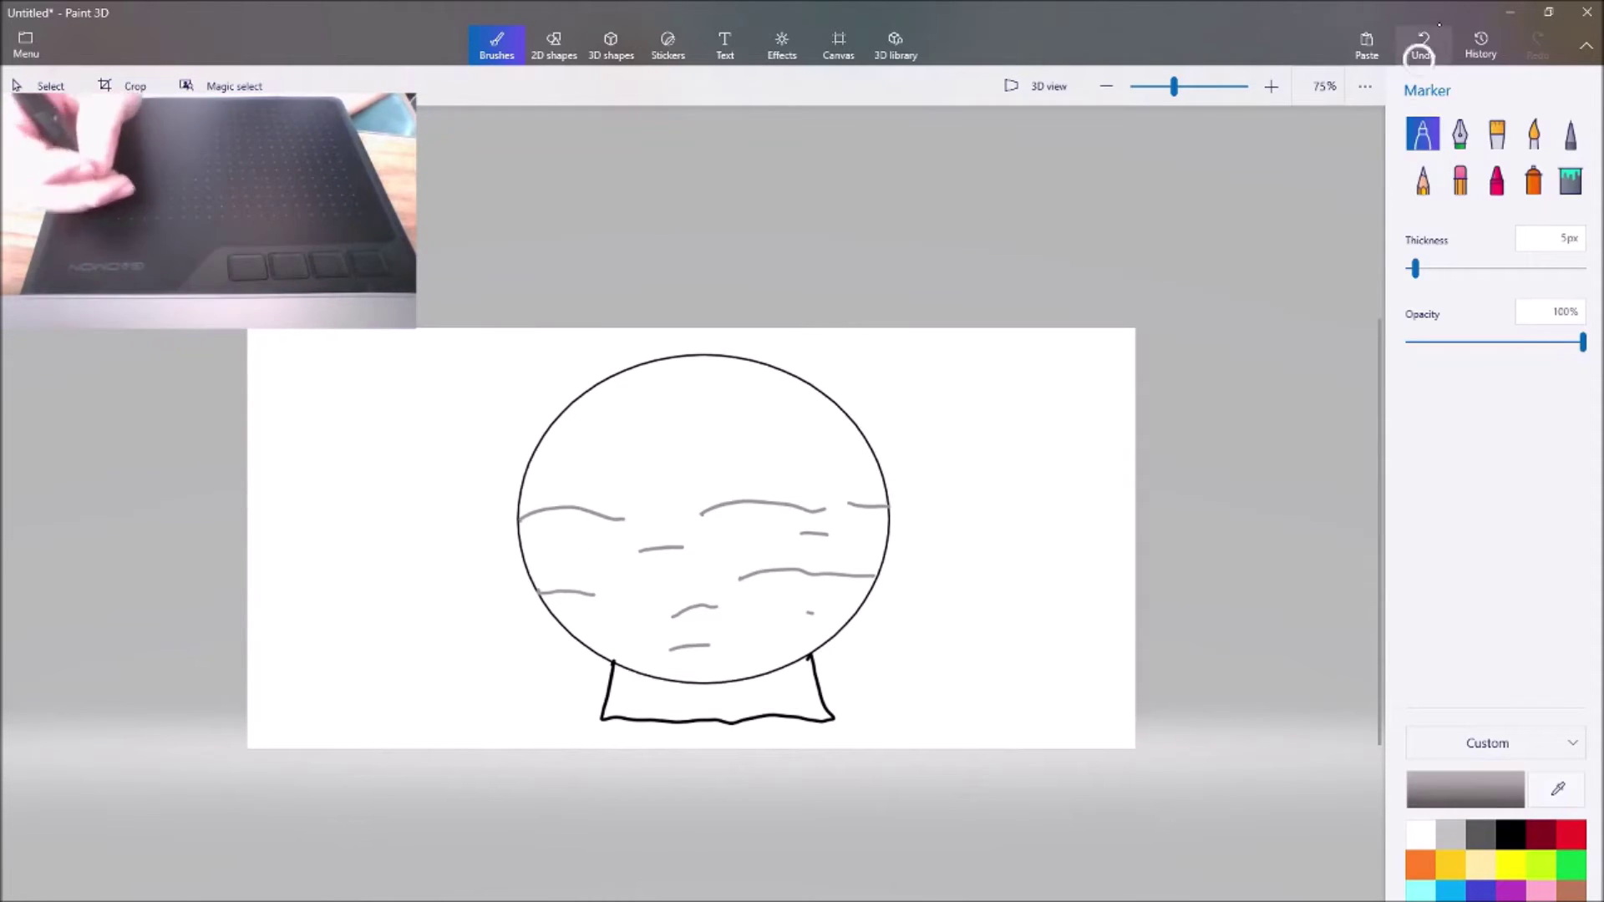
Undo all the grey snow lines inside the globe
click(1425, 44)
click(1425, 43)
click(1426, 44)
click(1425, 44)
click(1425, 43)
click(1425, 44)
click(1426, 43)
click(1426, 44)
Lower the marker opacity to 73% and draw long wavy grey snow lines across the globe's lower half
drag(1583, 341, 1535, 342)
drag(544, 598, 638, 598)
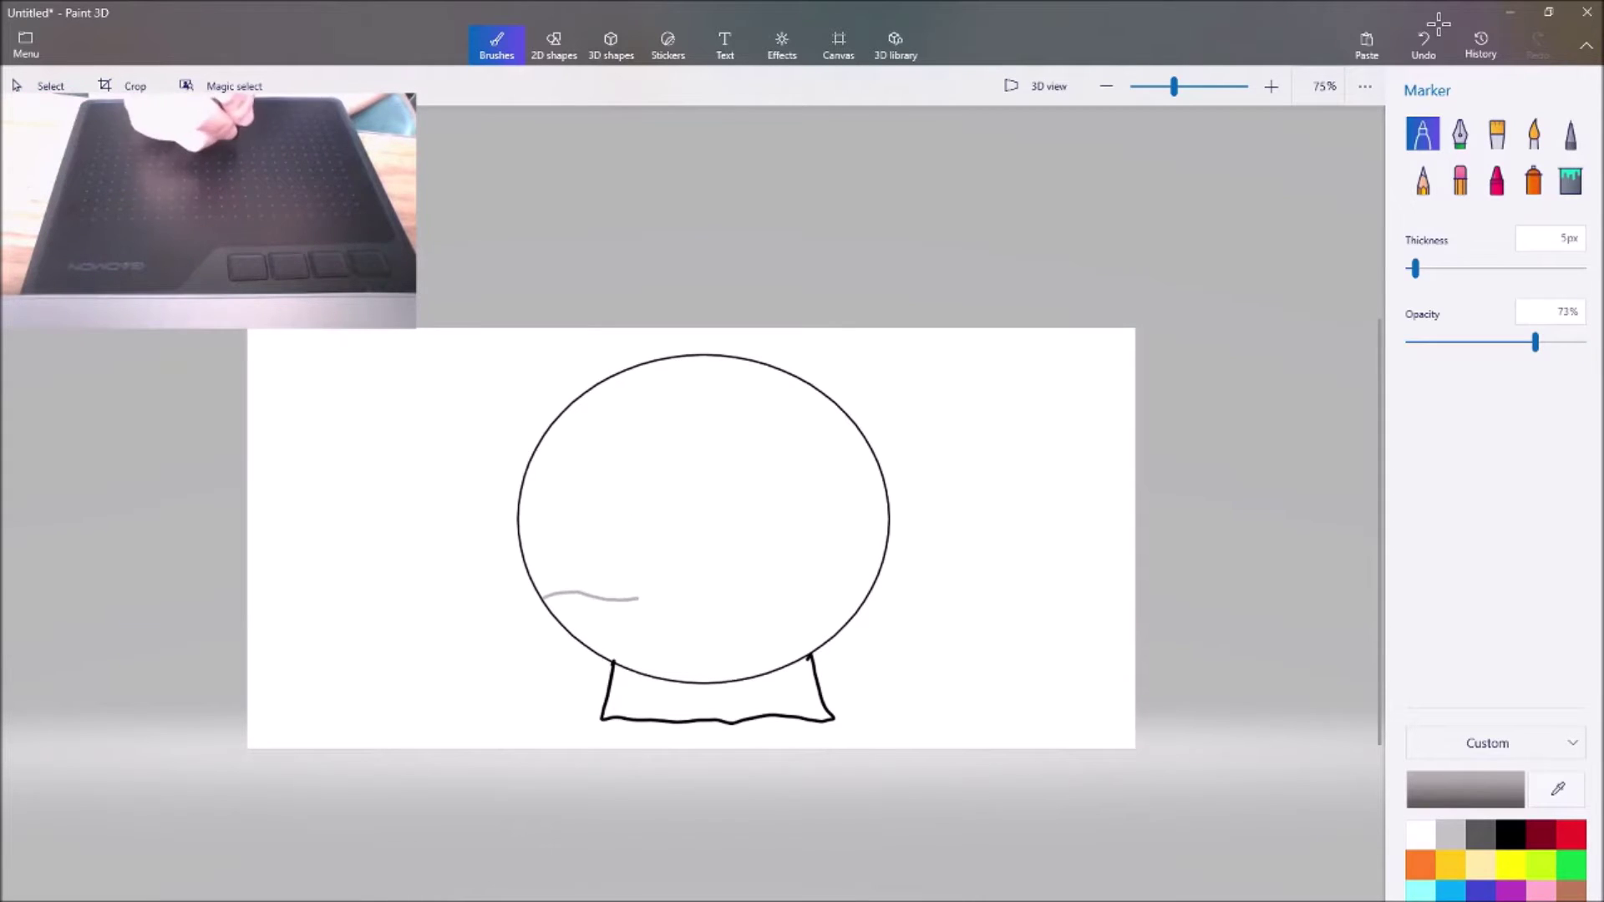
drag(742, 512, 815, 514)
drag(677, 554, 739, 542)
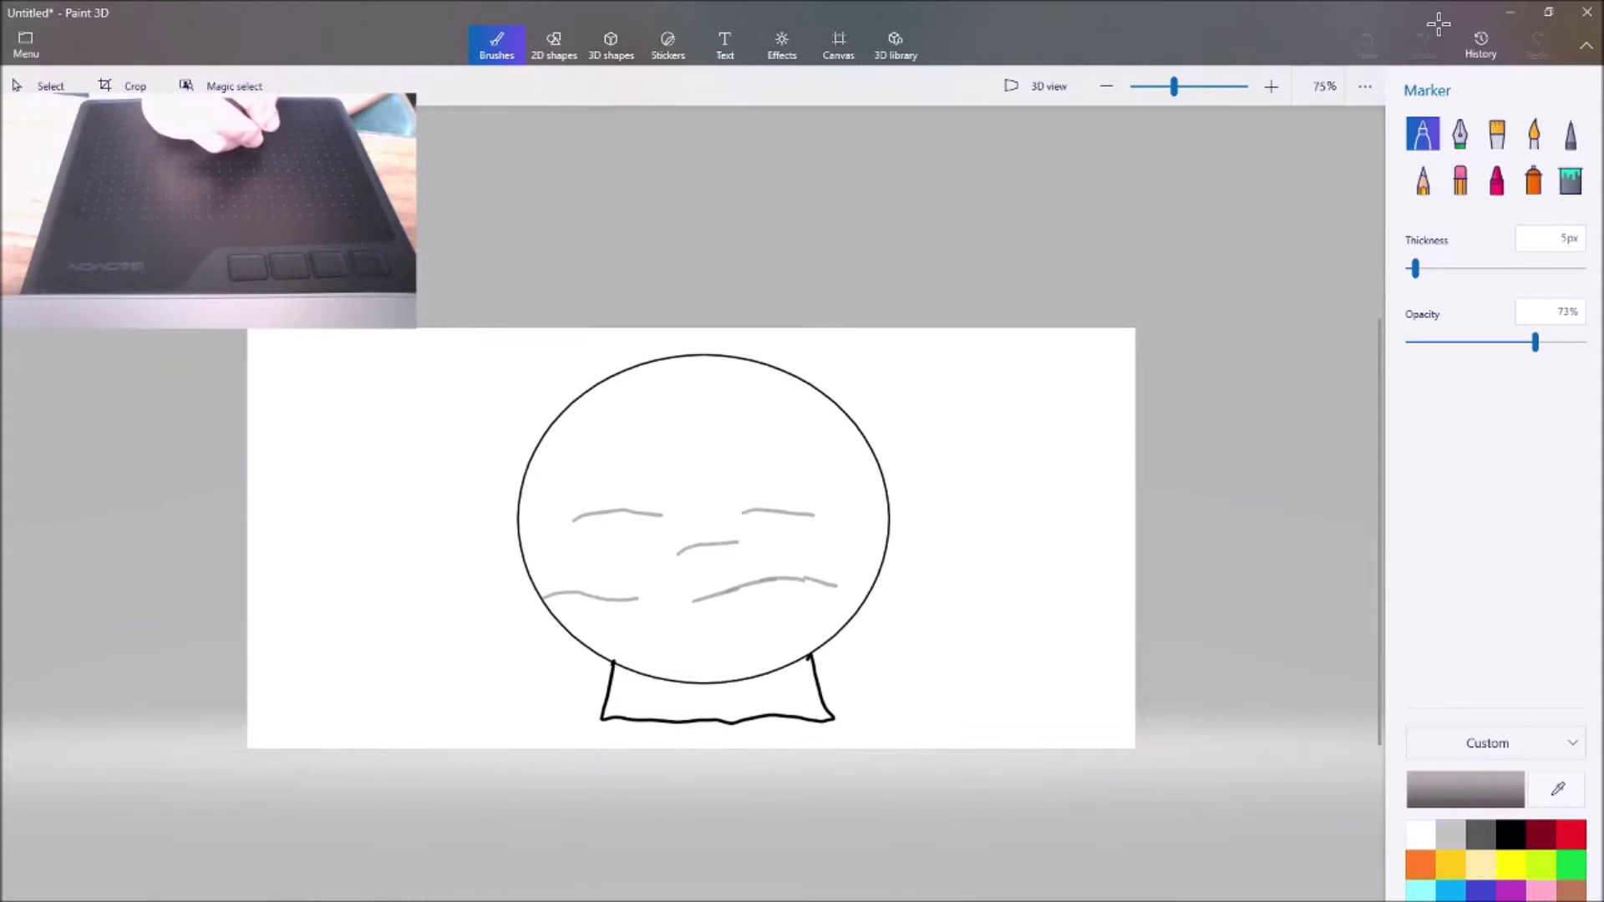
click(1439, 24)
click(1438, 25)
drag(664, 515, 800, 505)
Lower the marker opacity to 50% and add short, fainter snow lines between the long ones
drag(1535, 342, 1496, 341)
drag(641, 554, 667, 546)
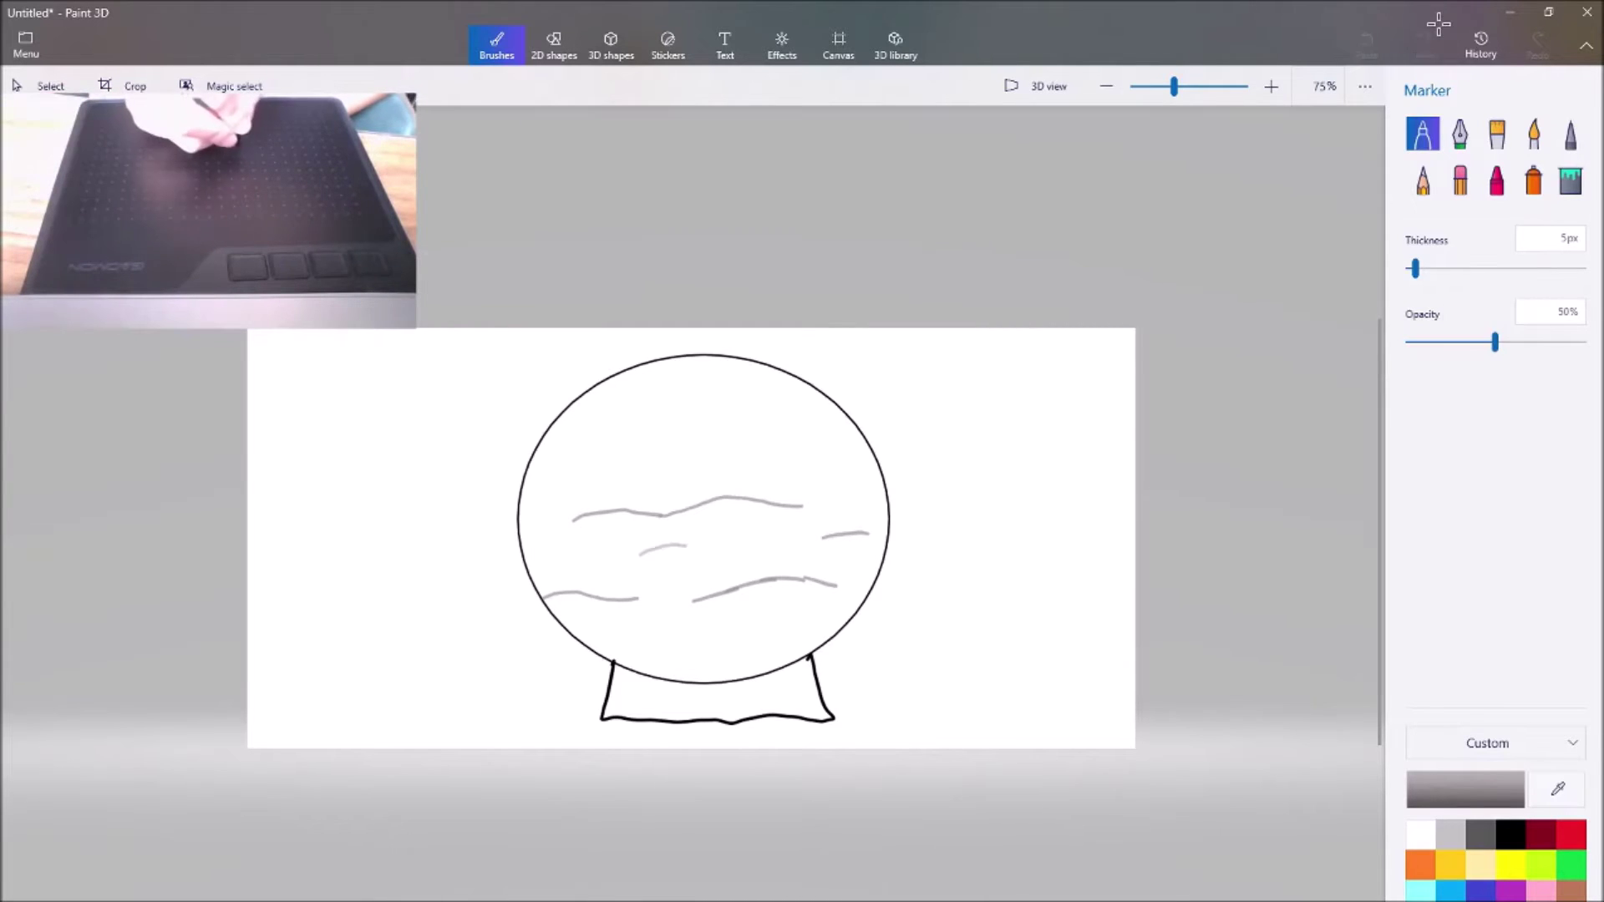
click(1438, 24)
drag(531, 554, 573, 554)
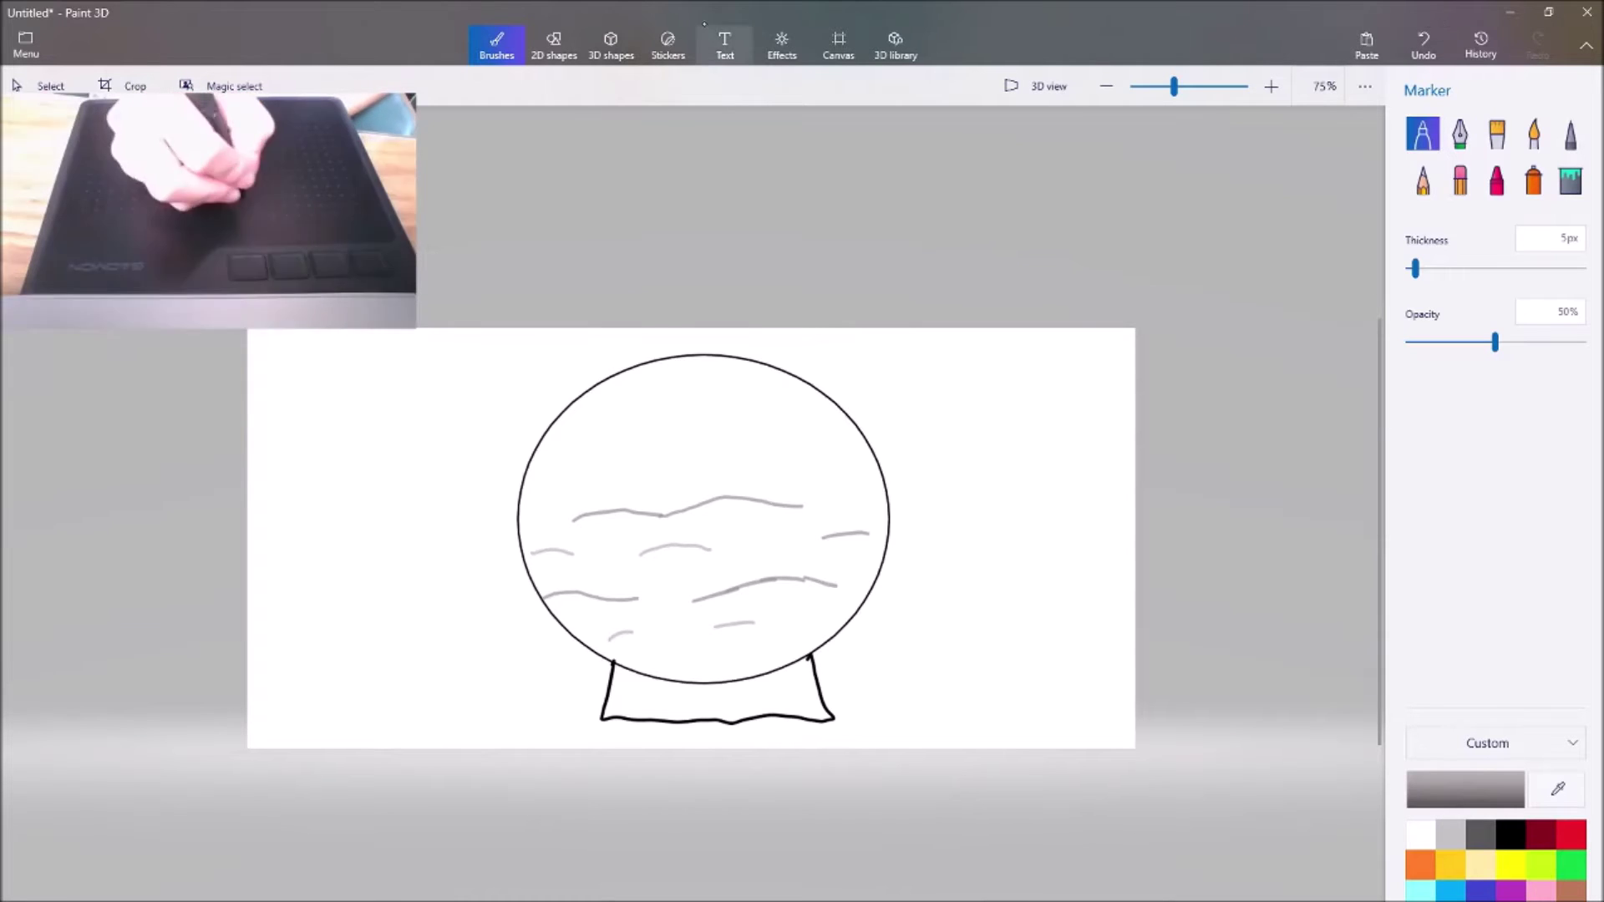
Draw a small black-outlined circle for the snowman's head on the upper snow line, left of the globe's centre
click(554, 46)
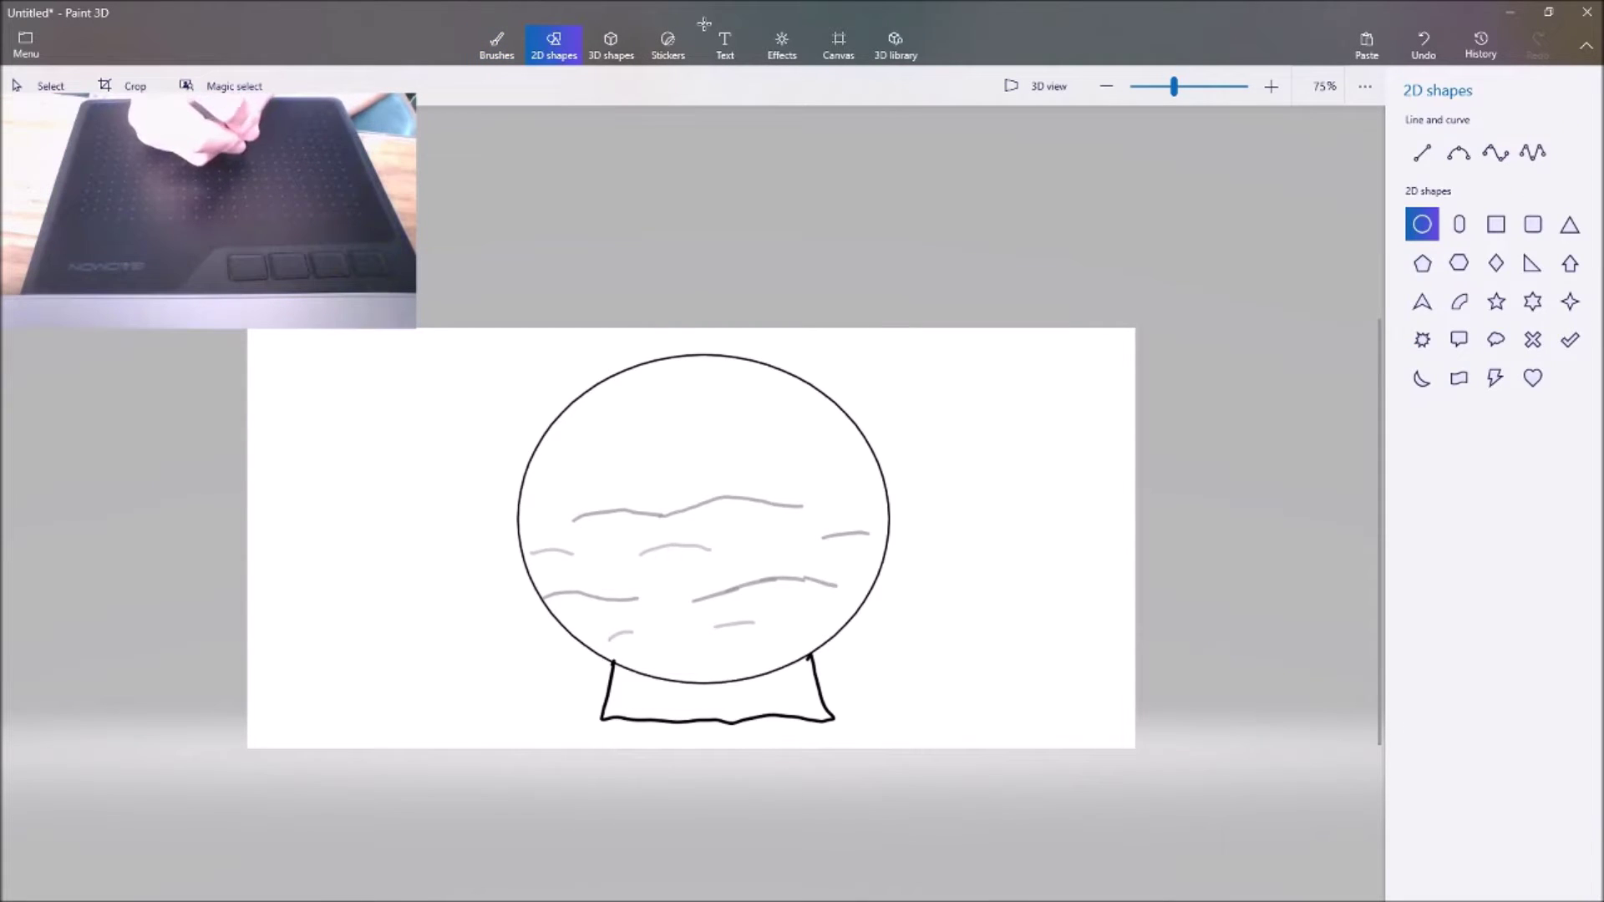
click(654, 499)
drag(747, 405, 623, 525)
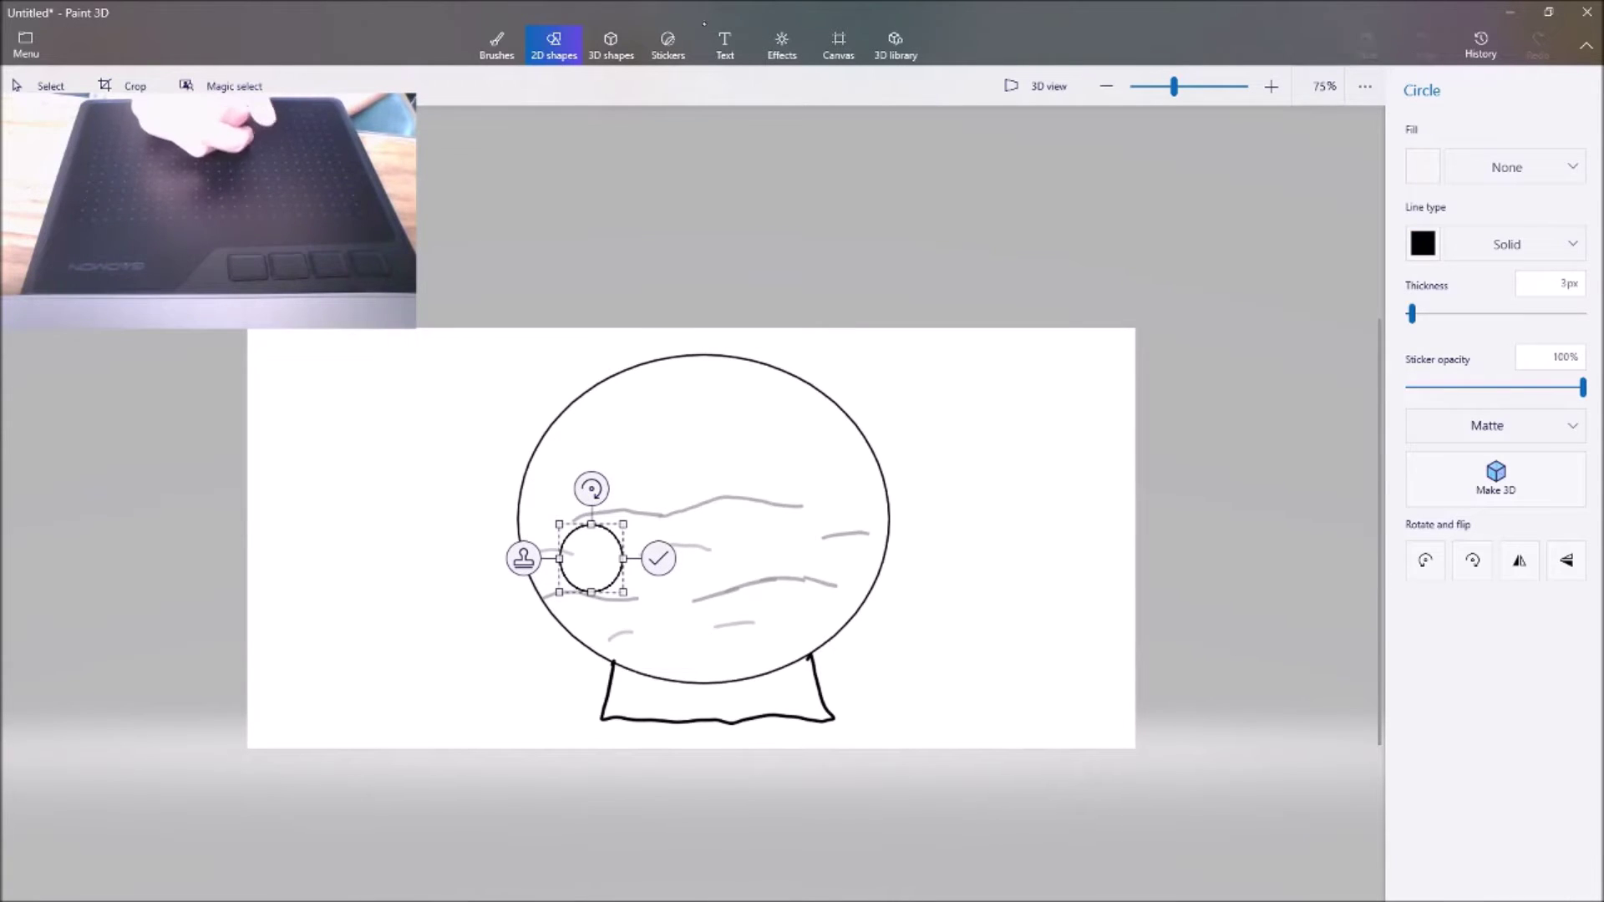
drag(592, 558, 645, 491)
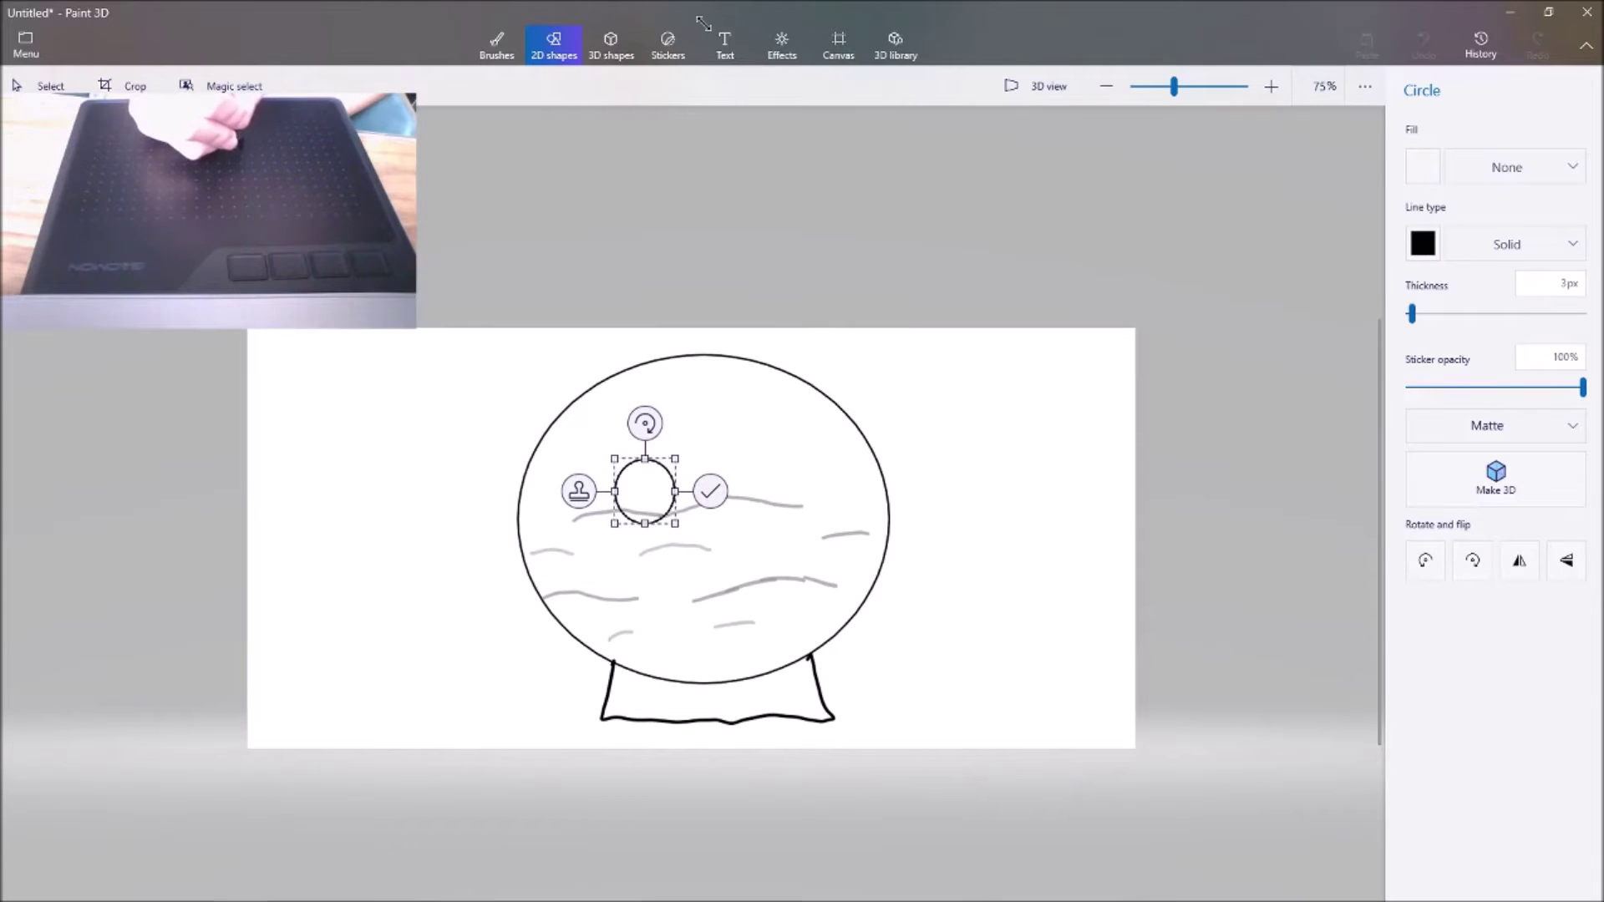
click(711, 492)
Add a medium circle for the snowman's middle, slightly overlapping the underside of the head
click(1421, 223)
click(645, 580)
drag(738, 486, 657, 575)
drag(604, 624, 646, 559)
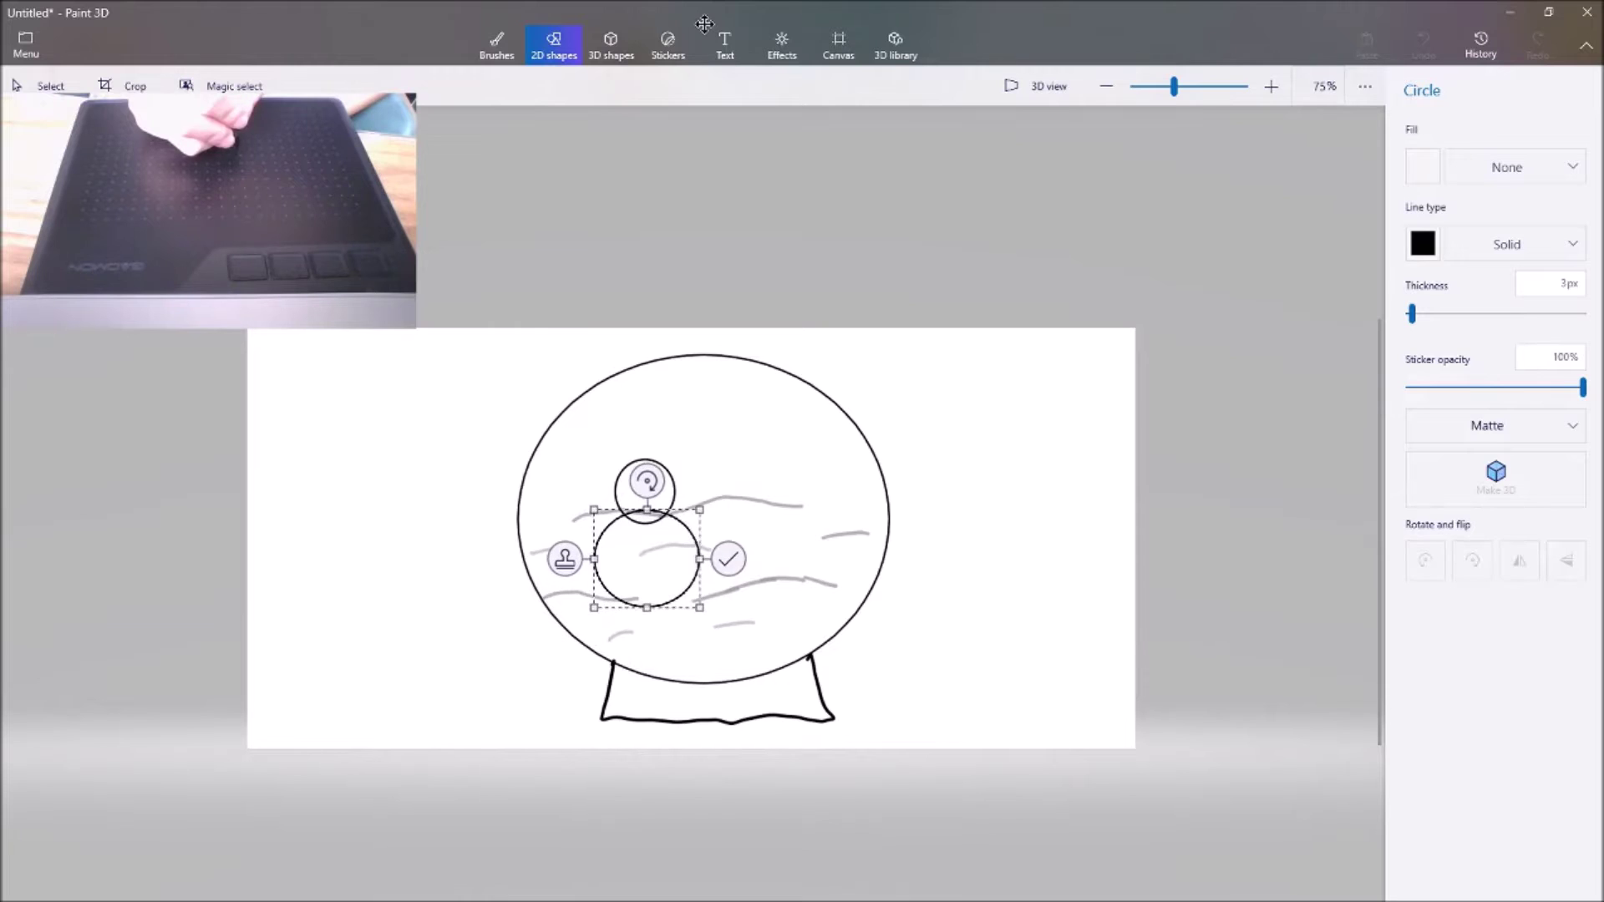
click(728, 559)
Try to add a larger circle for the snowman's bottom beneath the middle circle, undoing the placement
click(1421, 222)
drag(546, 543, 733, 730)
drag(732, 543, 680, 614)
drag(612, 672, 644, 646)
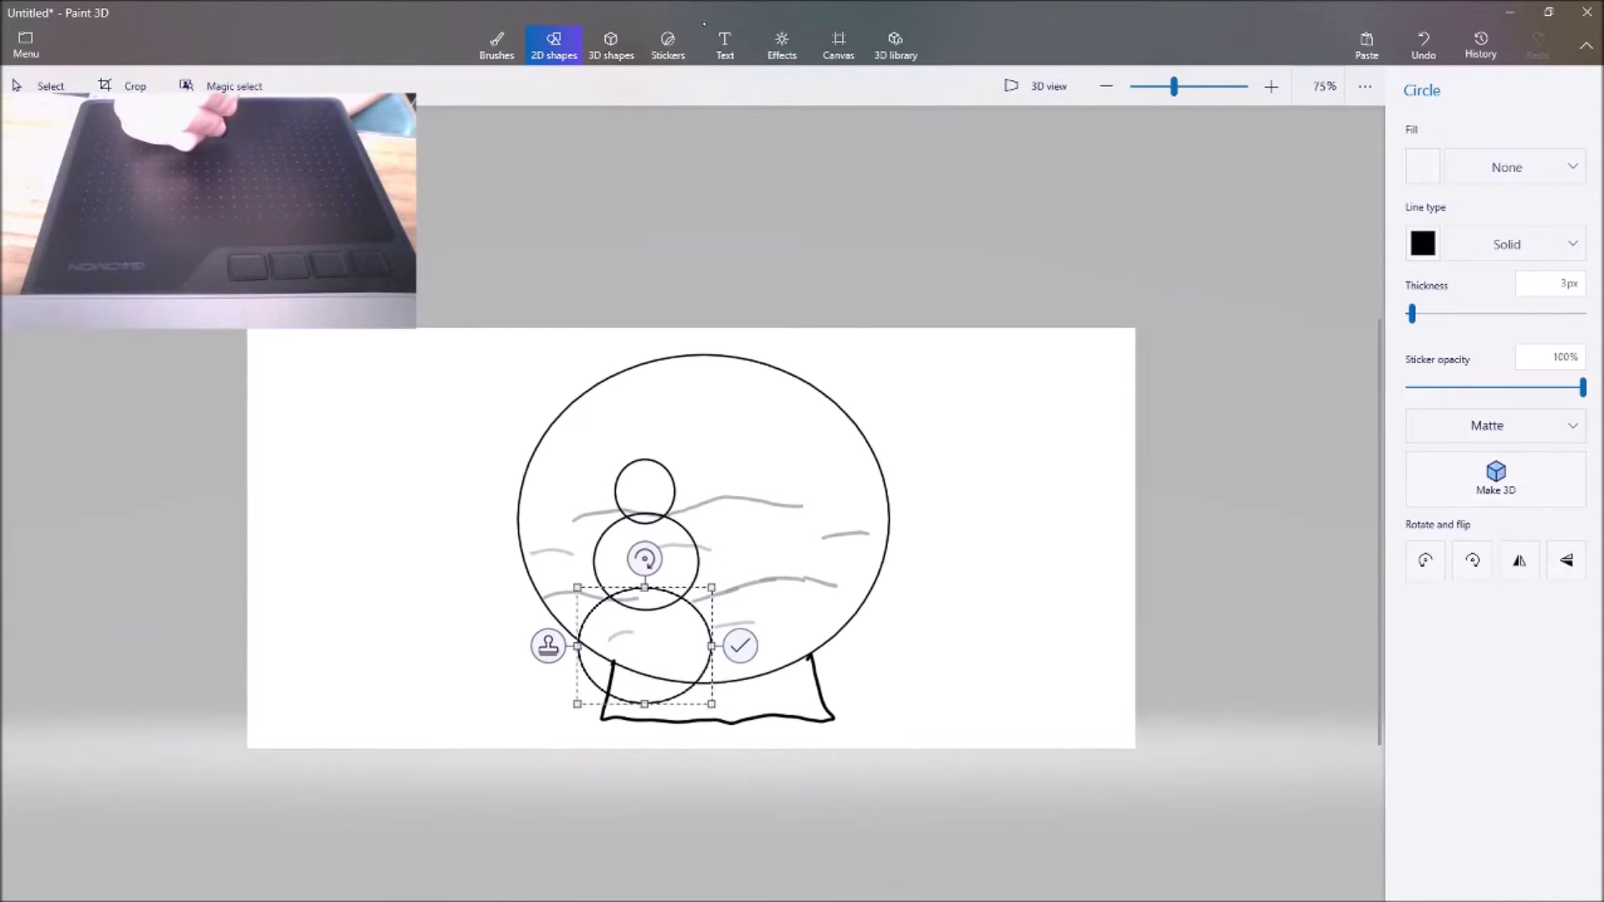
drag(644, 588, 644, 592)
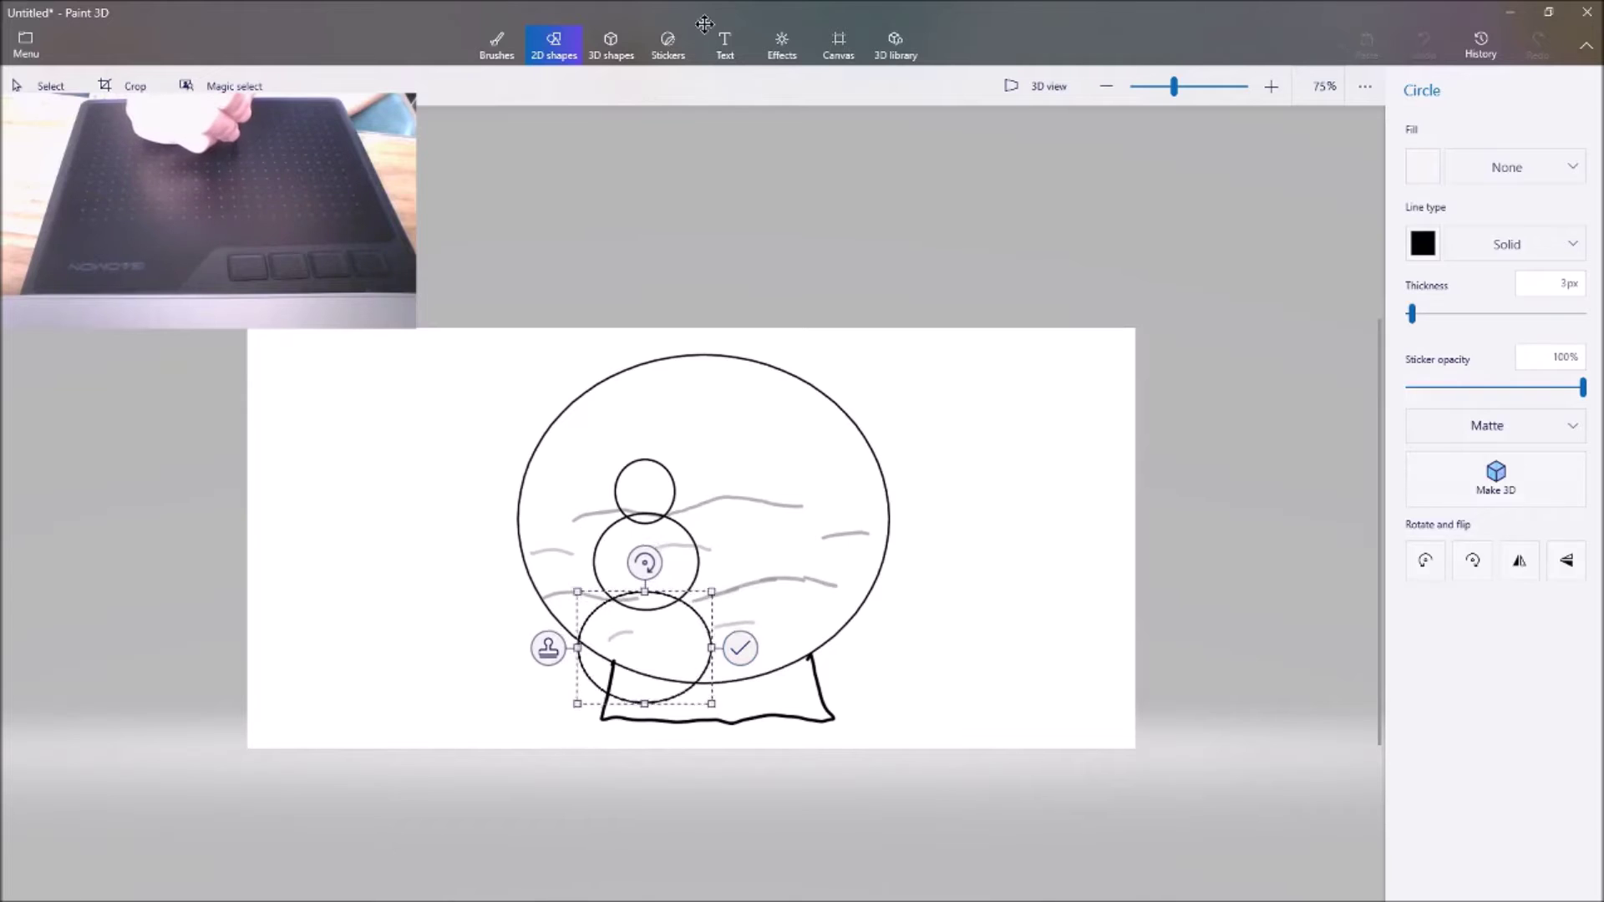
key(ctrl+z)
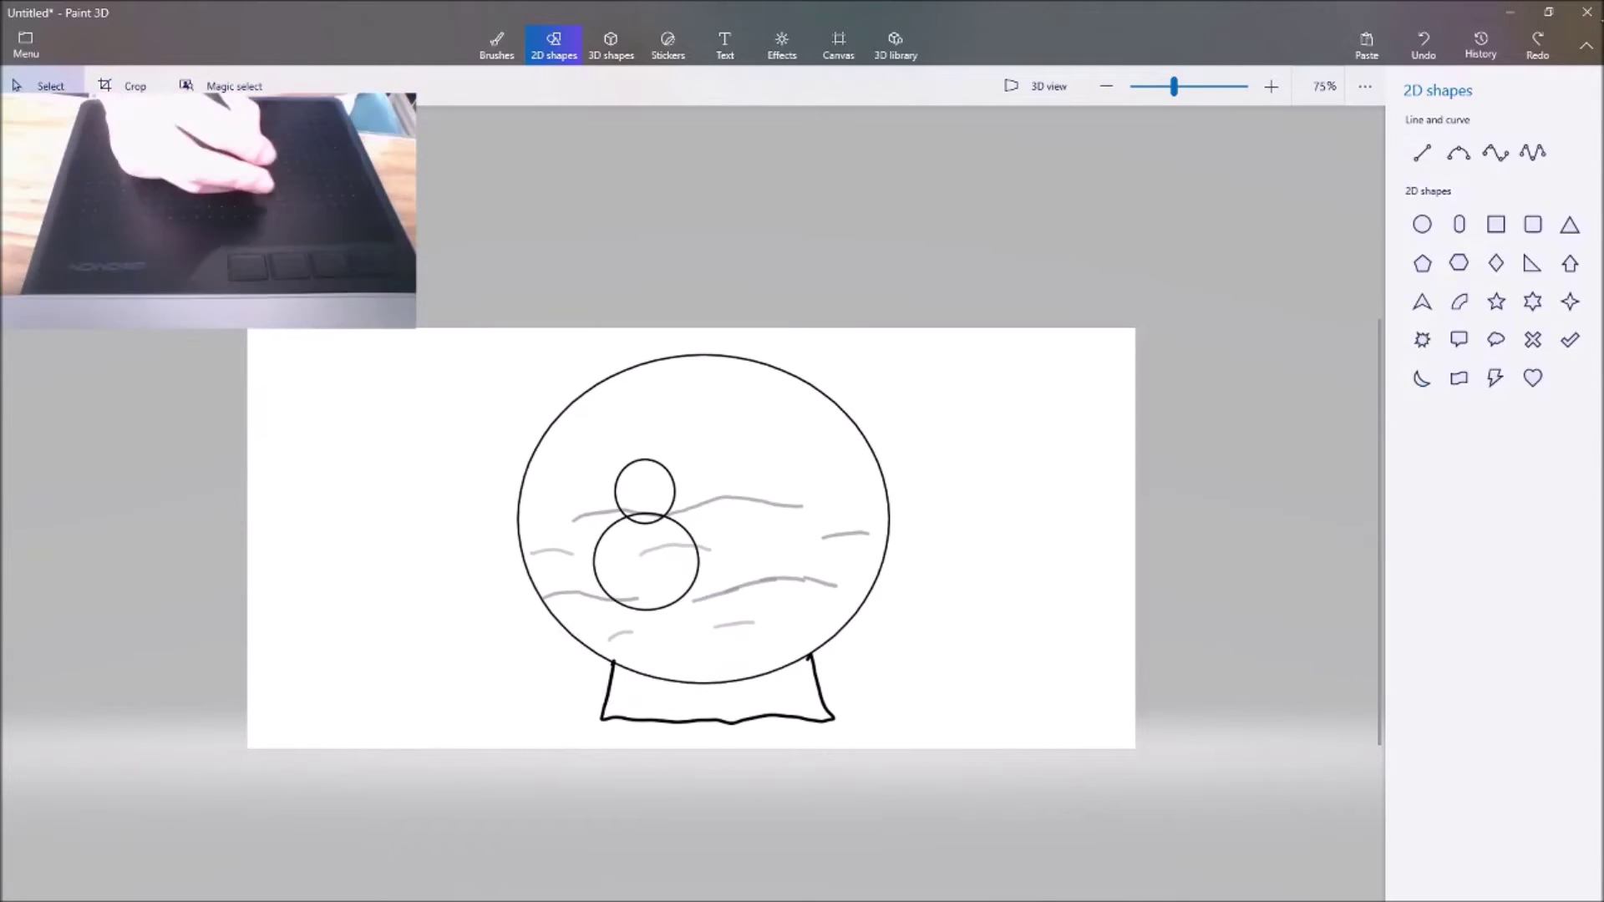
Erase the overlapping outlines between the snowman's head and middle circle with the 25 px Eraser
click(497, 45)
click(1459, 179)
drag(643, 519, 657, 518)
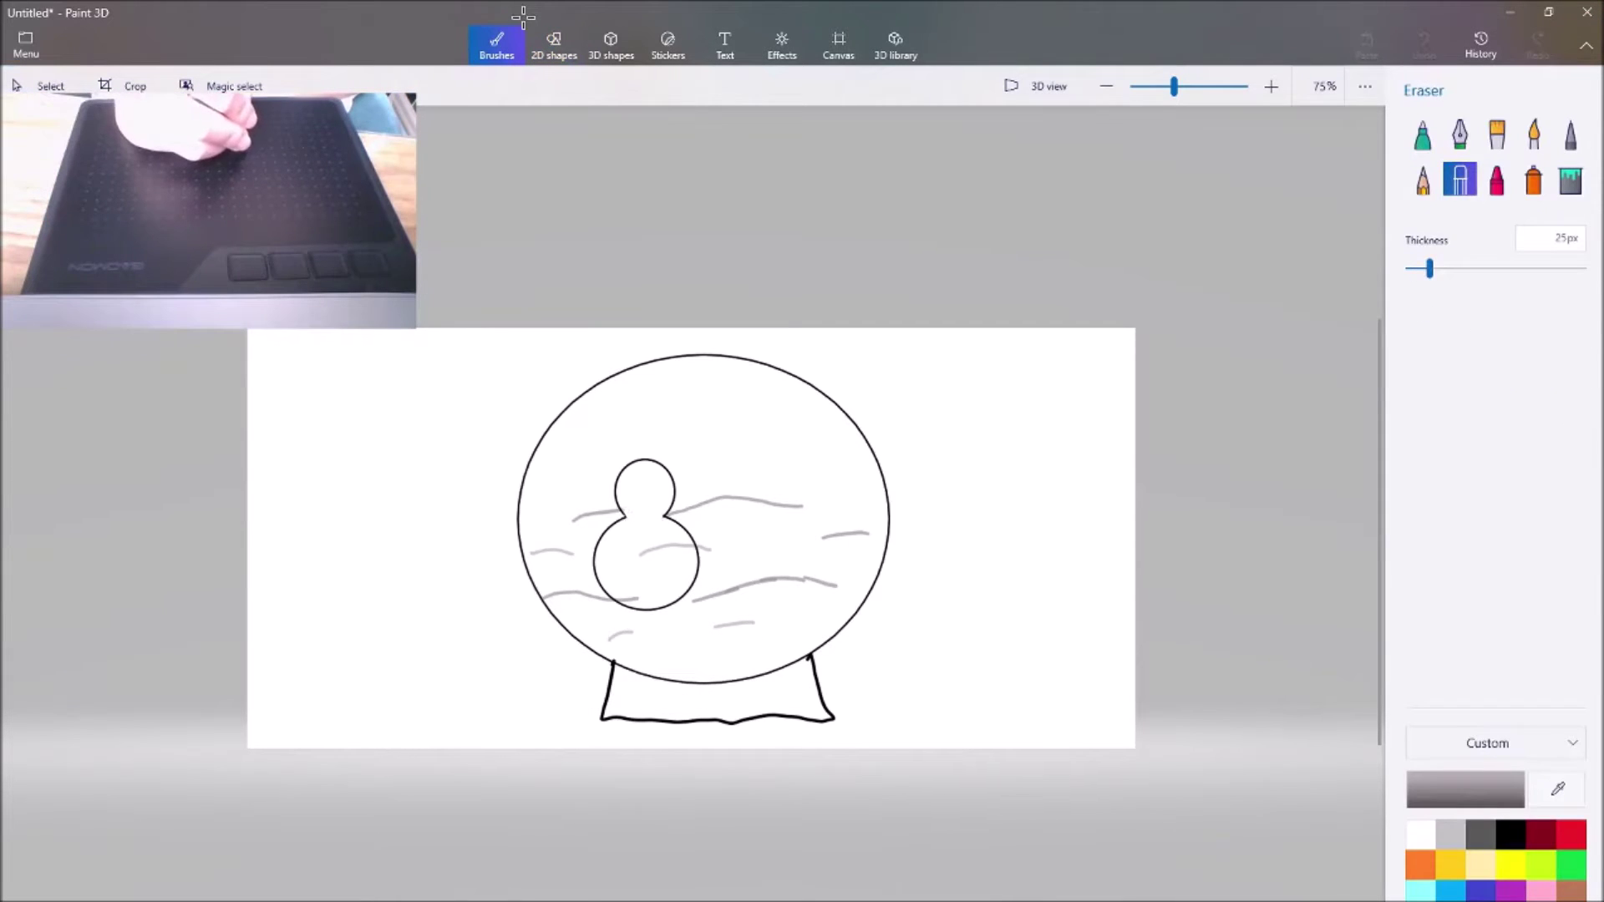
Draw the snowman's large bottom circle overlapping the underside of the middle circle and extending past the globe's lower edge
click(610, 42)
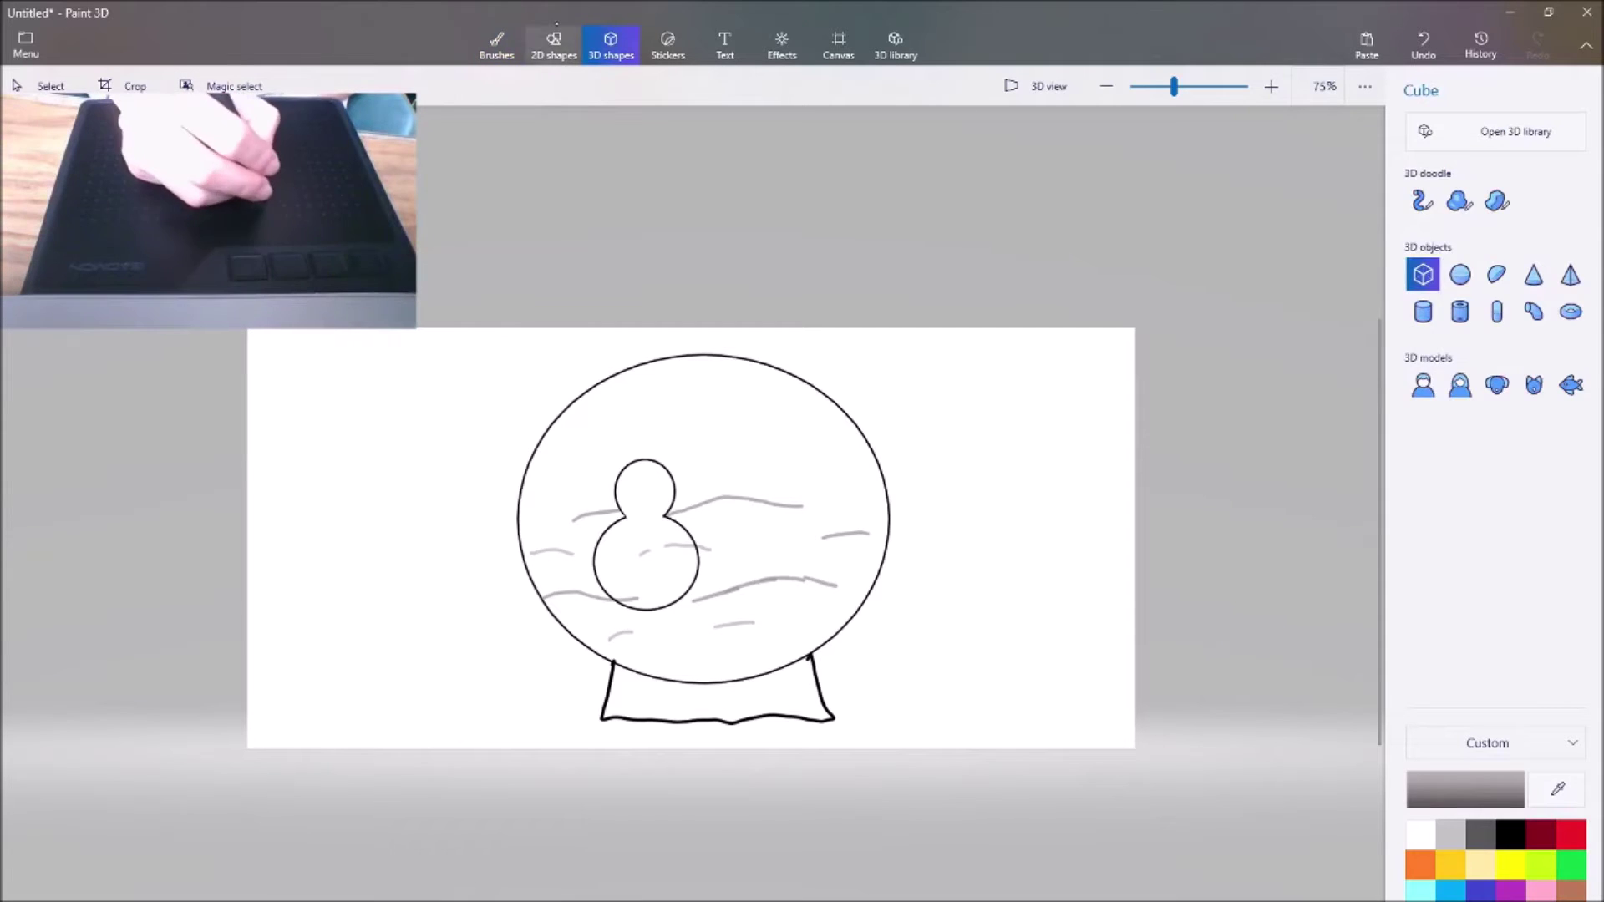
click(555, 29)
click(639, 652)
drag(733, 559, 674, 630)
drag(609, 688, 646, 651)
click(740, 652)
Erase the bottom circle's outline where it overlaps the middle circle and where it extends outside the globe
click(497, 45)
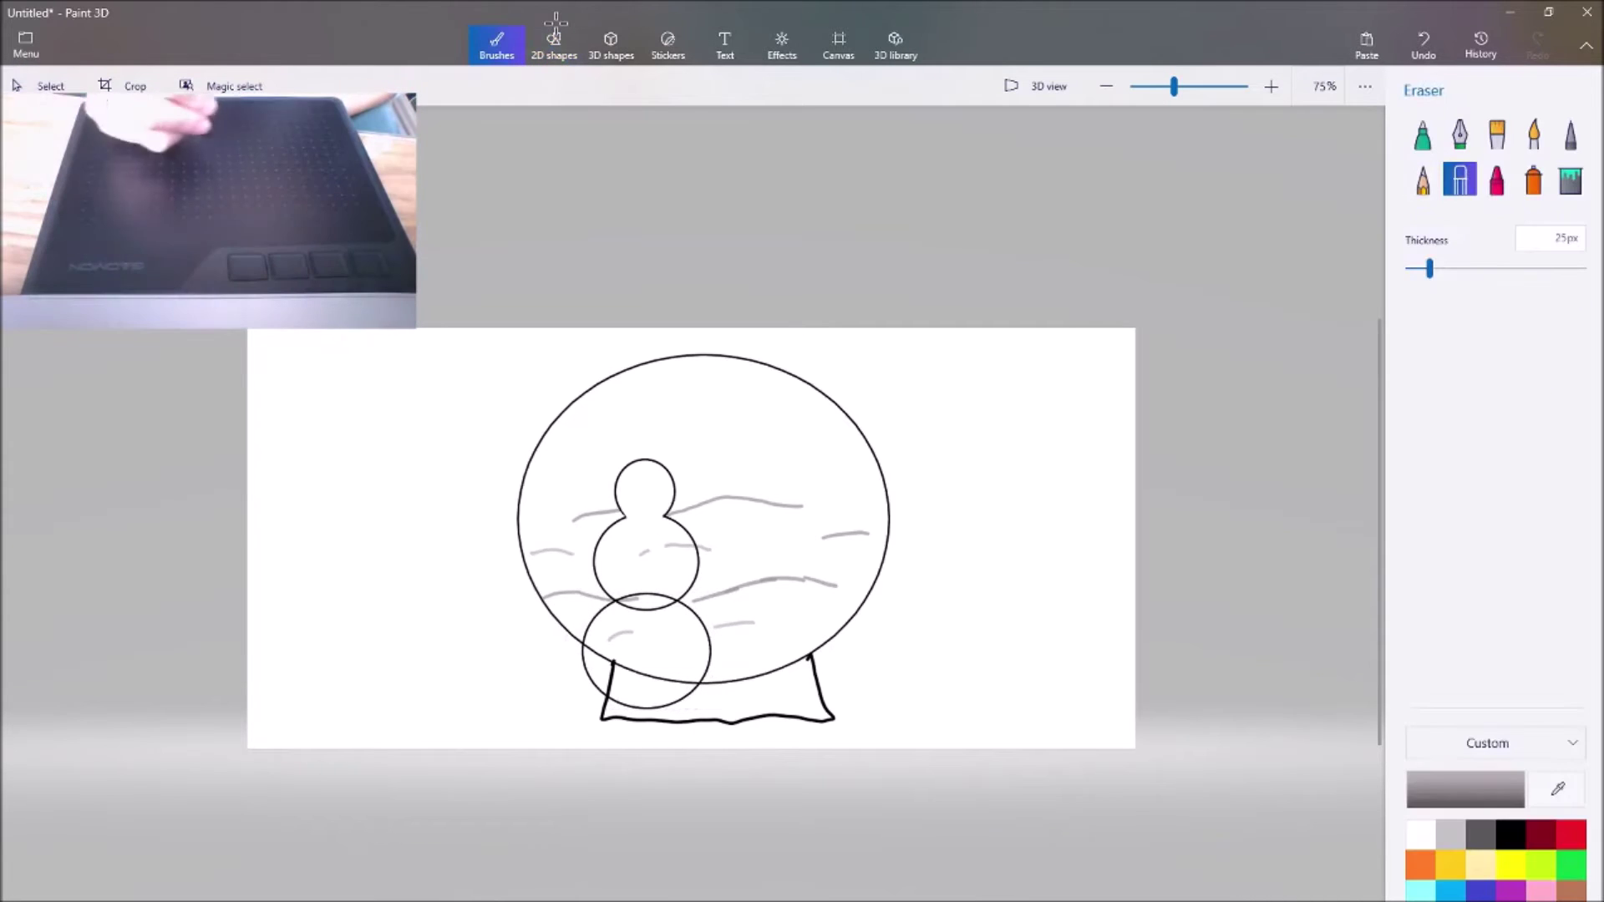
drag(629, 598, 661, 594)
key(ctrl+z)
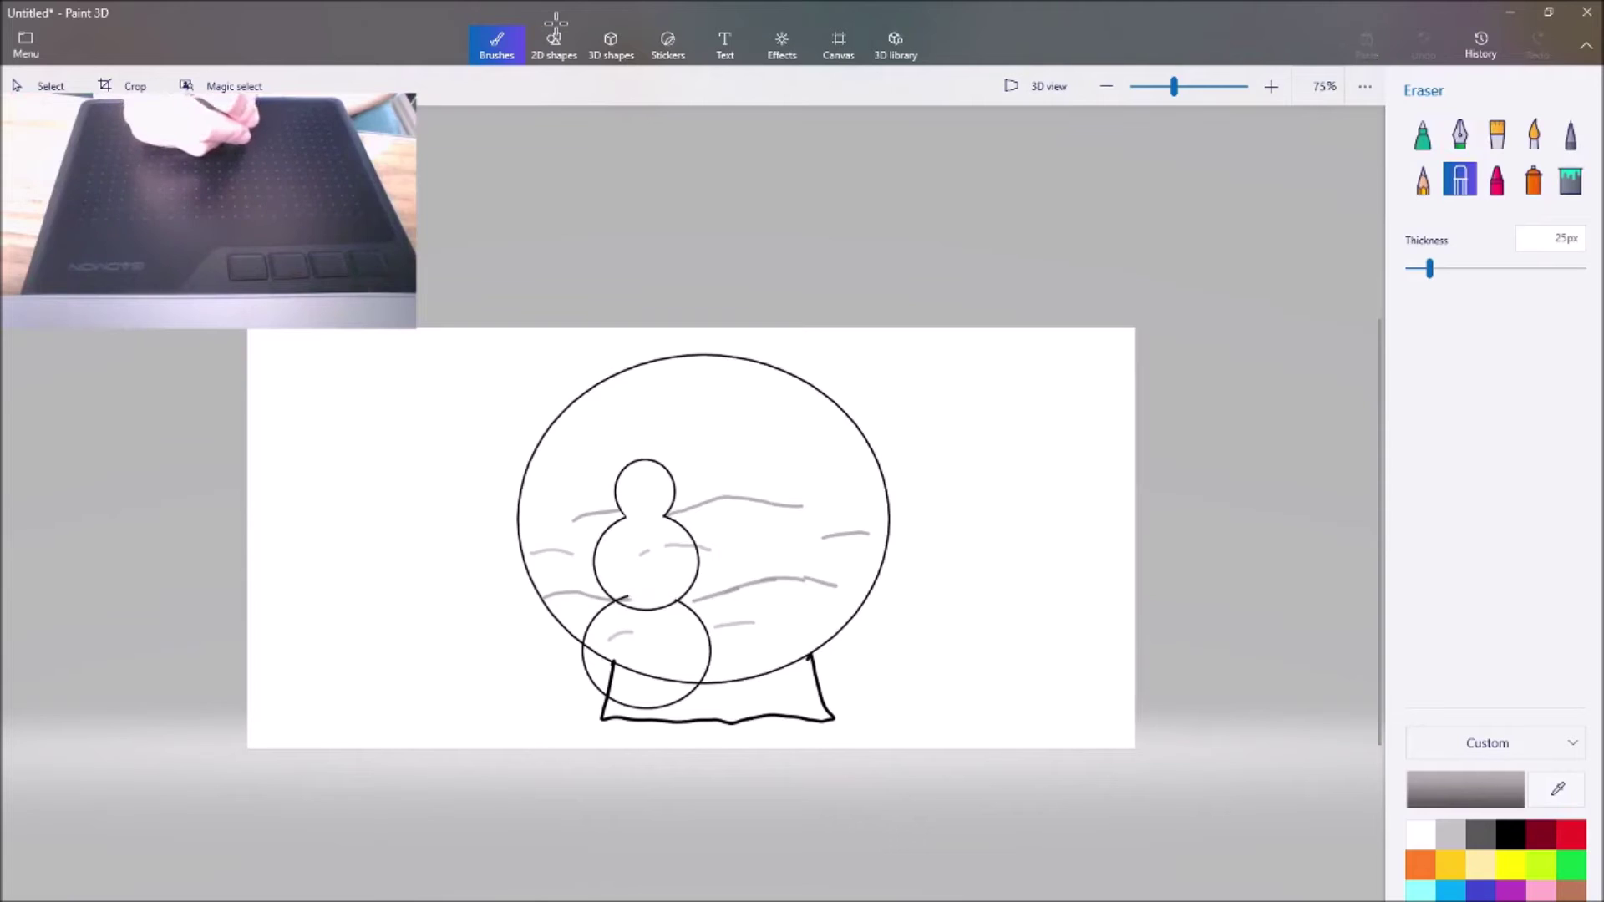
key(ctrl+z)
drag(584, 663, 590, 678)
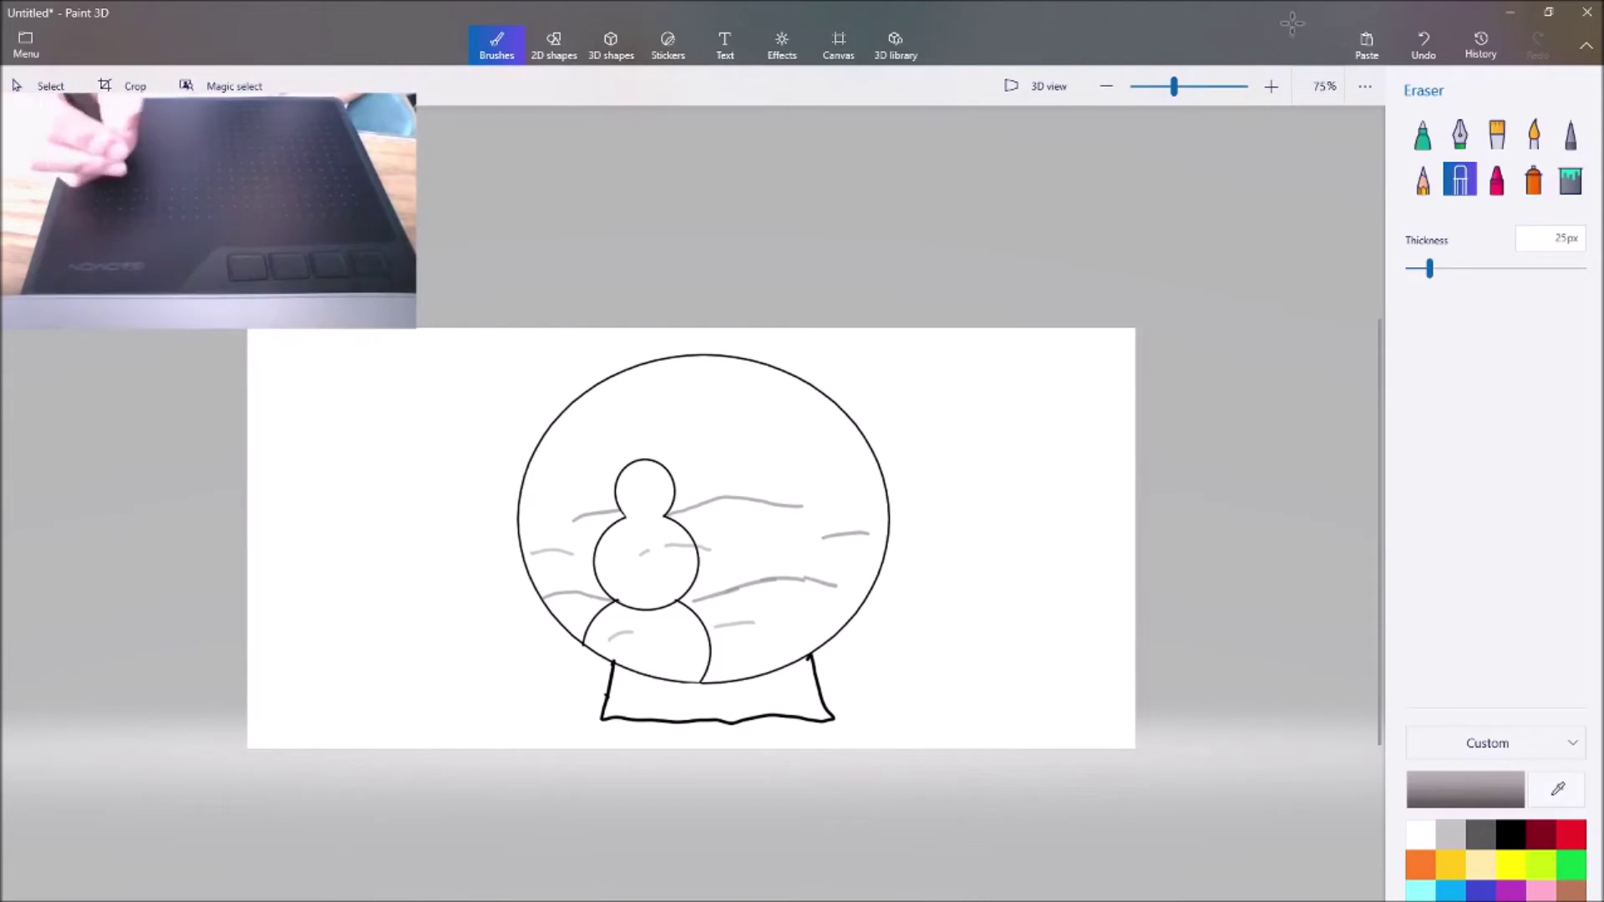
Draw three bare trees on the snow lines inside the globe using the 5 px Marker in dark brown (472a05) at 100% opacity
click(1423, 135)
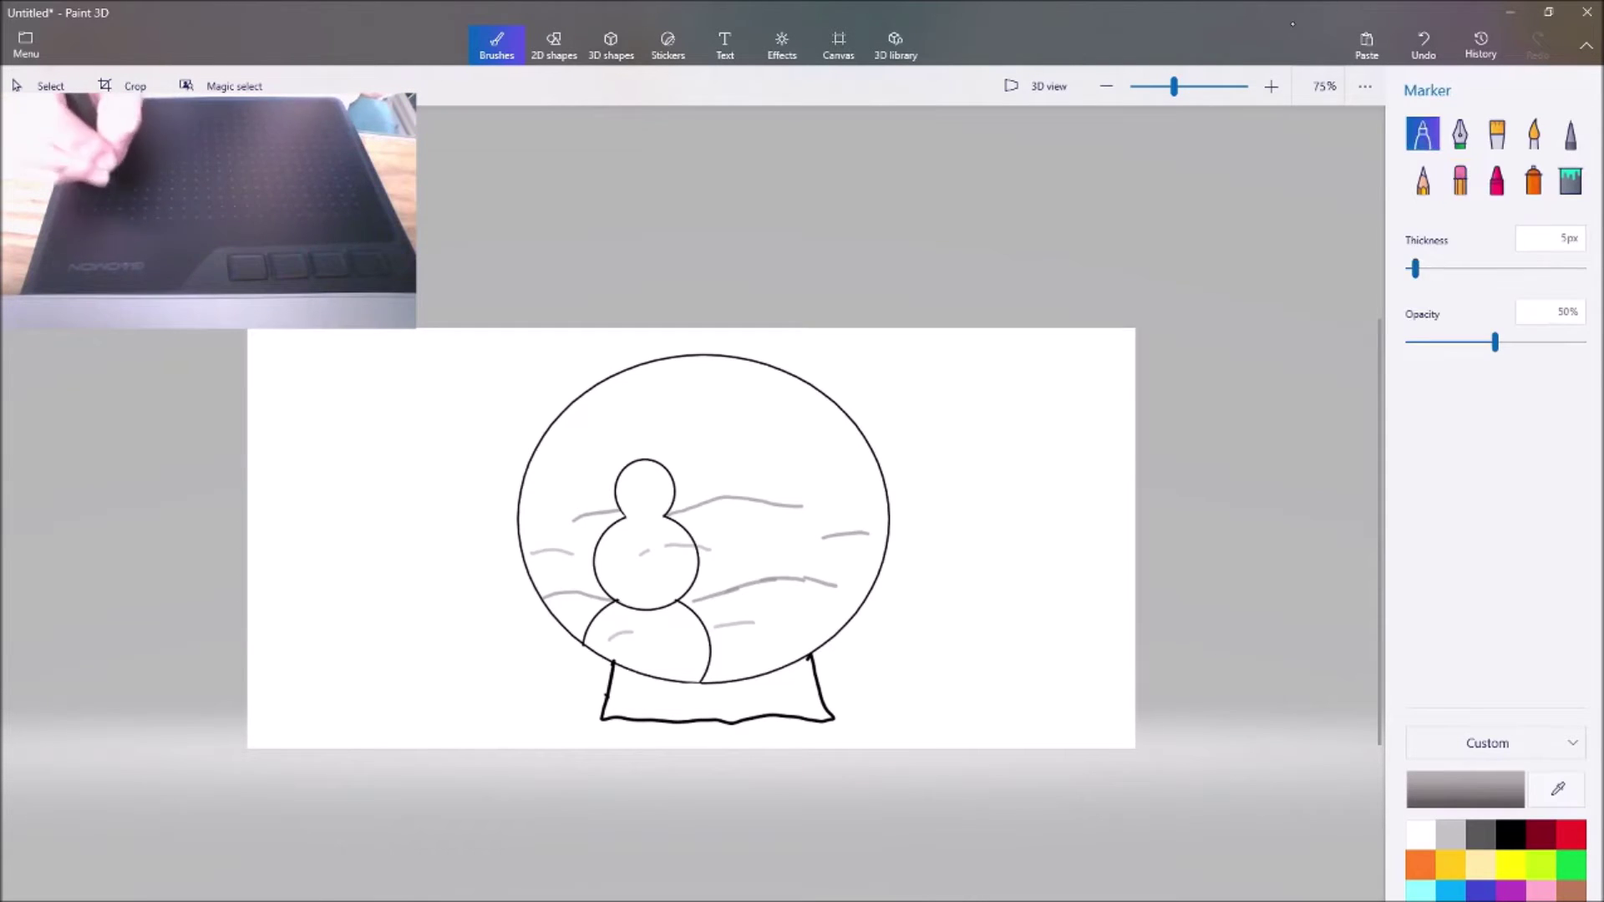
click(1466, 789)
click(661, 605)
click(860, 509)
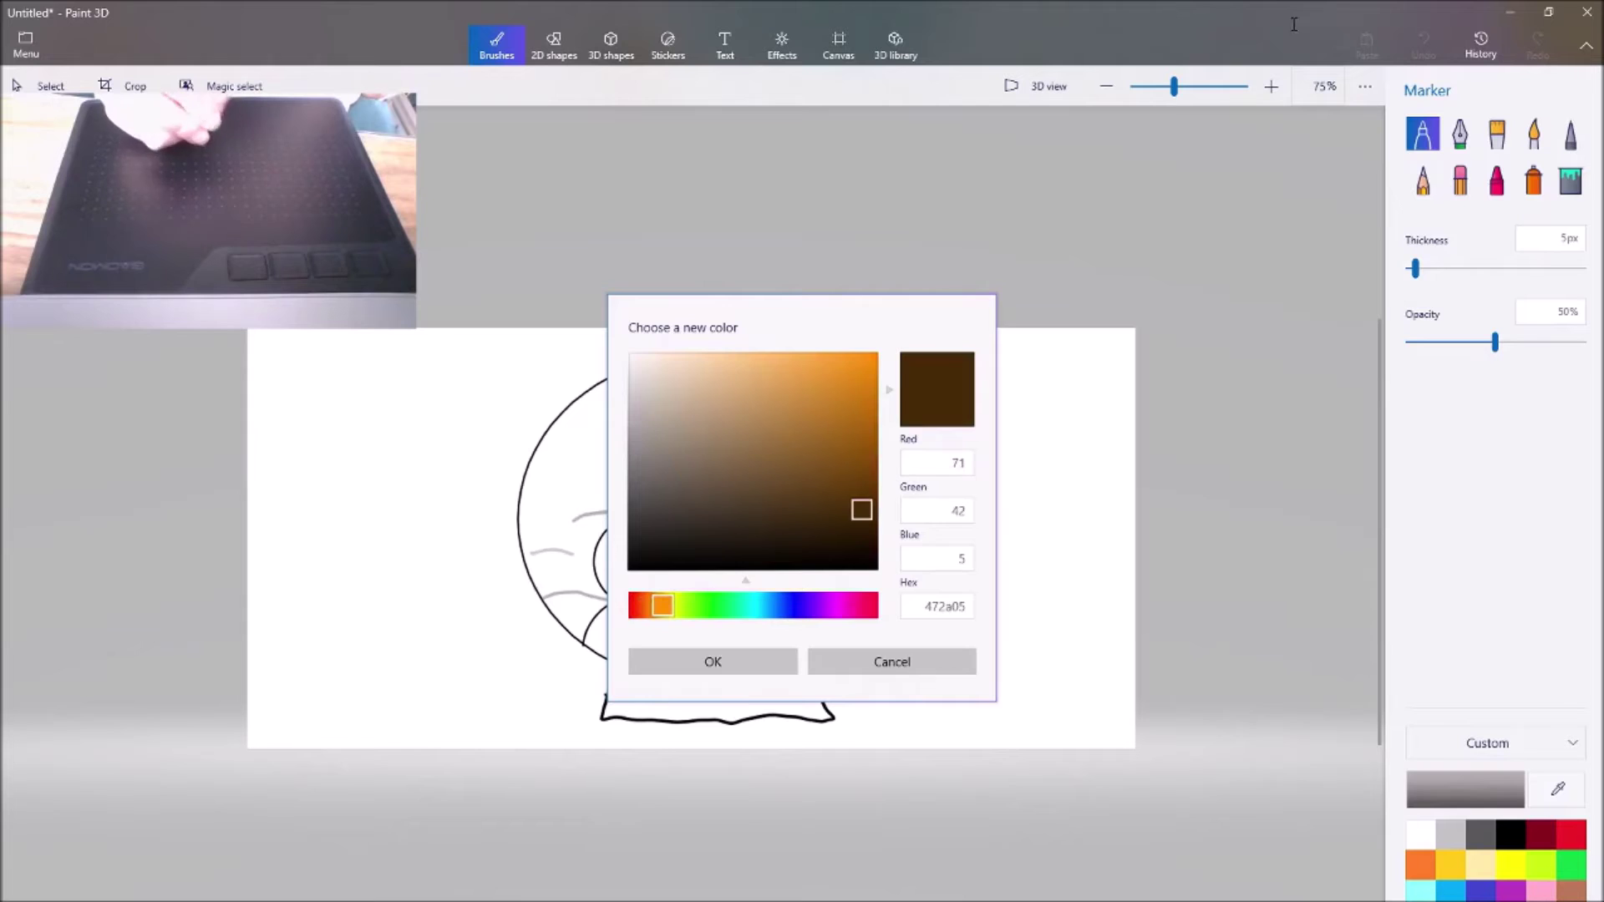
click(713, 663)
click(1581, 342)
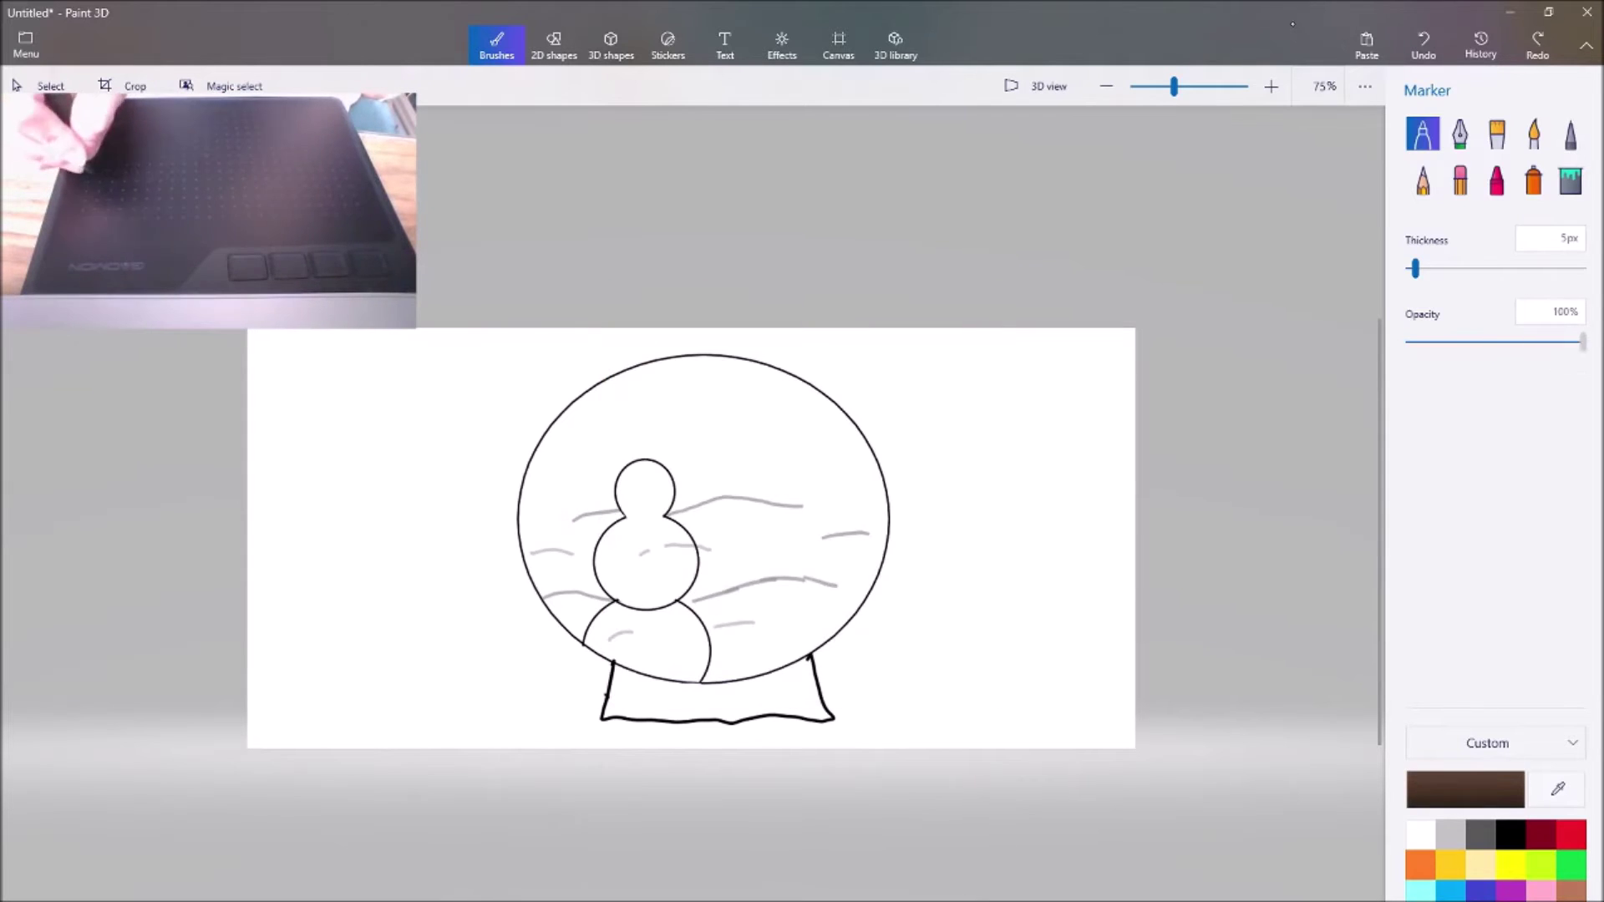
drag(556, 491, 557, 550)
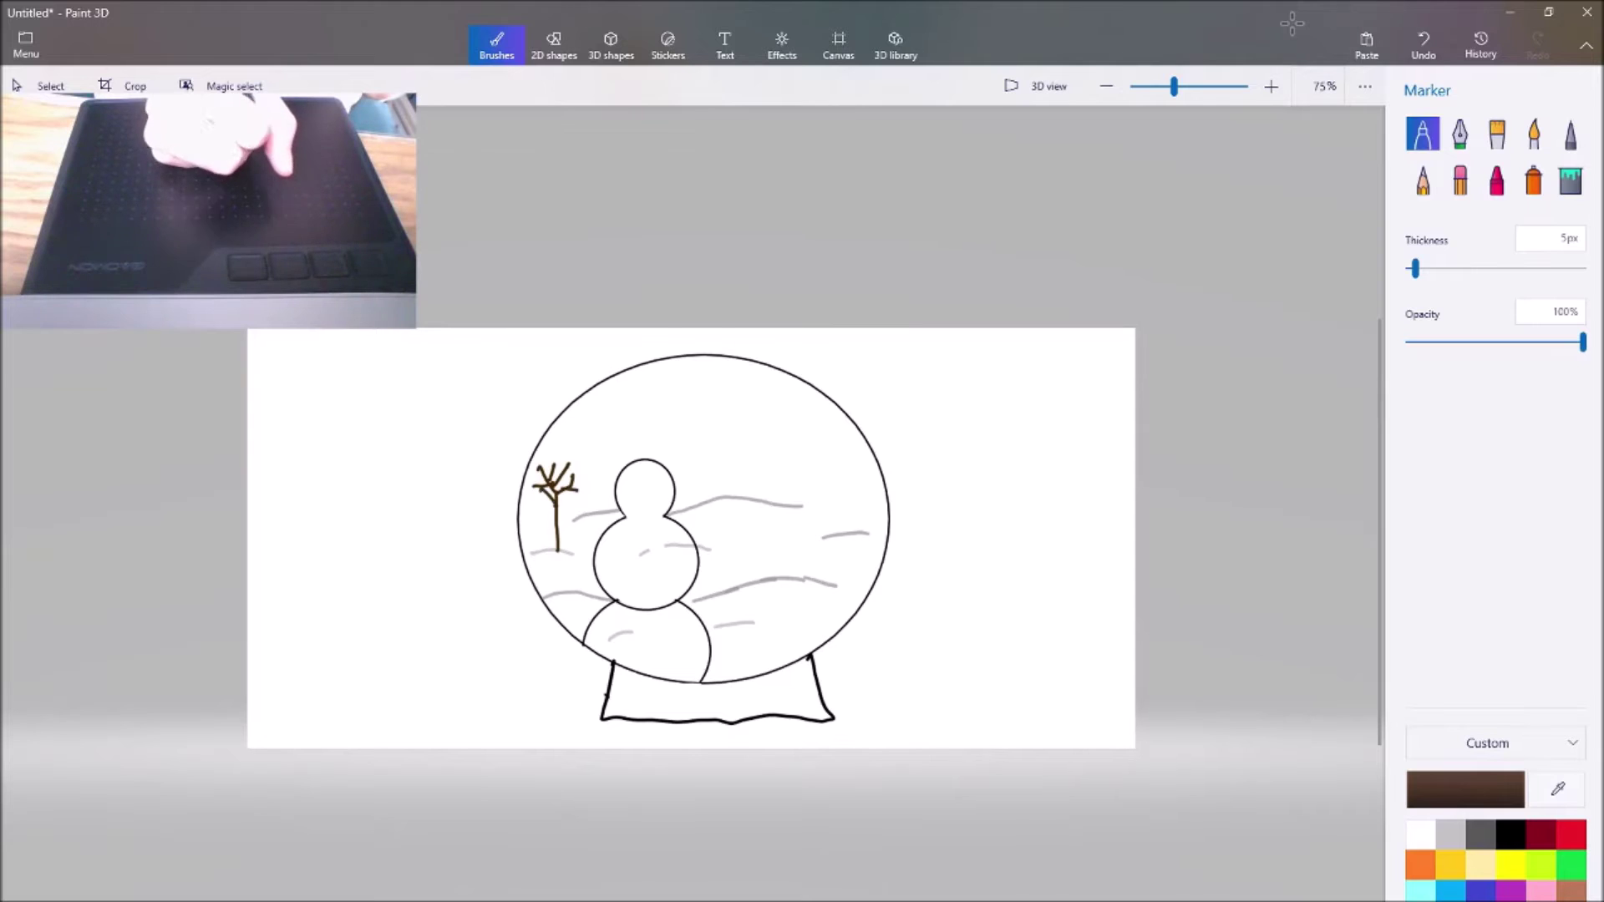
drag(745, 480, 763, 549)
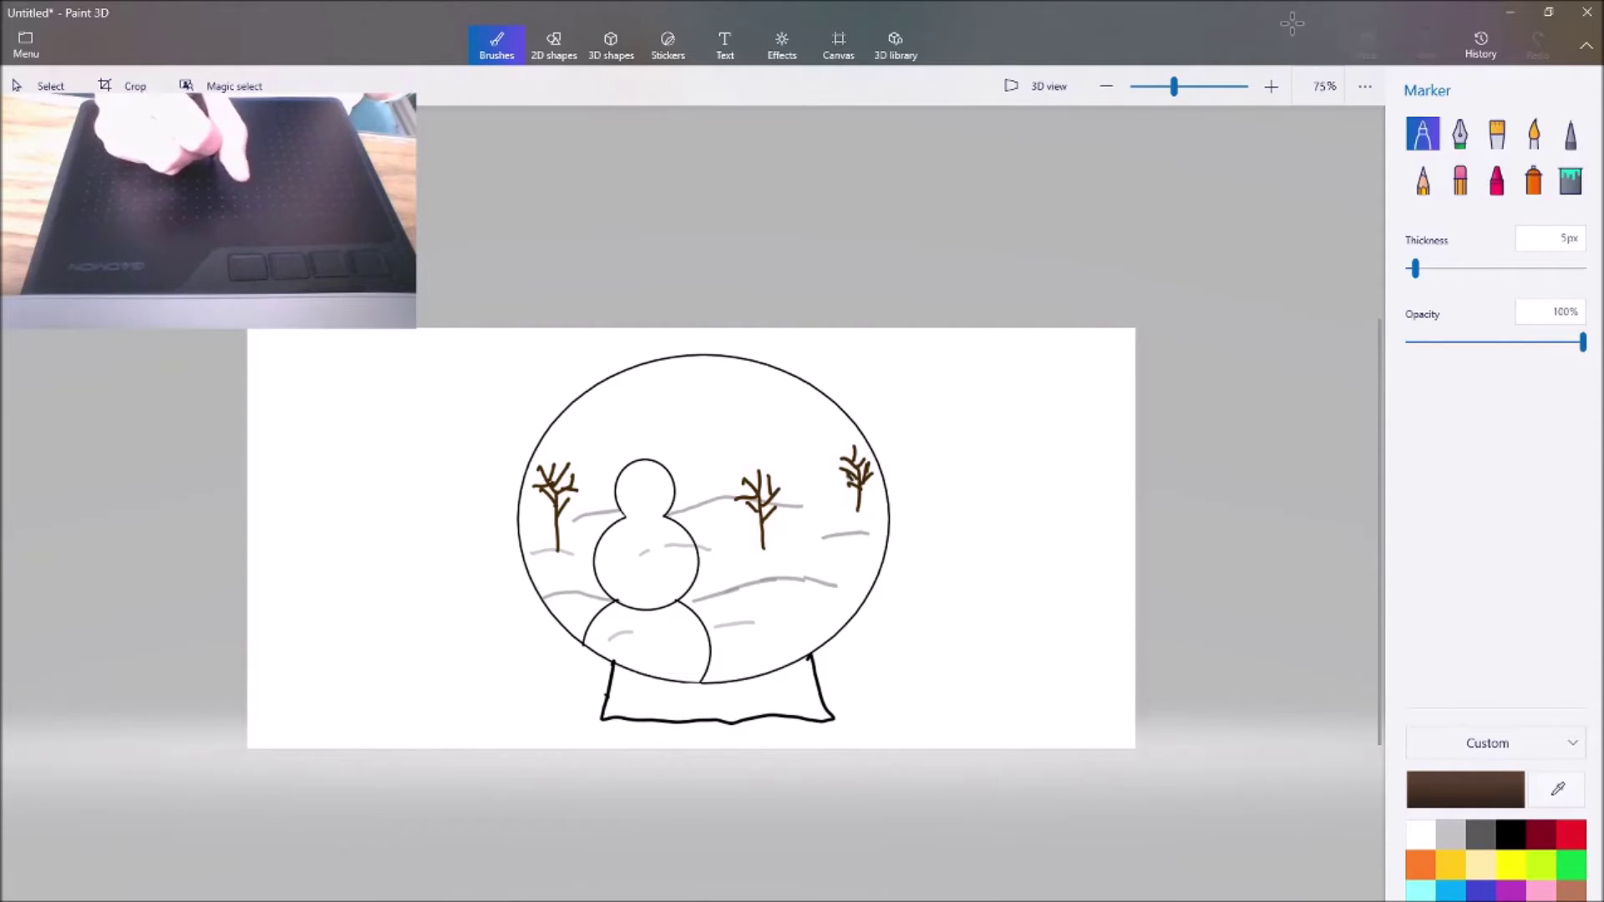
Draw a solid black top hat on the snowman's head with the 15 px Marker
click(1511, 834)
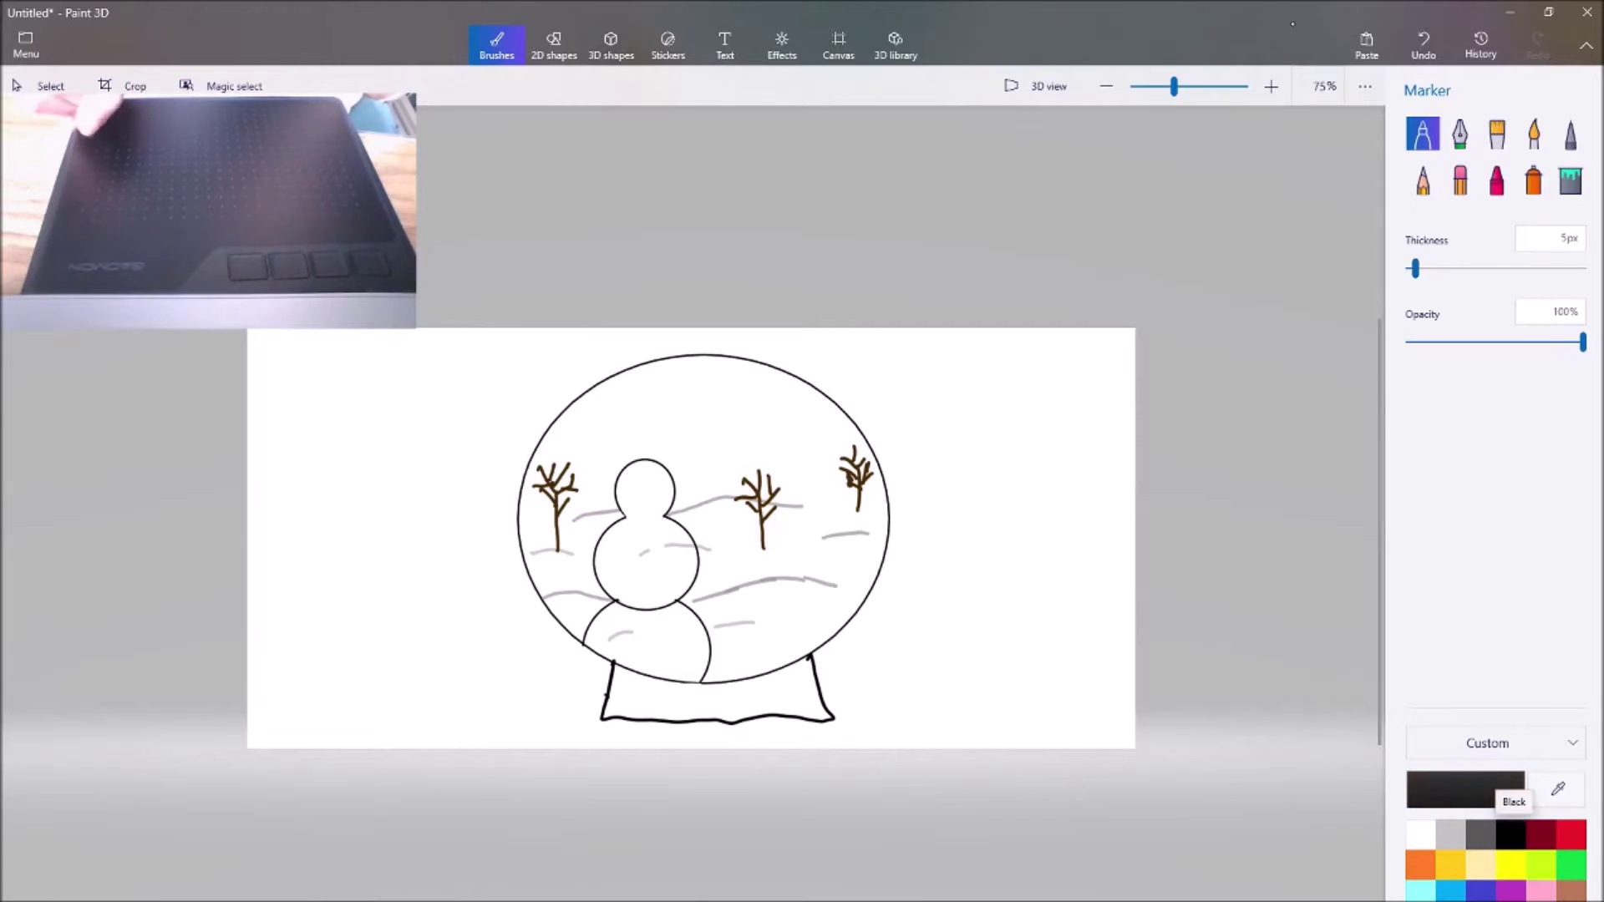
drag(1415, 268, 1412, 268)
drag(605, 473, 606, 473)
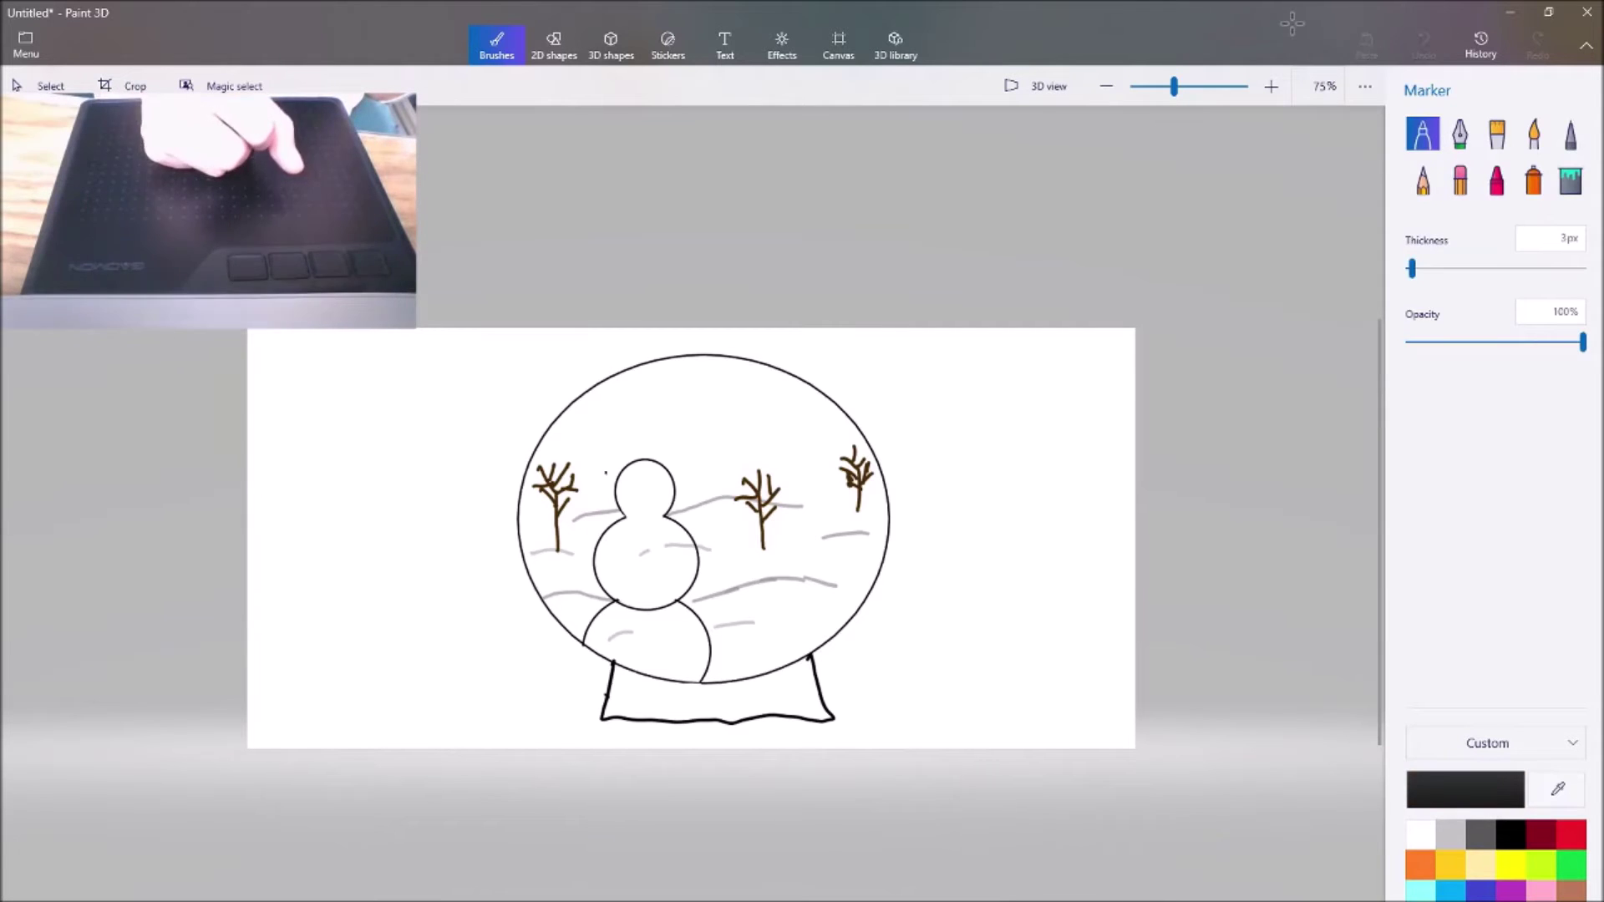
key(ctrl+z)
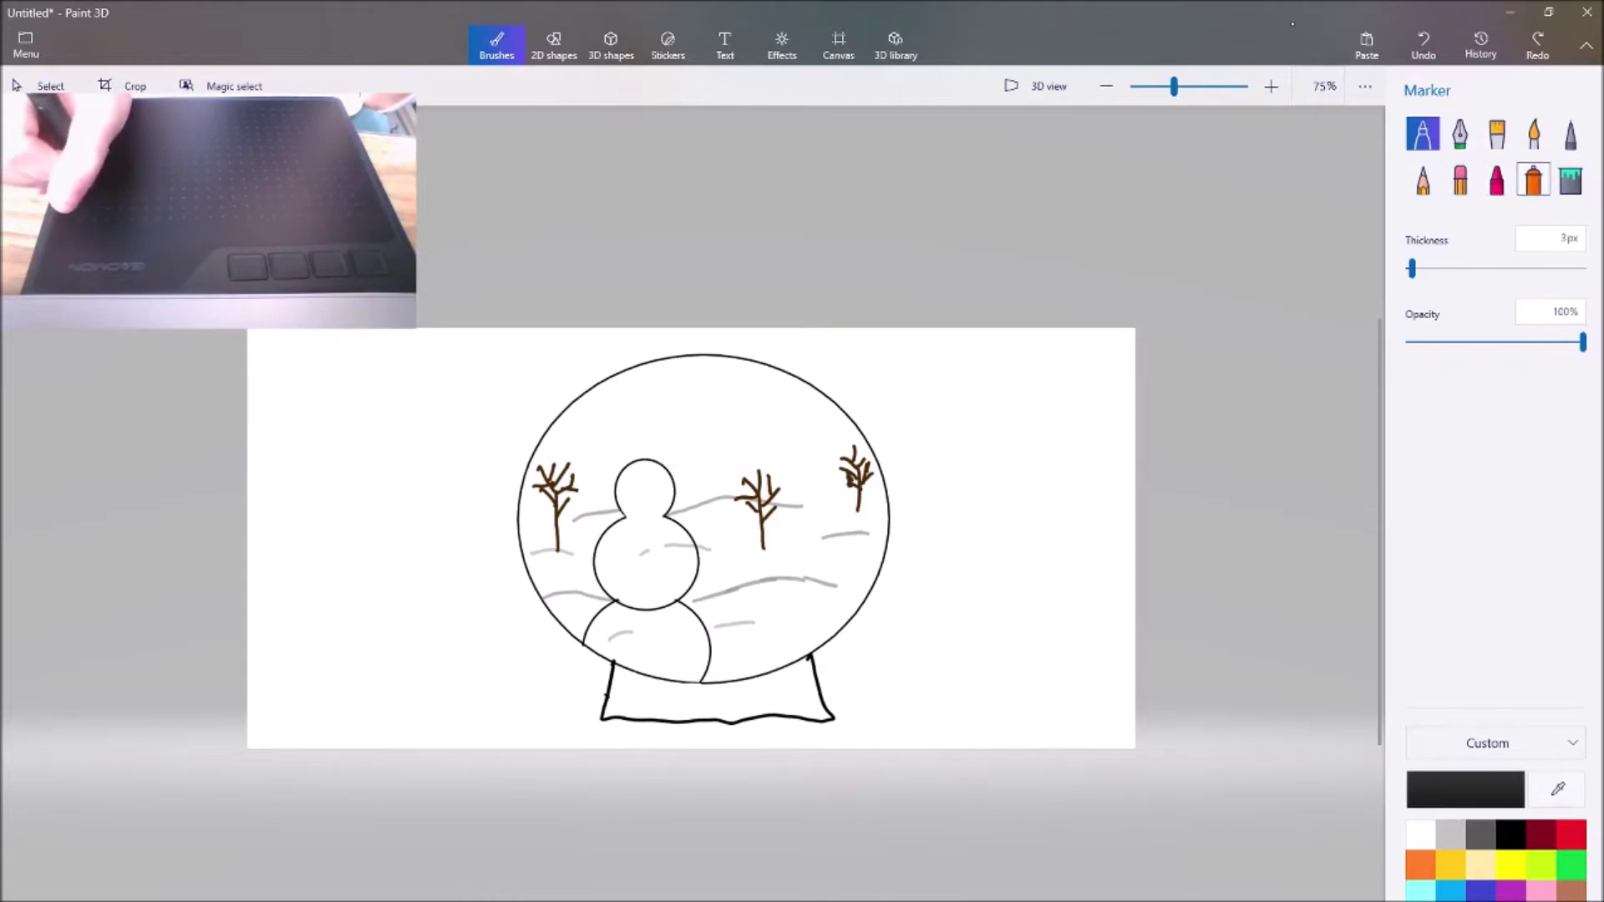
mouse_move(1412, 268)
mouse_down()
mouse_move(1456, 268)
mouse_move(1433, 269)
mouse_up()
drag(609, 468, 655, 470)
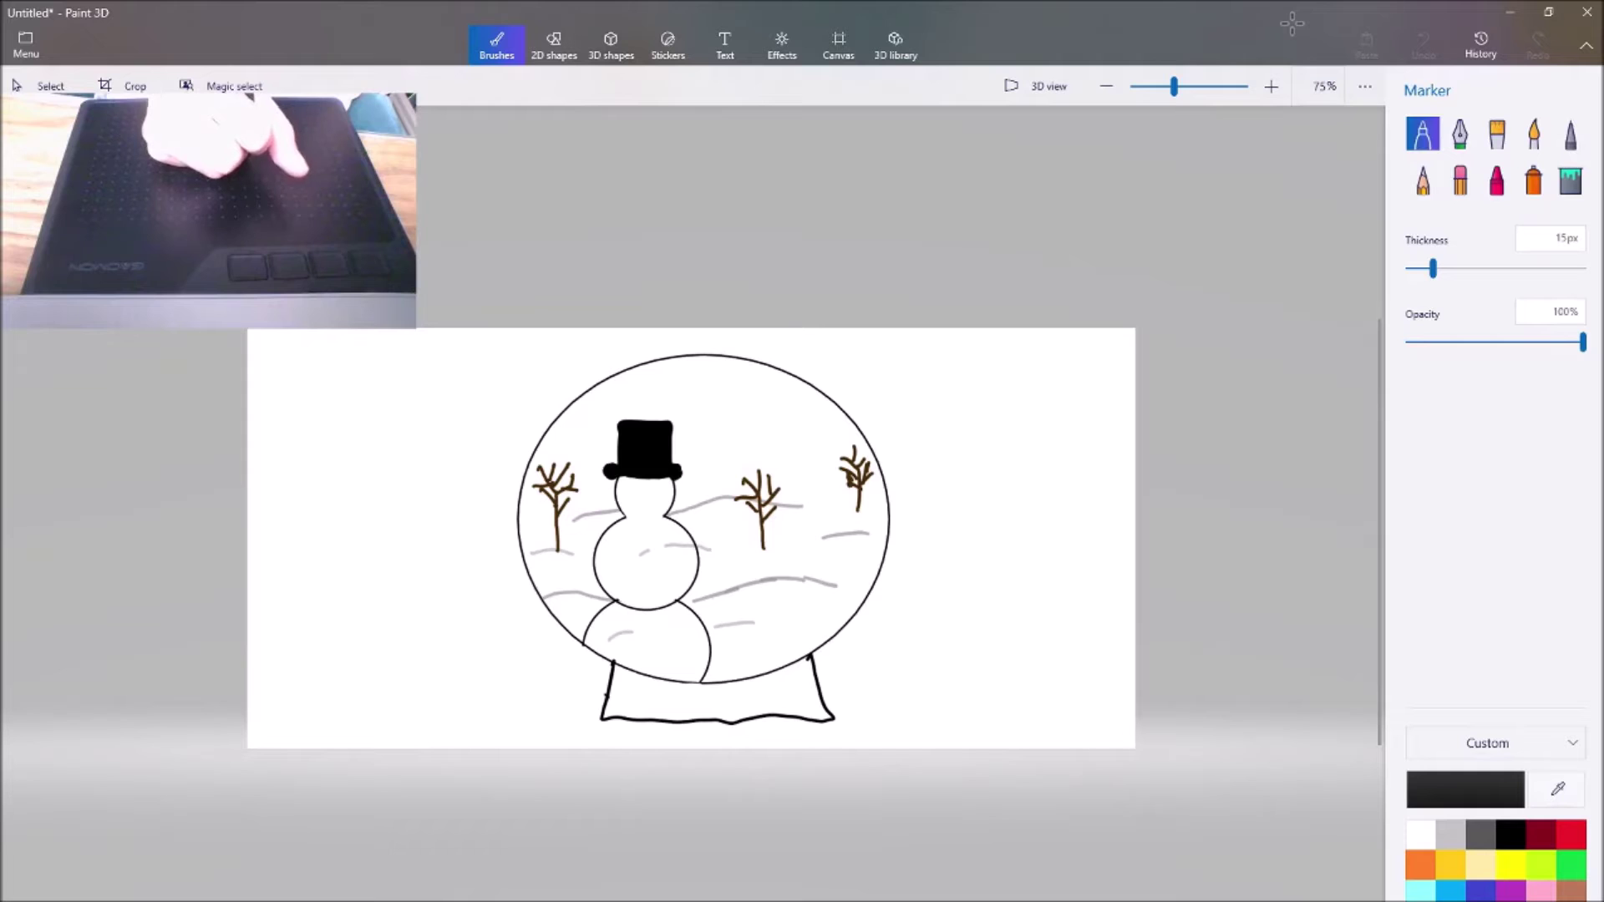
Try dotting the snowman's eyes with the black Marker at 10 px, undoing both dots
drag(1433, 268, 1427, 268)
key(bracketleft)
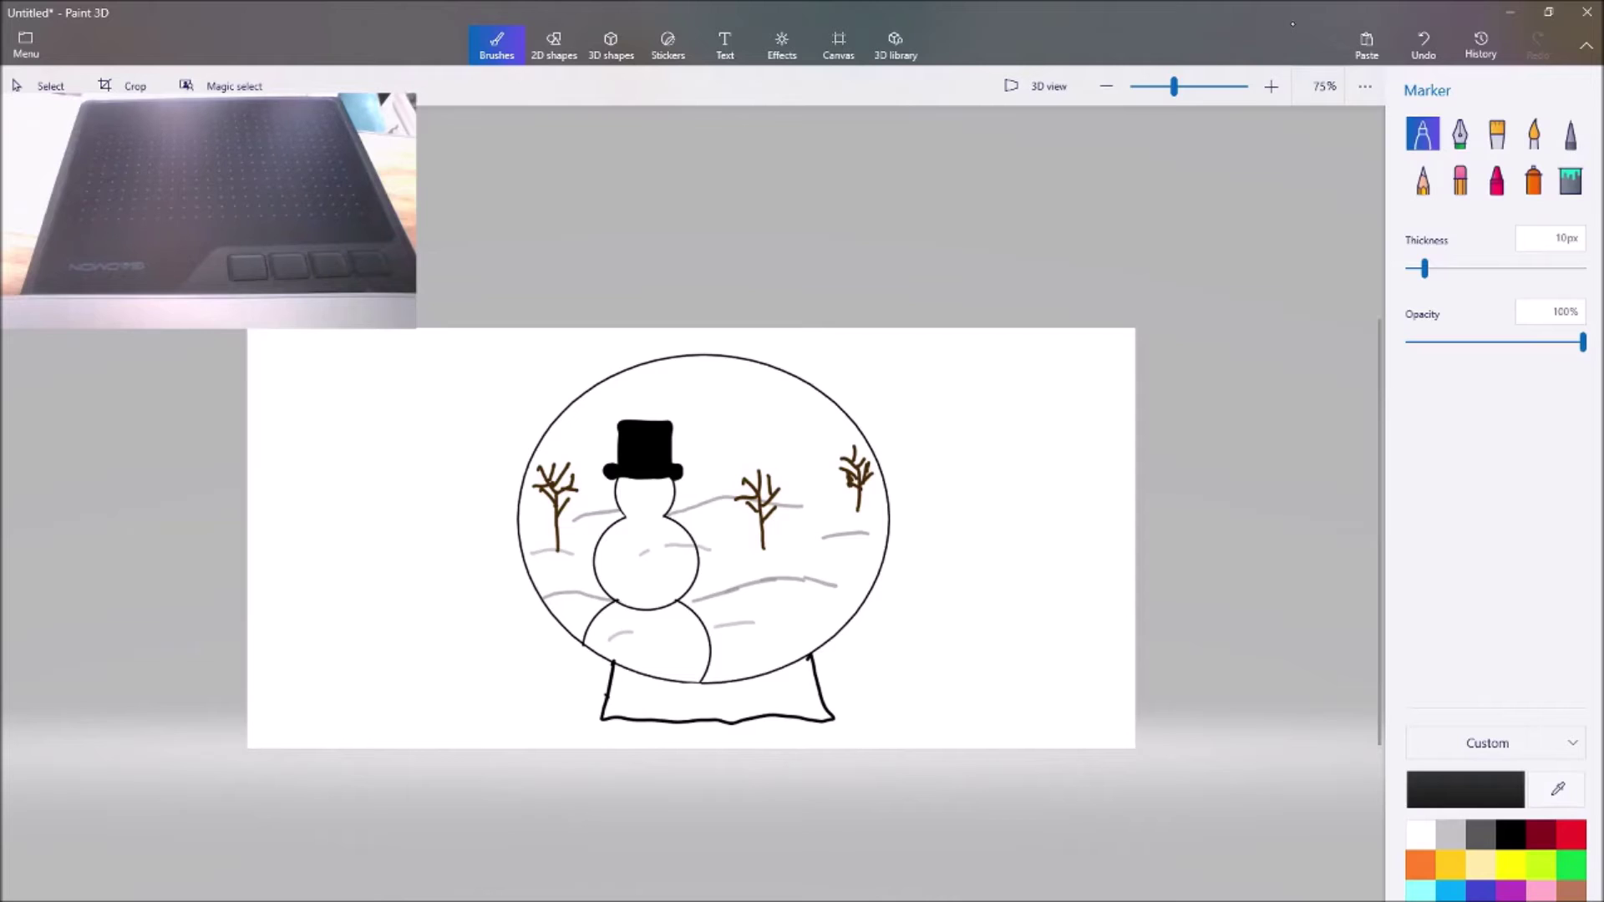
click(636, 488)
click(655, 485)
click(1423, 43)
click(1423, 44)
Dot two black eyes just below the hat brim with the Marker at 12 px
drag(1414, 268, 1428, 268)
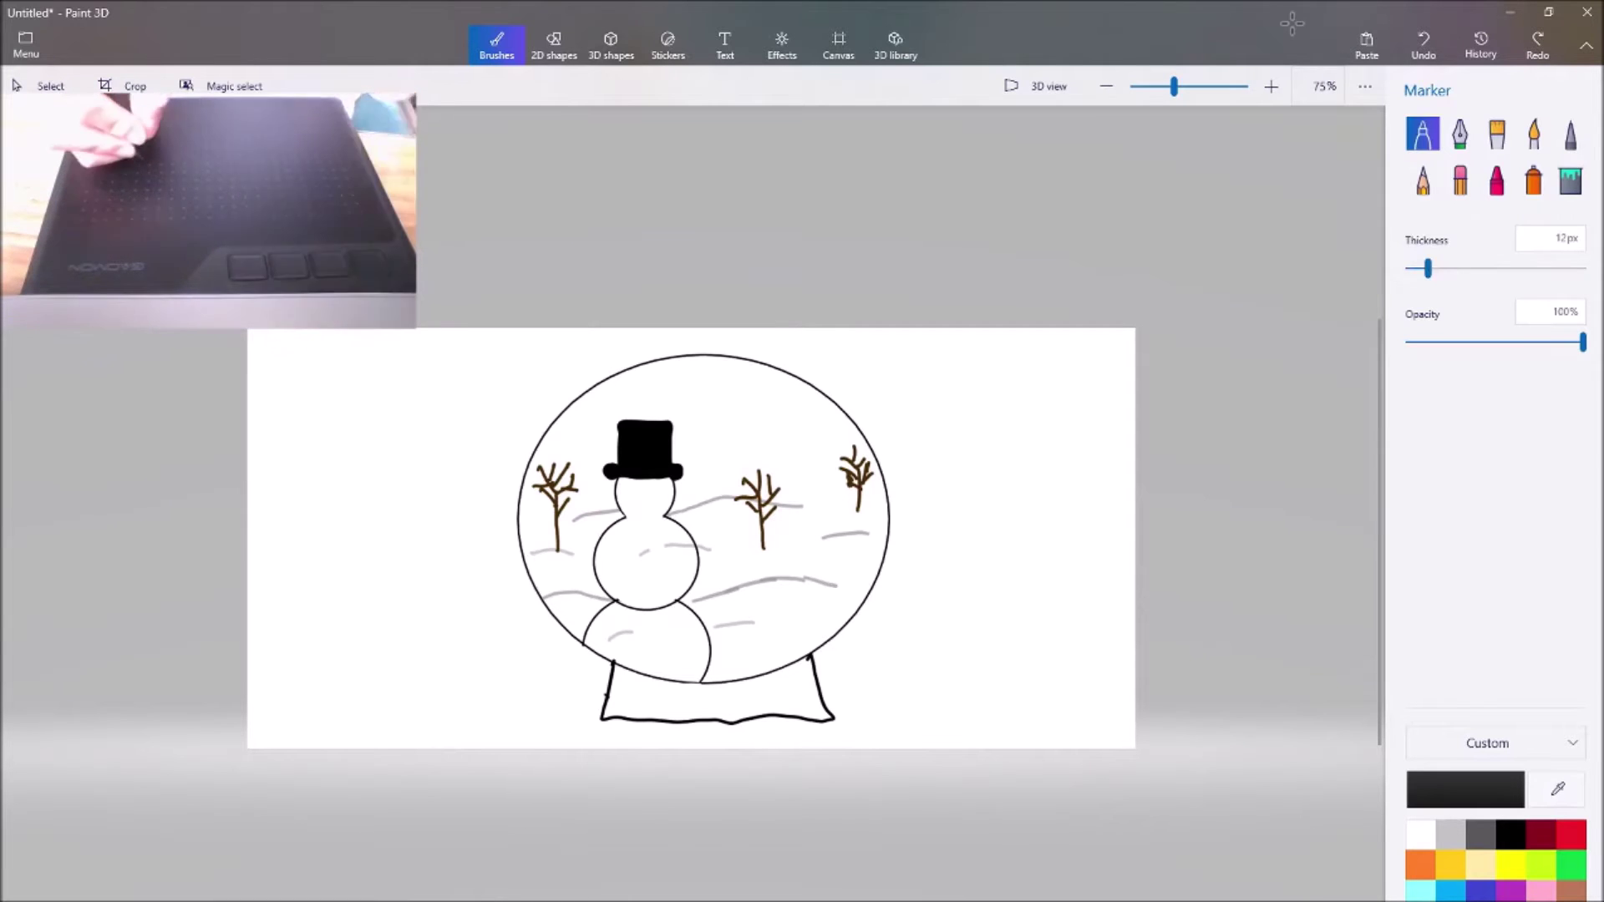
click(637, 485)
click(657, 484)
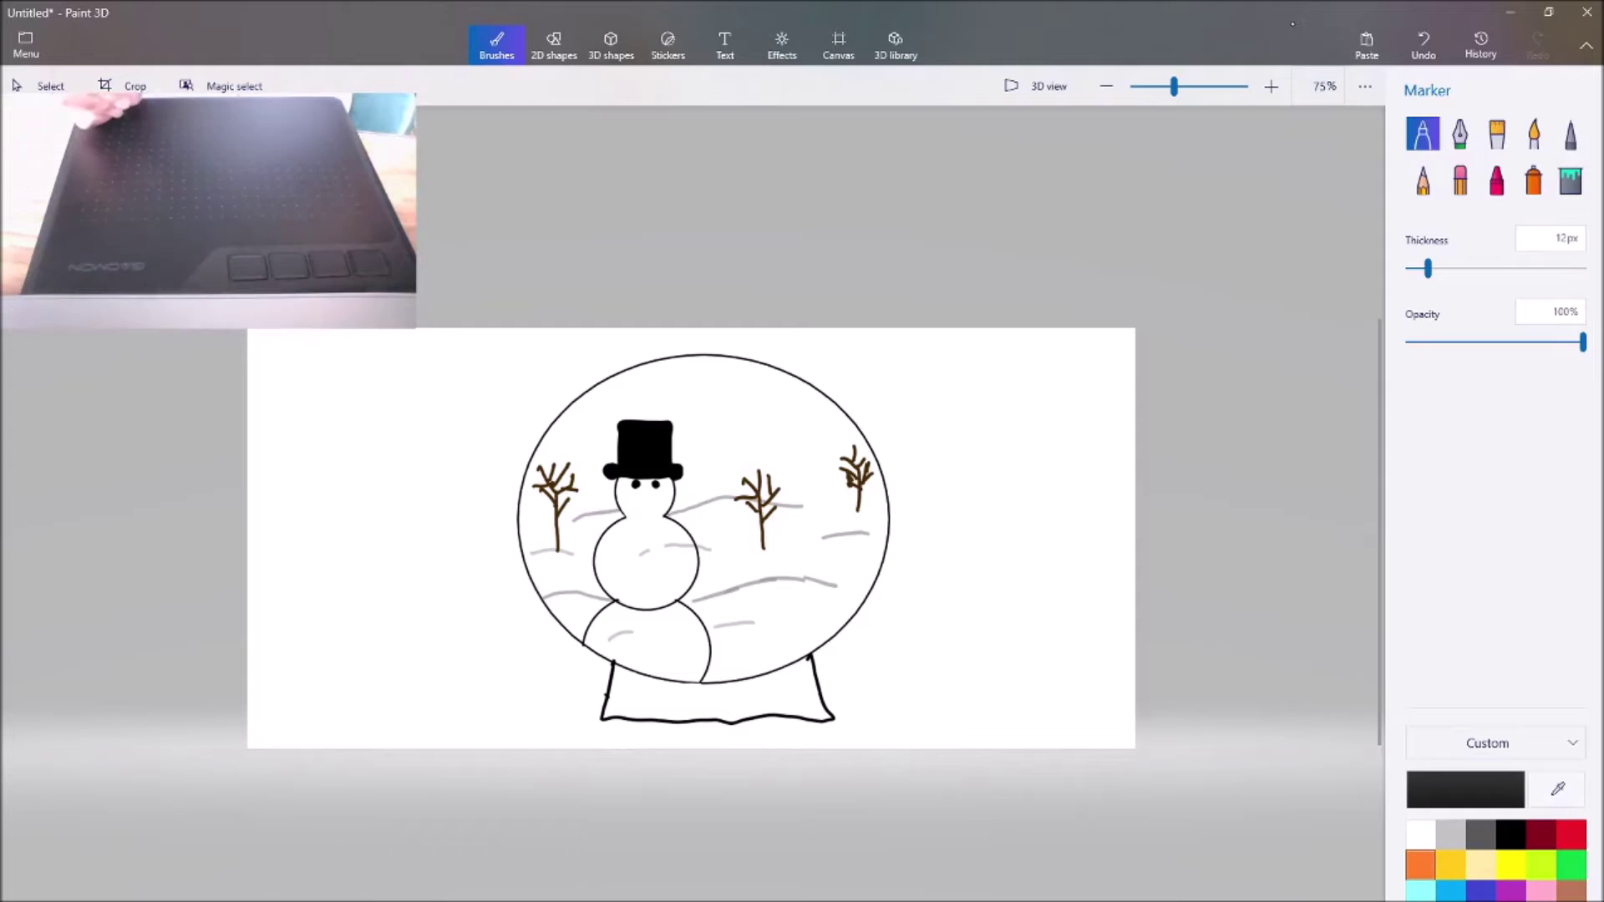
Set the Marker to orange with a thickness of 5 px
click(1420, 865)
click(1426, 268)
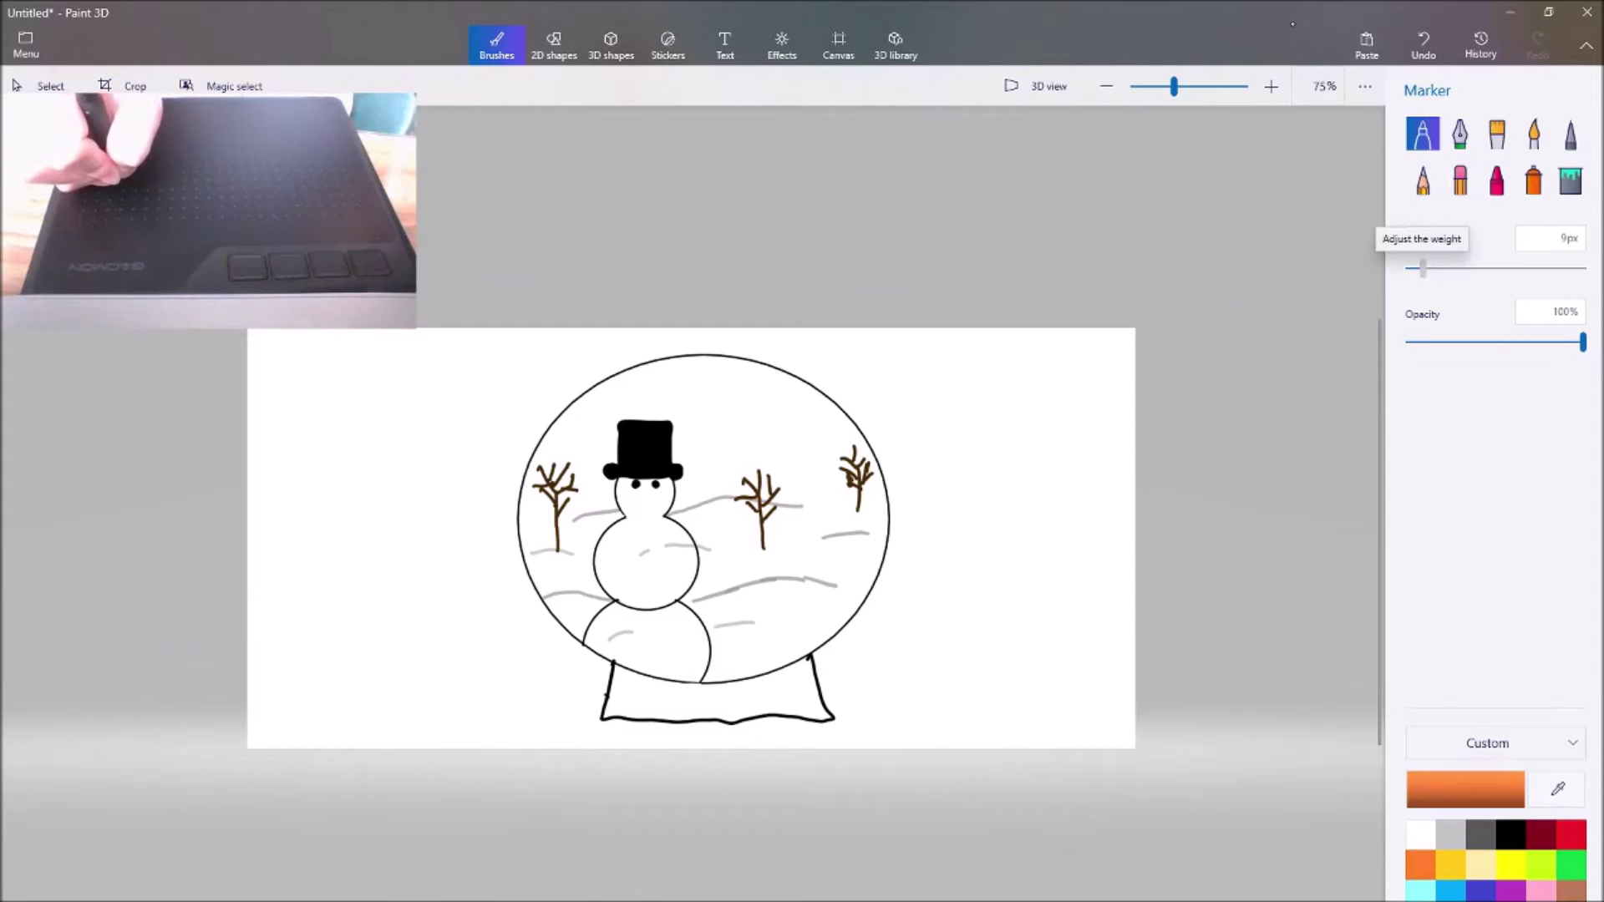
drag(1418, 268, 1416, 268)
Try several orange carrot nose shapes on the snowman's face, undoing each attempt
drag(647, 493, 648, 502)
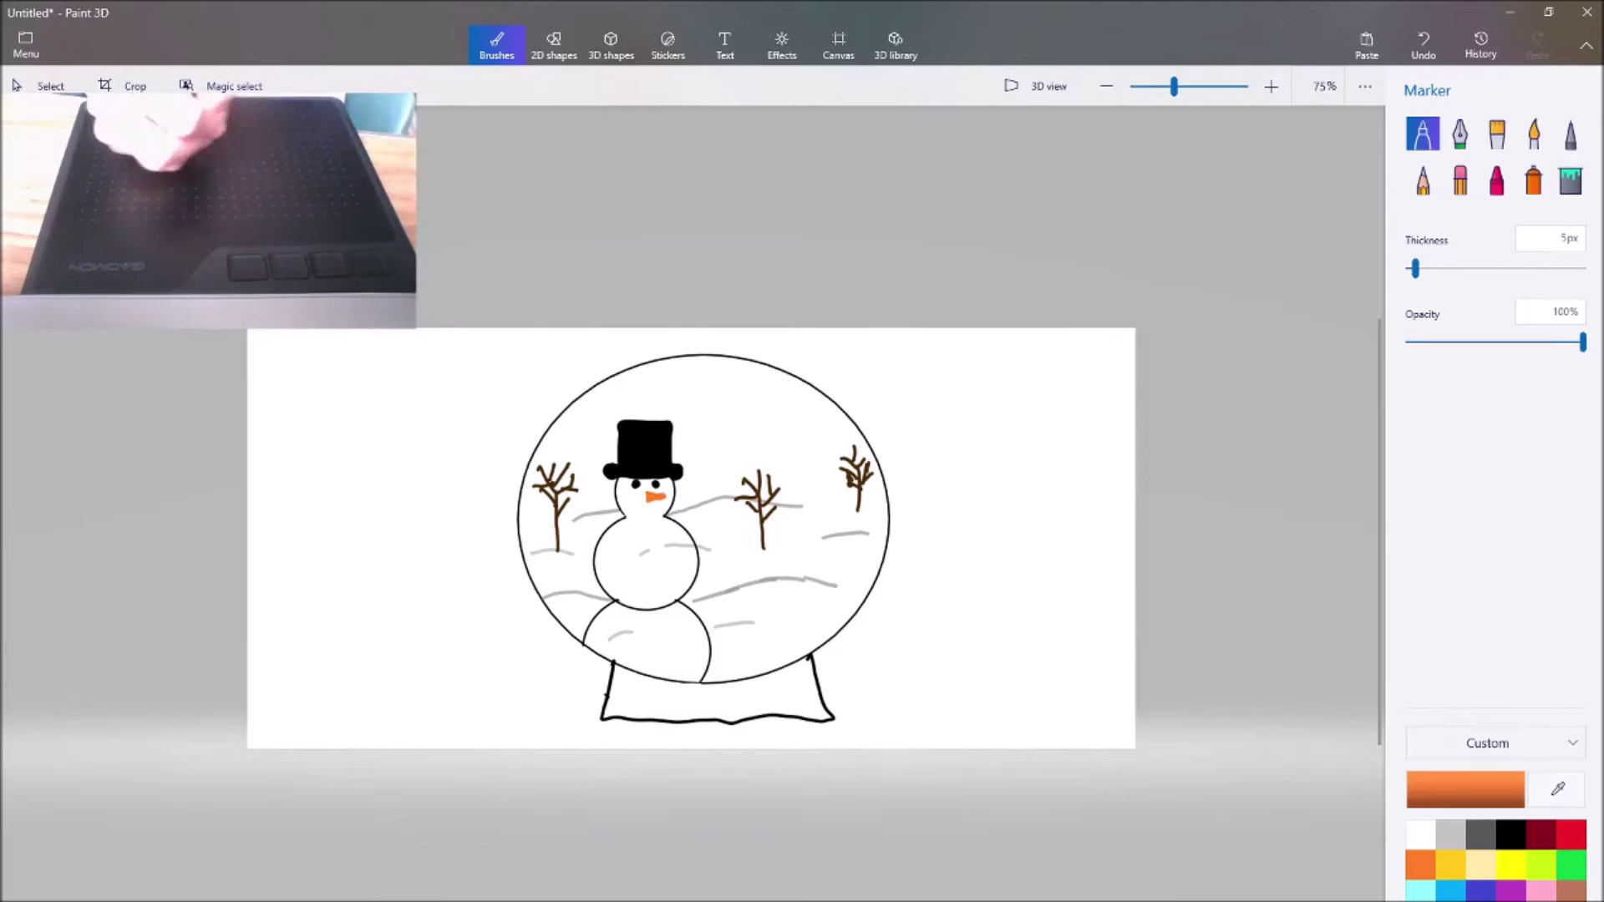
click(1424, 44)
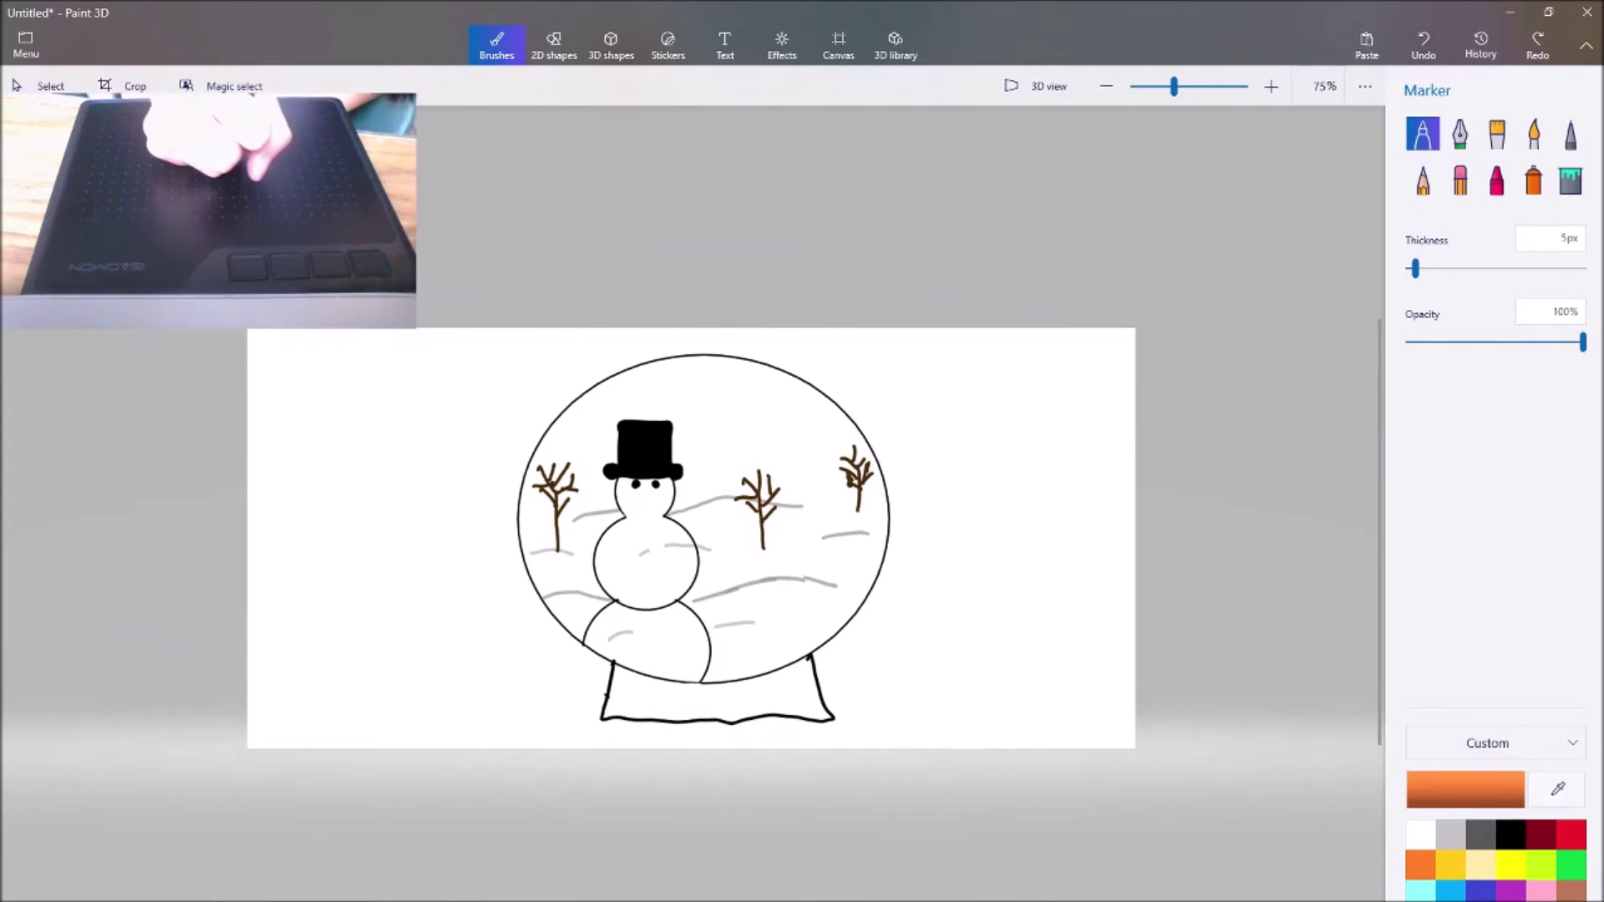
drag(645, 491, 646, 502)
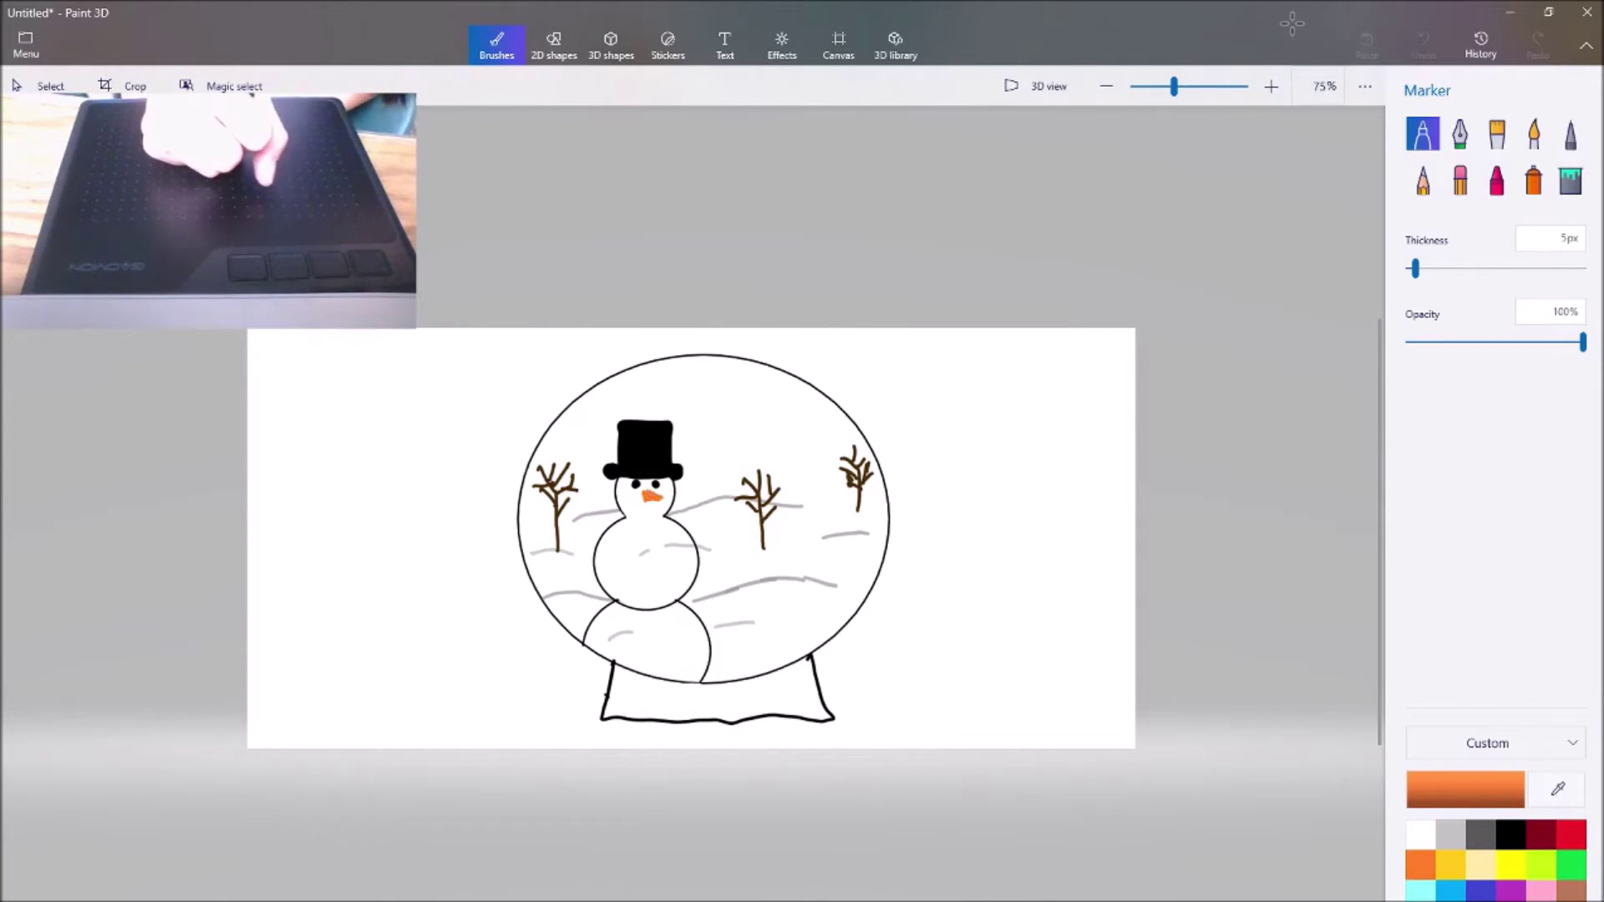
click(1424, 44)
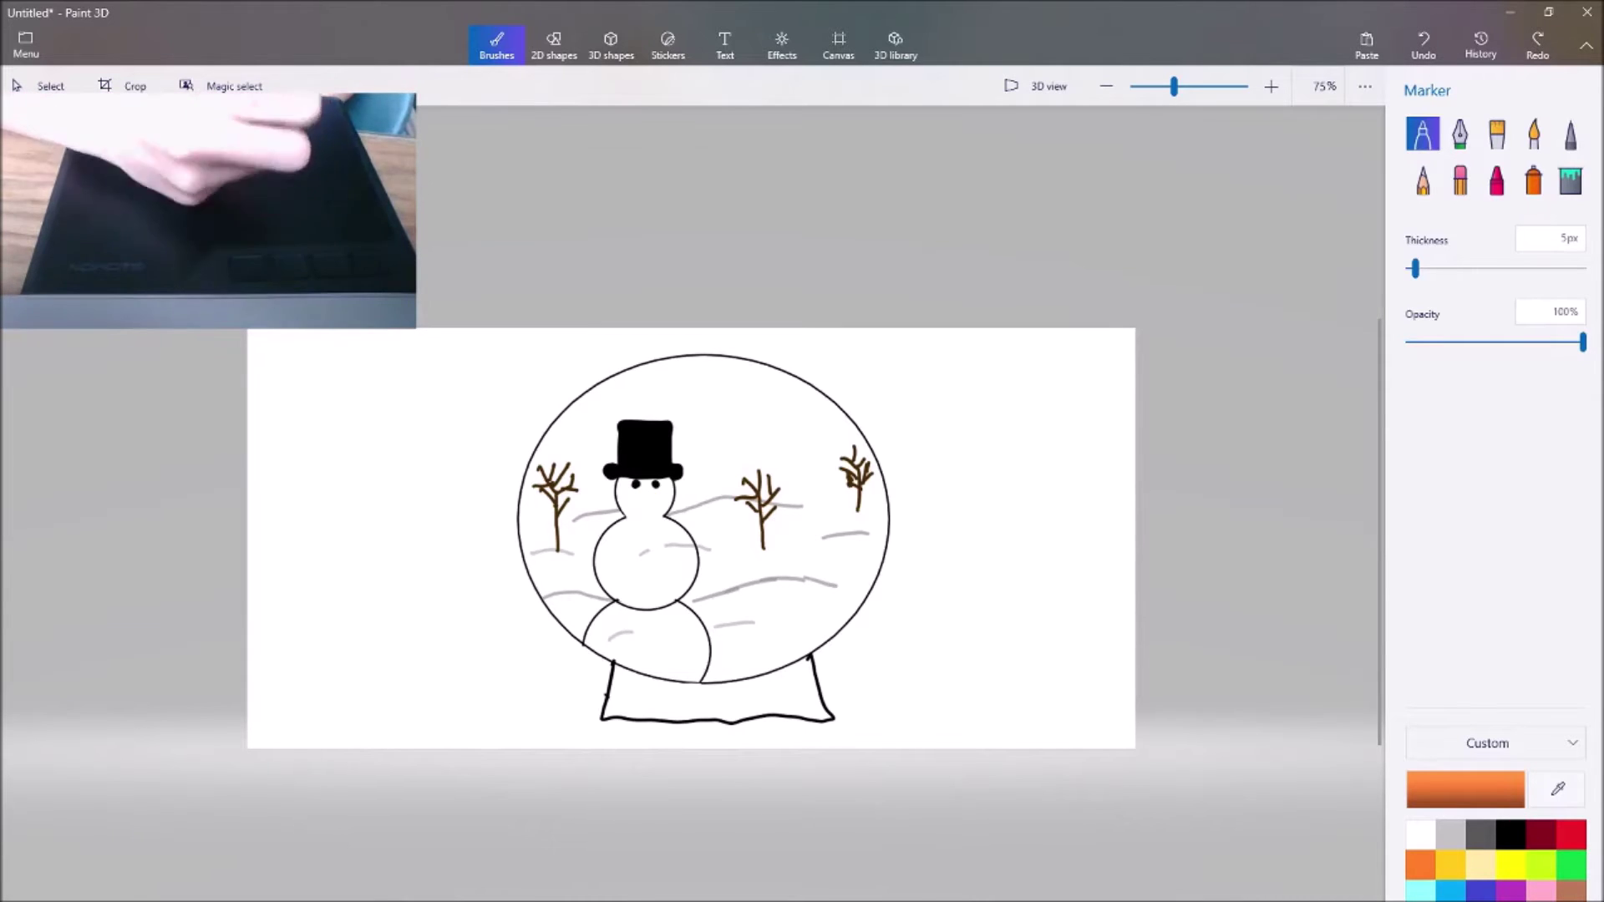
click(650, 504)
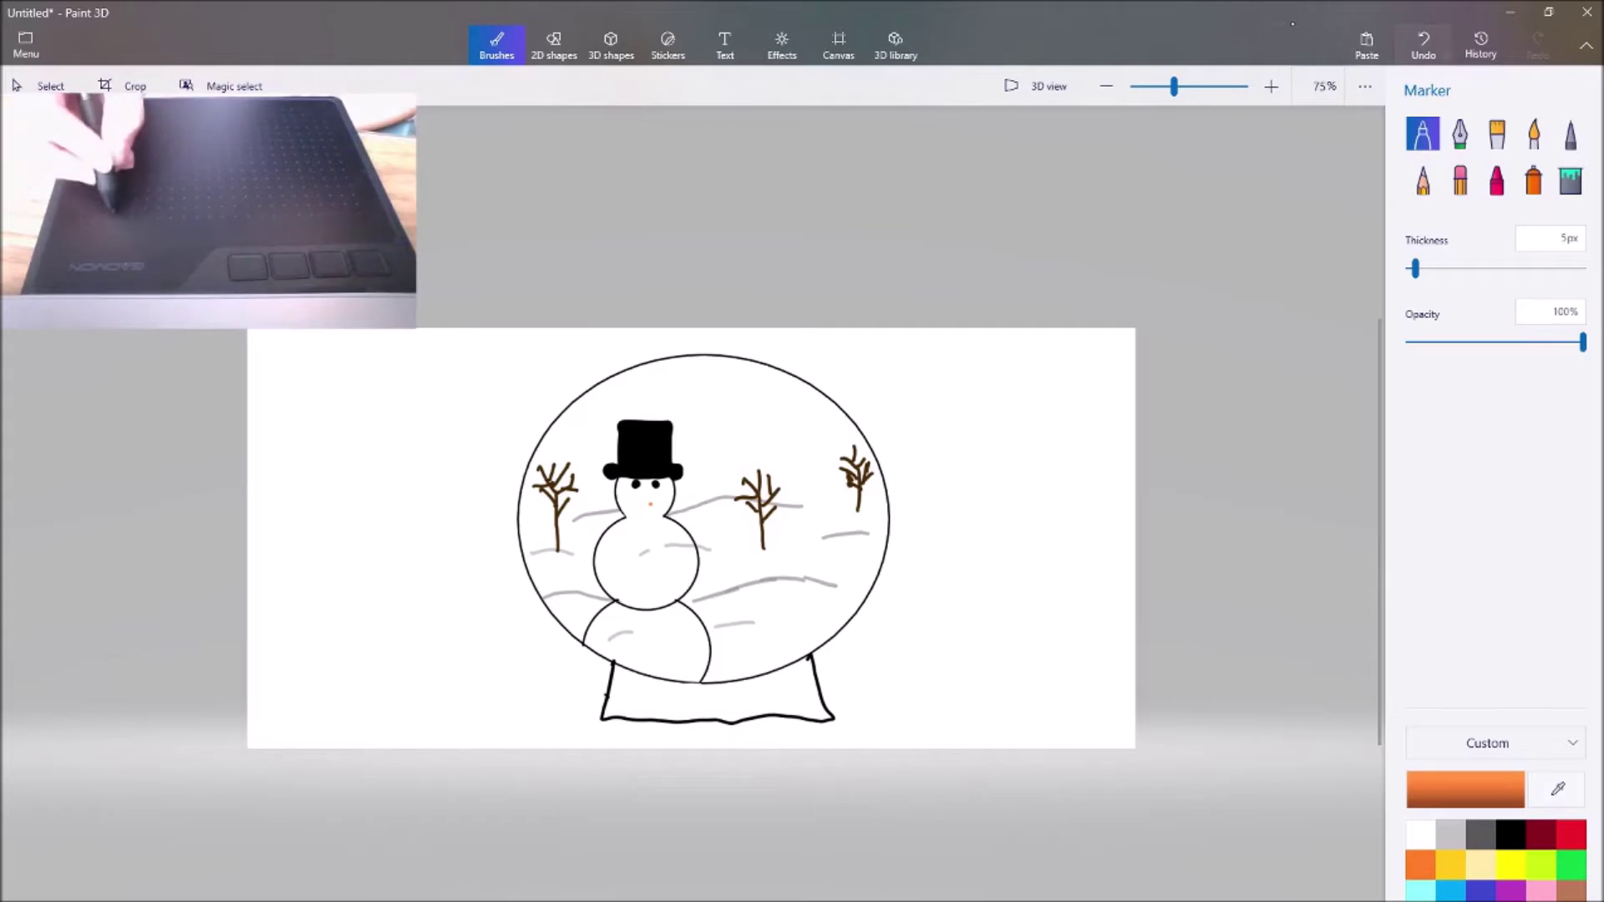
mouse_move(649, 514)
mouse_down()
mouse_move(645, 491)
mouse_move(693, 502)
mouse_move(658, 517)
mouse_up()
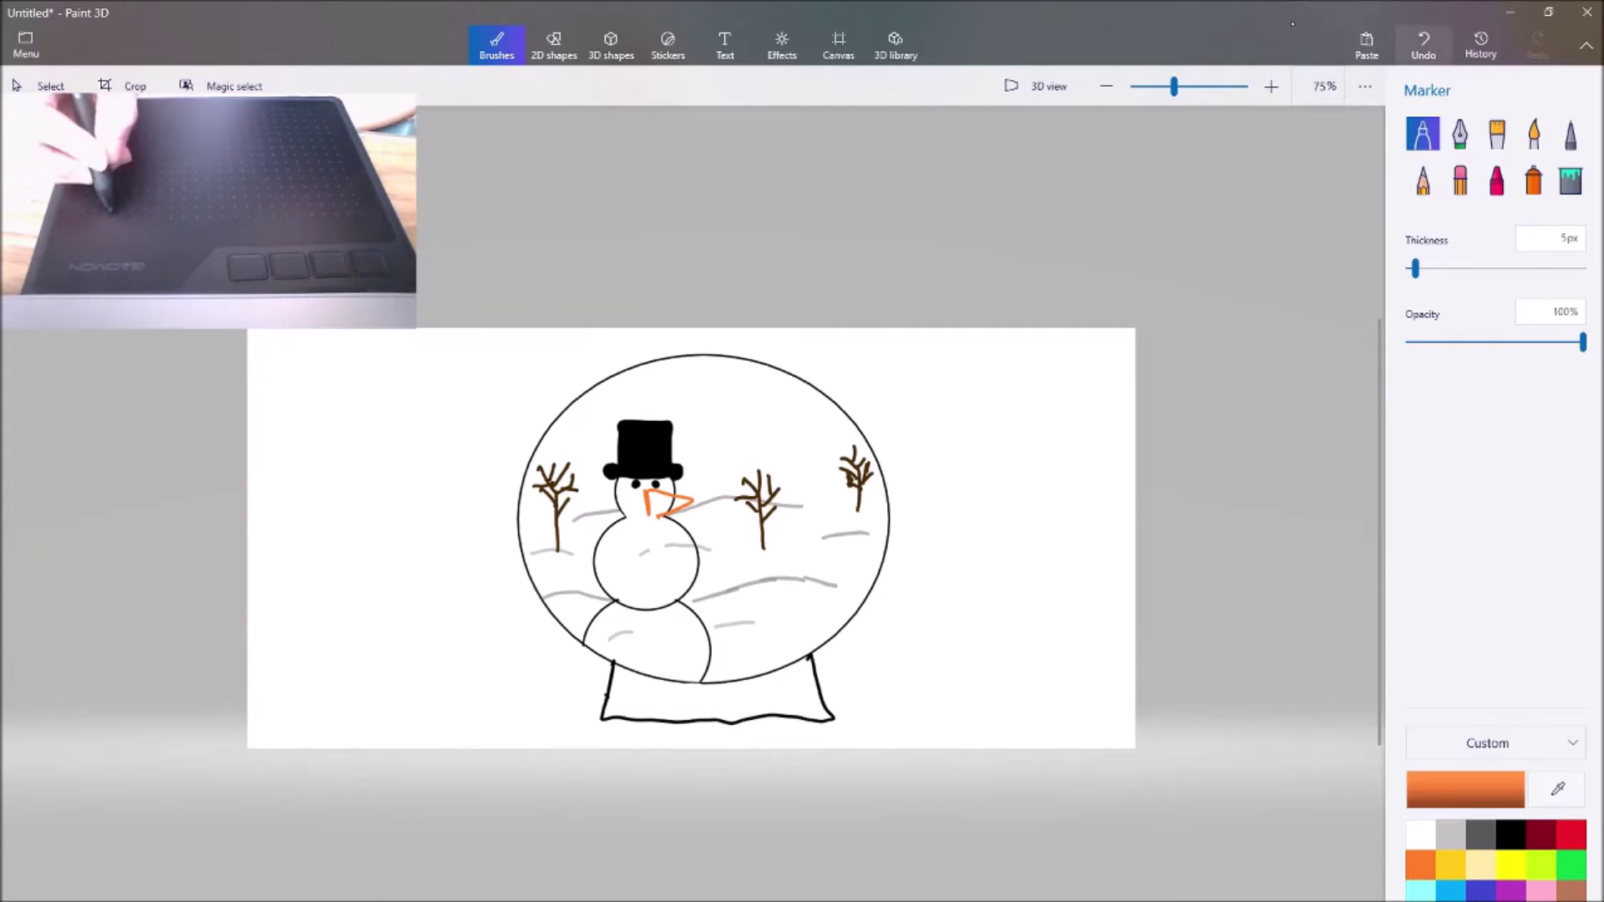
click(1424, 45)
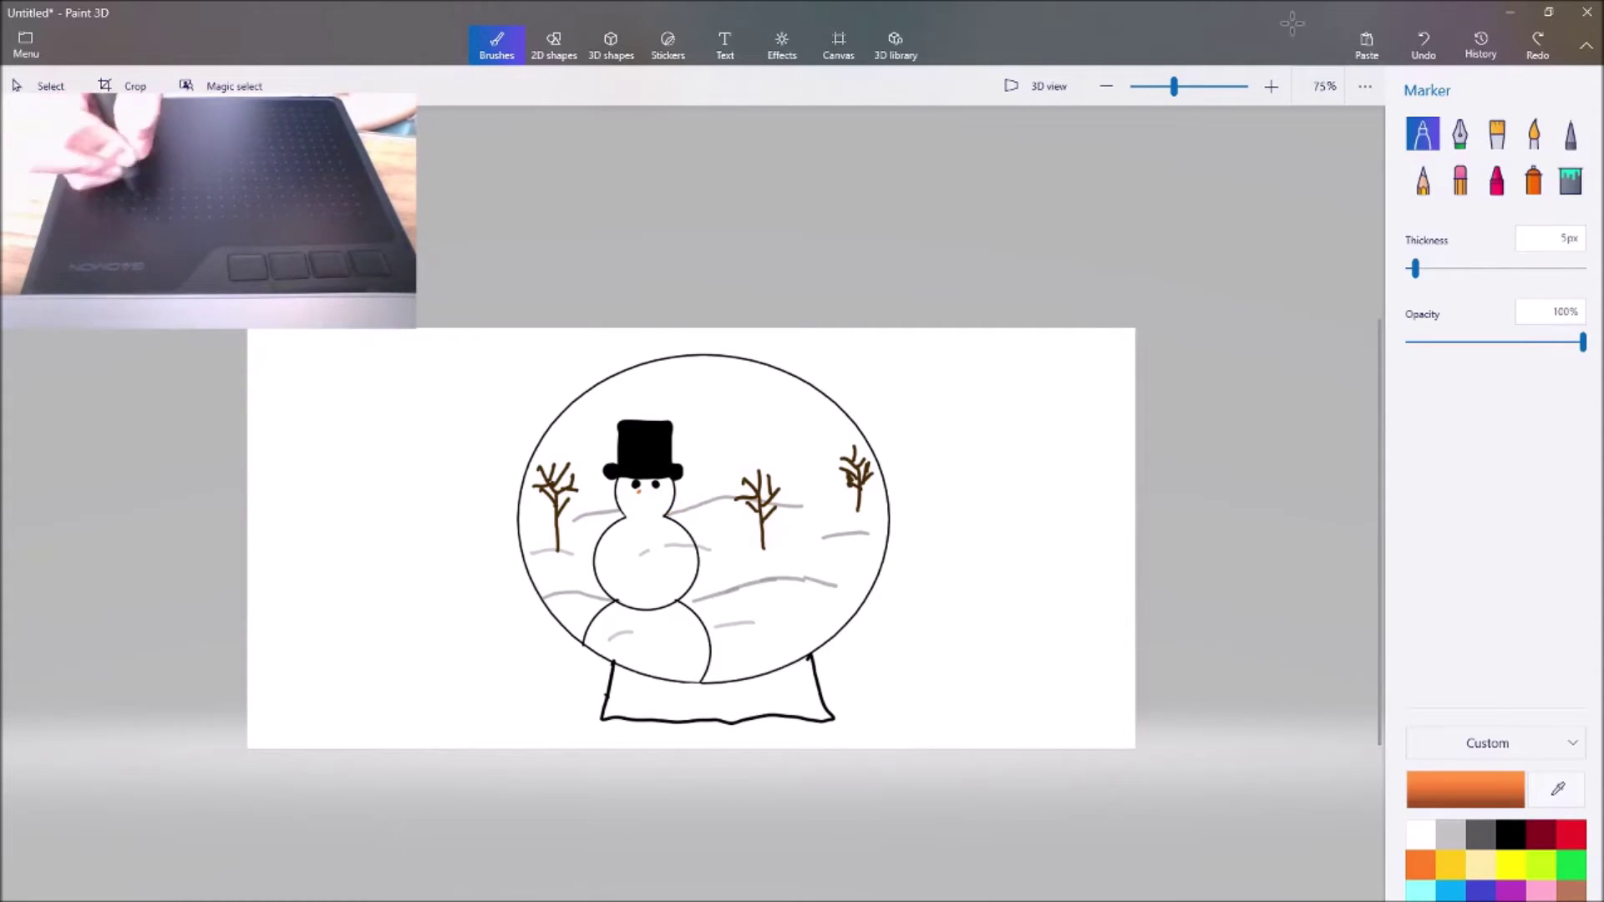
Draw a small orange carrot nose below the eyes and a curved smile of black dots beneath it with the 5 px Marker
drag(640, 493, 642, 499)
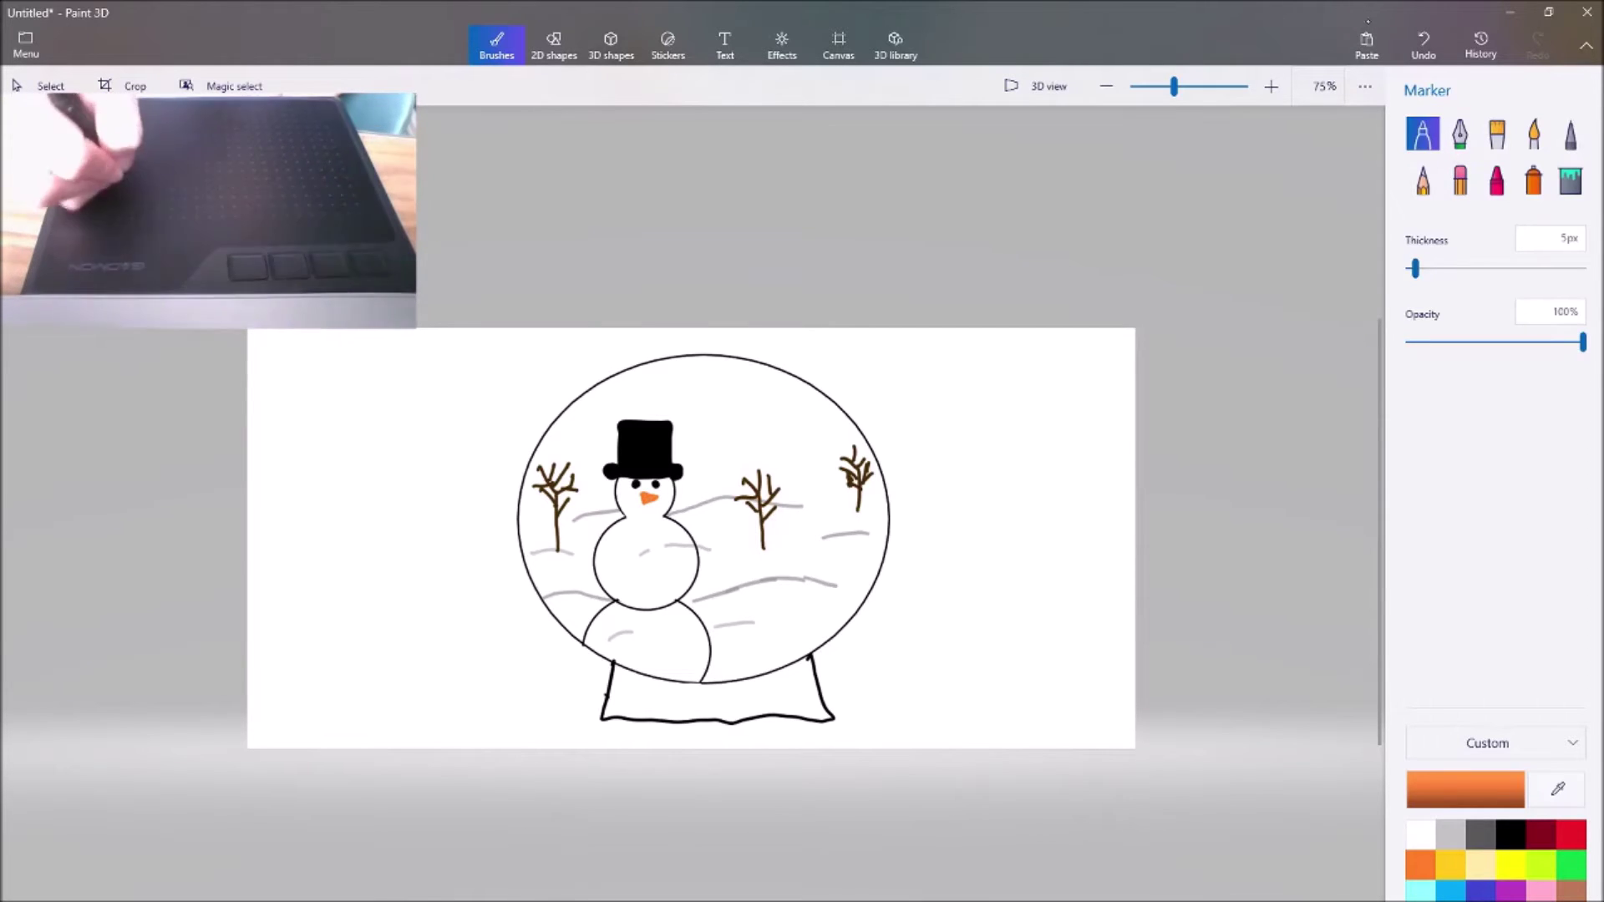
click(1511, 835)
click(629, 504)
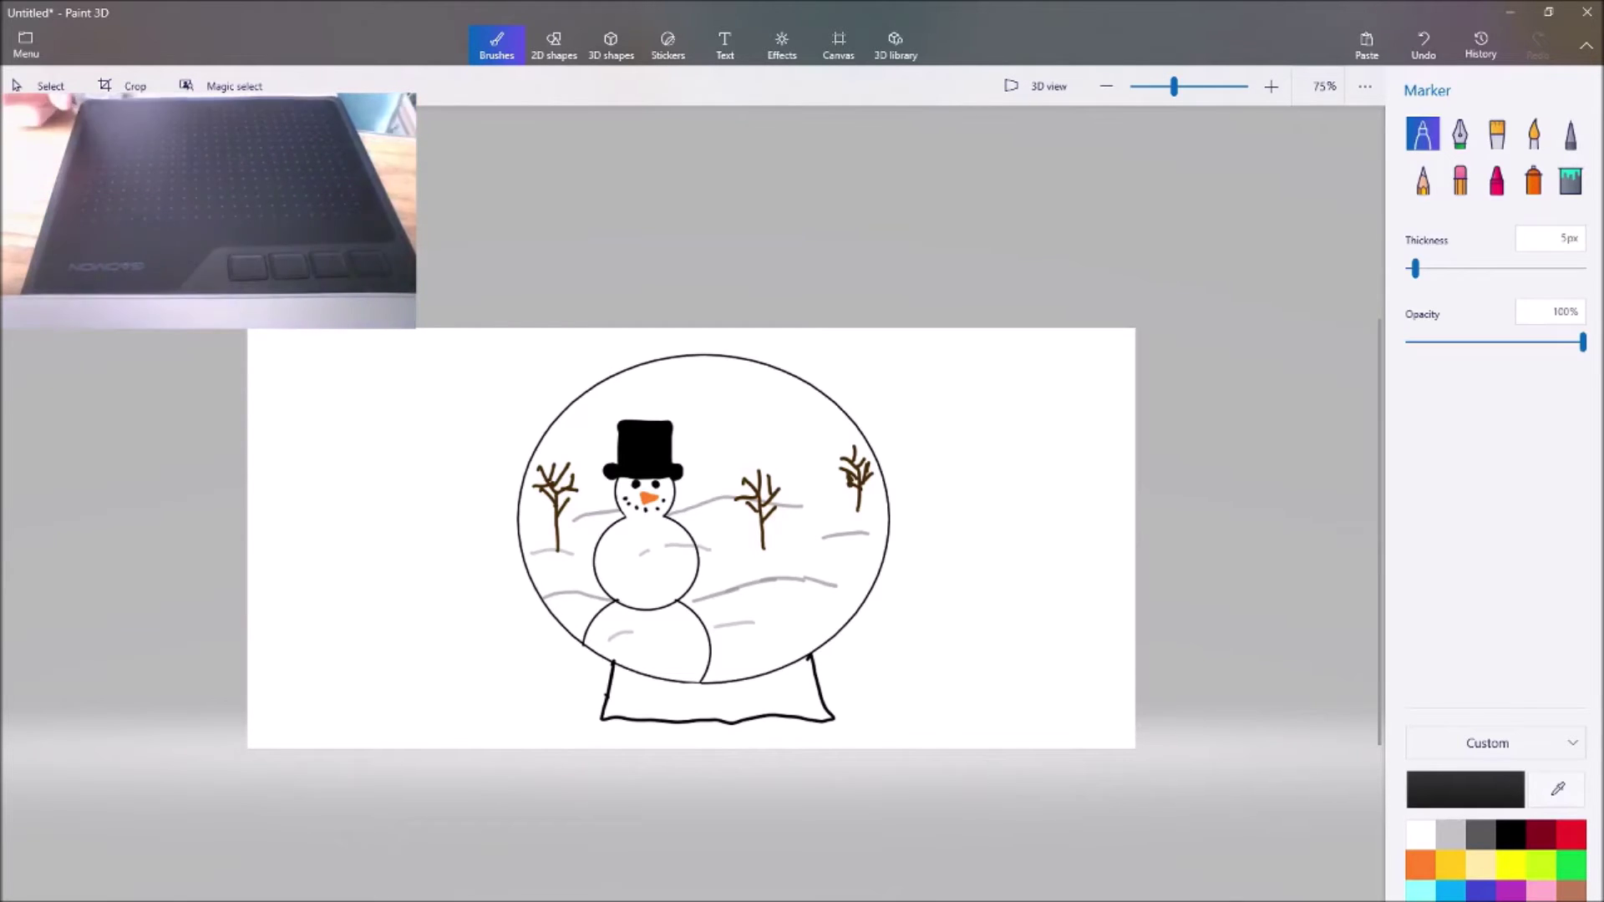
Erase the grey snow lines crossing the snowman's middle and bottom circles with the 25 px Eraser
click(1459, 179)
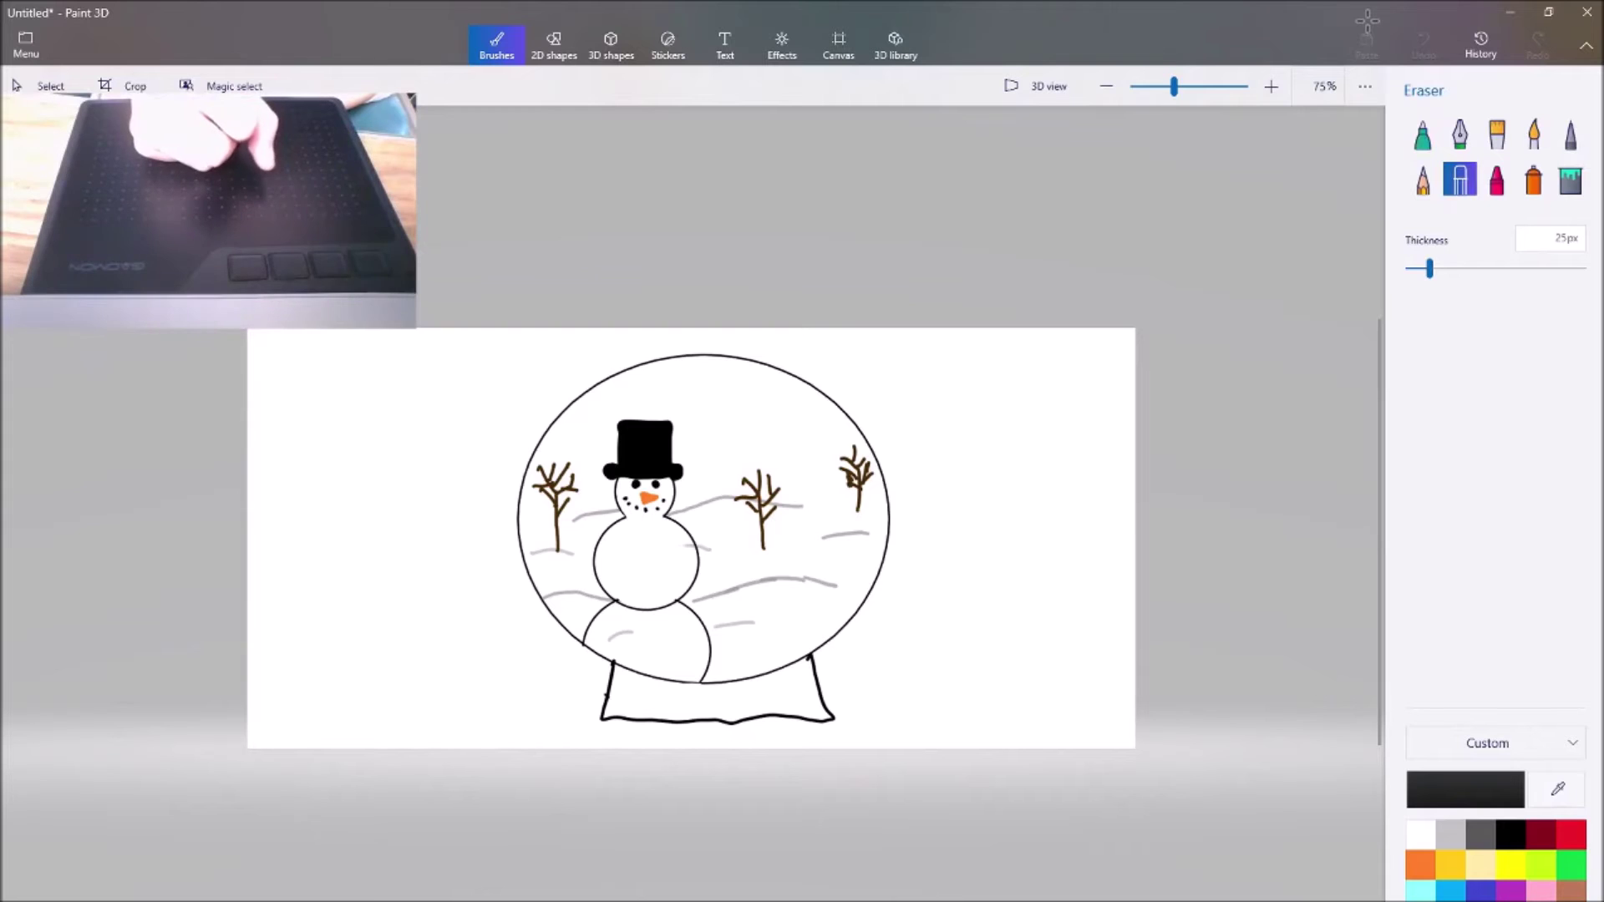
drag(609, 641, 633, 632)
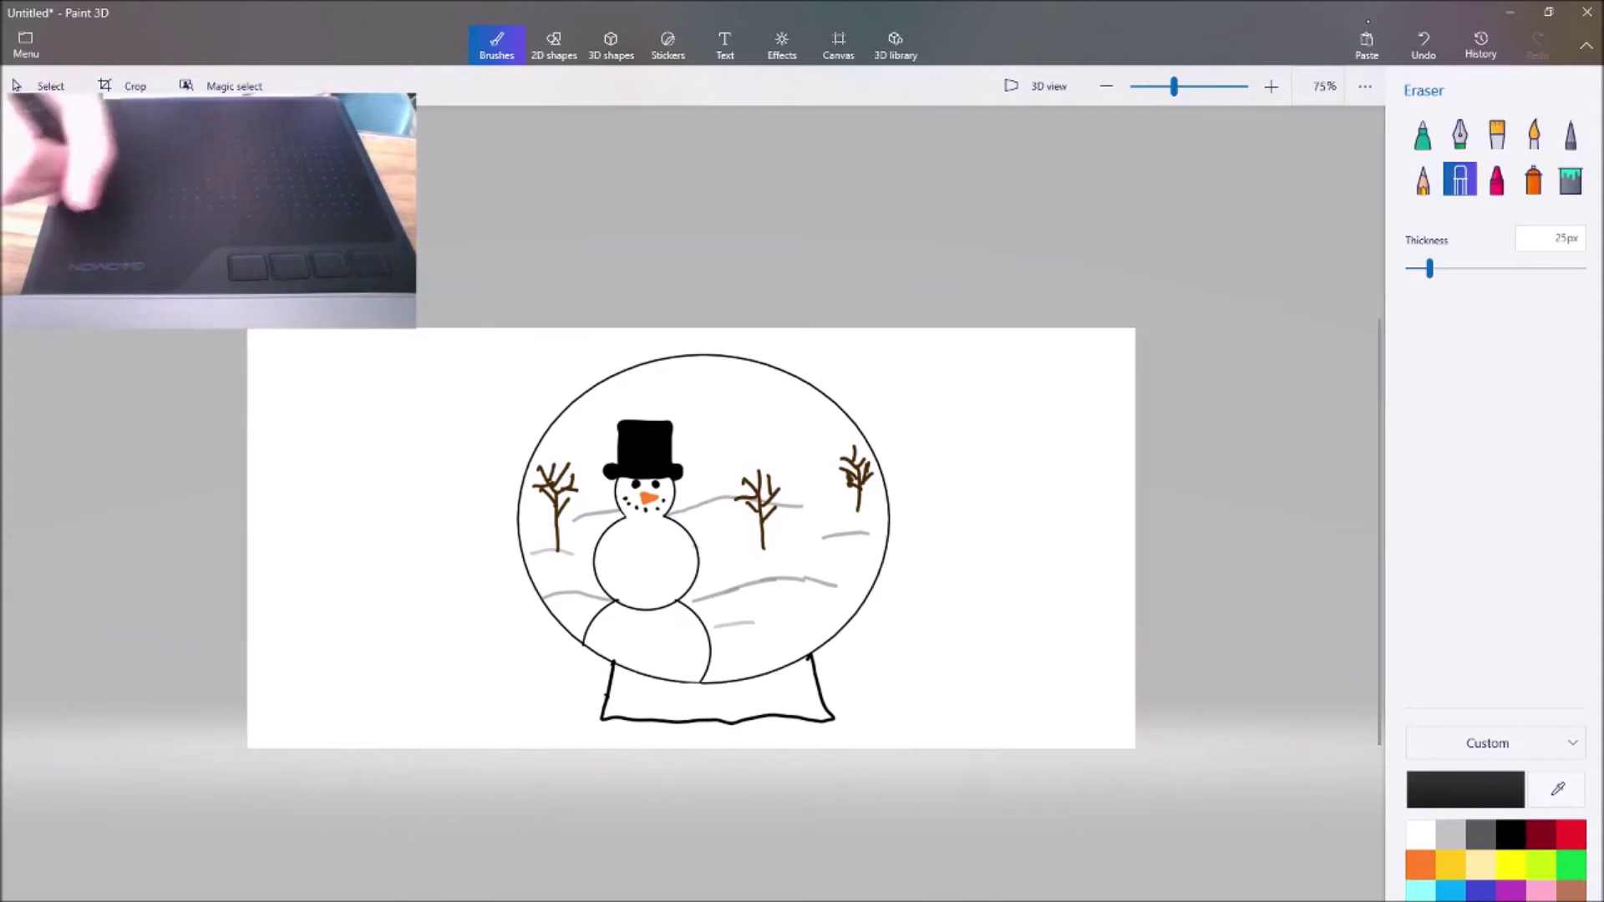
Draw a red scarf with a hanging tail around the snowman's neck using the 15 px Marker, and trim the tail's end with the 2 px Eraser
click(1571, 835)
click(1423, 134)
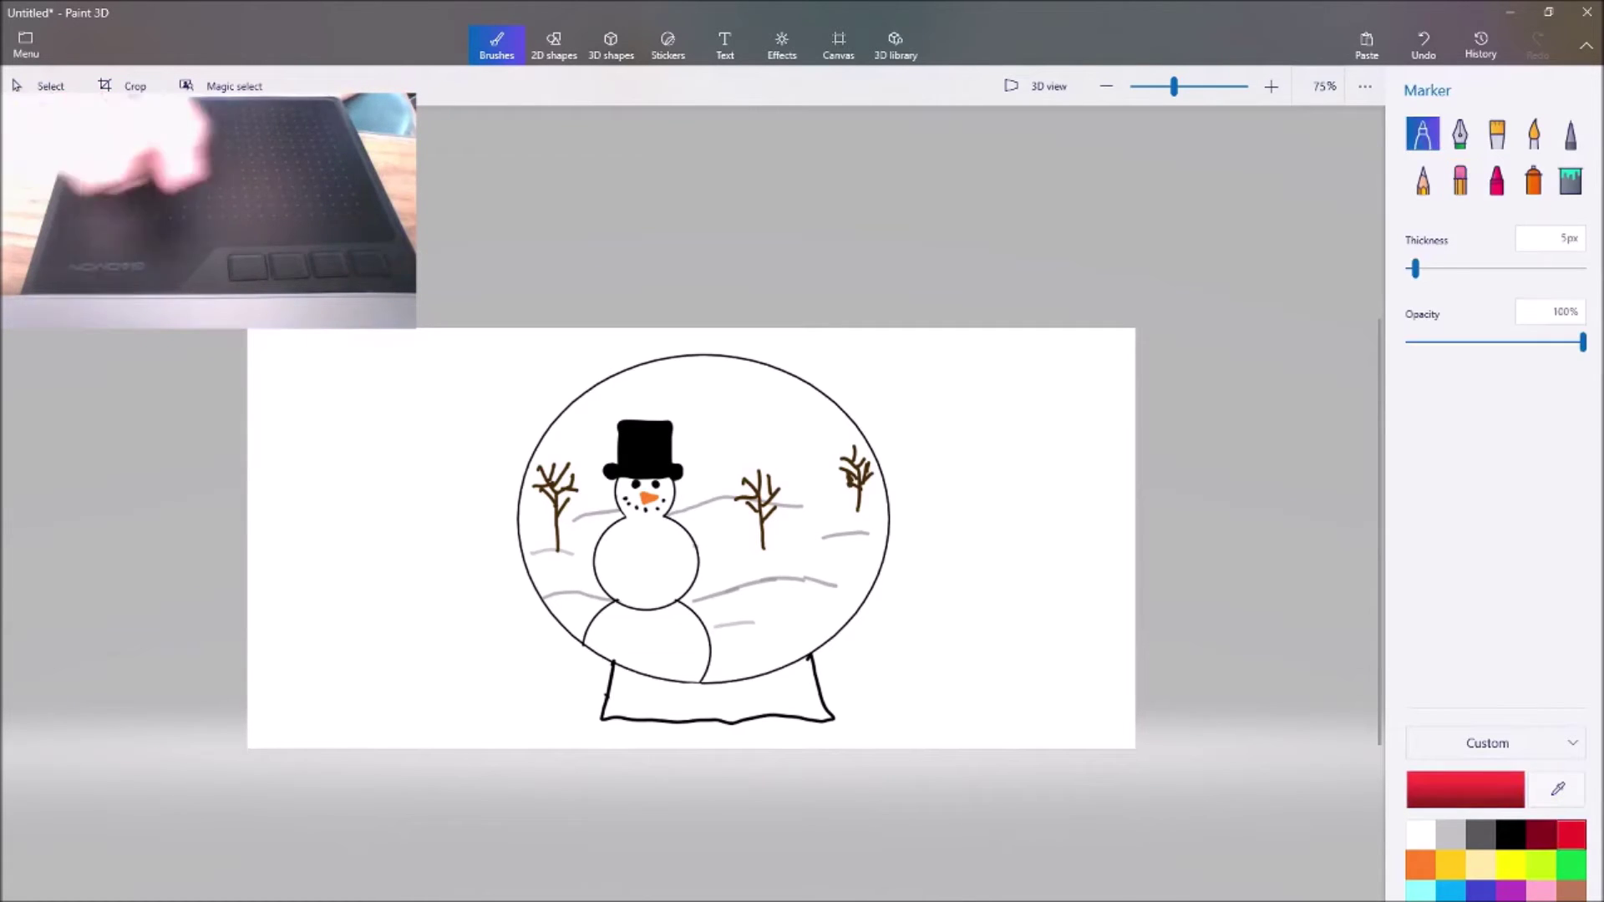
drag(1442, 268, 1433, 268)
mouse_move(621, 513)
mouse_down()
mouse_move(684, 521)
mouse_move(612, 520)
mouse_move(644, 530)
mouse_up()
click(1424, 45)
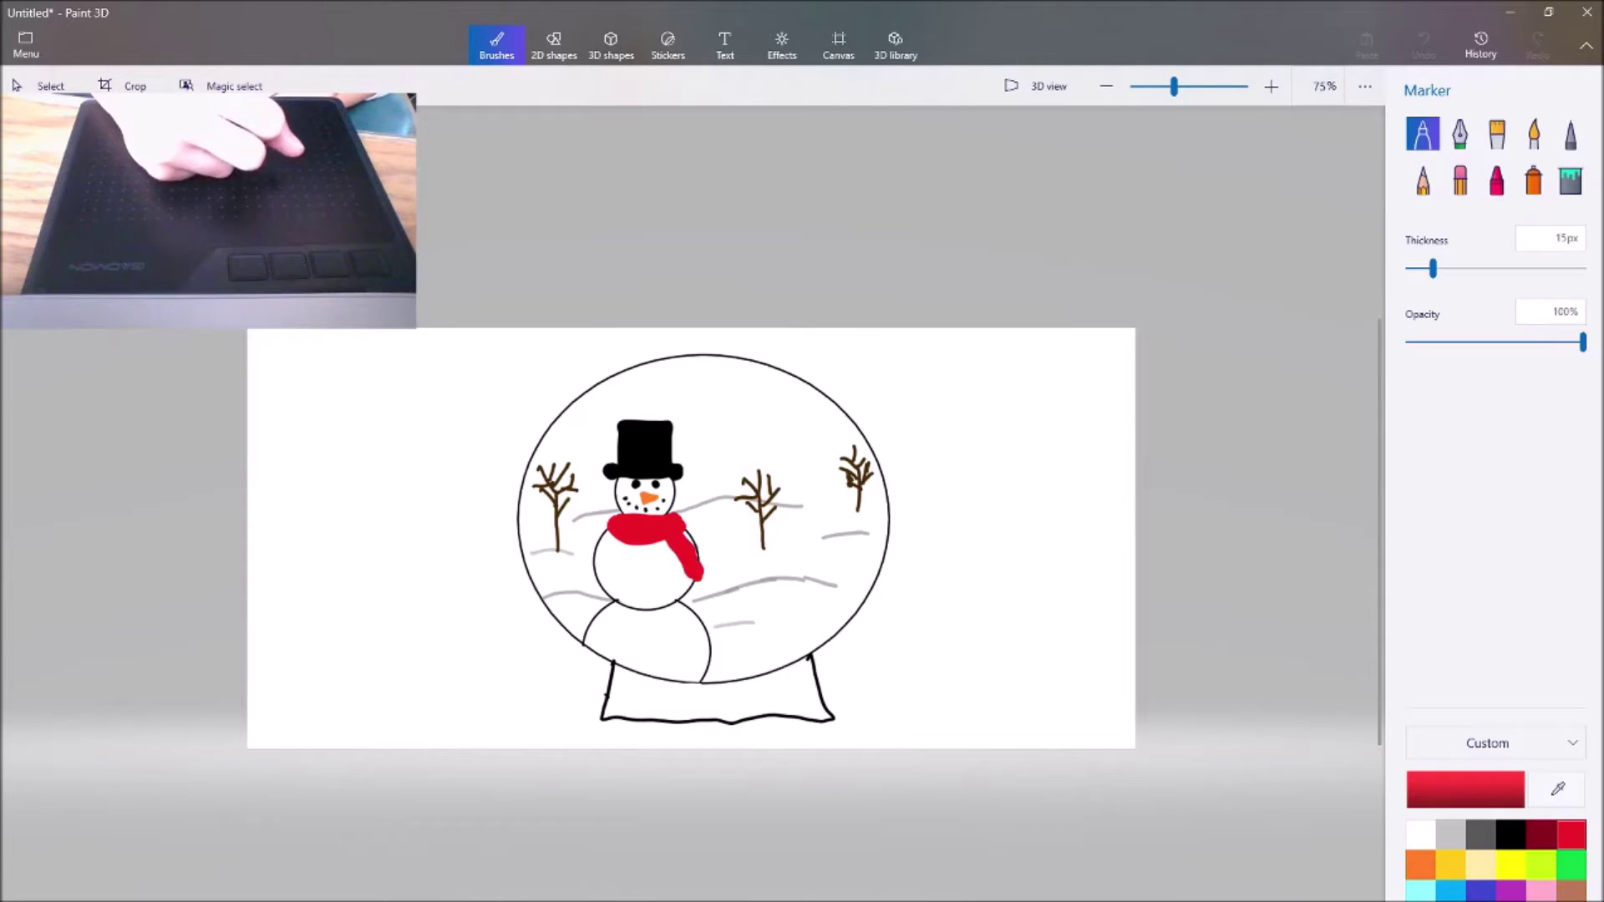
click(1460, 179)
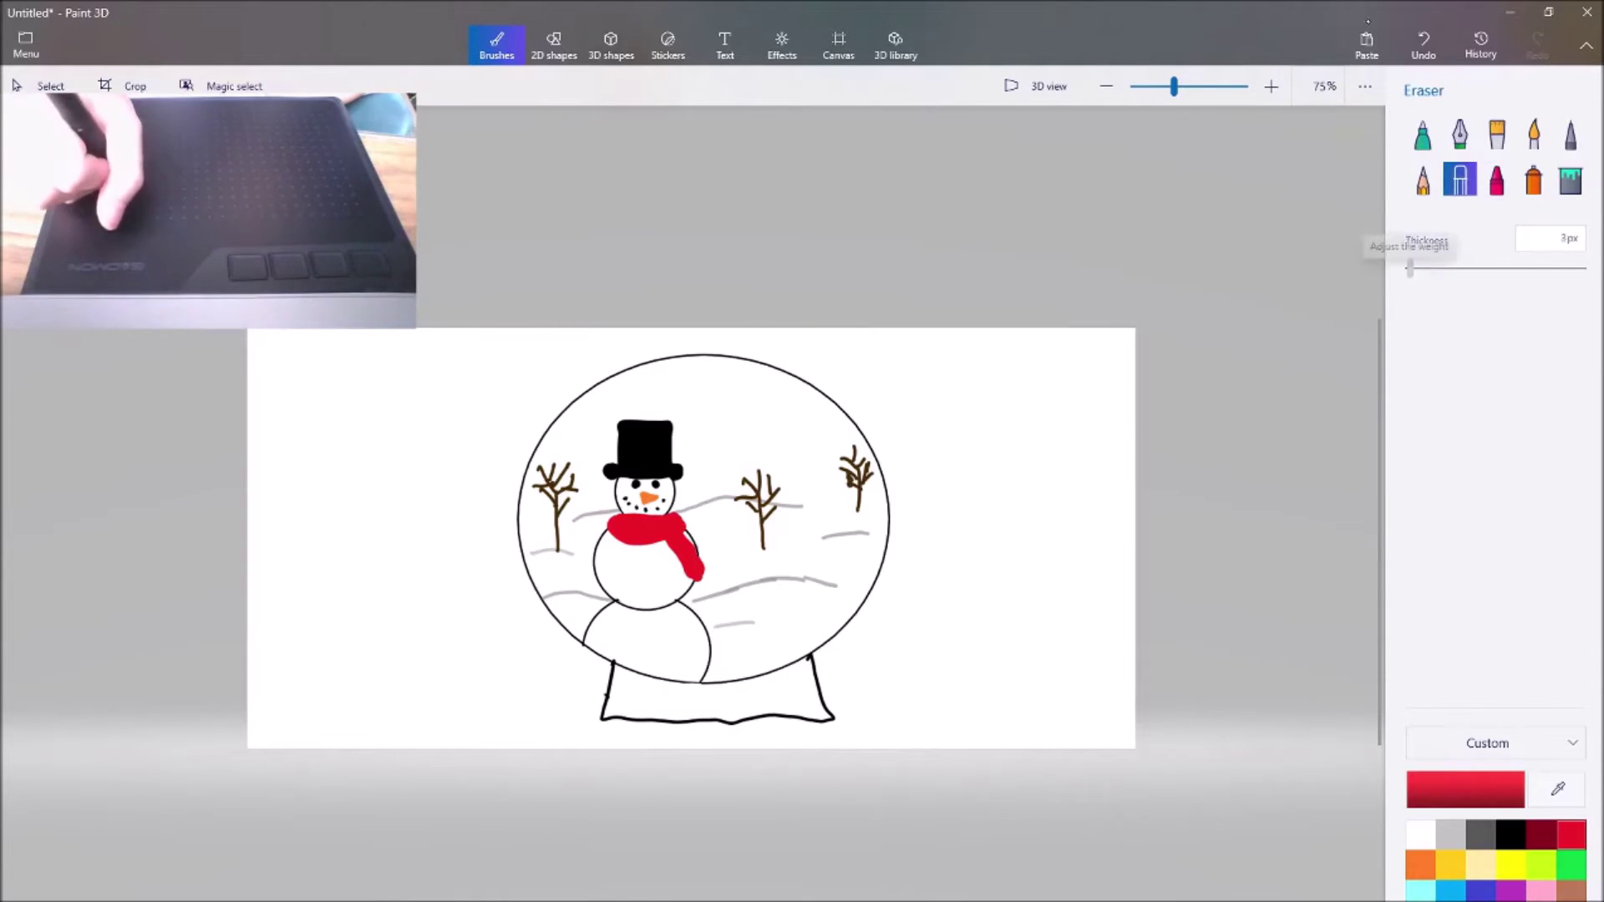
drag(1412, 268, 1410, 268)
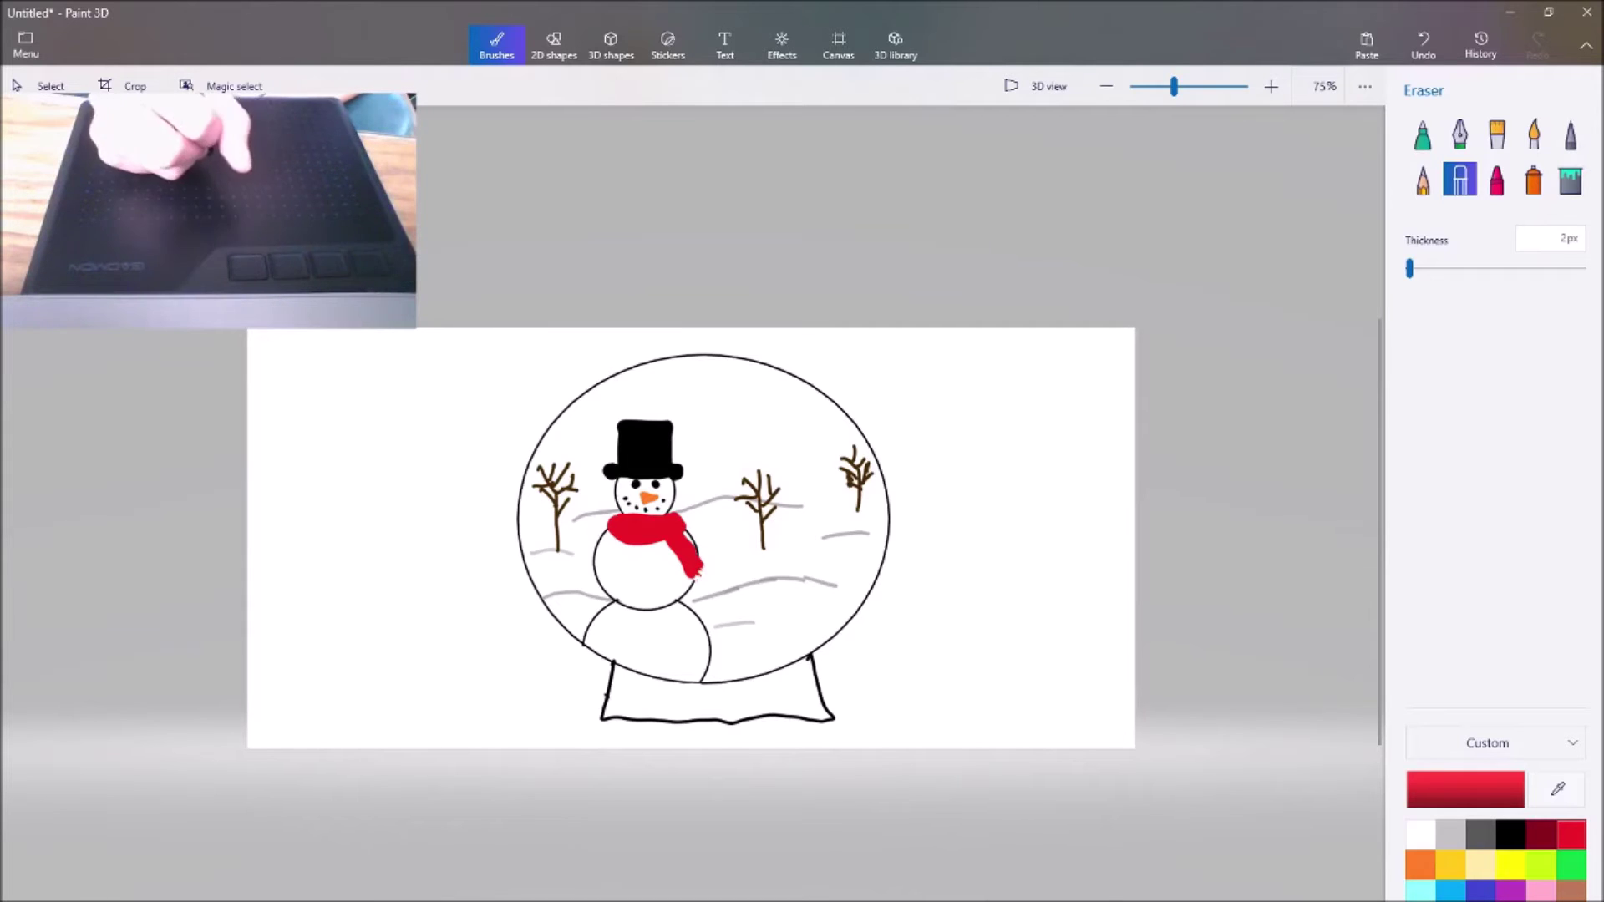
Add green stripes across the scarf's neck band and hanging tail with the Marker at 10 px
click(1423, 133)
drag(1432, 268, 1424, 268)
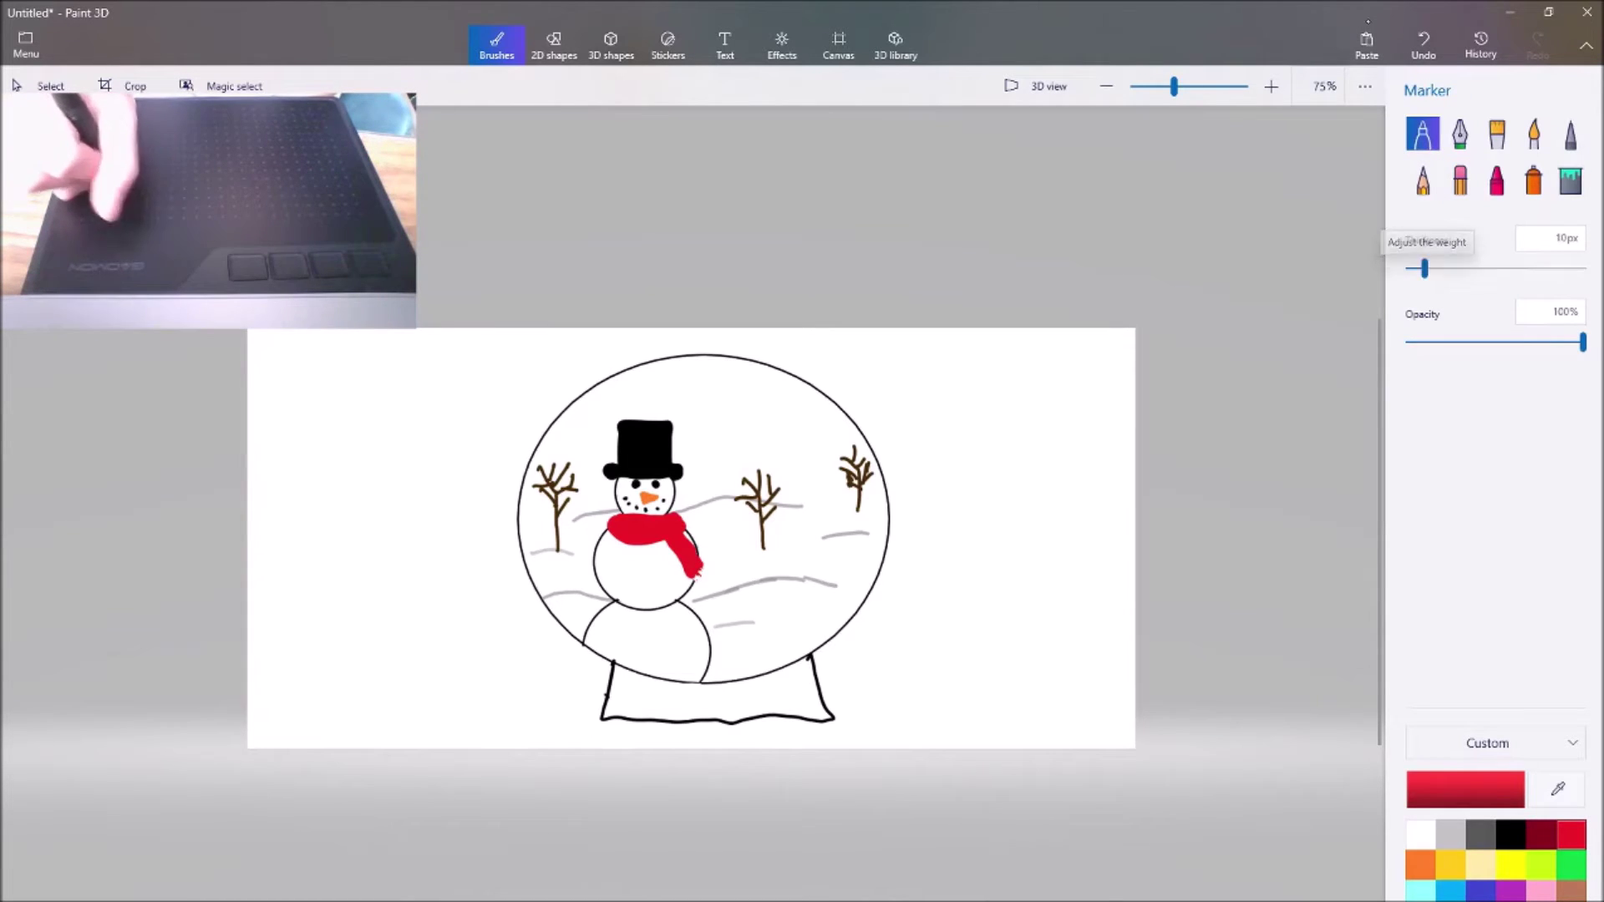
click(1572, 864)
mouse_move(627, 516)
mouse_down()
mouse_move(626, 542)
mouse_move(644, 519)
mouse_move(699, 564)
mouse_up()
Clean up the lower edge of the scarf's neck band with the Eraser at 8 px
click(1459, 180)
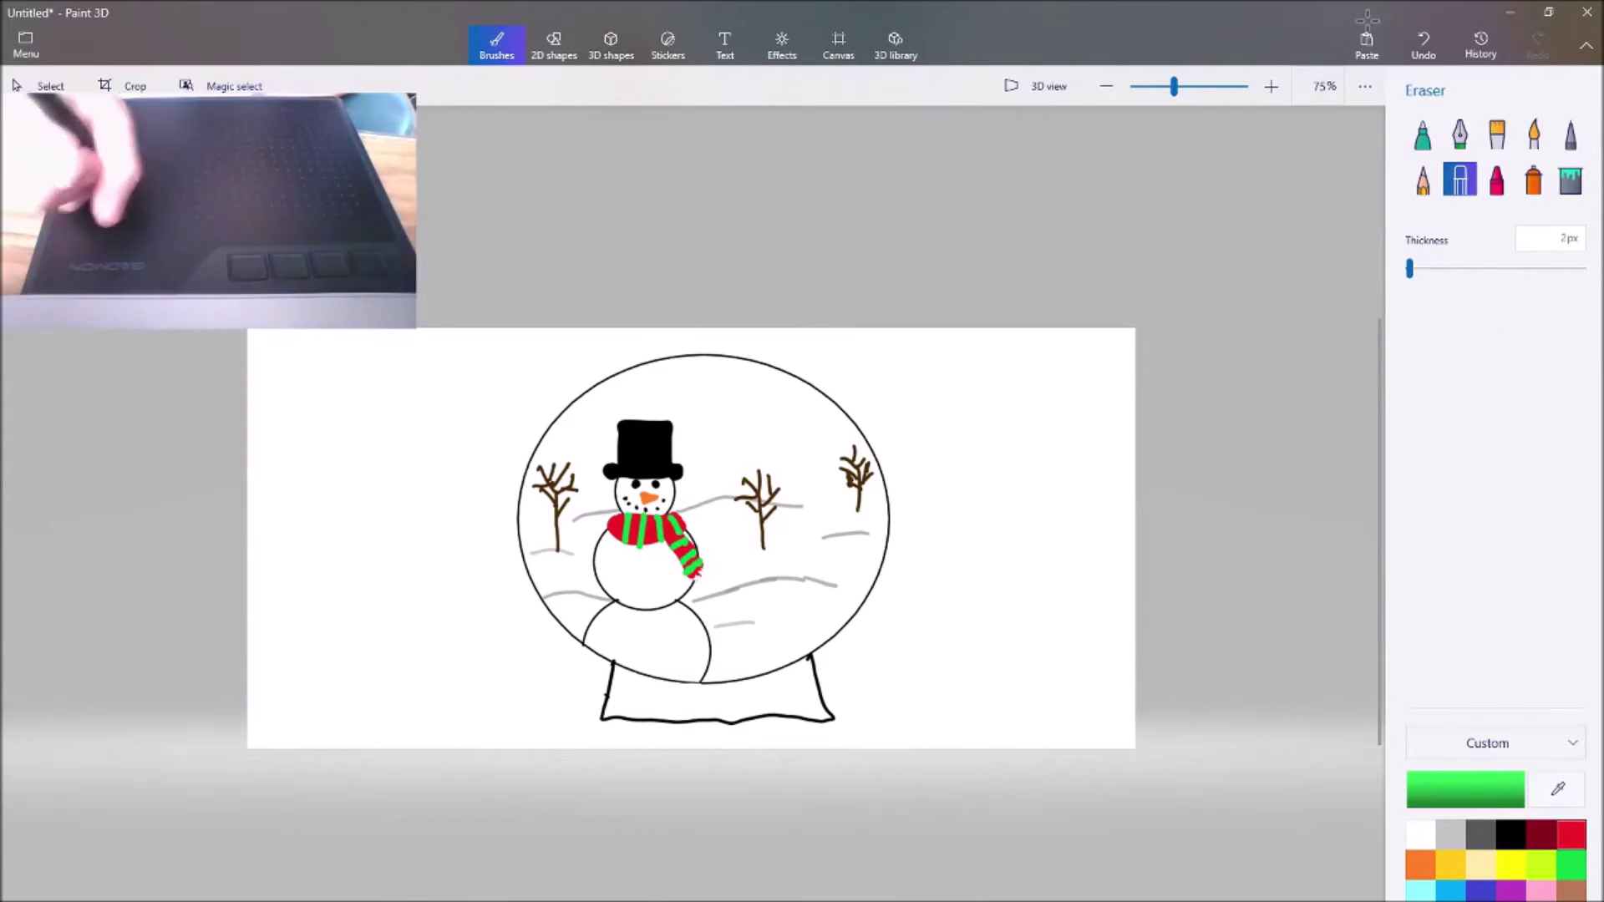
drag(1410, 269, 1415, 269)
drag(636, 550, 644, 549)
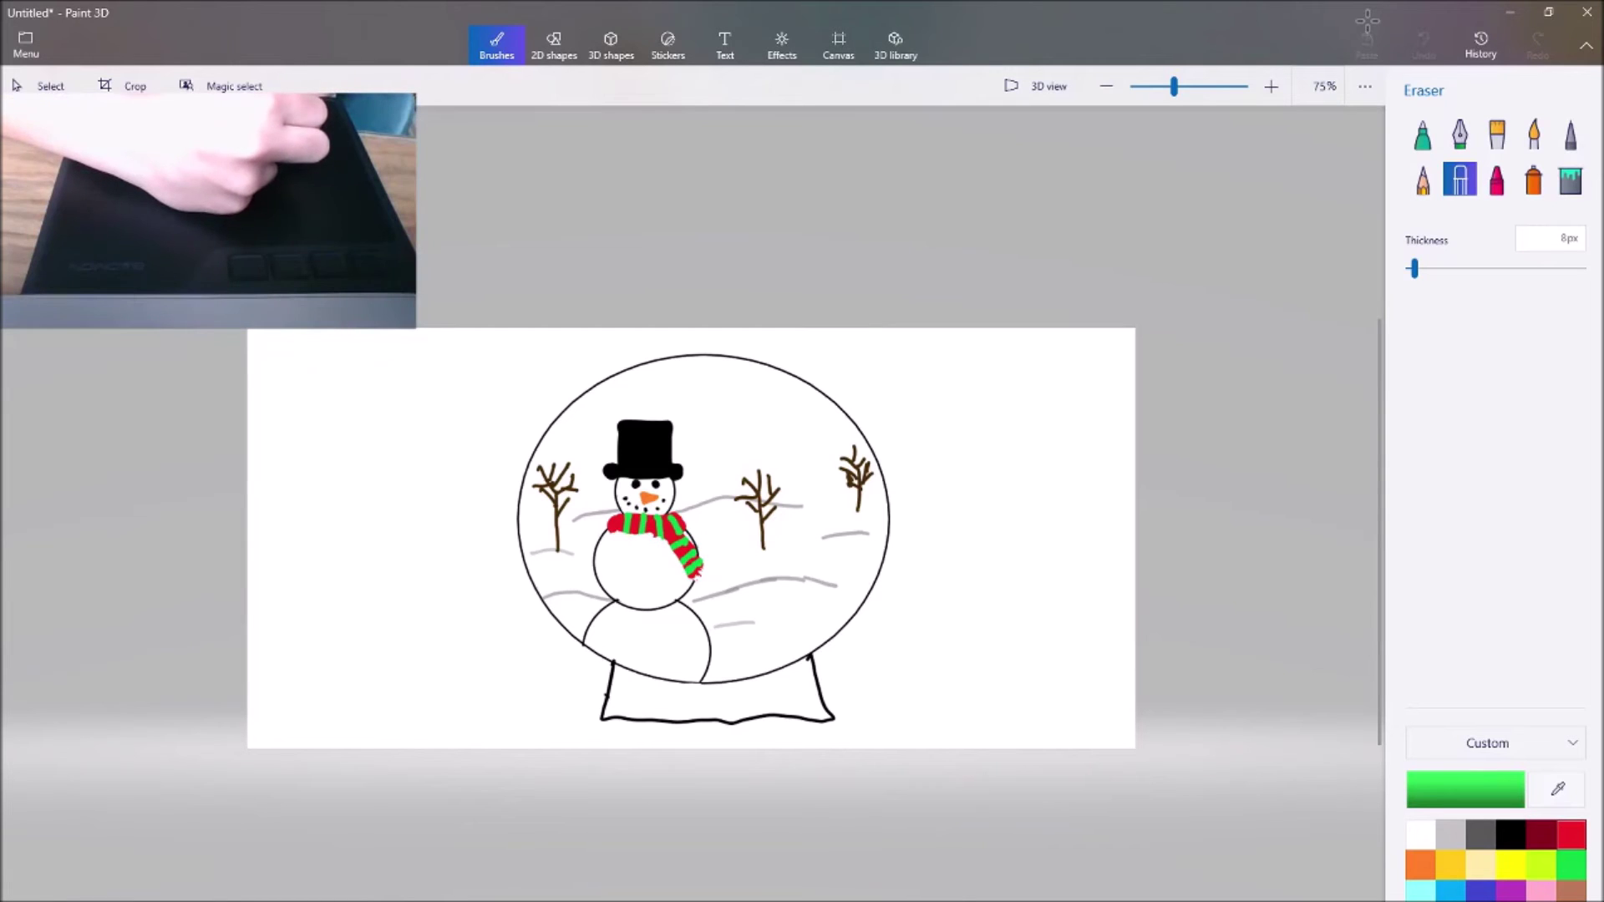
mouse_move(613, 534)
mouse_down()
mouse_move(665, 537)
mouse_move(647, 533)
mouse_up()
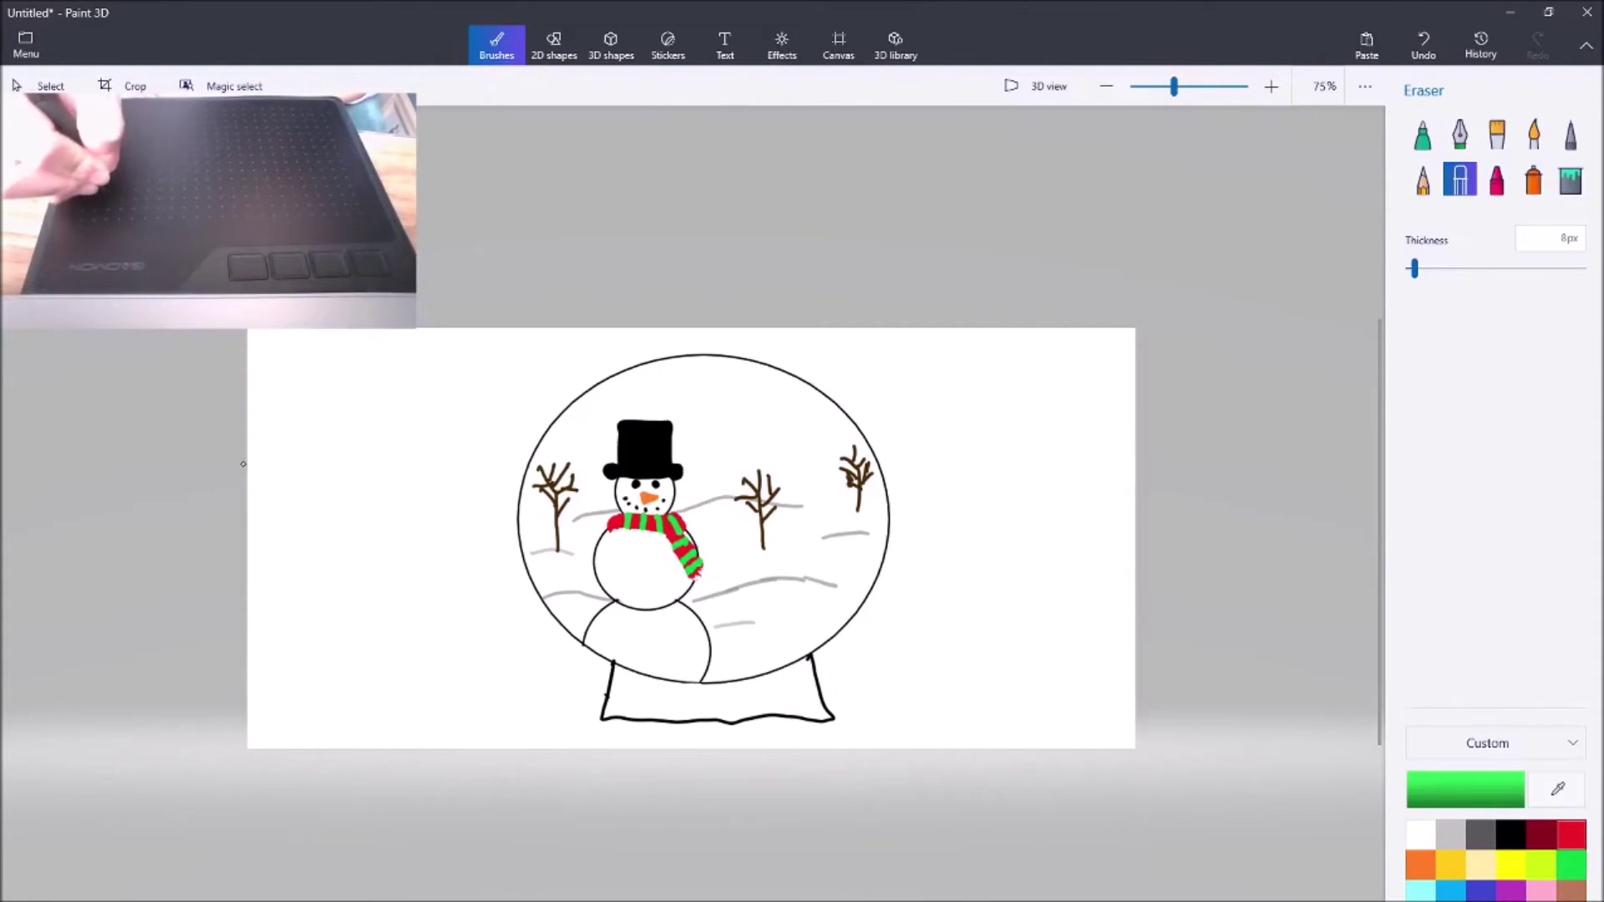
Switch back to the green 10 px Marker and lower its opacity to 51%
click(1423, 133)
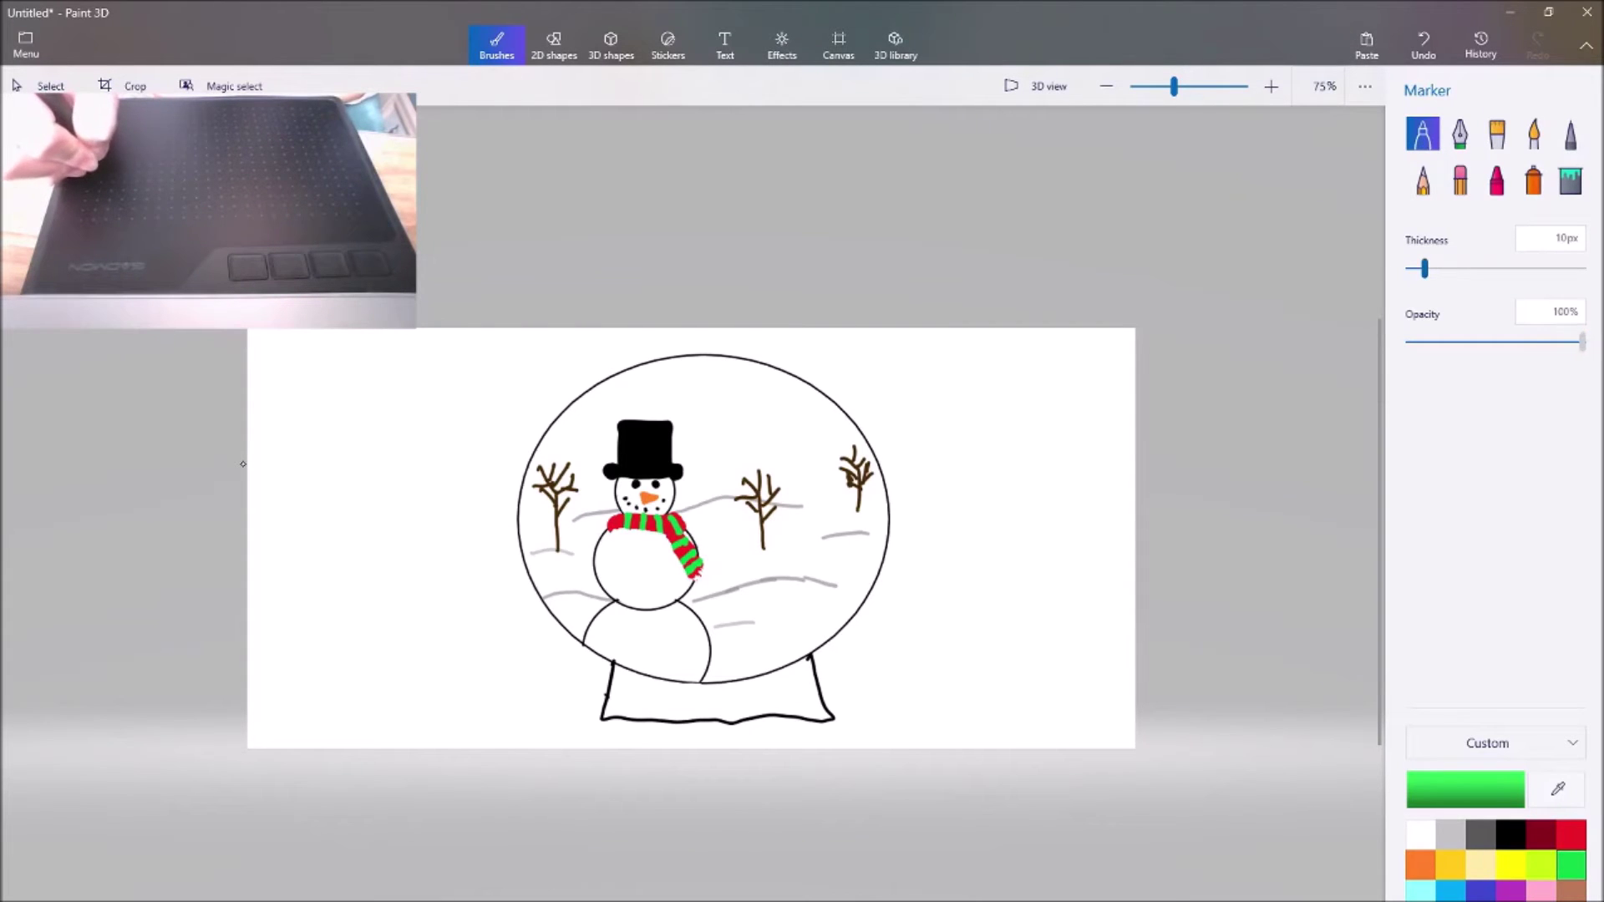
drag(1547, 341, 1524, 342)
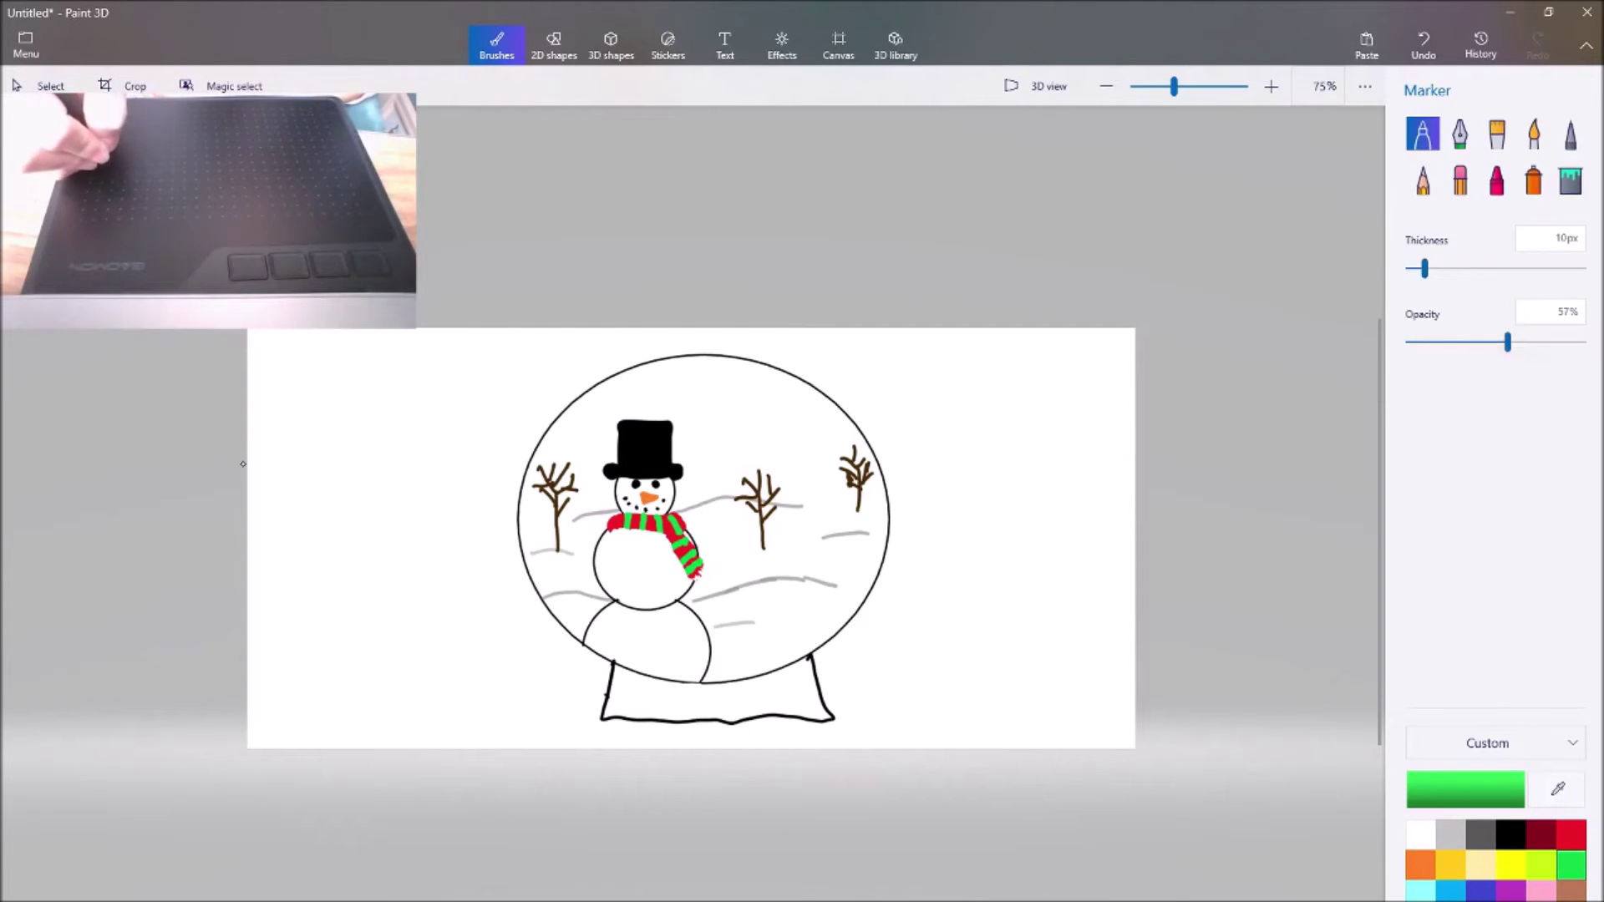
drag(1501, 341, 1497, 342)
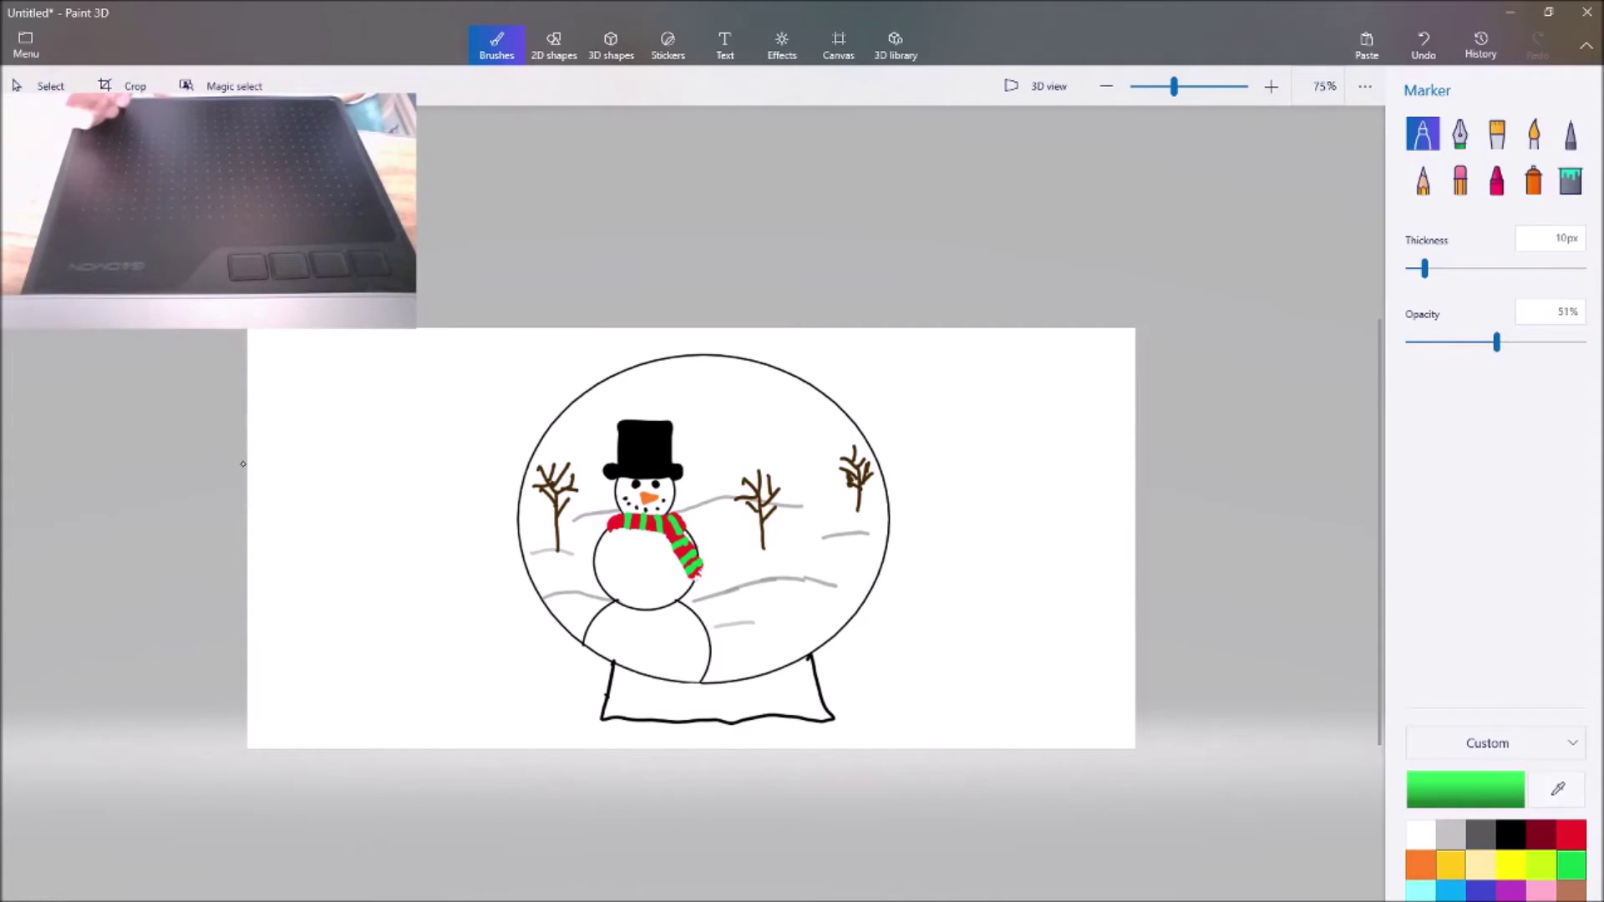
Paint a light grey band across the snowman's black hat just above the brim with the semi-transparent Marker
click(1450, 836)
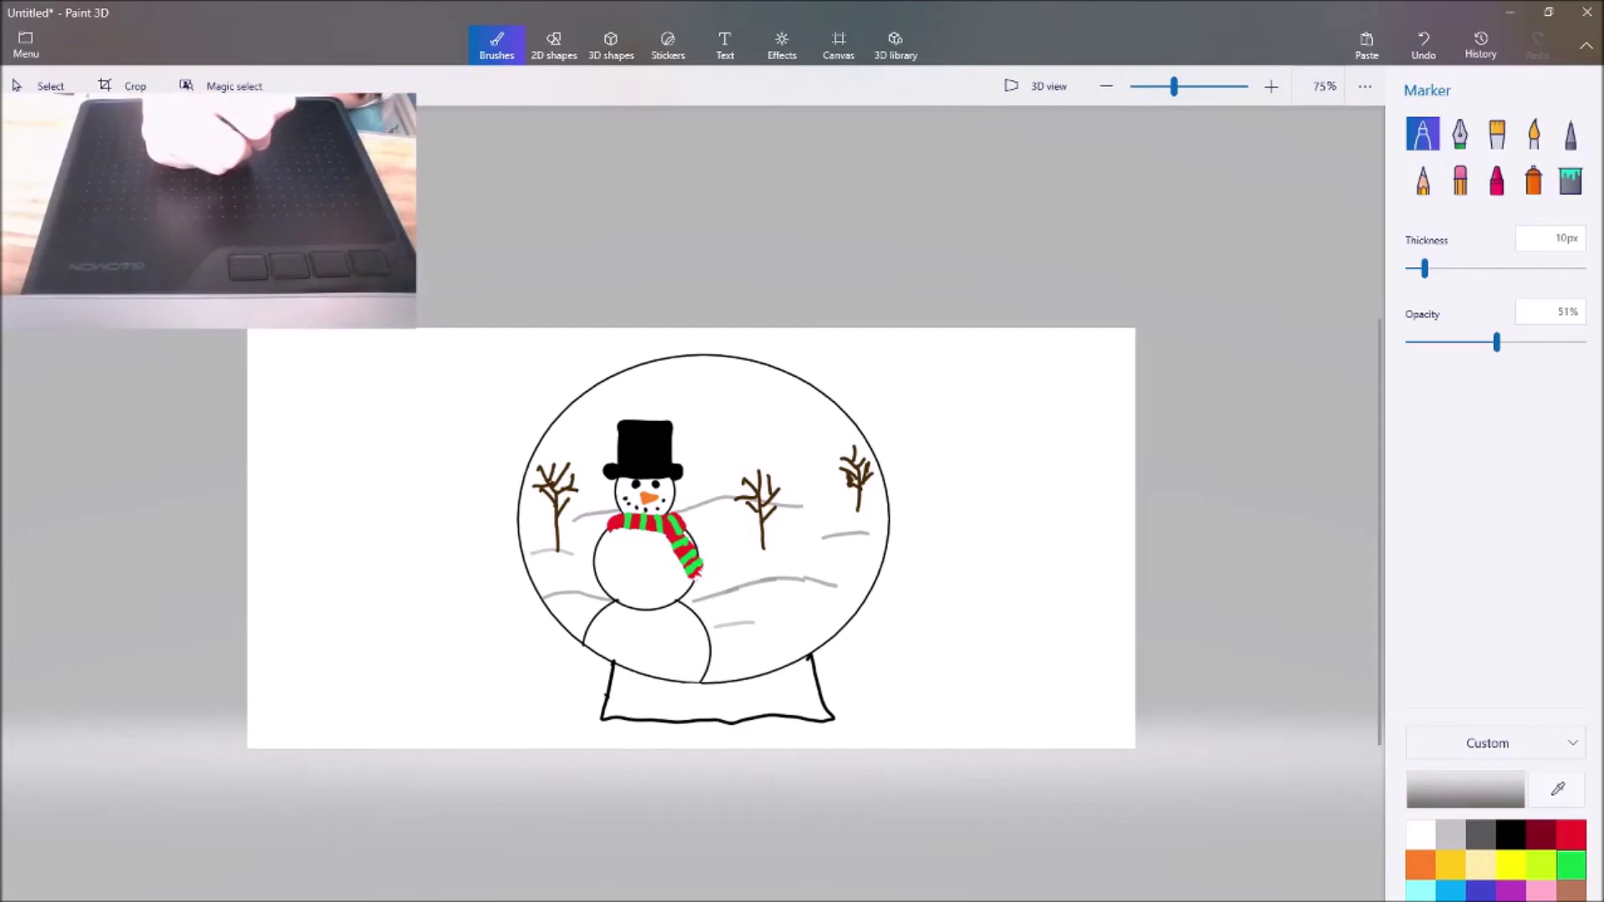
drag(625, 461, 642, 461)
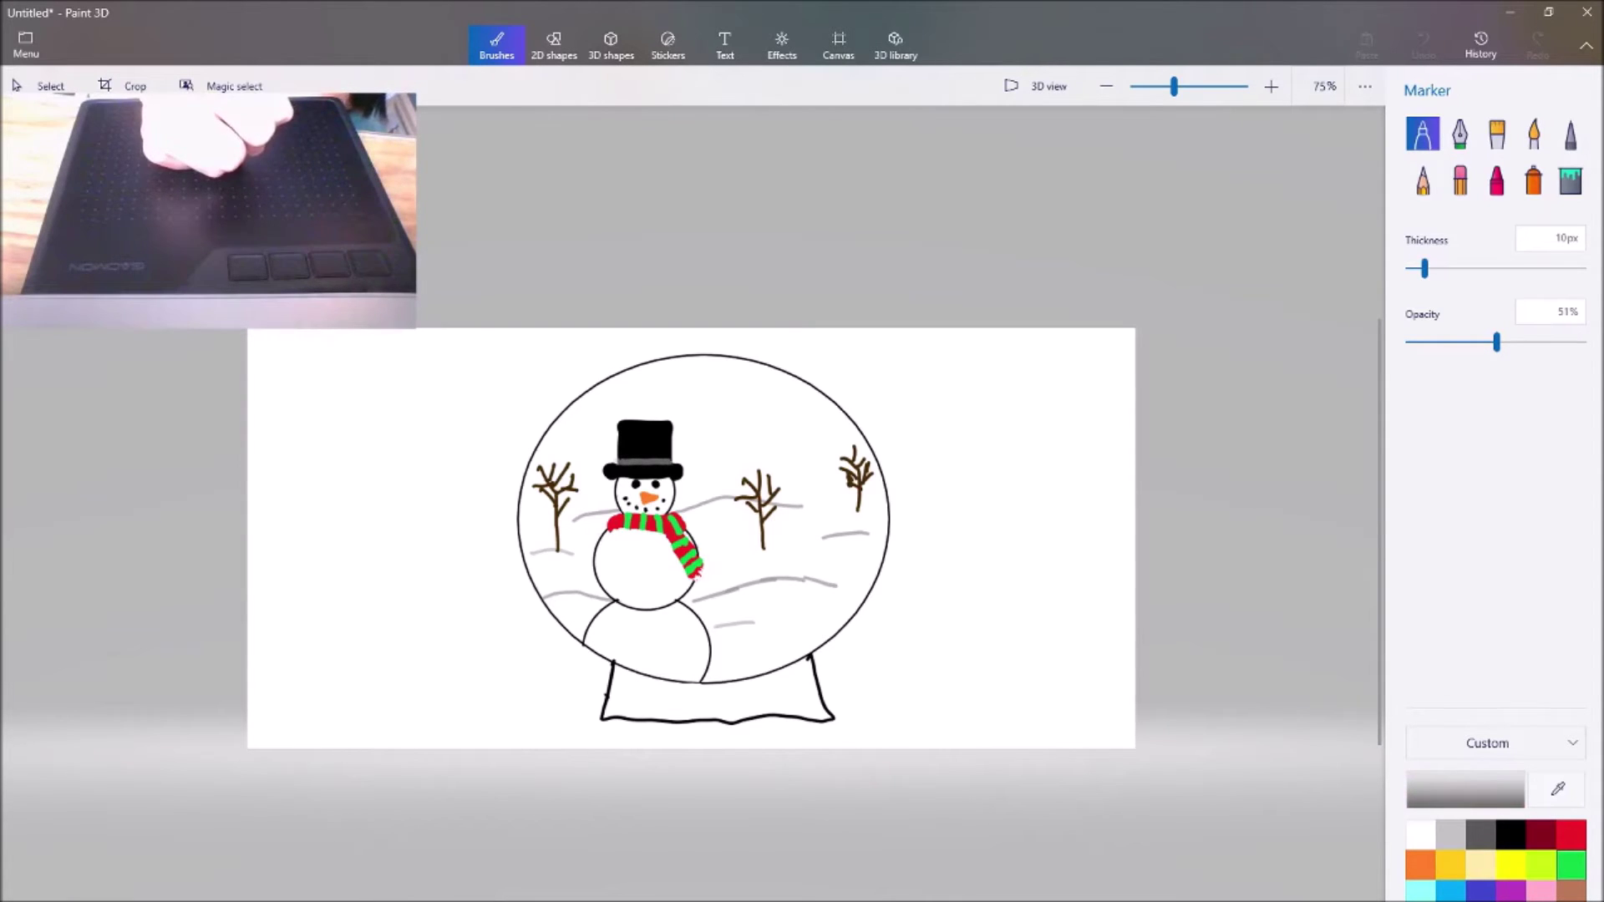
drag(661, 462, 670, 463)
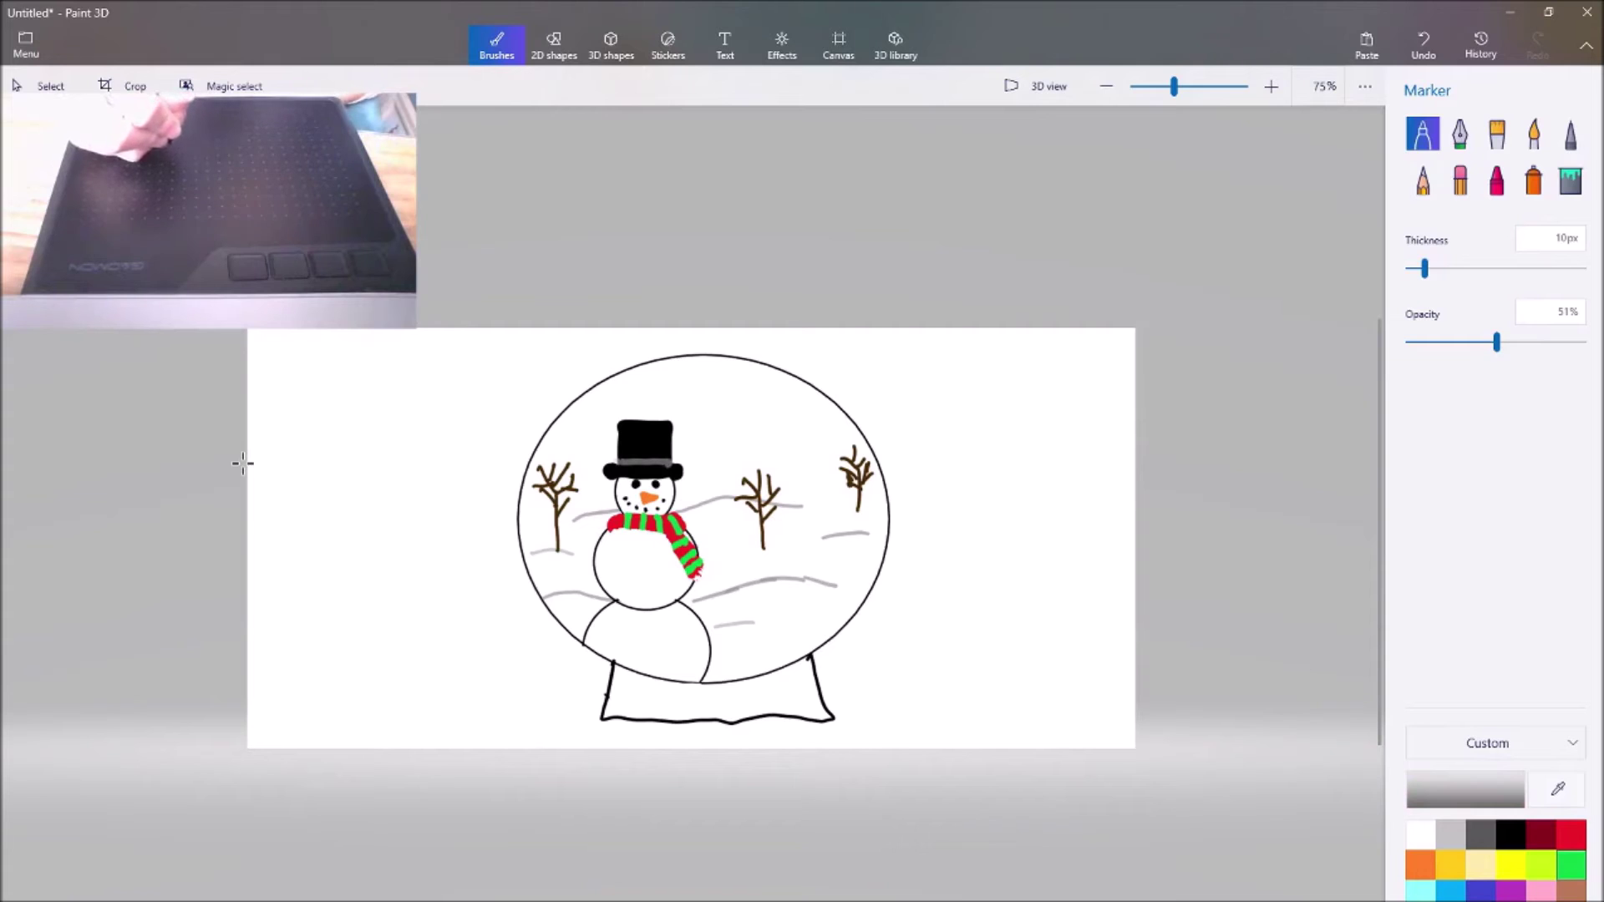
Dot a small button below the snowman's scarf using the black Marker at 5 px thickness and 100% opacity
click(1511, 834)
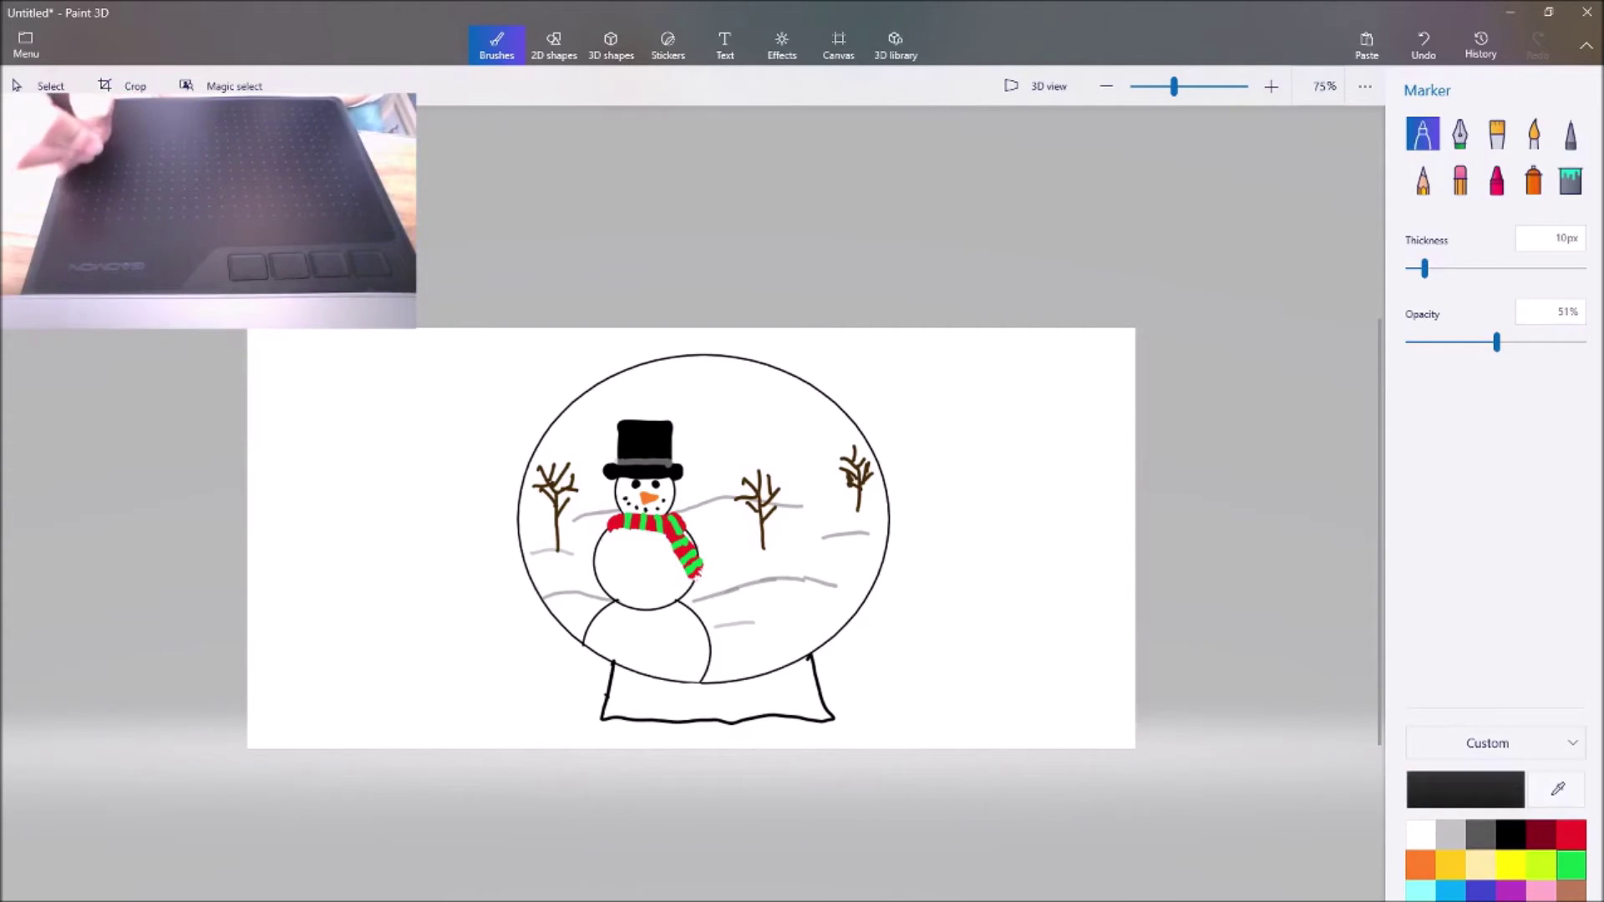
drag(1545, 342, 1583, 342)
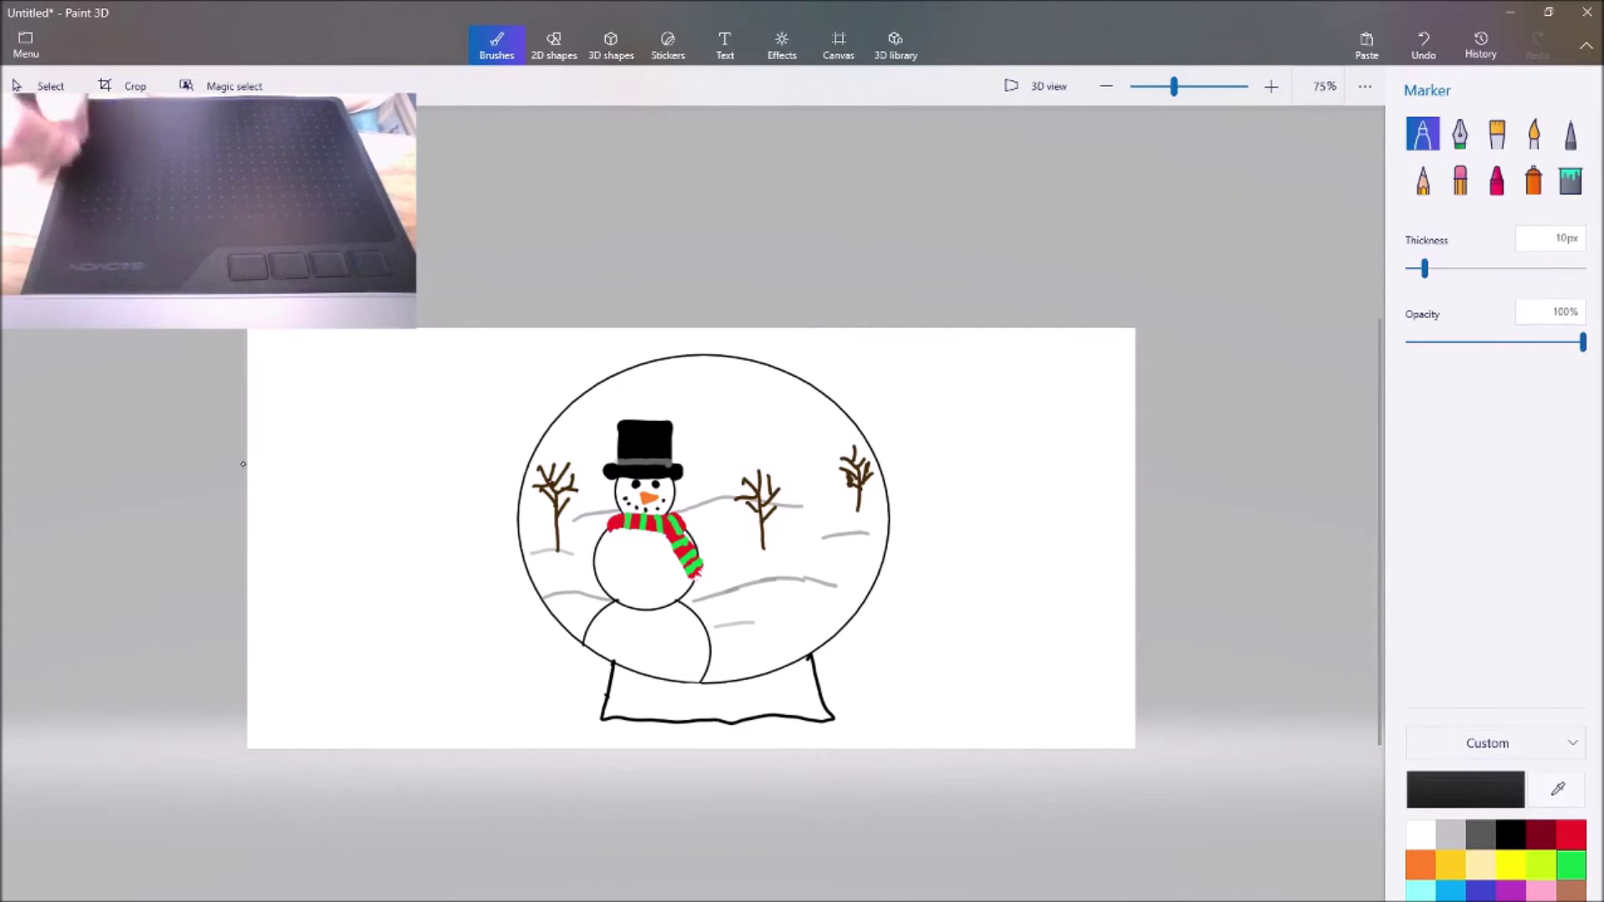
click(243, 462)
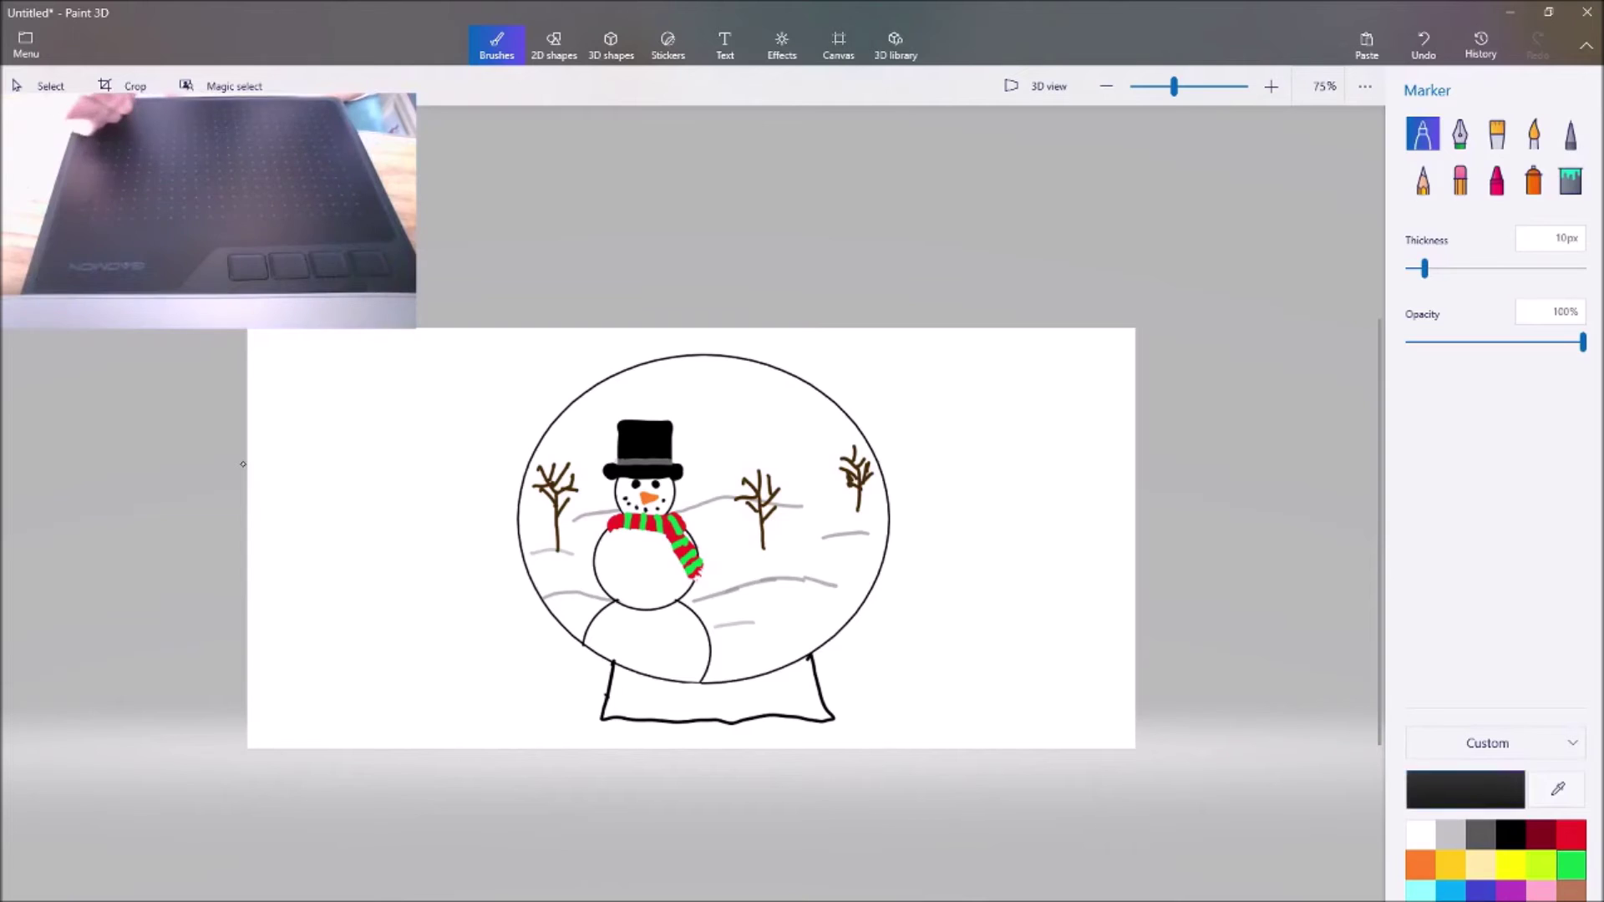
click(1420, 835)
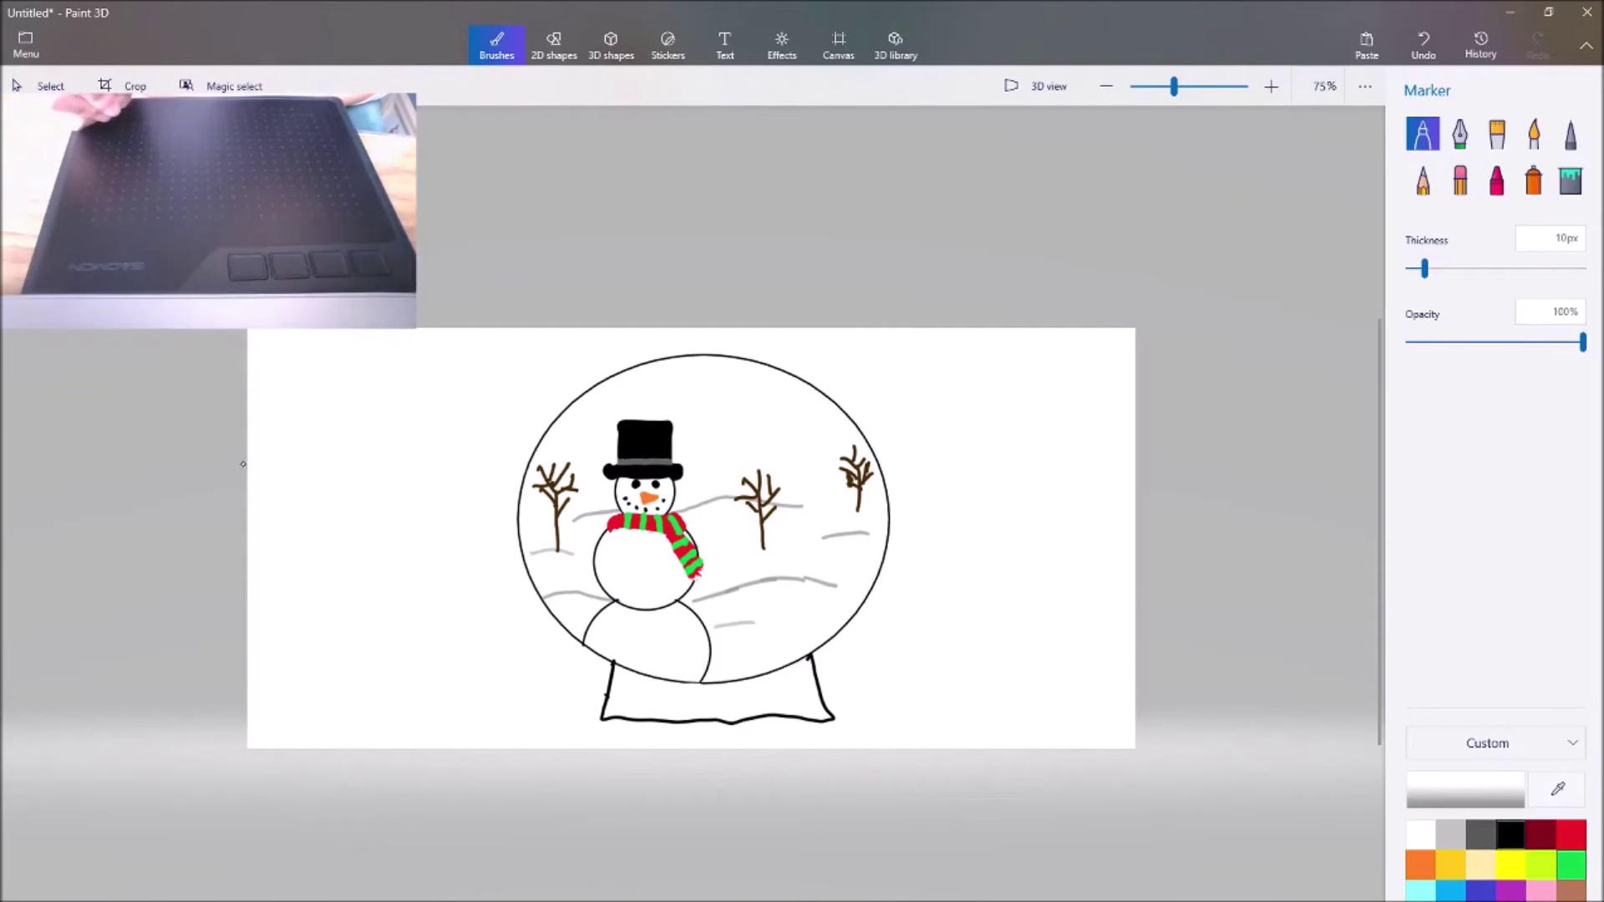
click(1510, 834)
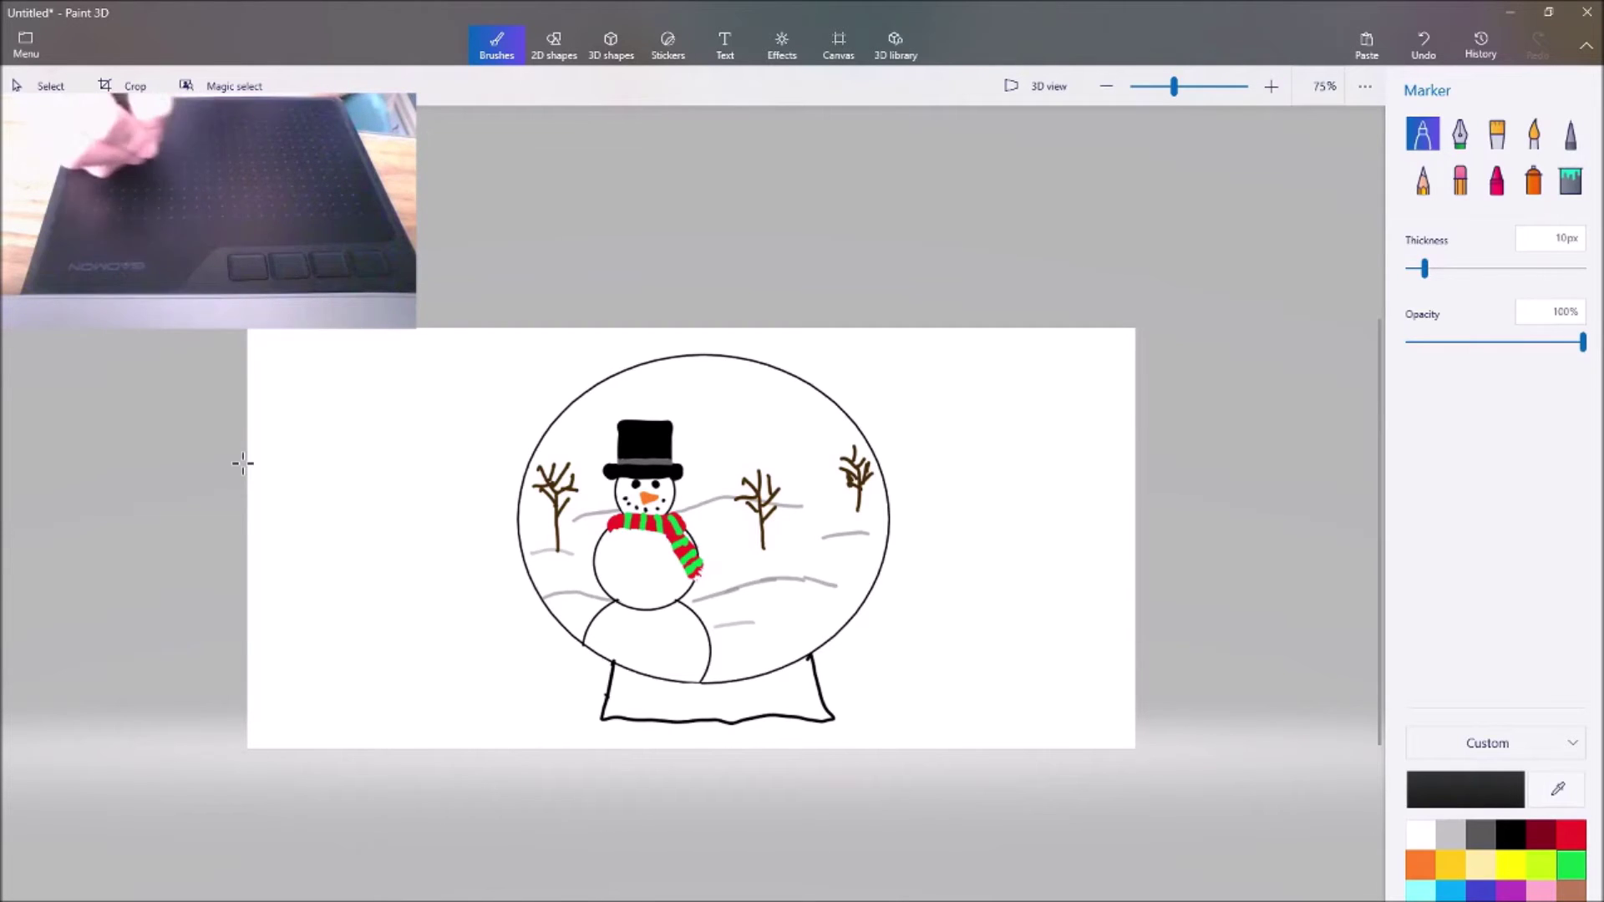
drag(1425, 268, 1422, 268)
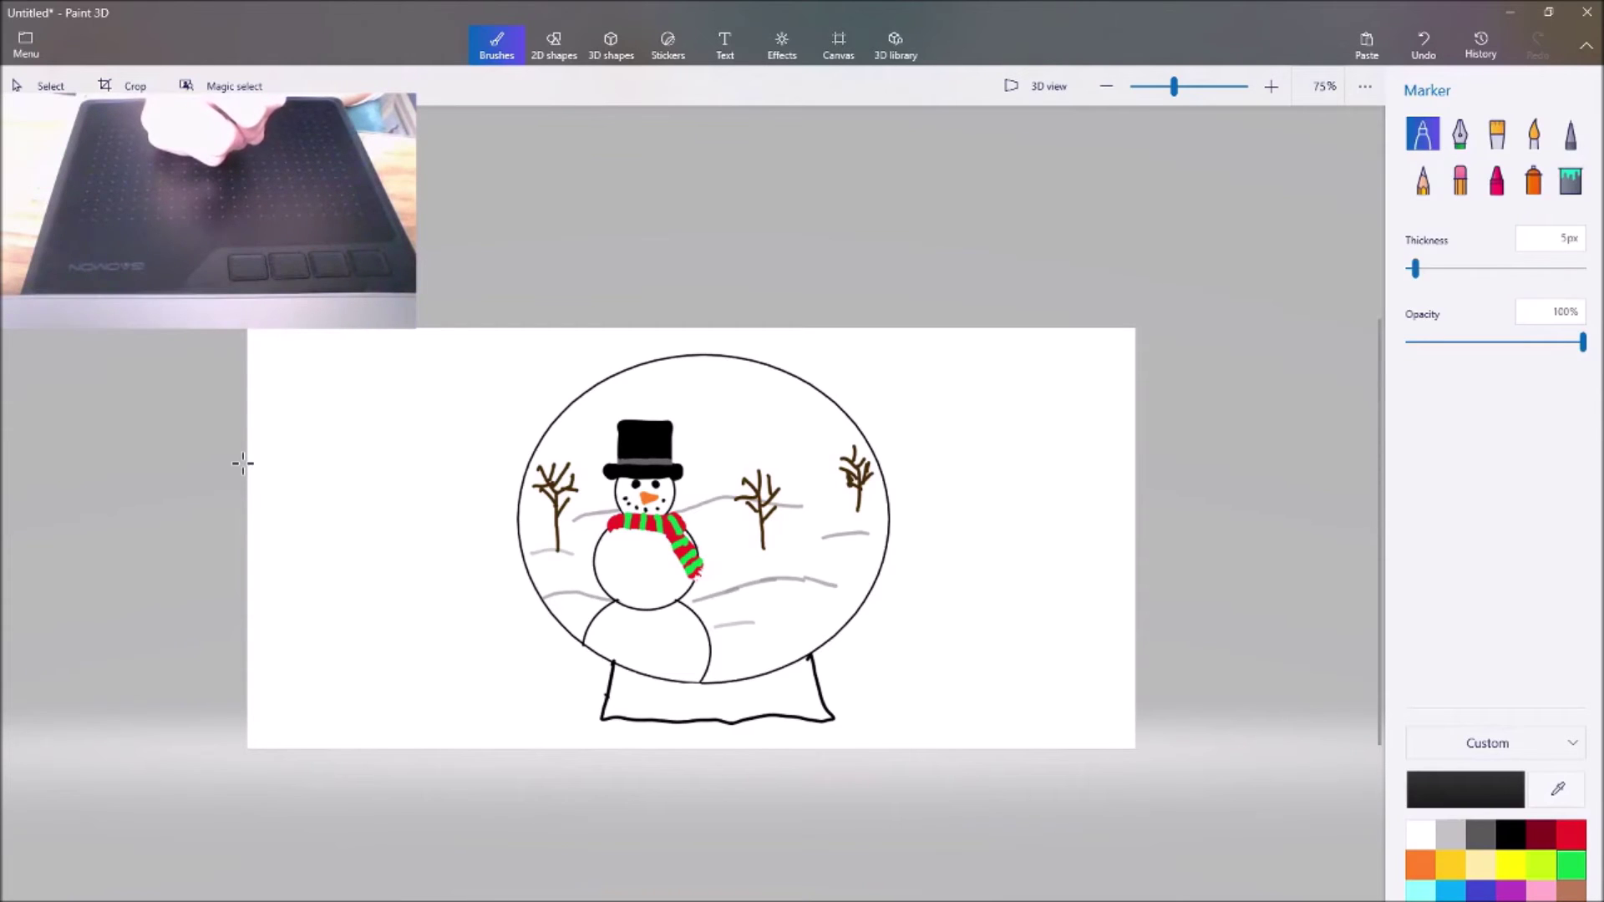
click(644, 545)
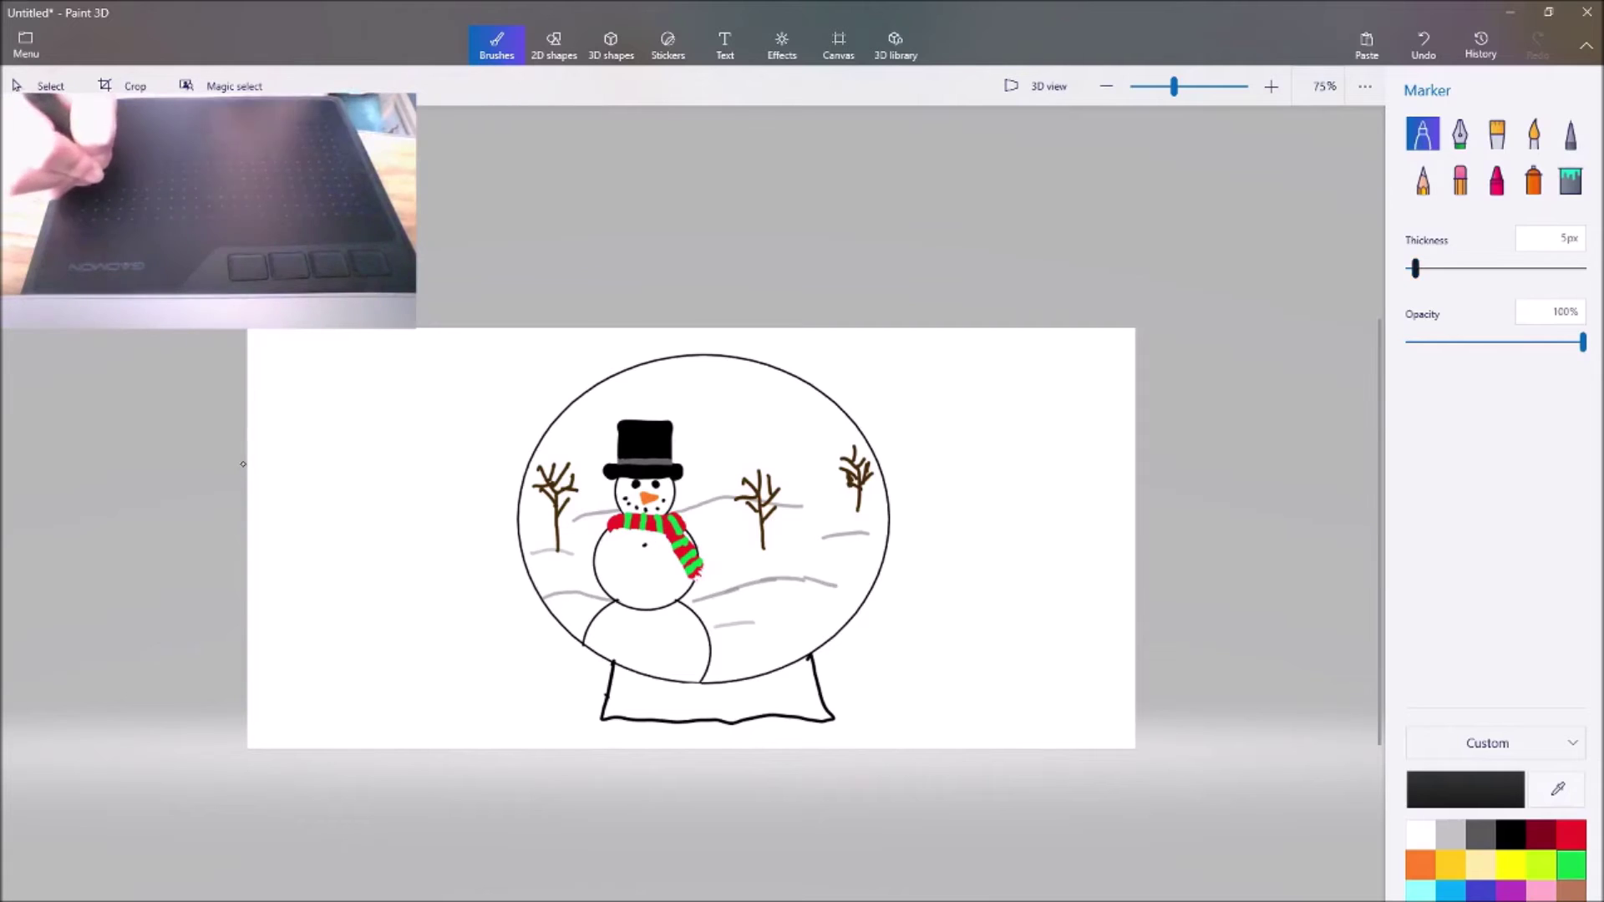
Set the Marker to 10 px and draw three black buttons down the snowman's middle ball
click(1447, 268)
key(bracketleft)
key(bracketleft)
key(bracketleft)
key(bracketleft)
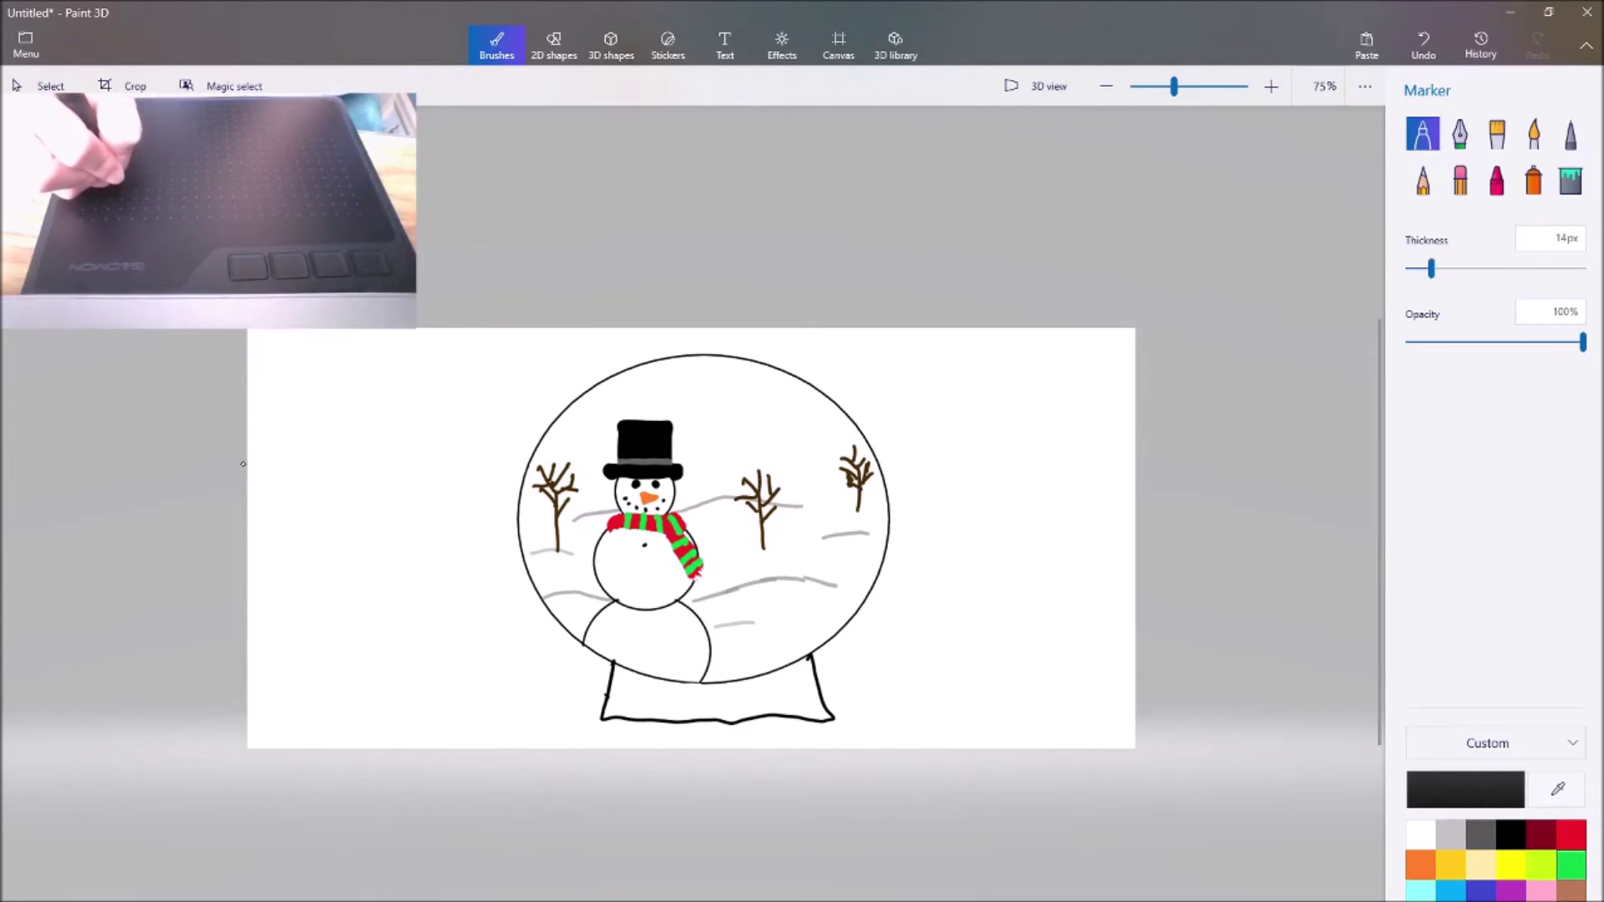
key(bracketleft)
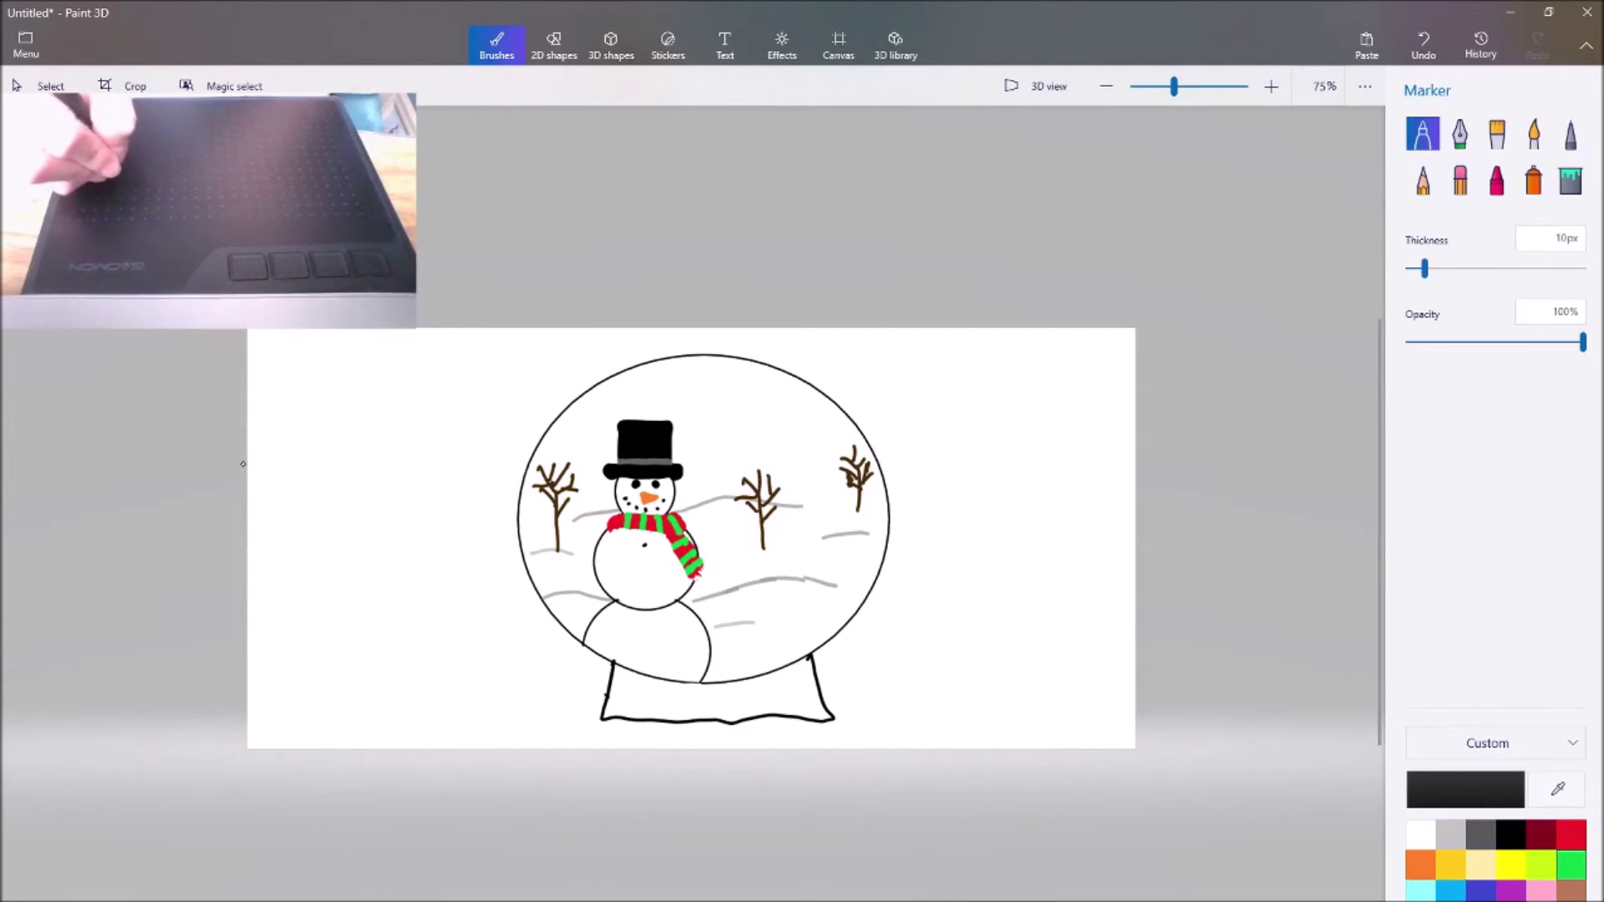
click(645, 546)
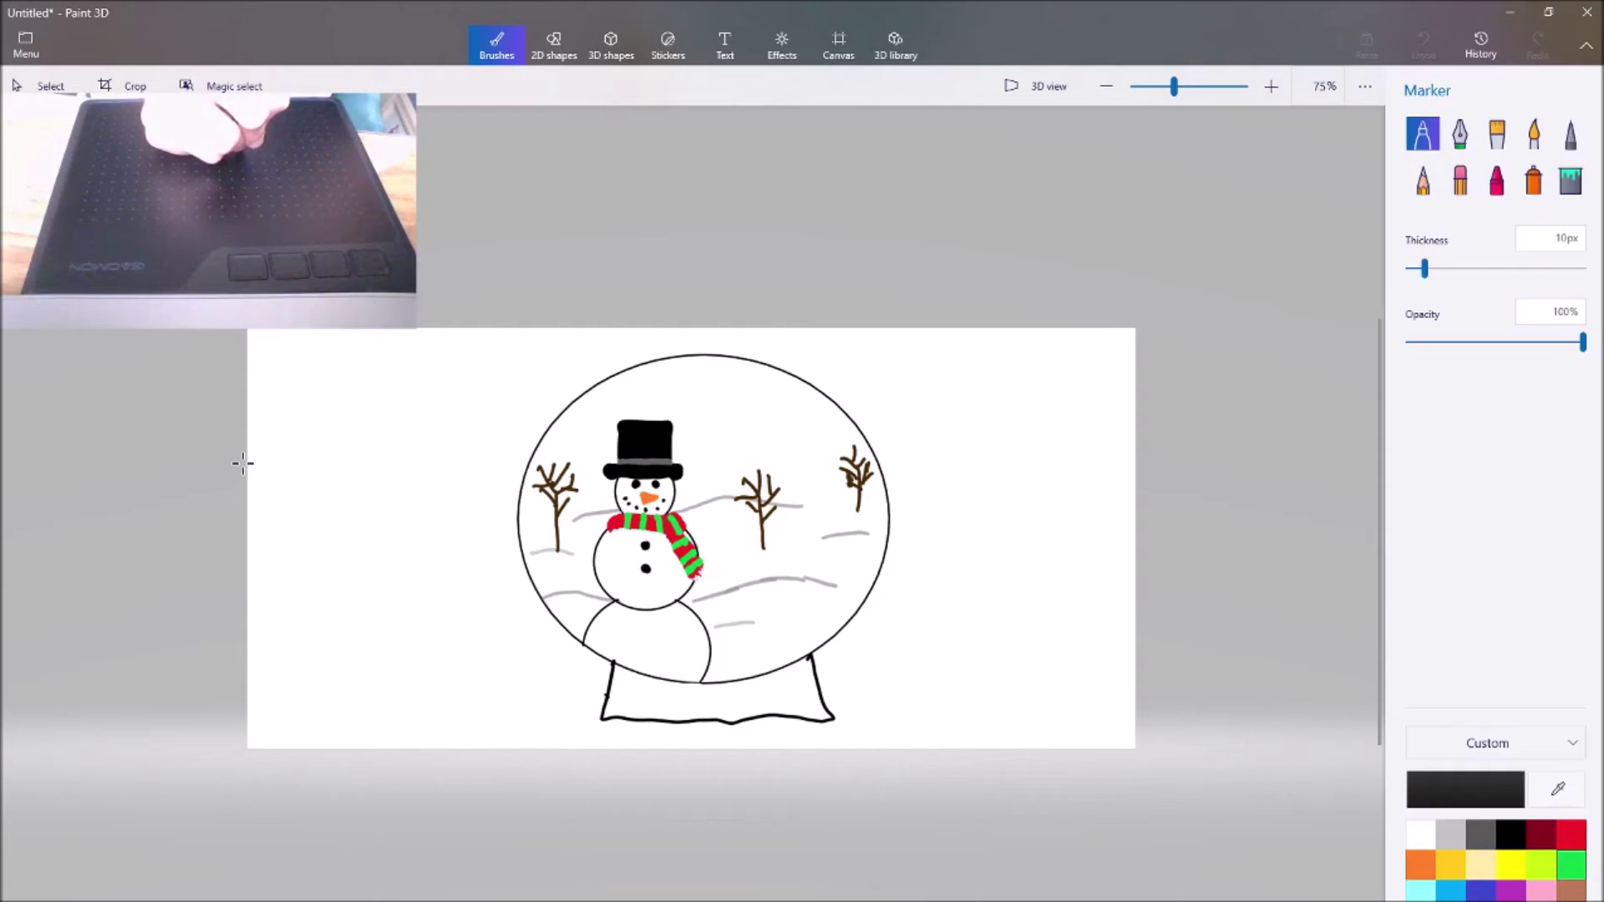
click(645, 591)
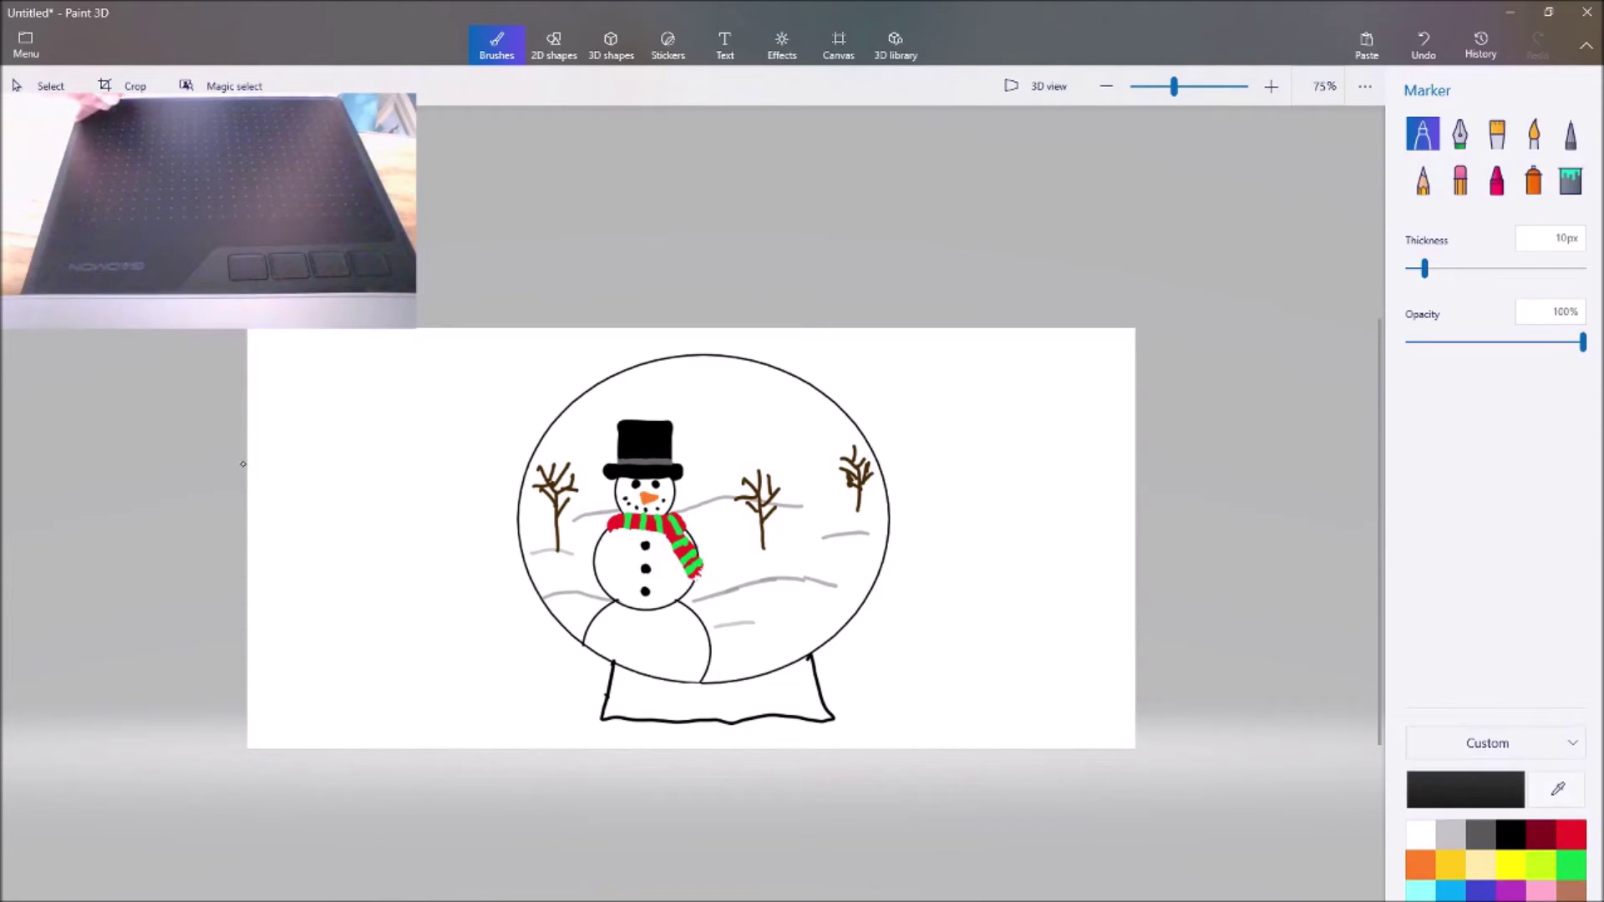
Draw dark brown twig arms with forked hands on both sides of the snowman's middle ball using the Marker at 9 px and 5 px
click(1571, 890)
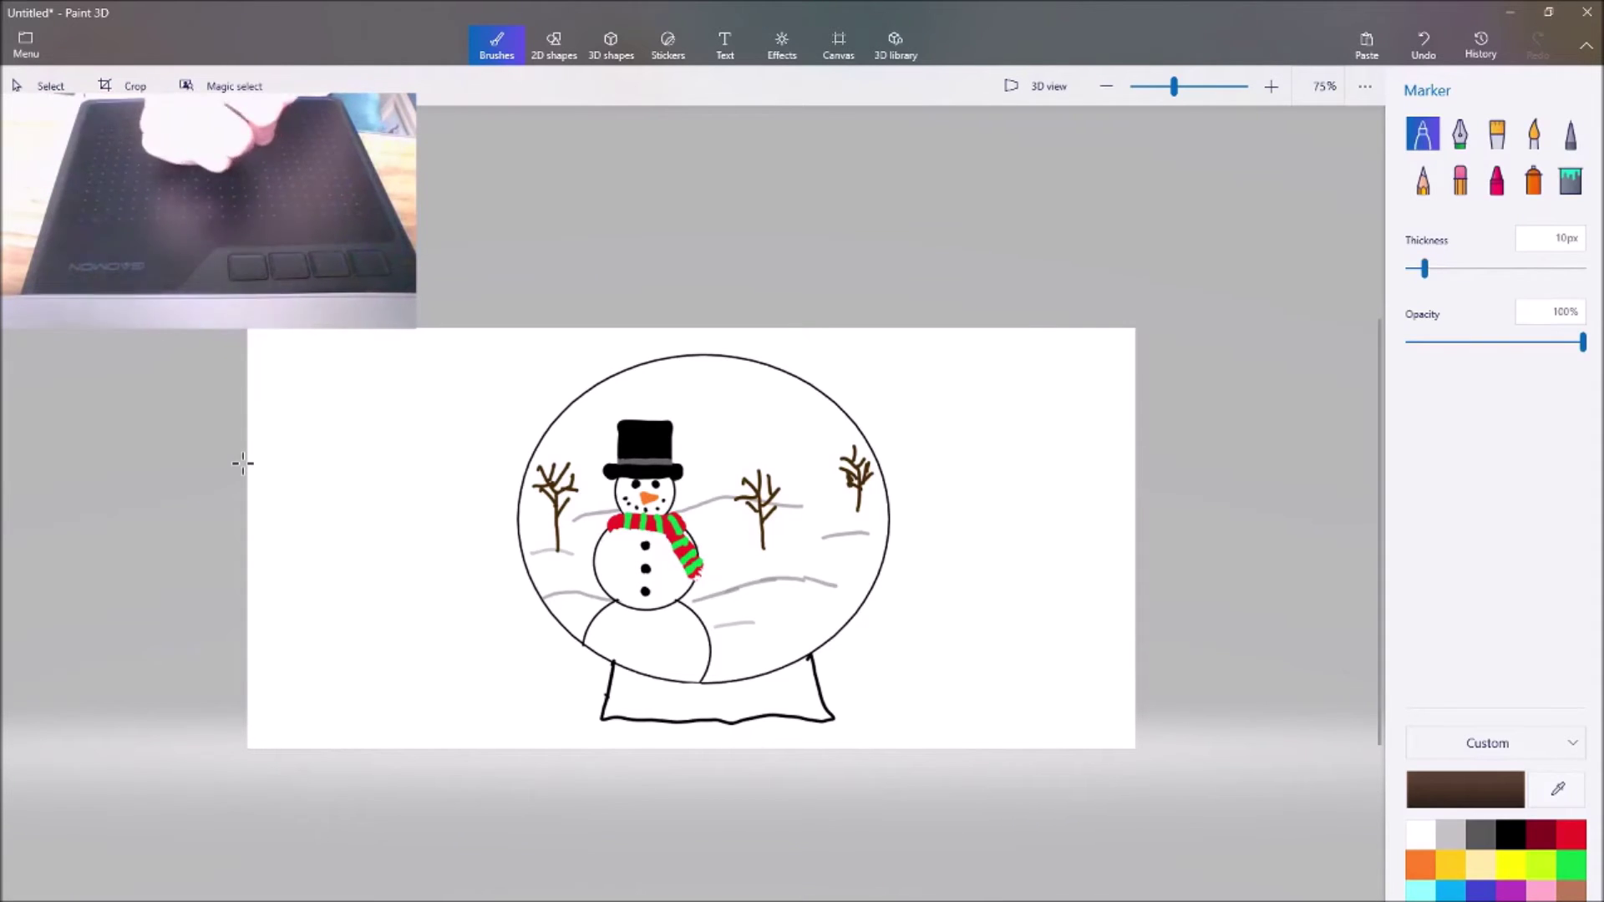
drag(1424, 269, 1426, 268)
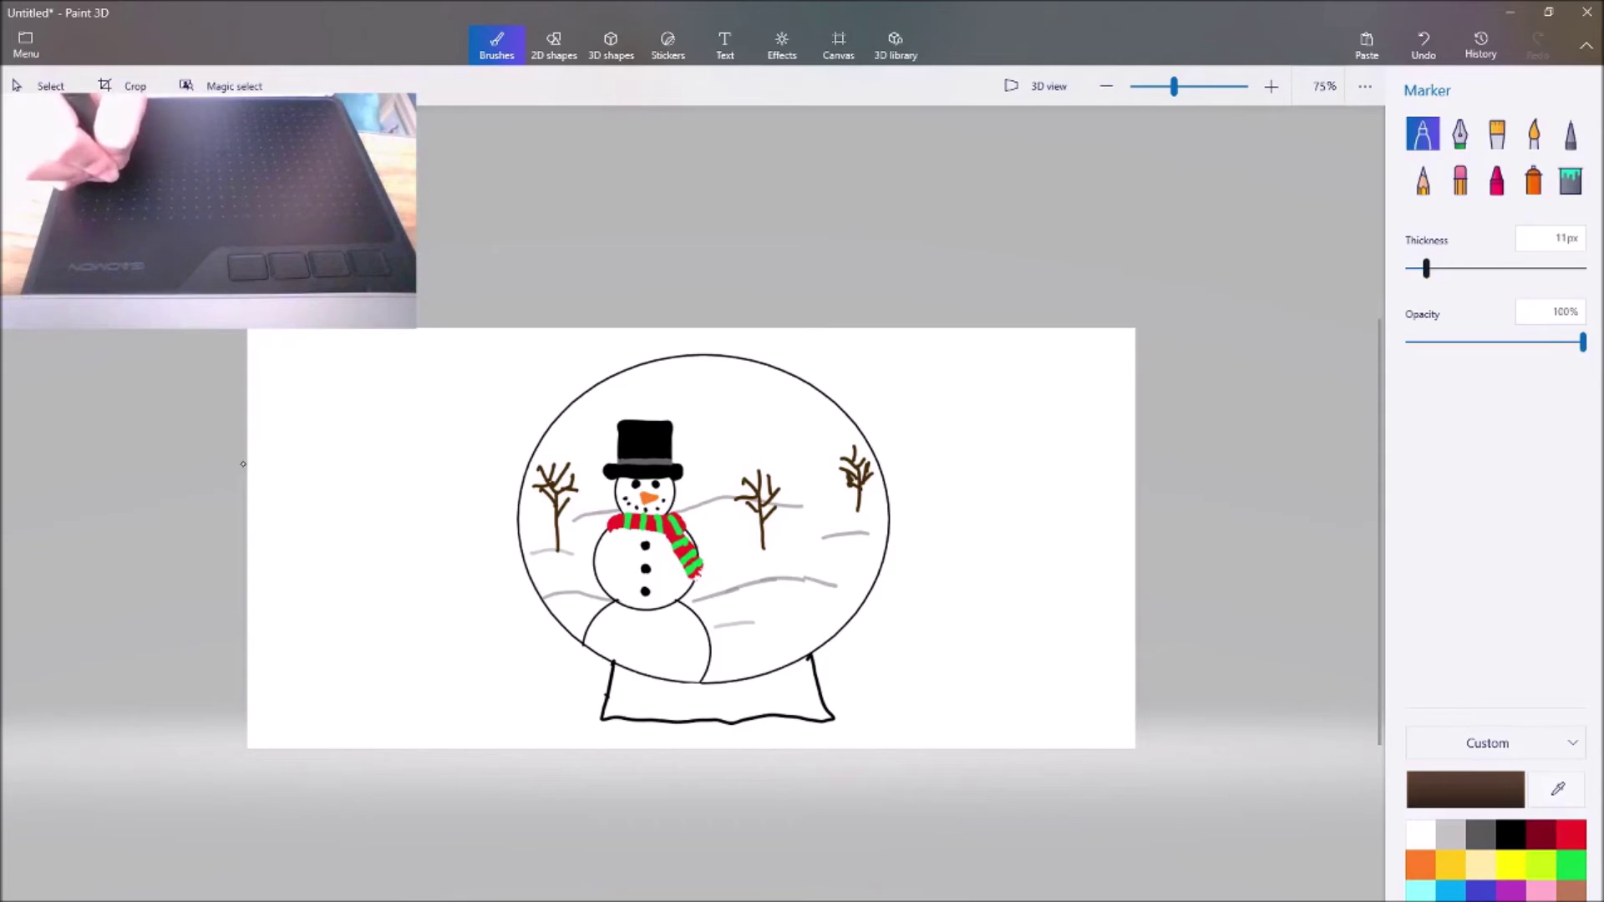
key(Left)
key(Right)
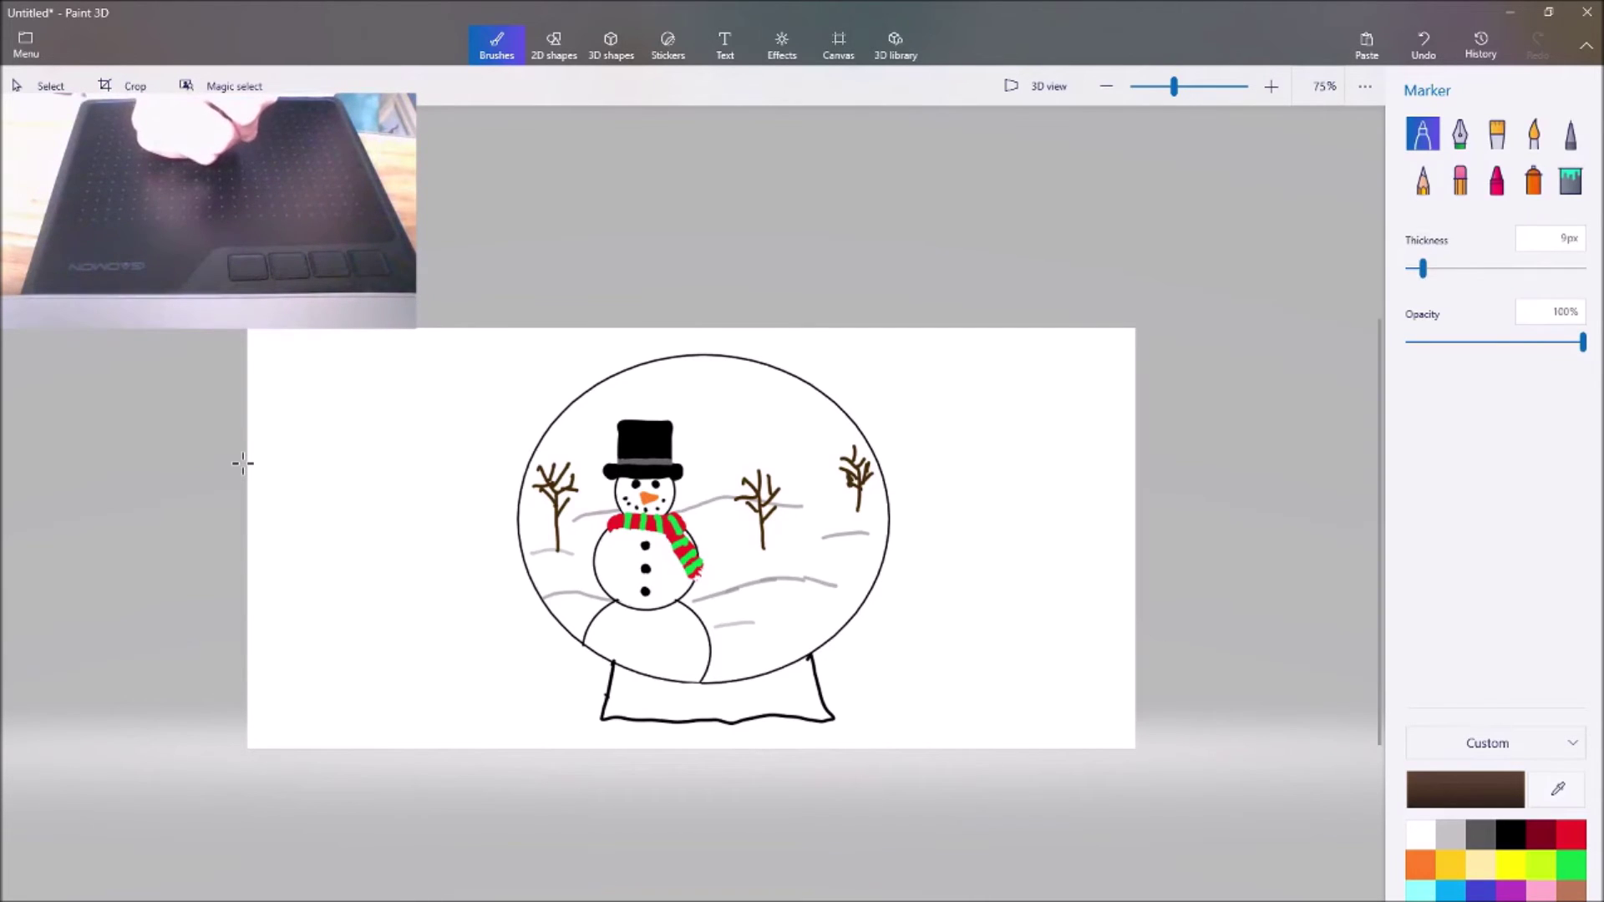
drag(699, 559, 725, 524)
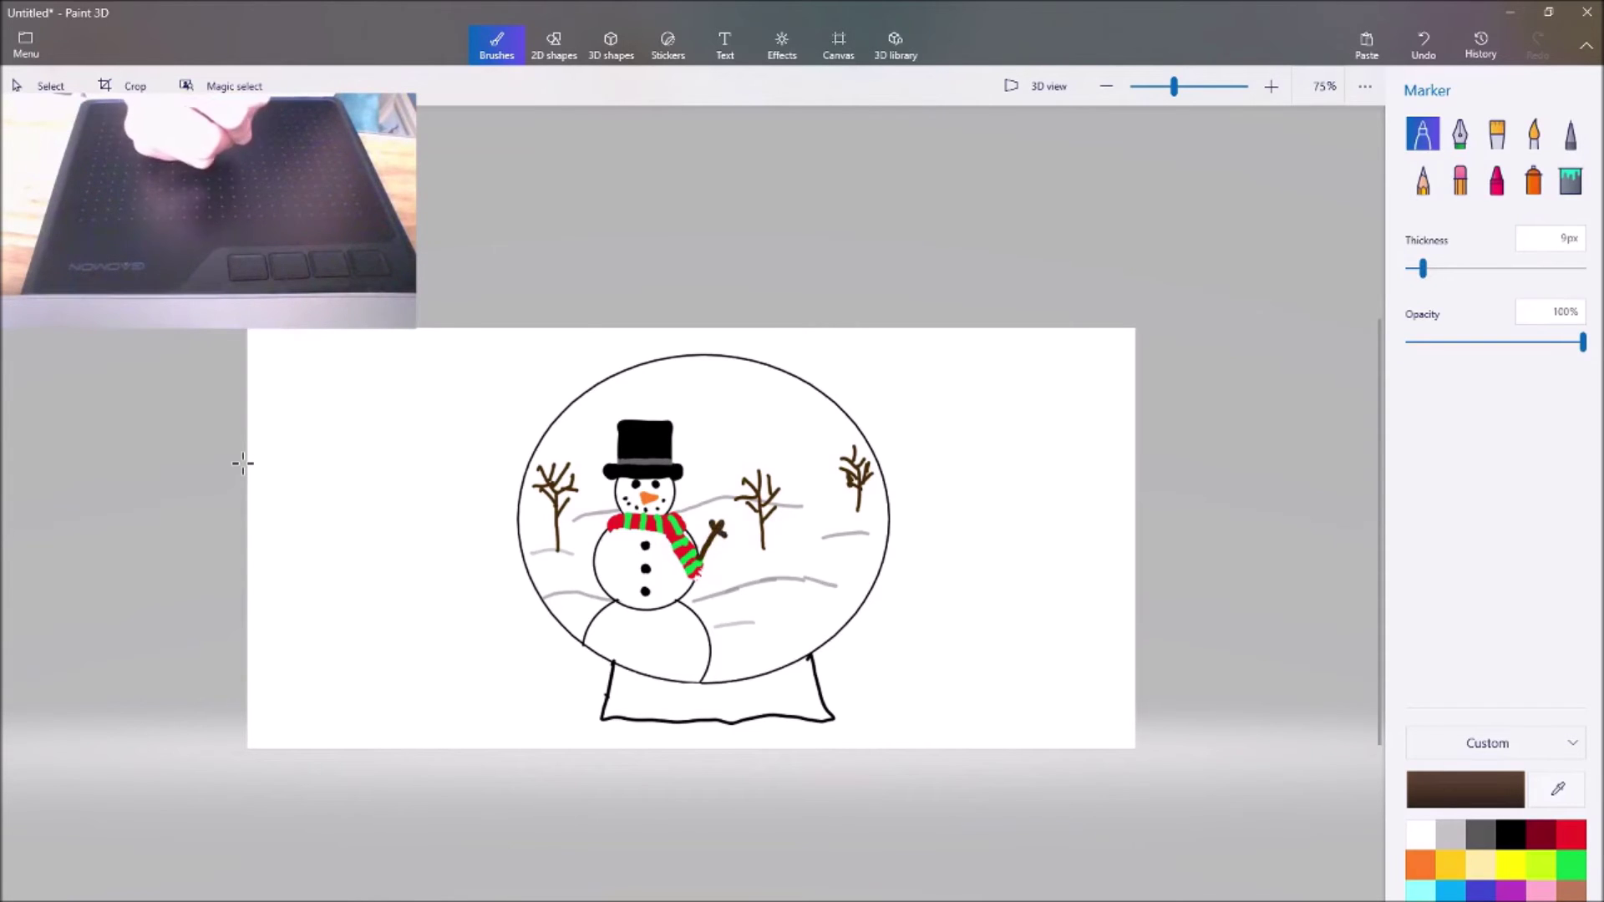
click(1424, 45)
drag(1423, 268, 1415, 268)
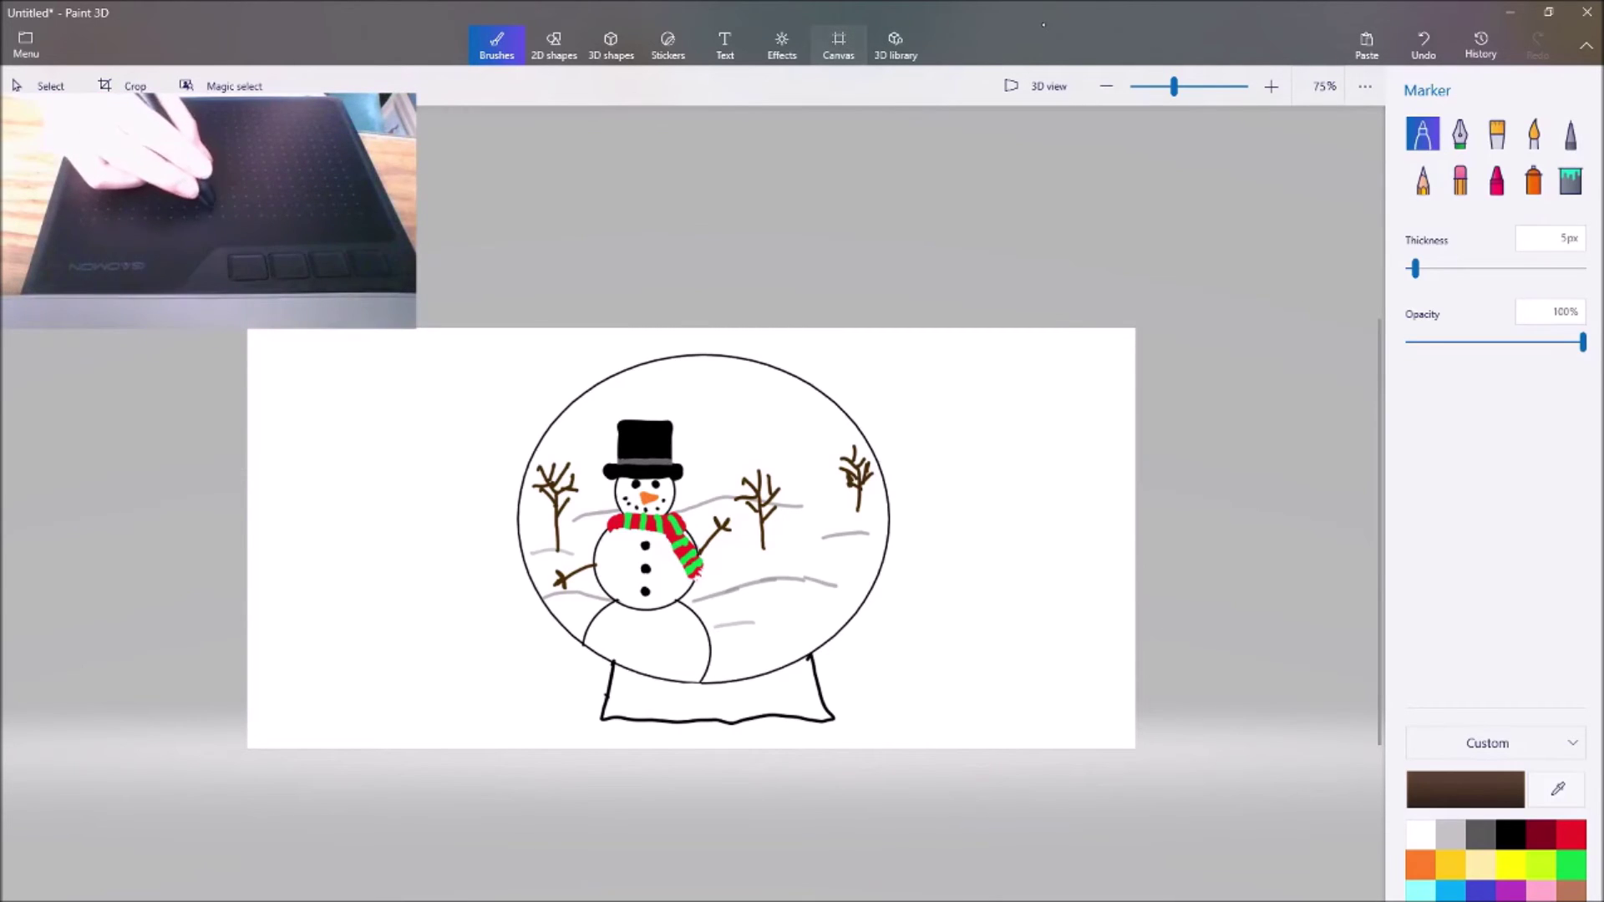
Look through the canvas settings, the filter effects and the 3D library, hiding and showing the canvas along the way
click(838, 46)
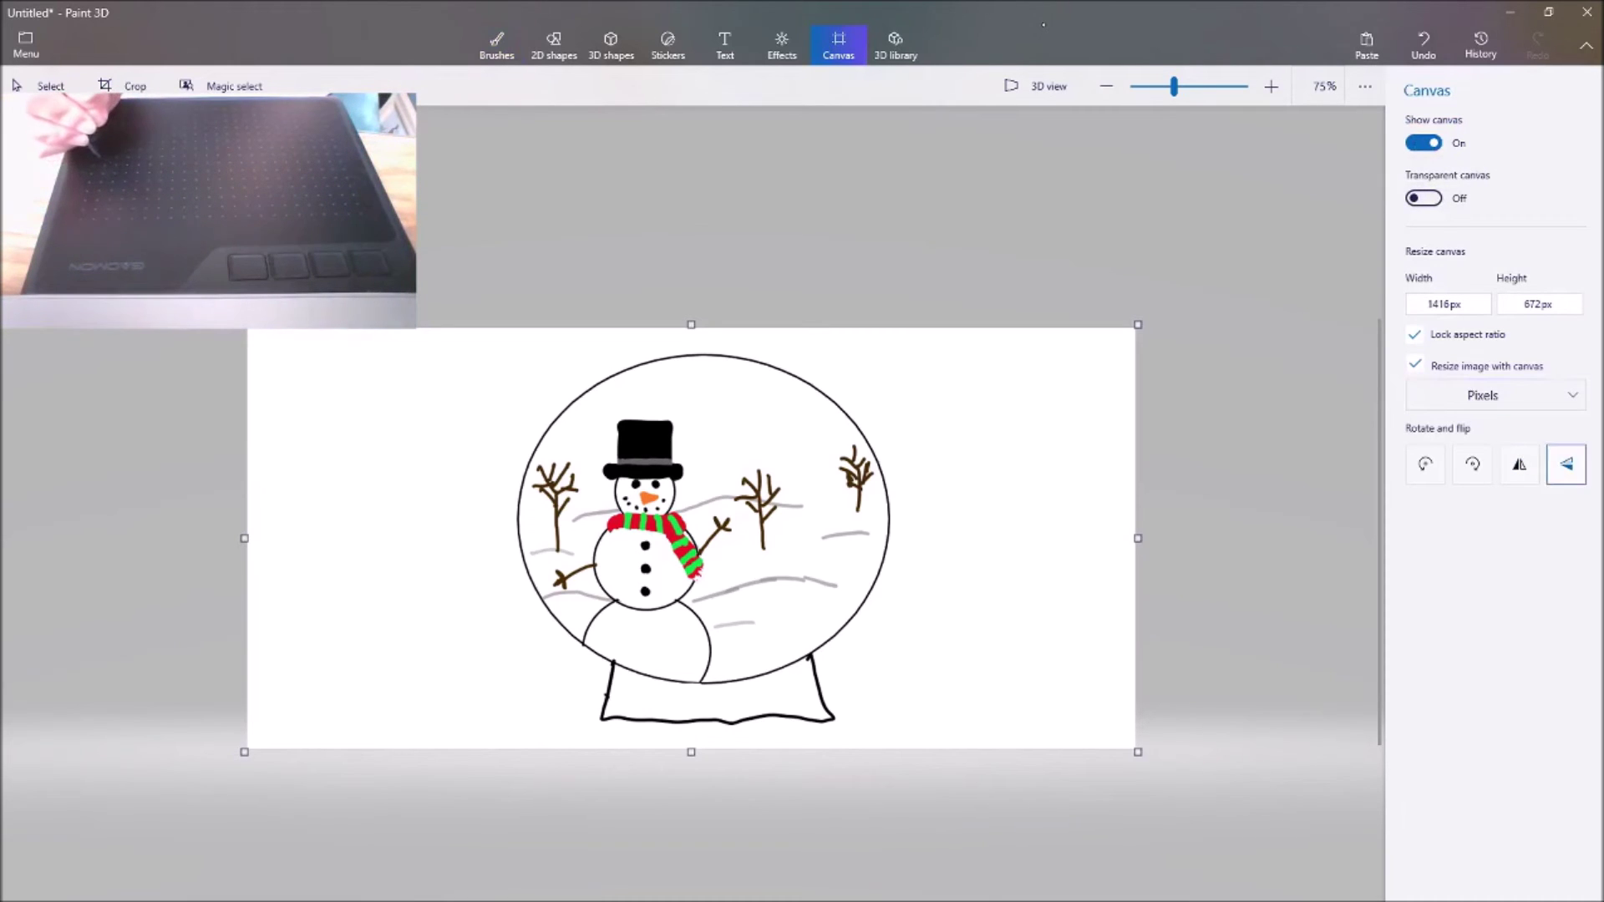
click(1423, 199)
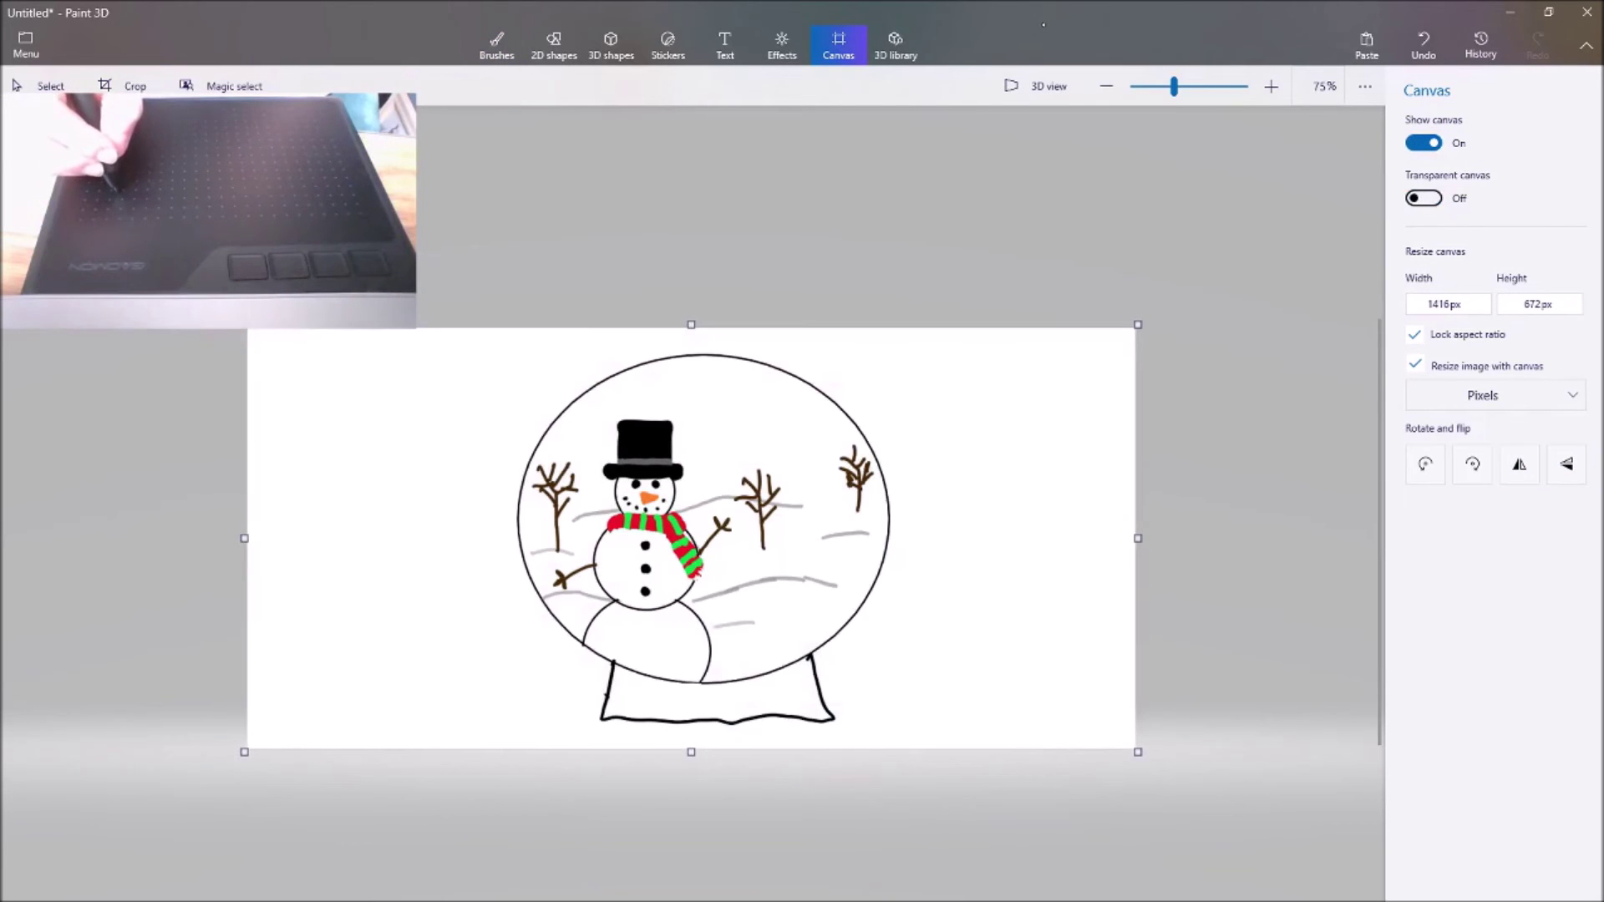
click(1423, 143)
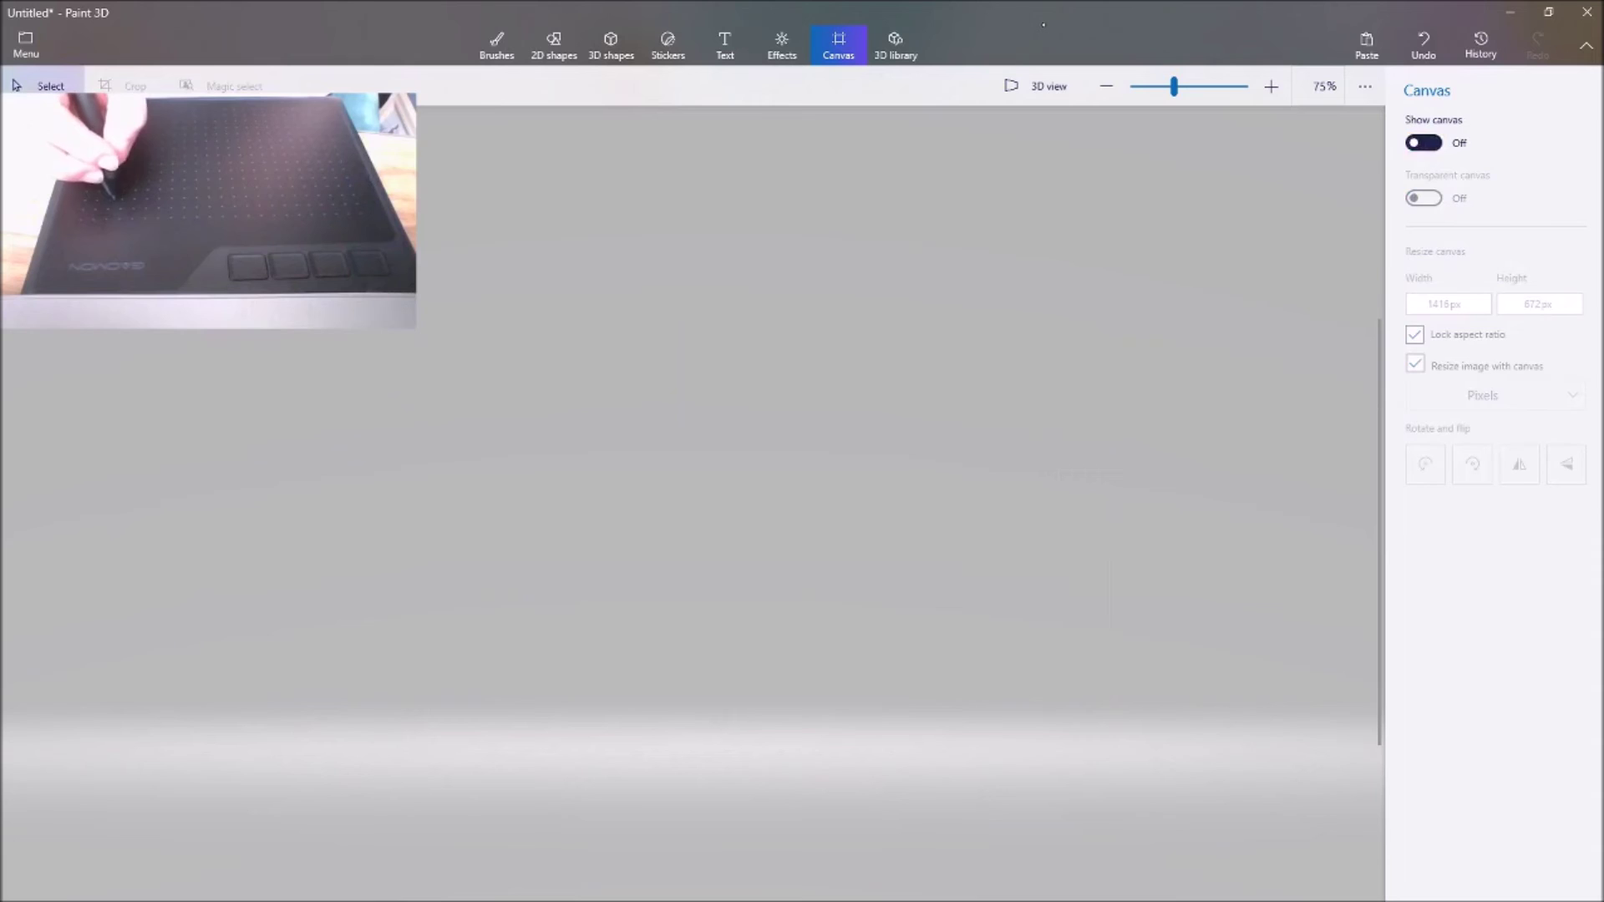
click(1423, 143)
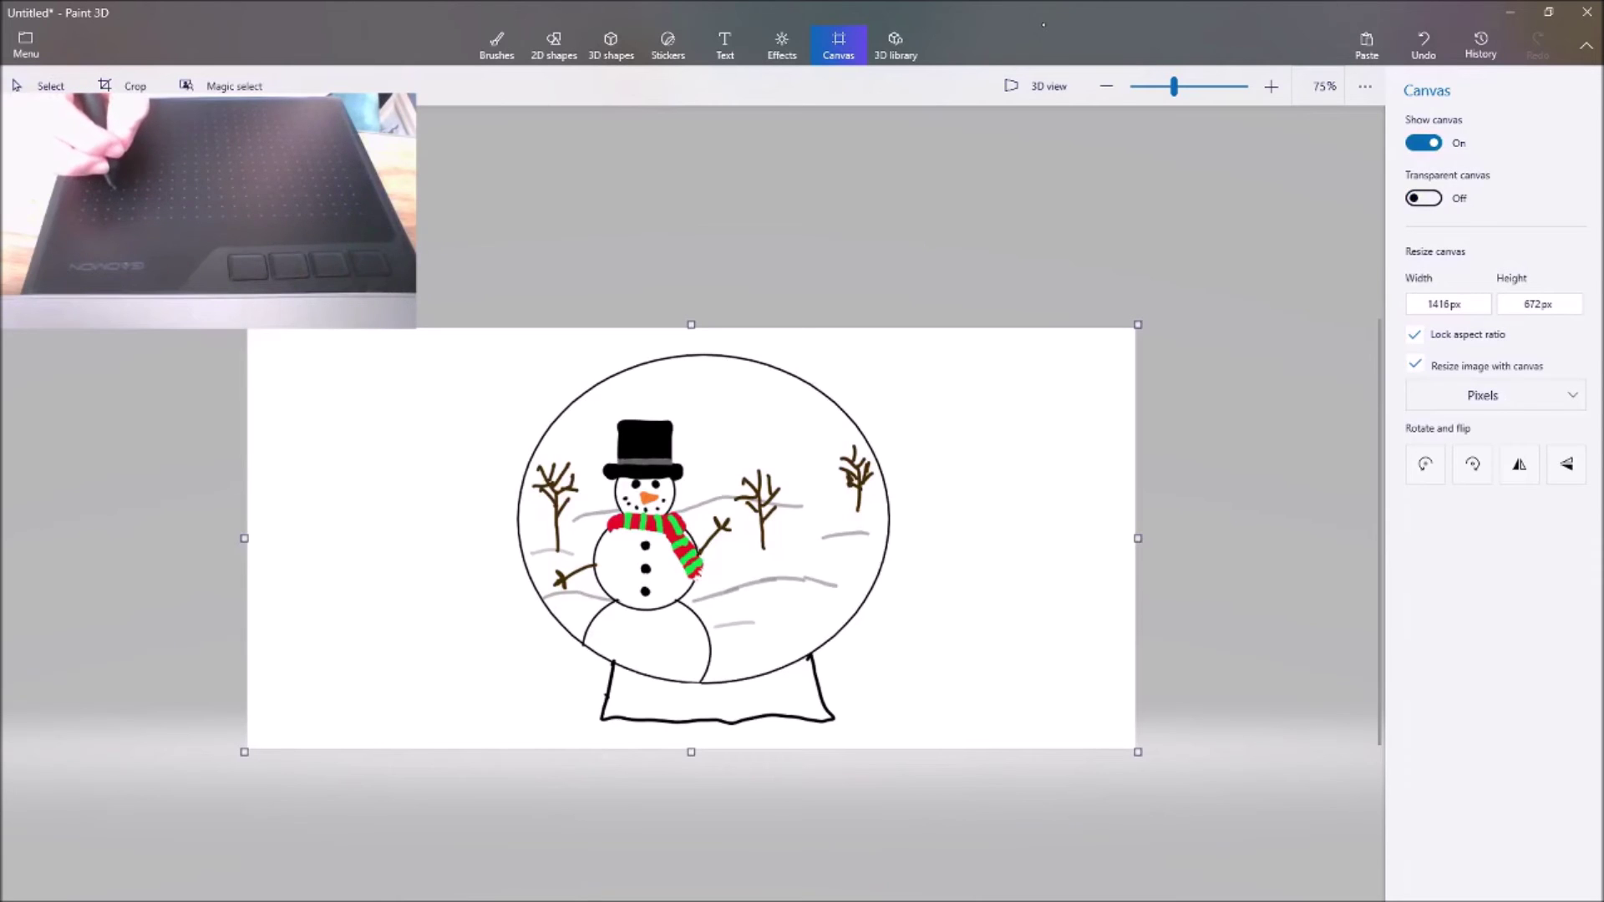
click(1483, 395)
click(1483, 397)
click(782, 46)
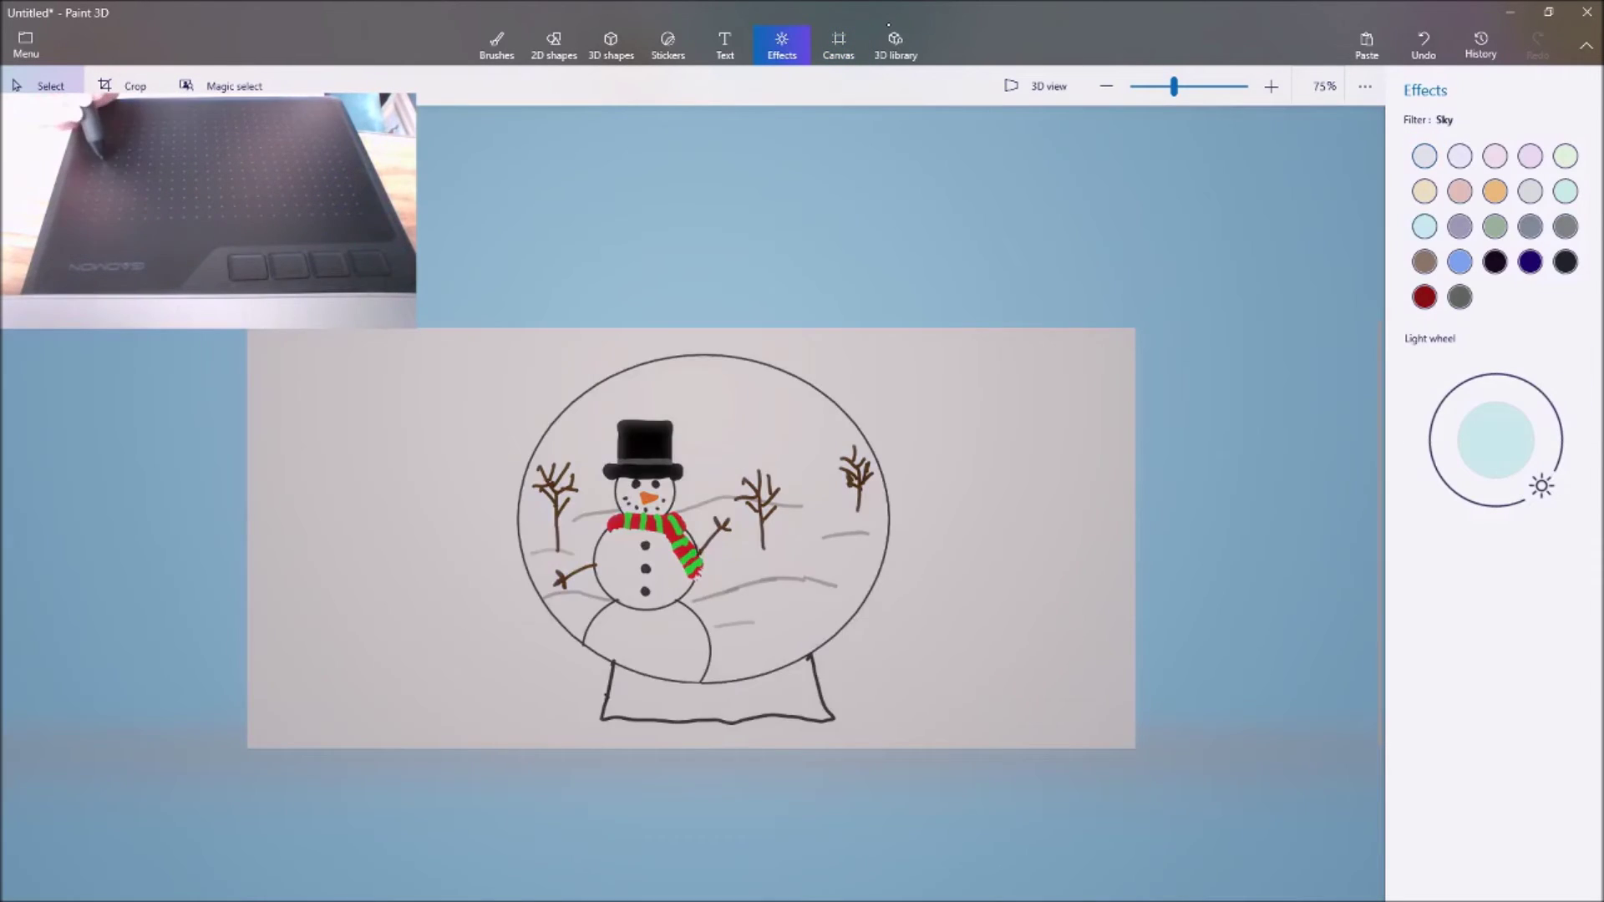
click(1565, 192)
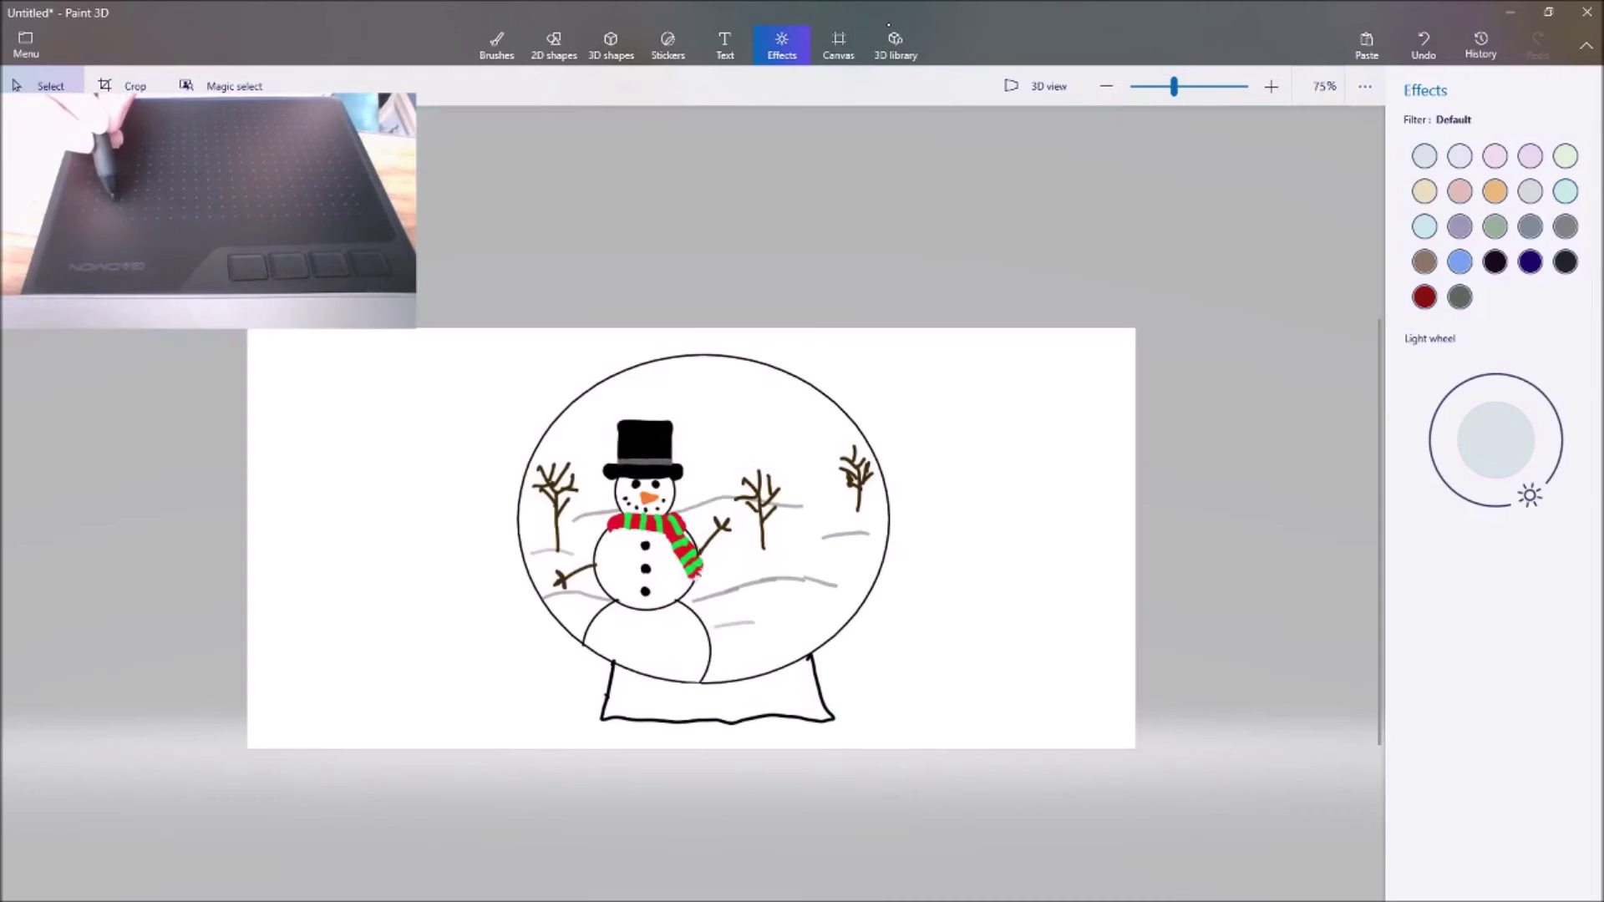
click(838, 46)
click(896, 46)
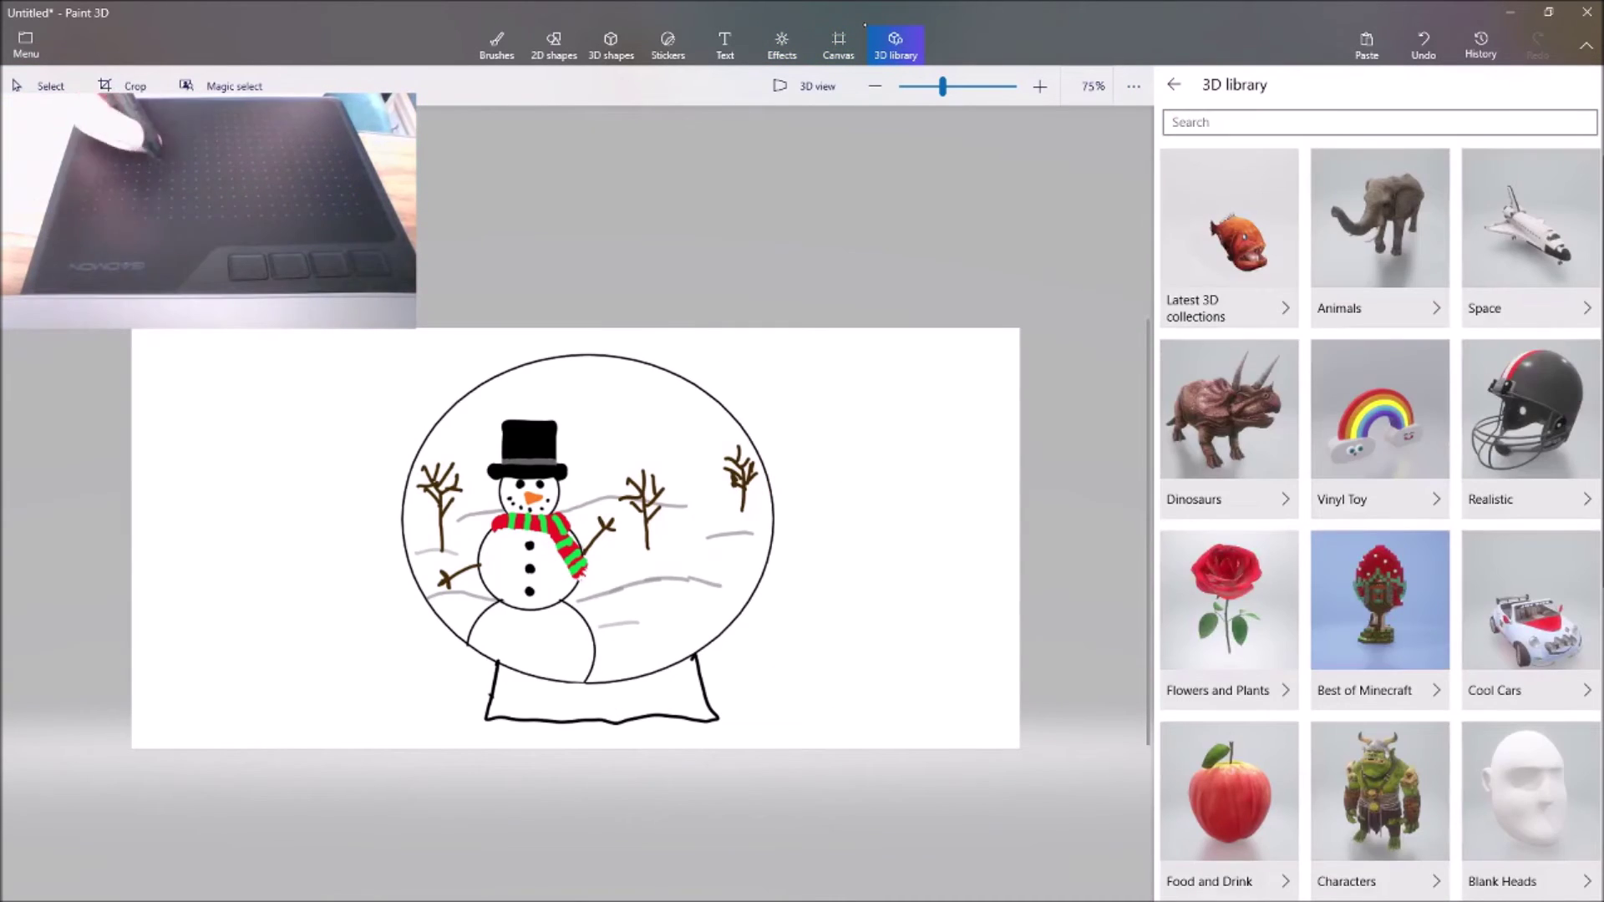
Try to cut out the snow globe drawing with Magic select, narrowing the focus area to the globe
click(496, 46)
click(224, 86)
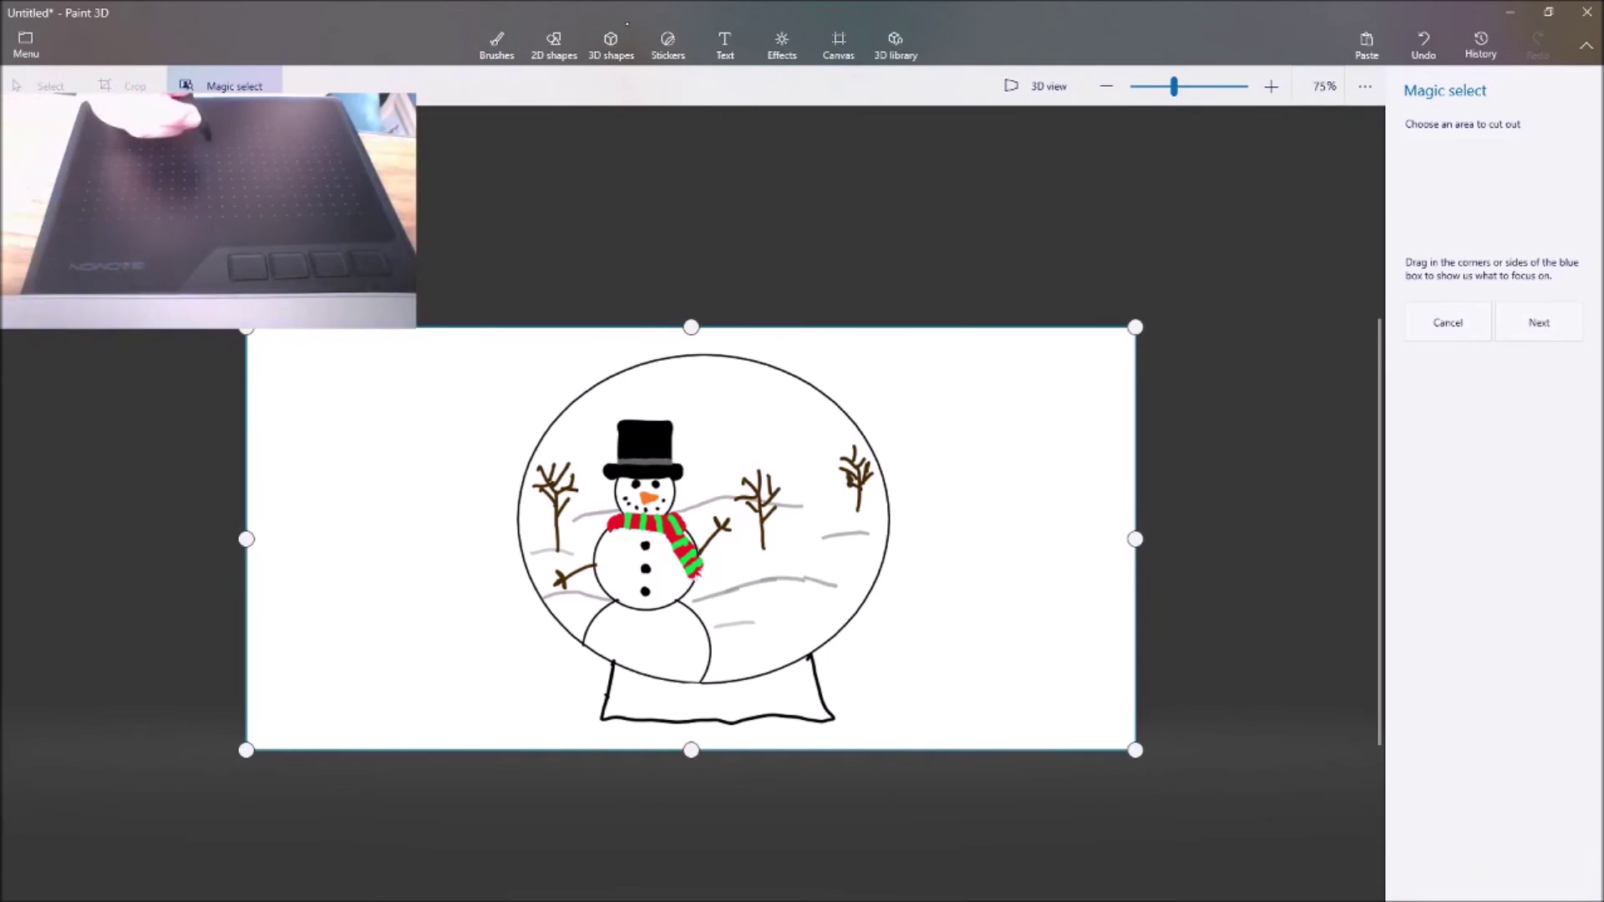
drag(246, 328, 521, 344)
drag(1136, 548, 899, 547)
click(1539, 322)
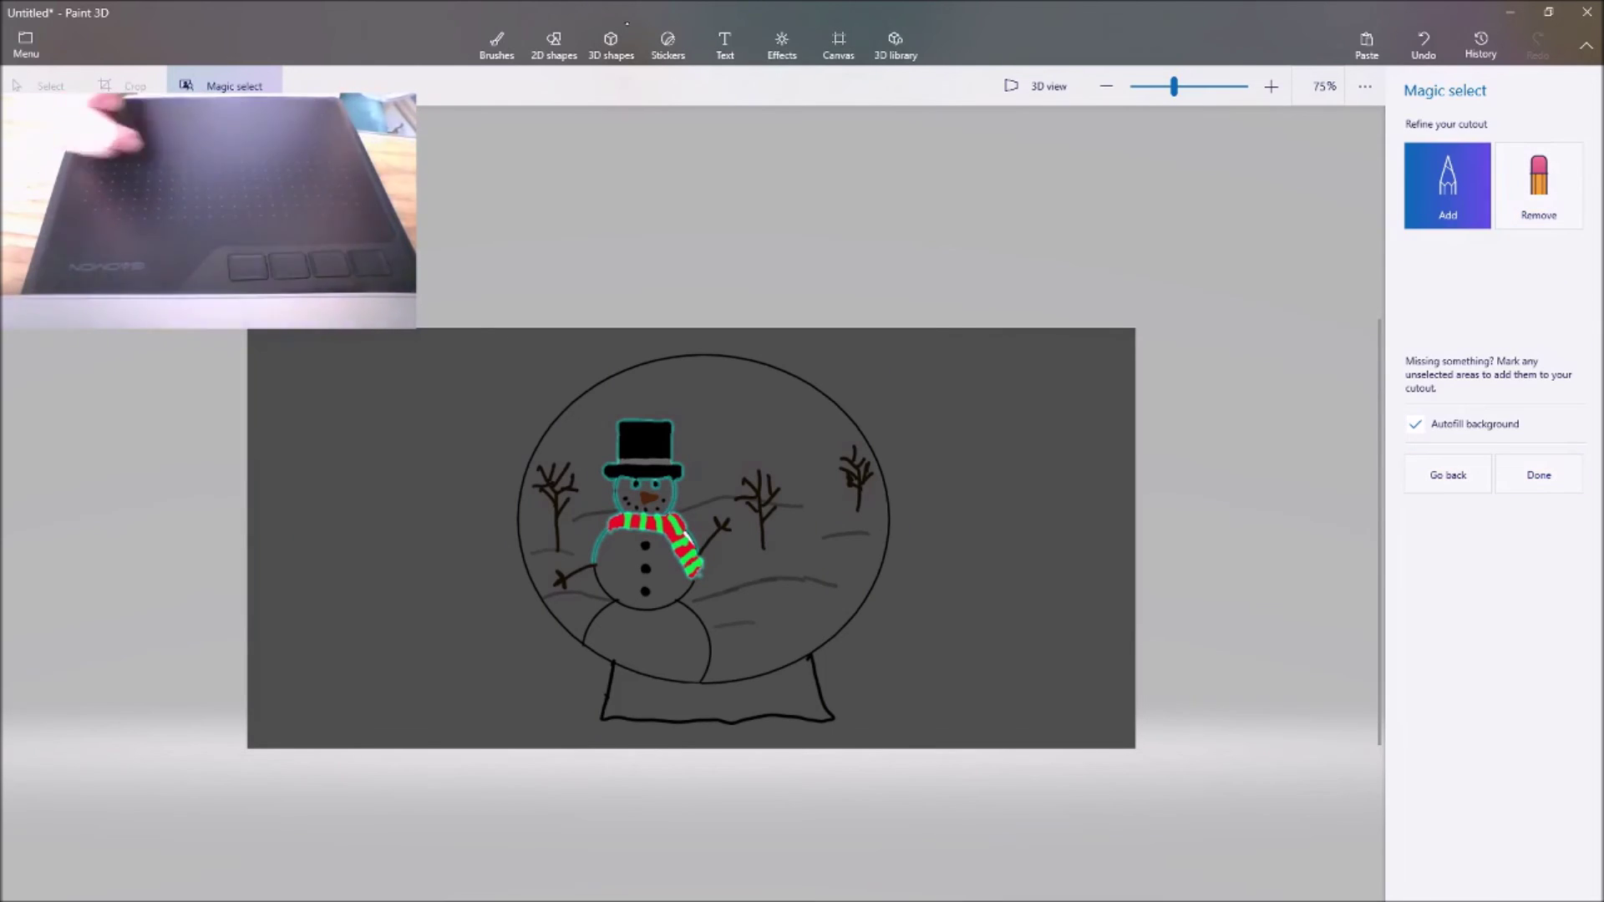
click(496, 46)
click(224, 86)
click(496, 45)
click(224, 86)
click(1539, 322)
click(1447, 474)
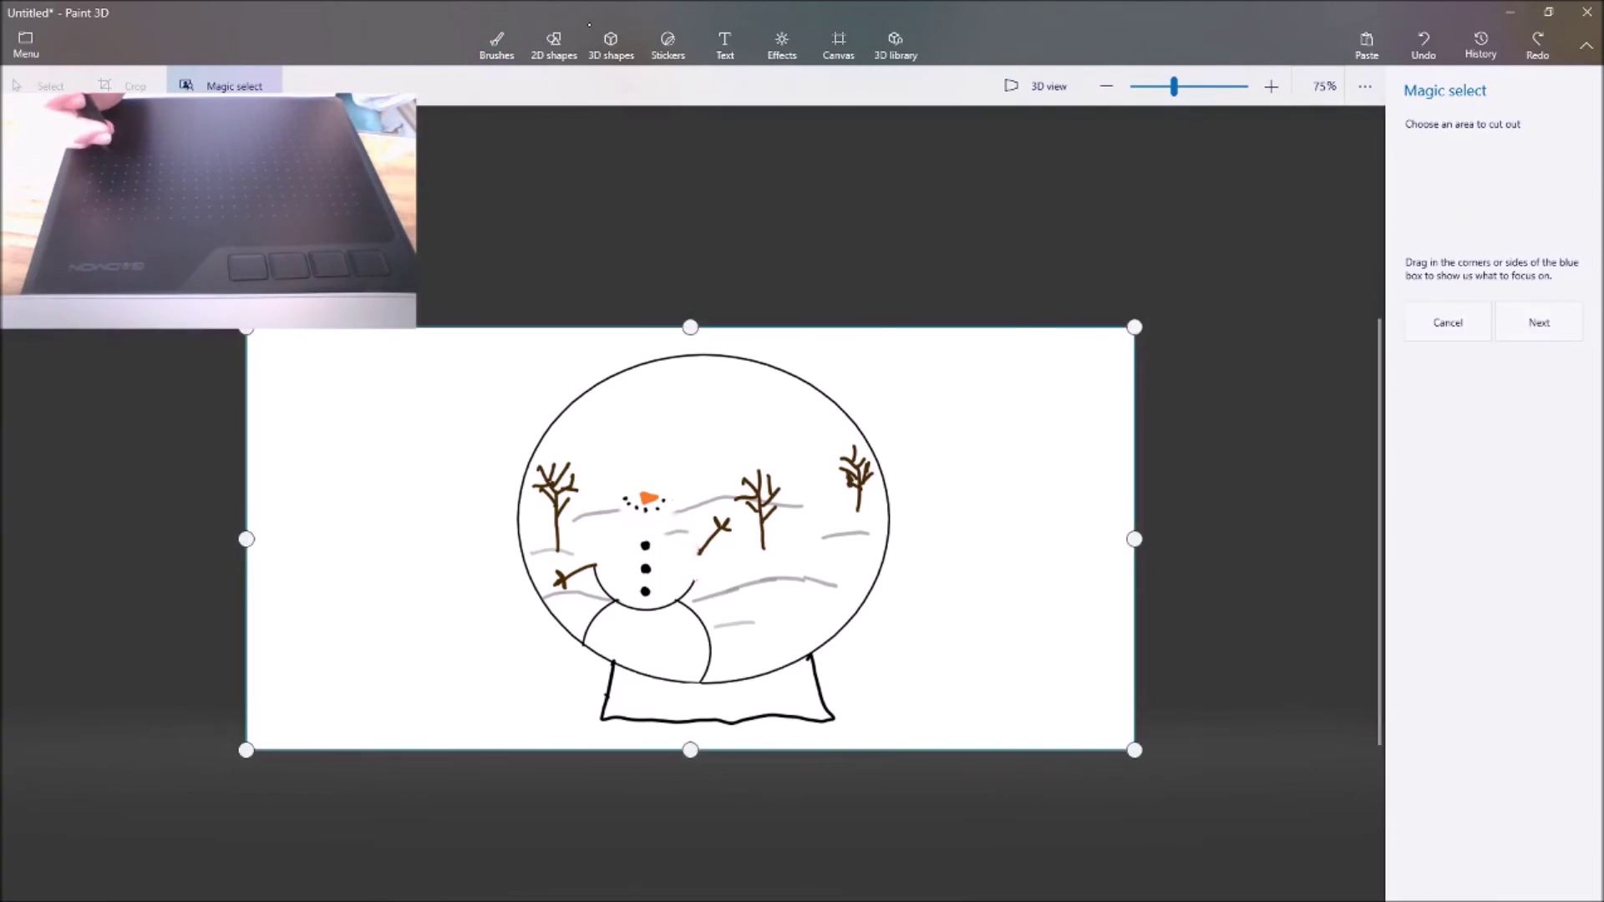
click(1539, 323)
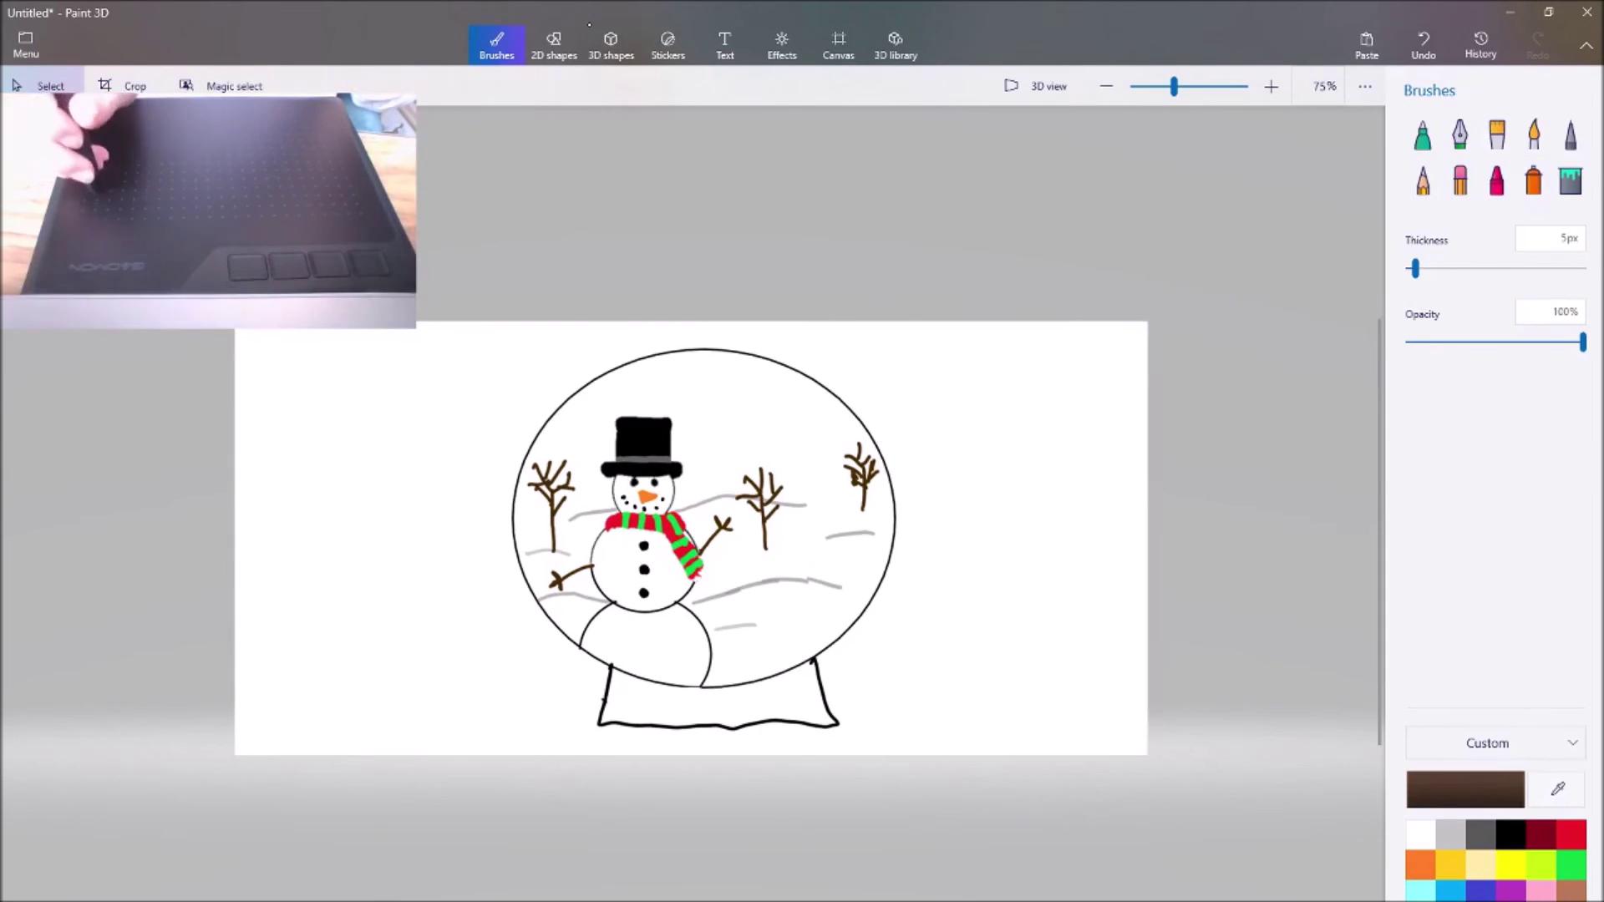
Try spraying light turquoise over the globe area with the Spray can at 75 px and 25% opacity
click(1533, 178)
mouse_move(961, 391)
mouse_down()
mouse_move(827, 418)
mouse_move(848, 585)
mouse_up()
mouse_move(827, 418)
mouse_down()
mouse_move(777, 451)
mouse_move(760, 376)
mouse_move(601, 384)
mouse_move(627, 435)
mouse_move(719, 477)
mouse_up()
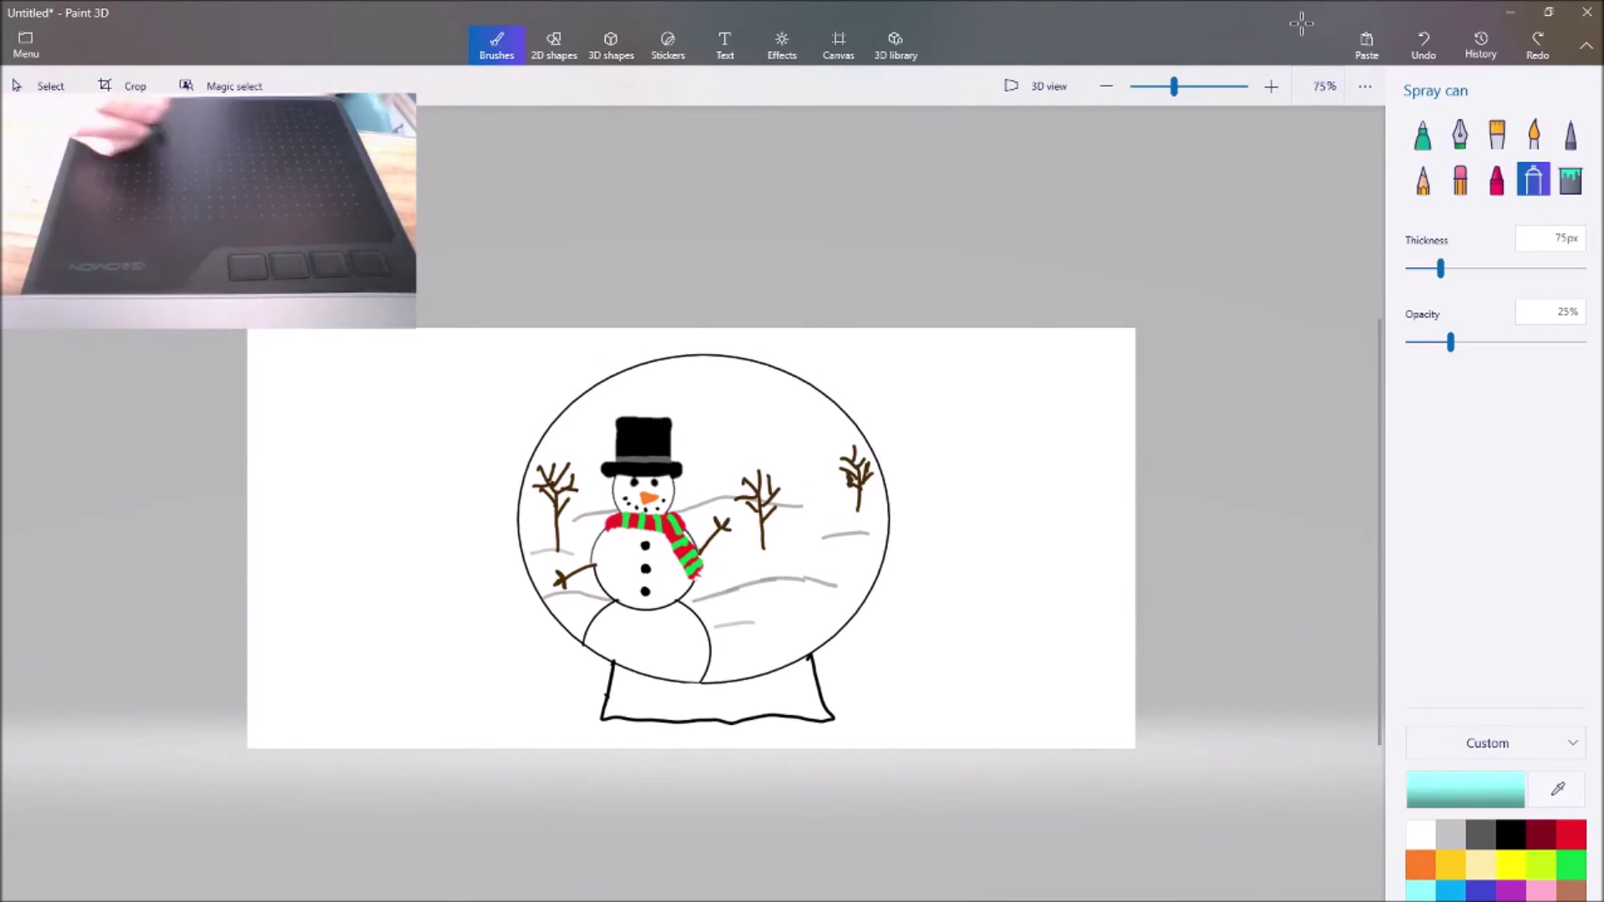
click(1423, 134)
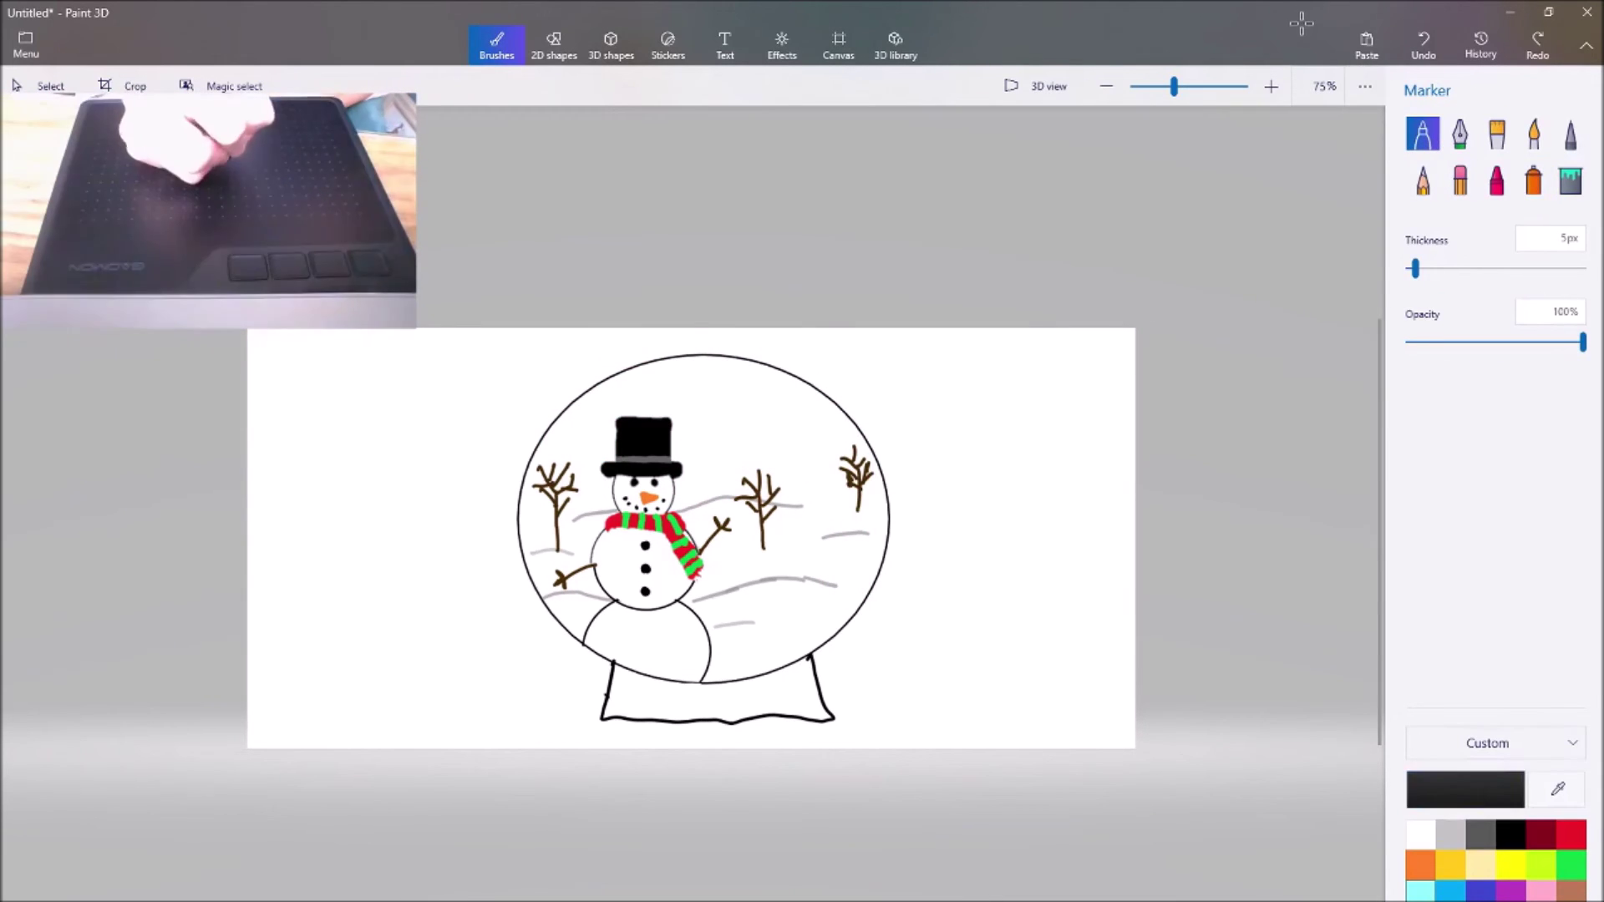
click(1423, 44)
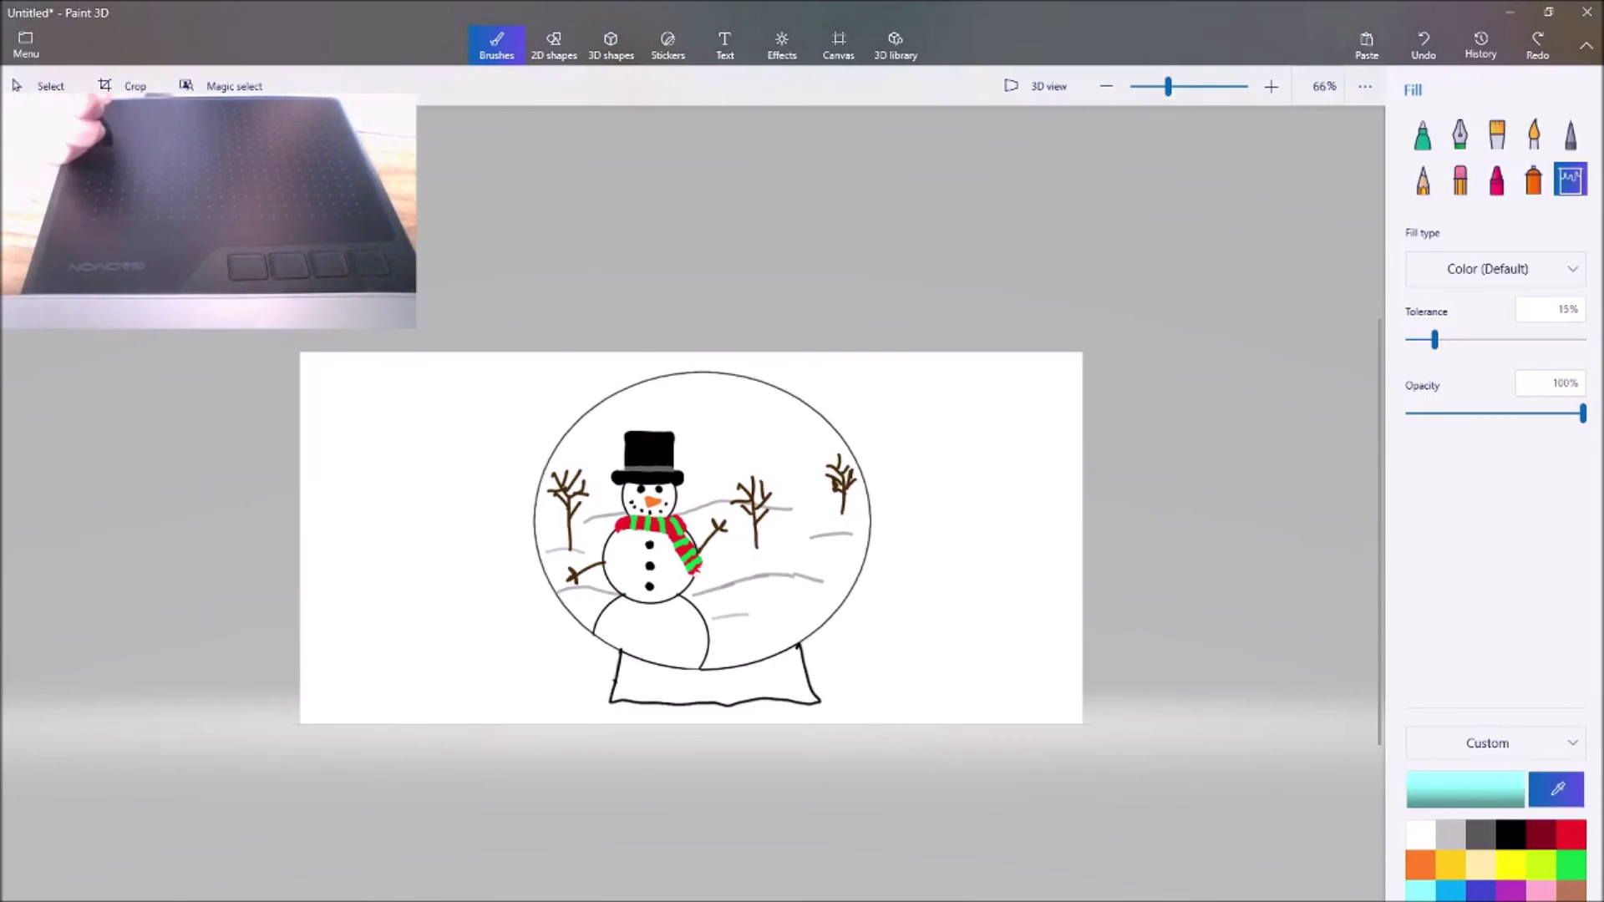
Fill the globe's background around the snowman with light turquoise, using the Fill tool at 42% opacity
drag(1525, 414, 1480, 413)
click(769, 443)
click(768, 443)
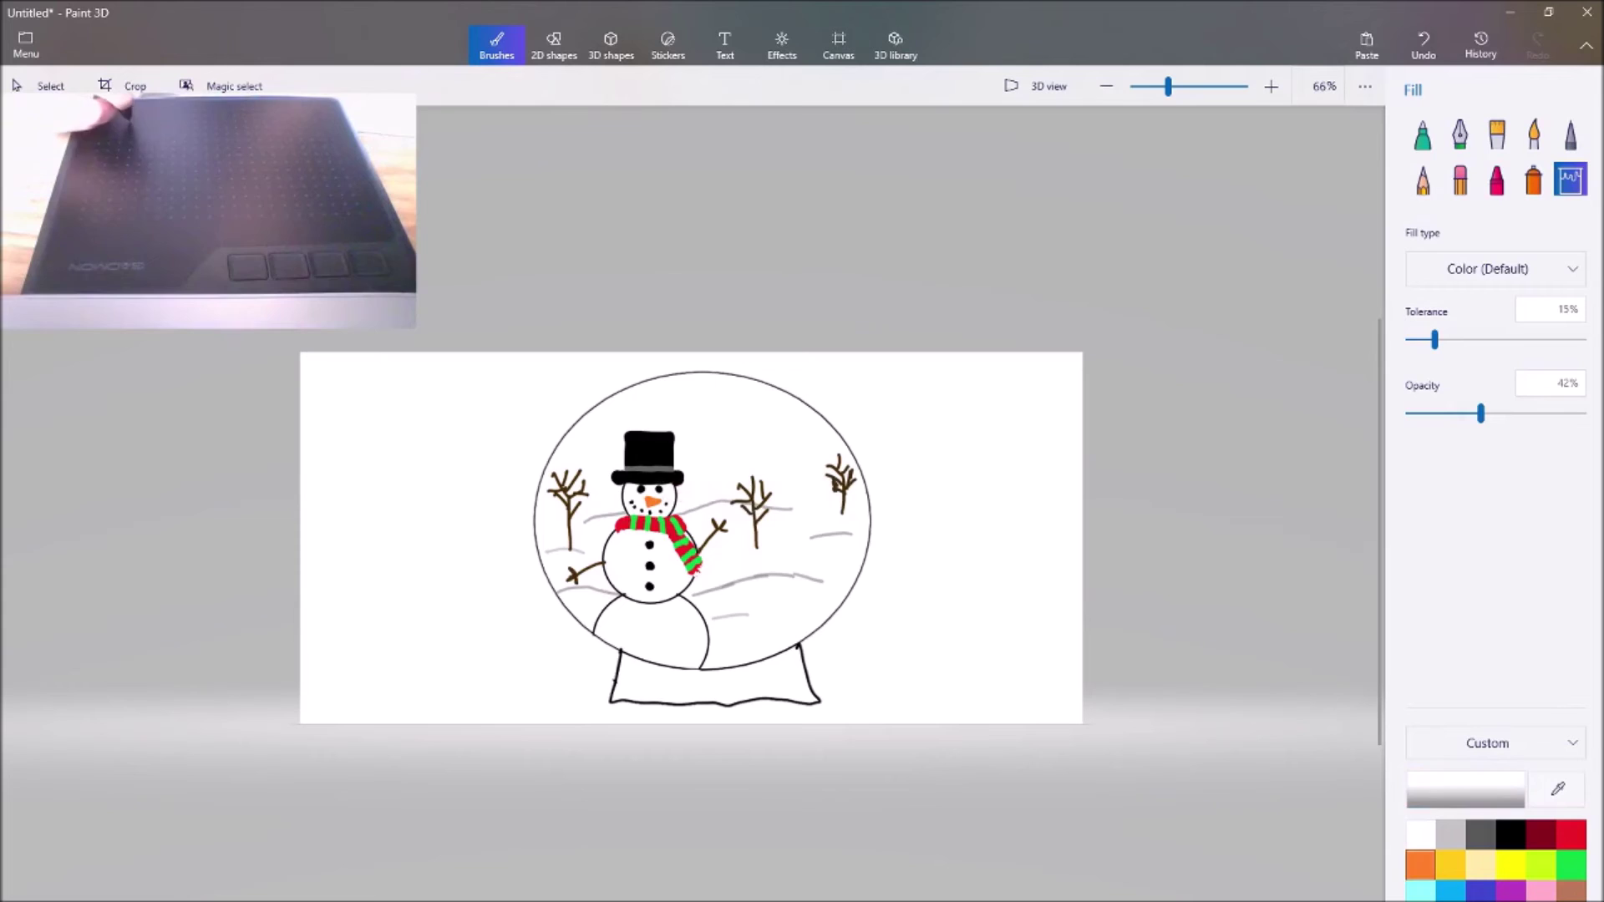
click(1420, 891)
click(769, 442)
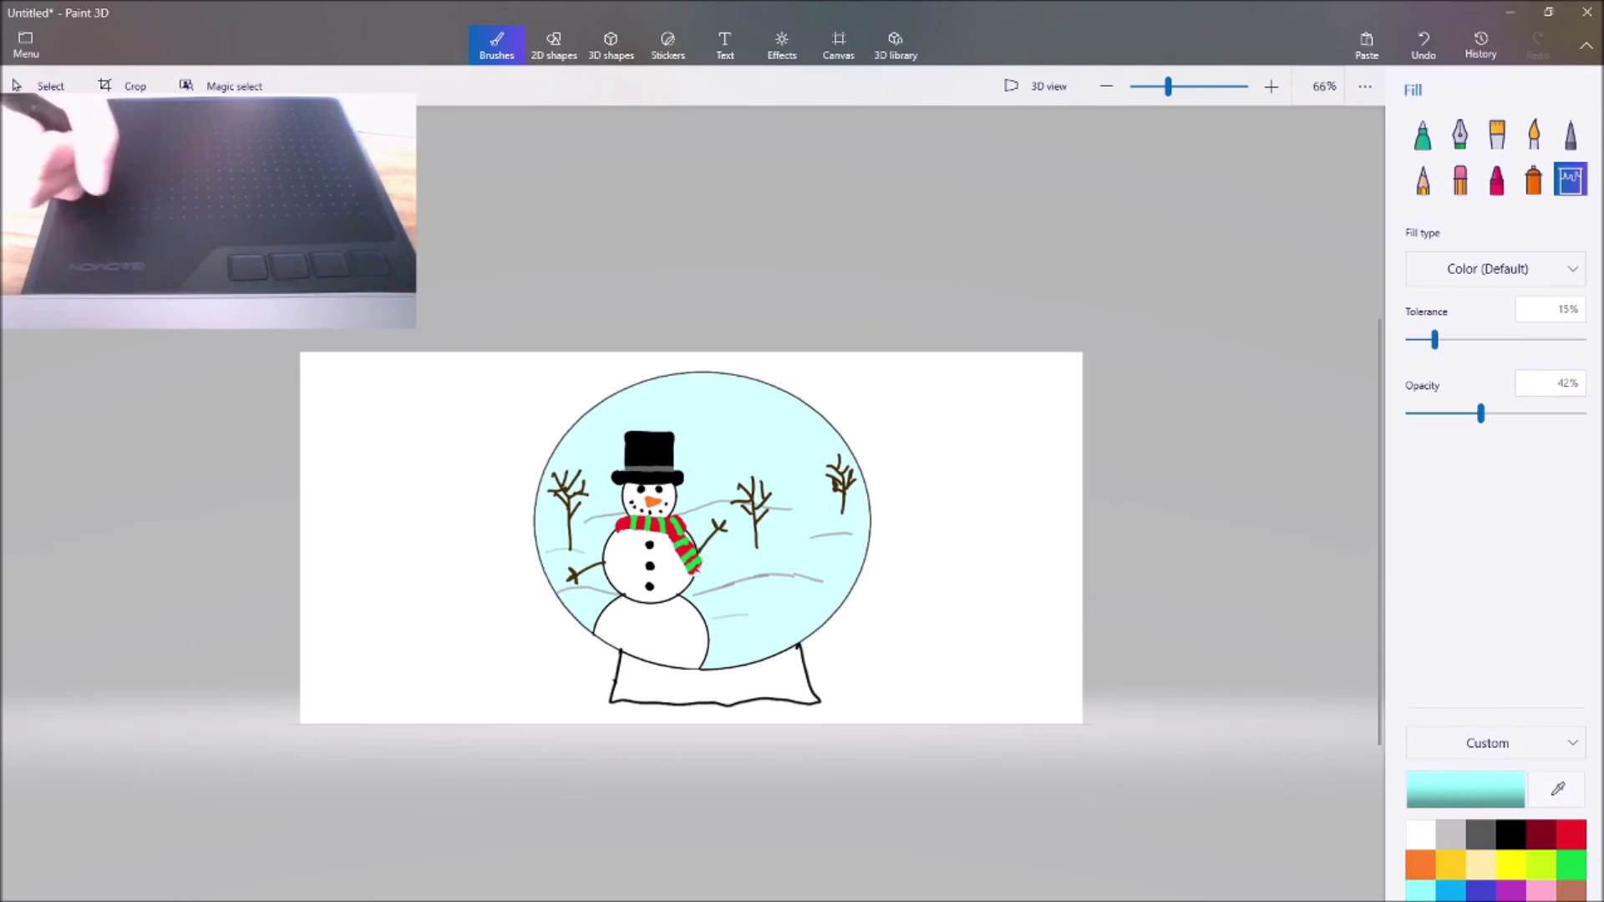
Try a white Marker stroke at 5 px inside the globe and undo it together with the light turquoise background fill
click(1421, 834)
drag(1480, 413, 1583, 413)
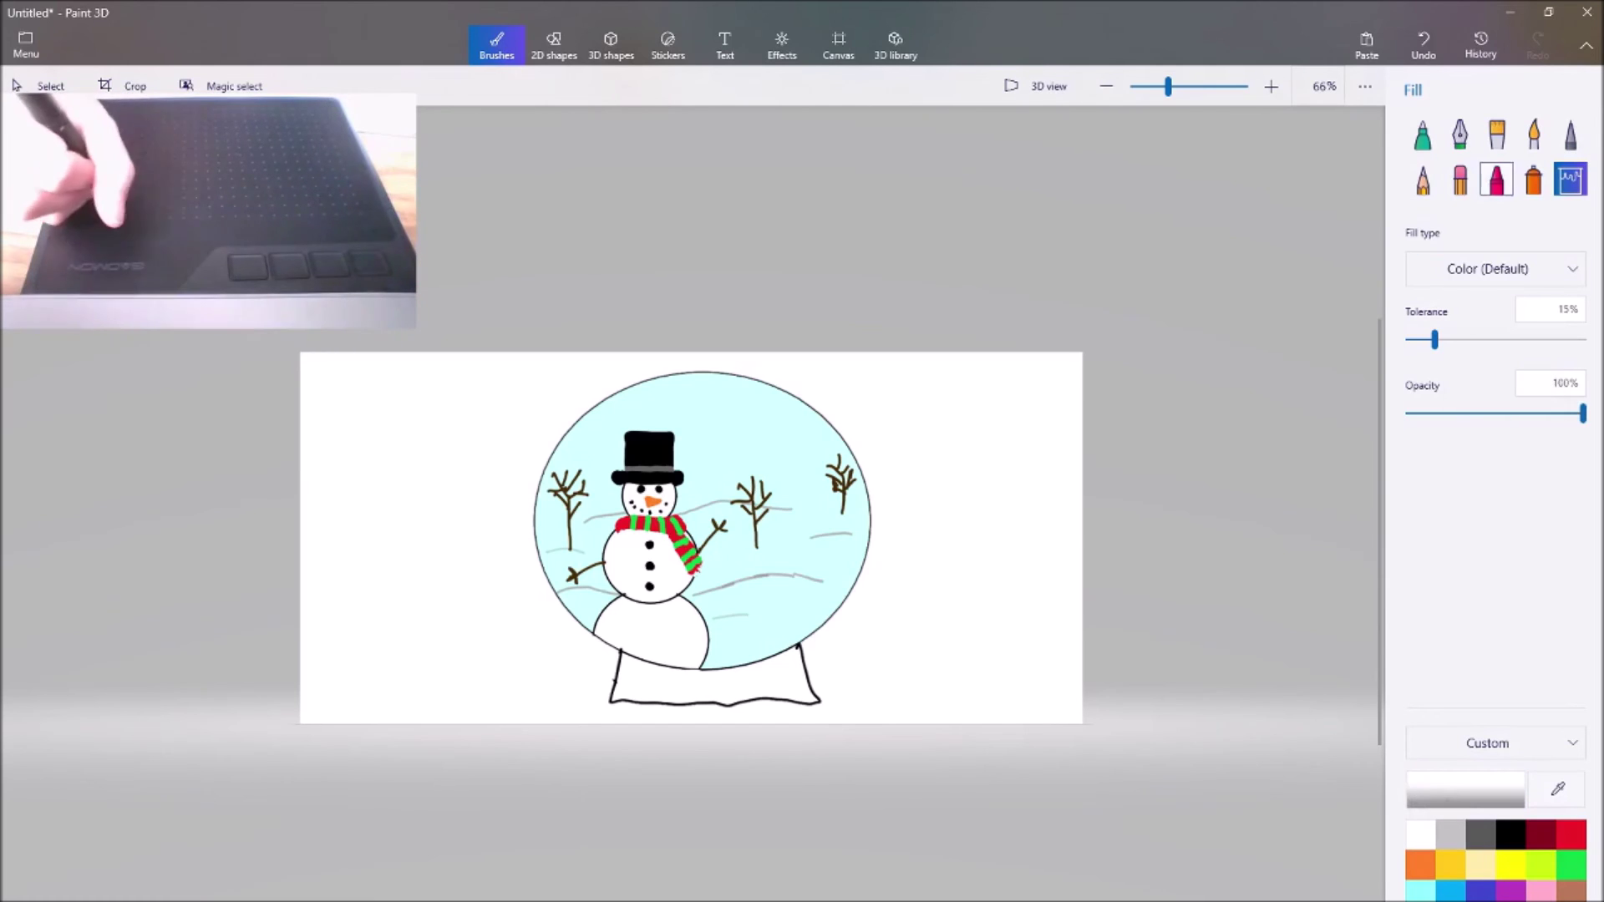
click(1423, 134)
drag(693, 596, 695, 595)
click(1423, 43)
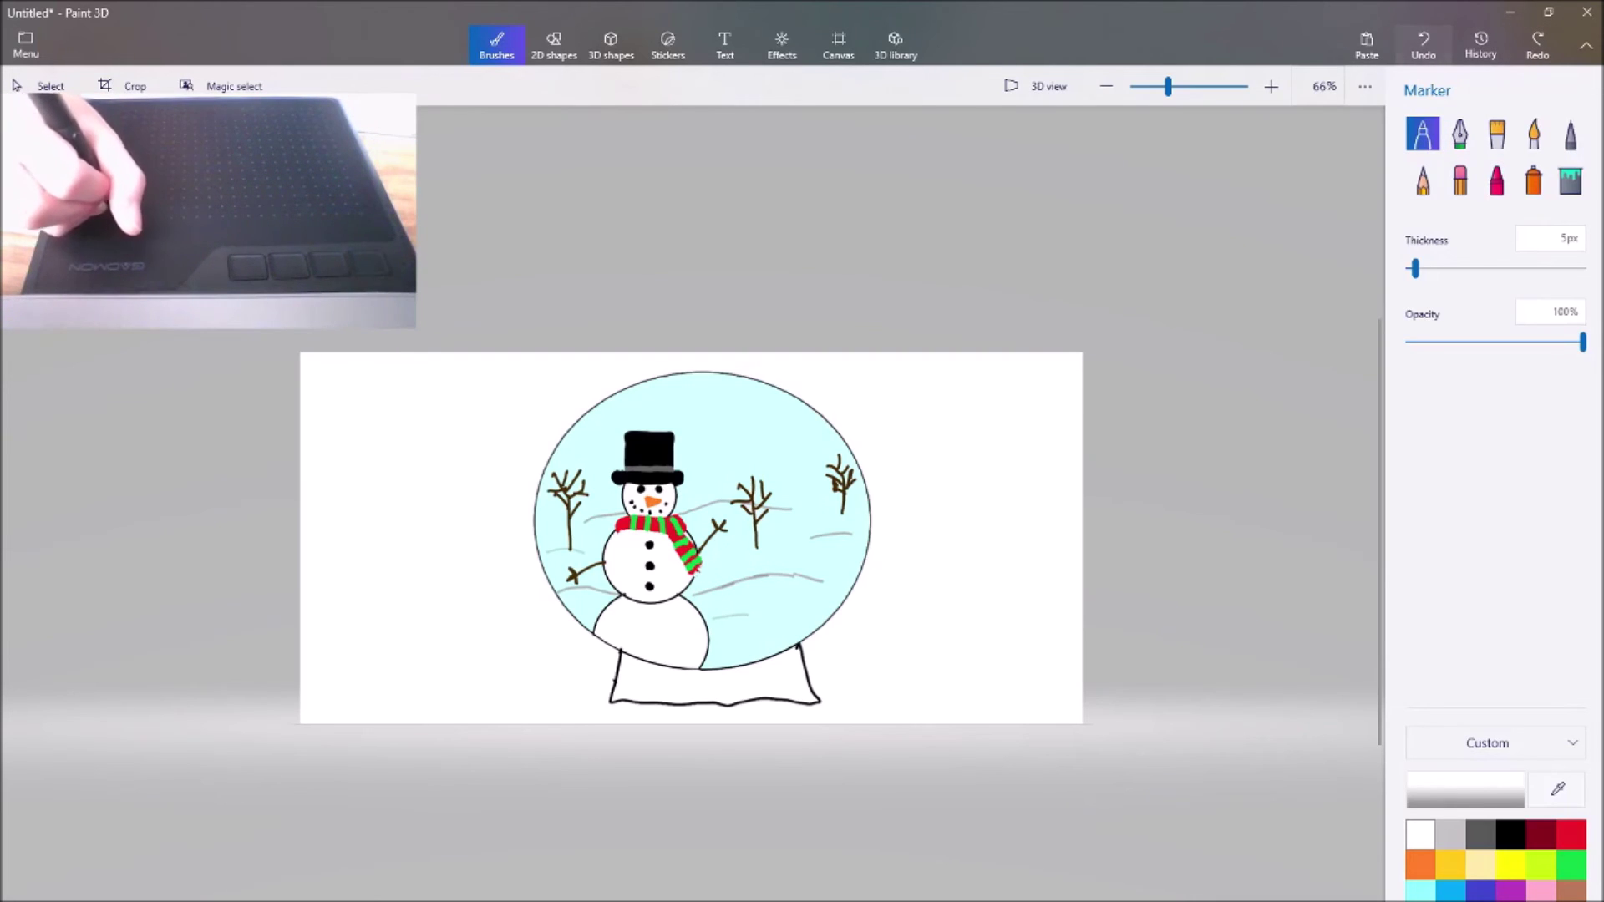
click(1423, 43)
Erase the grey snow lines on the ground to the right of the snowman, reducing the Eraser from 71 px to 32 px
click(1460, 178)
drag(823, 578, 782, 575)
drag(1415, 268, 1470, 269)
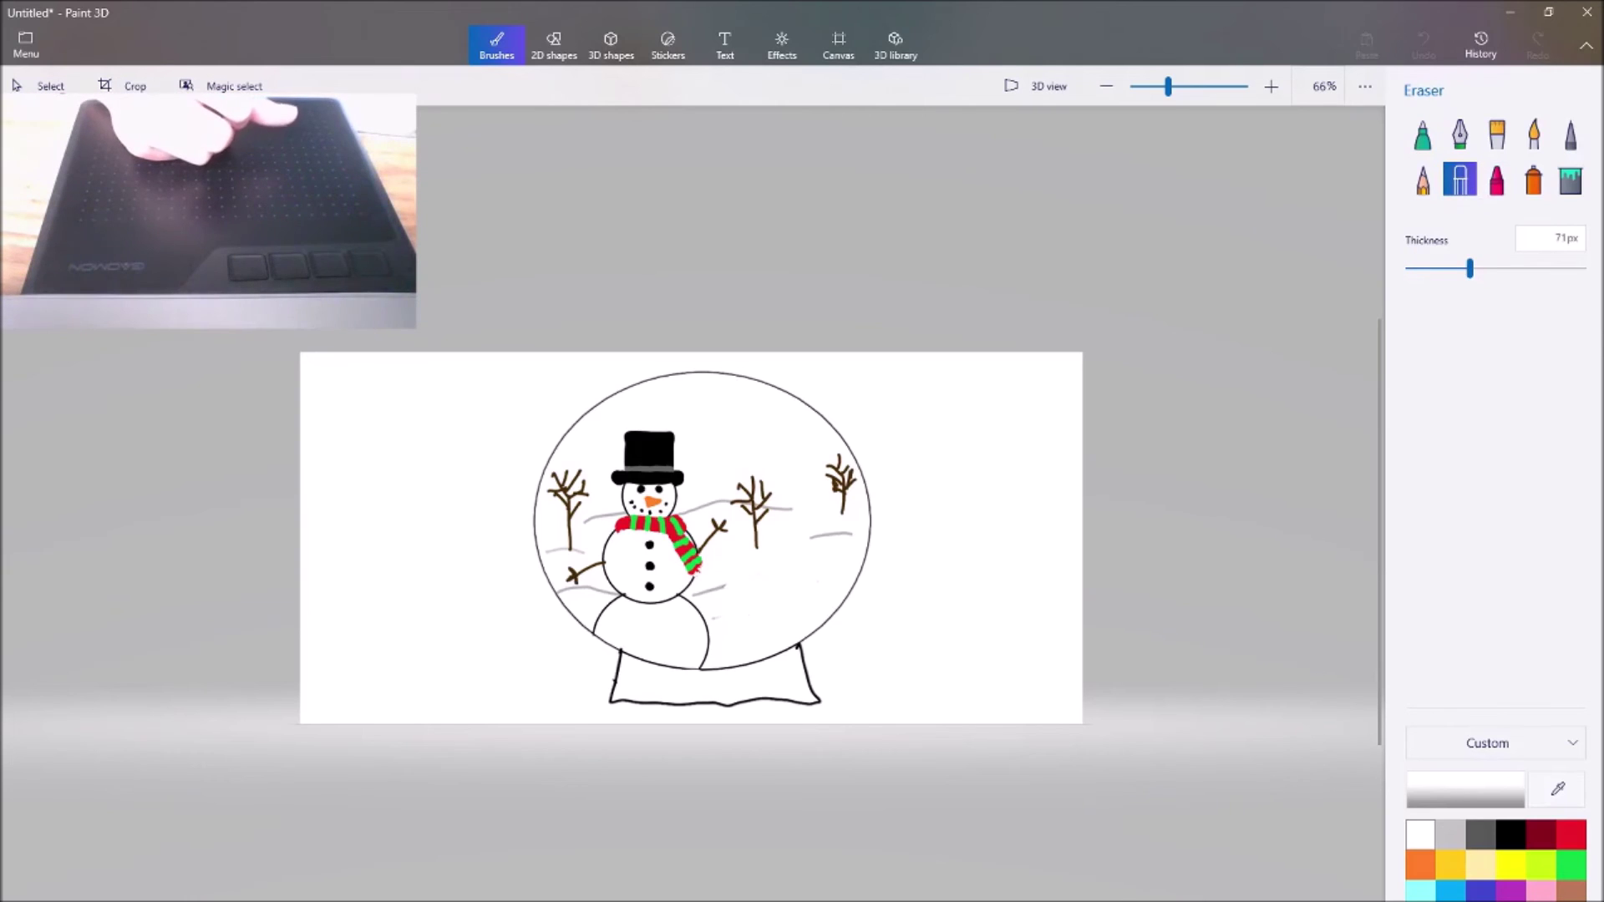
click(1426, 44)
click(1425, 43)
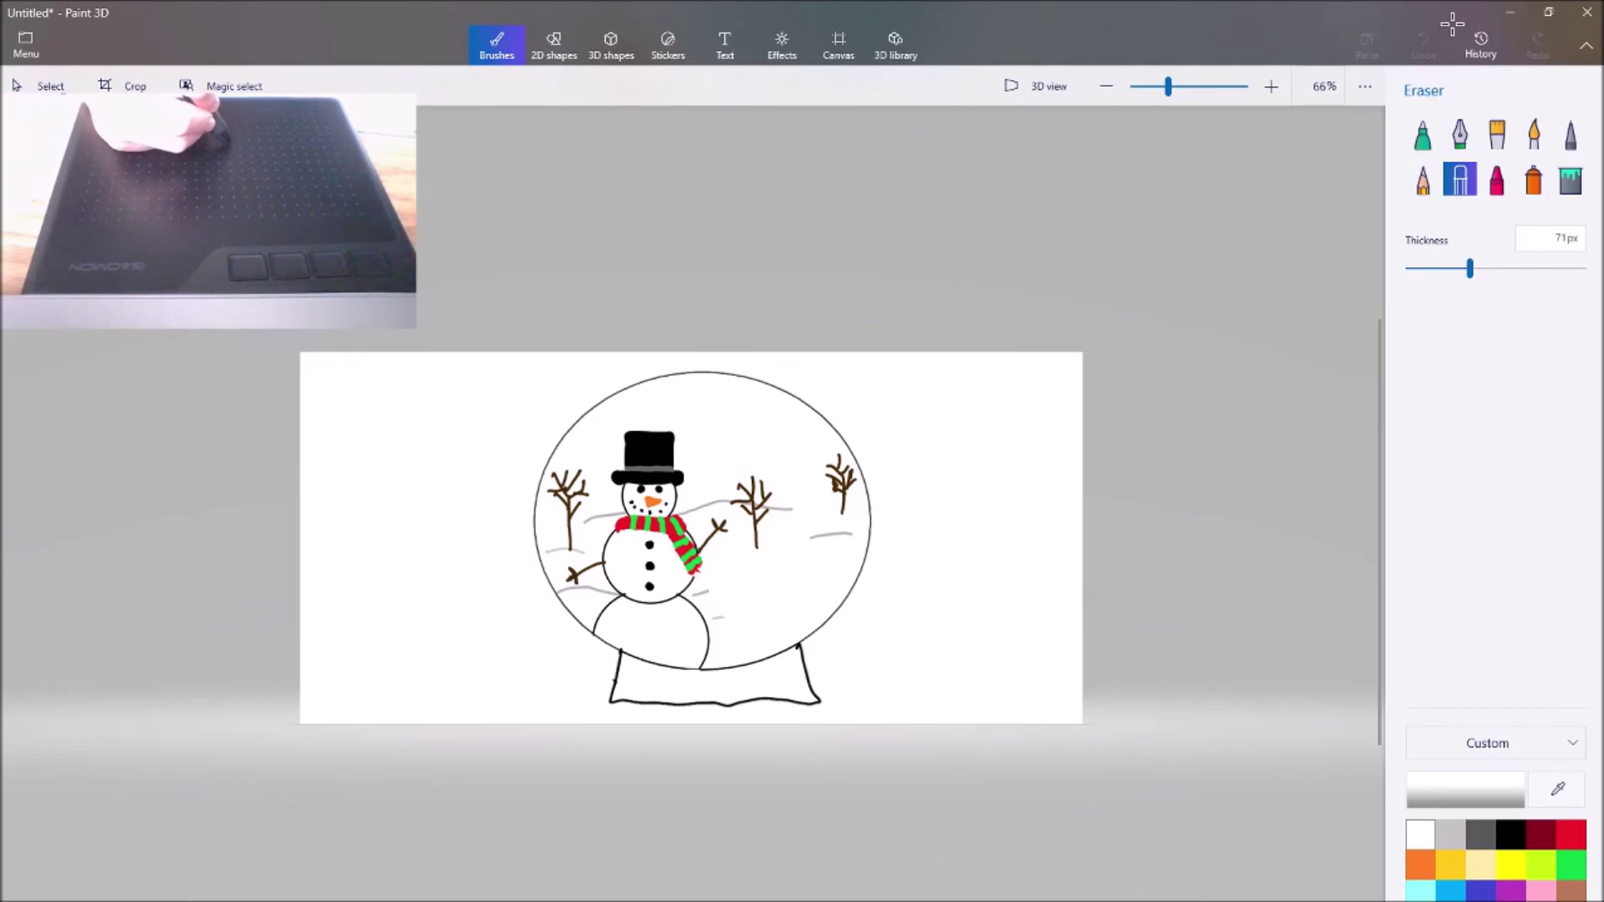
drag(1469, 269, 1435, 268)
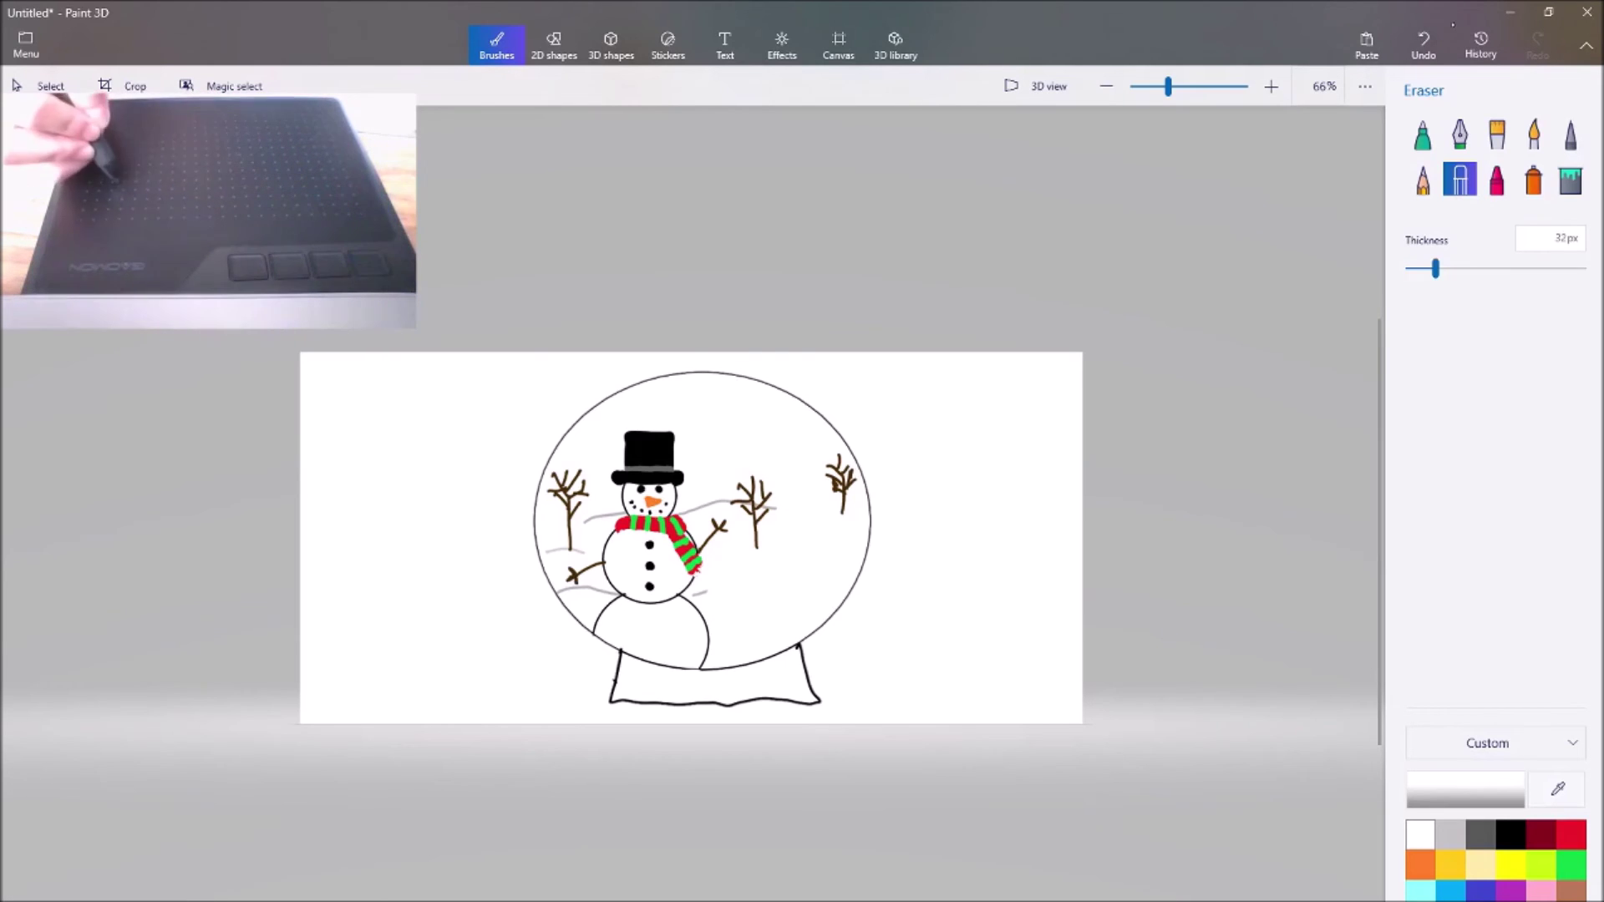
click(1425, 42)
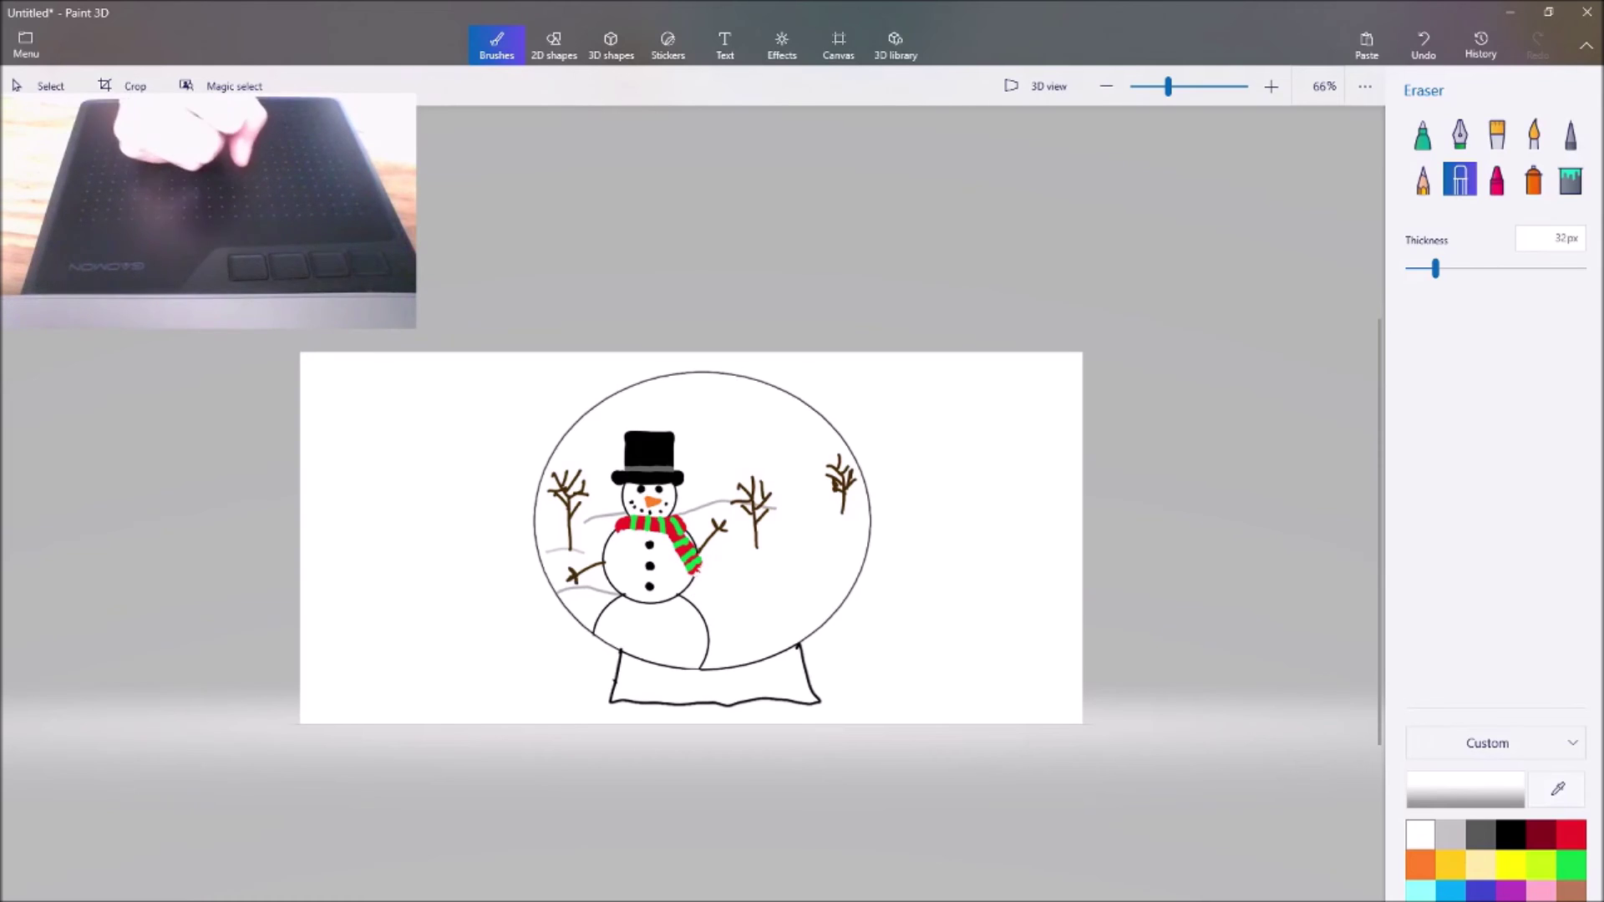
Erase the snow lines behind the snowman and beside the left tree with the 32 px Eraser
drag(722, 502, 710, 503)
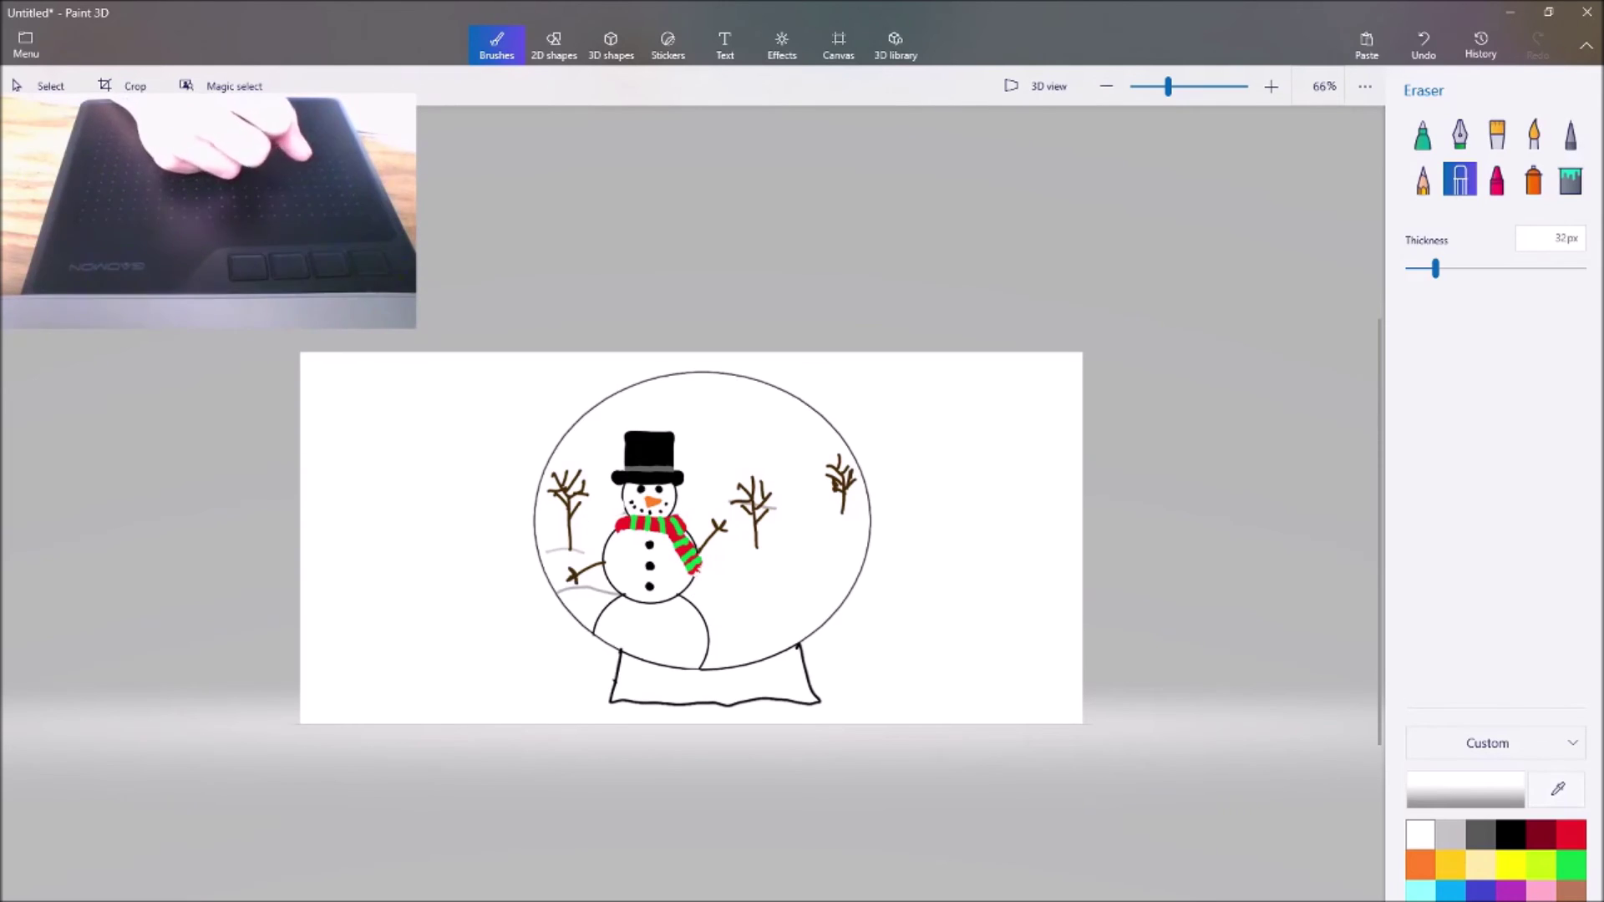
click(1424, 44)
drag(606, 517, 581, 553)
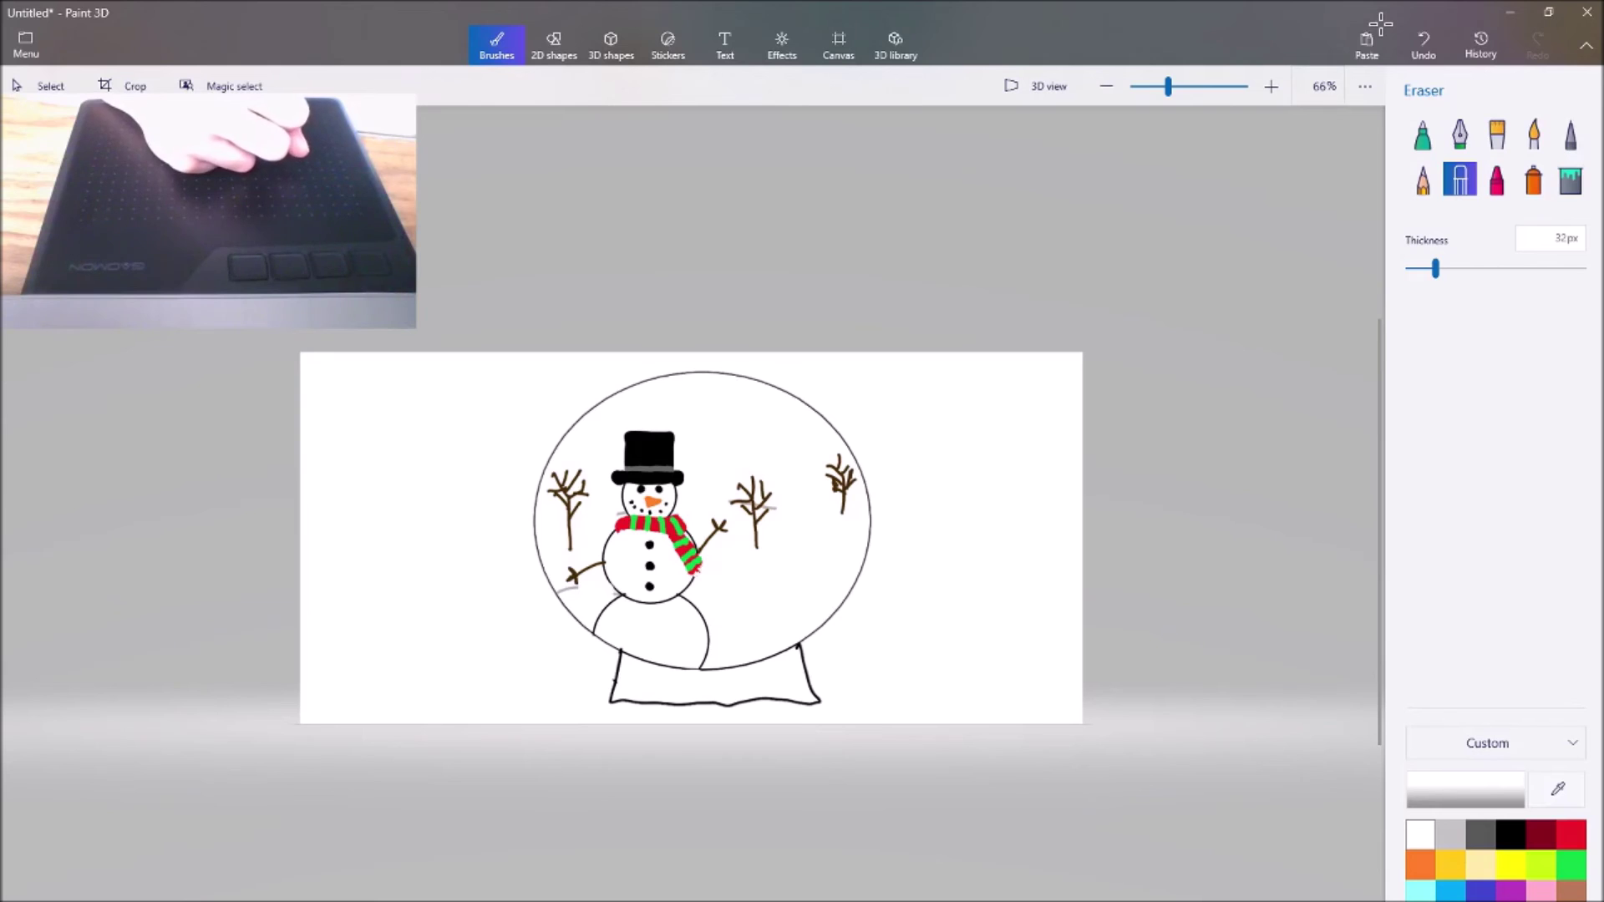
click(1424, 44)
click(1423, 44)
Erase the last snow line below the snowman's left twig arm, using the Eraser at 13 px and 3 px and keeping the arm
drag(1436, 269, 1420, 269)
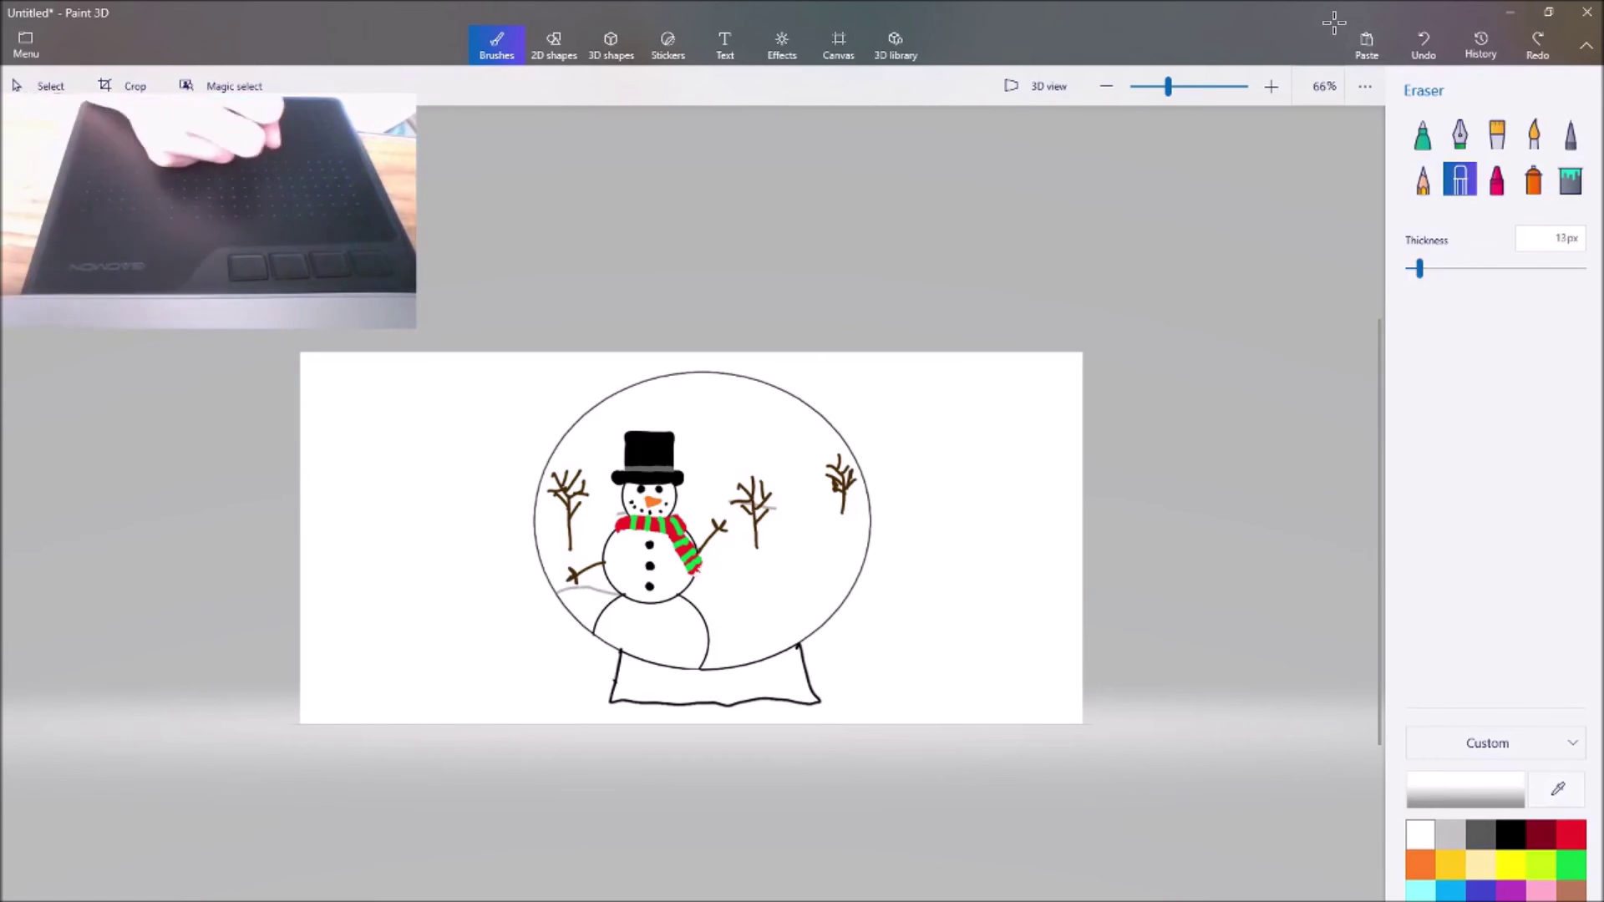
drag(588, 589, 604, 592)
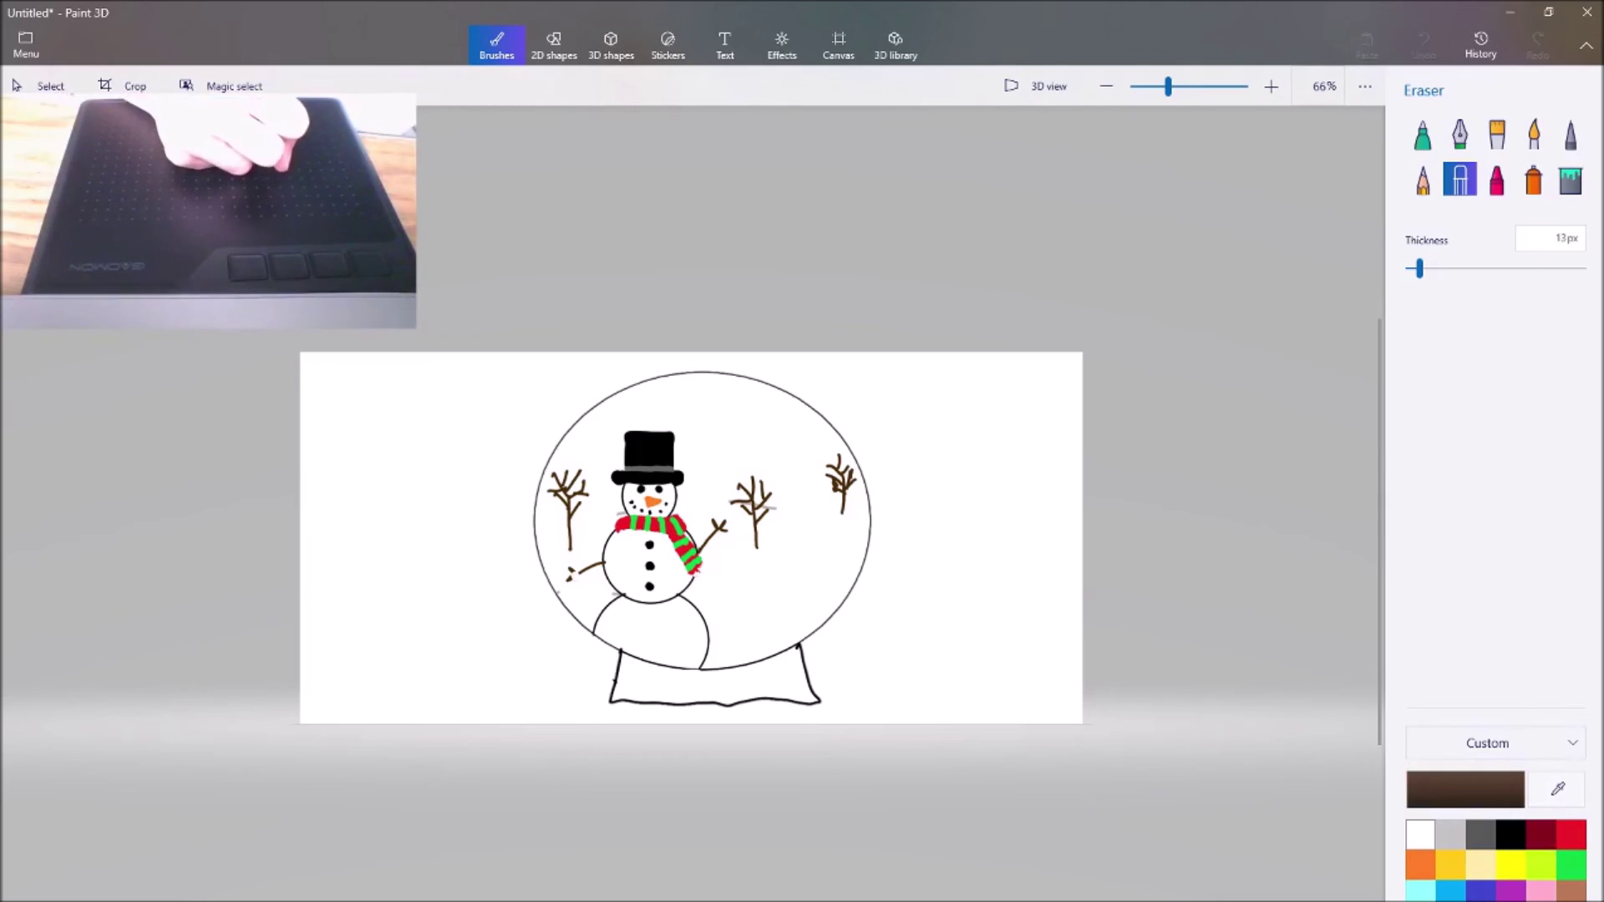
click(1424, 44)
click(1424, 44)
drag(1420, 269, 1410, 268)
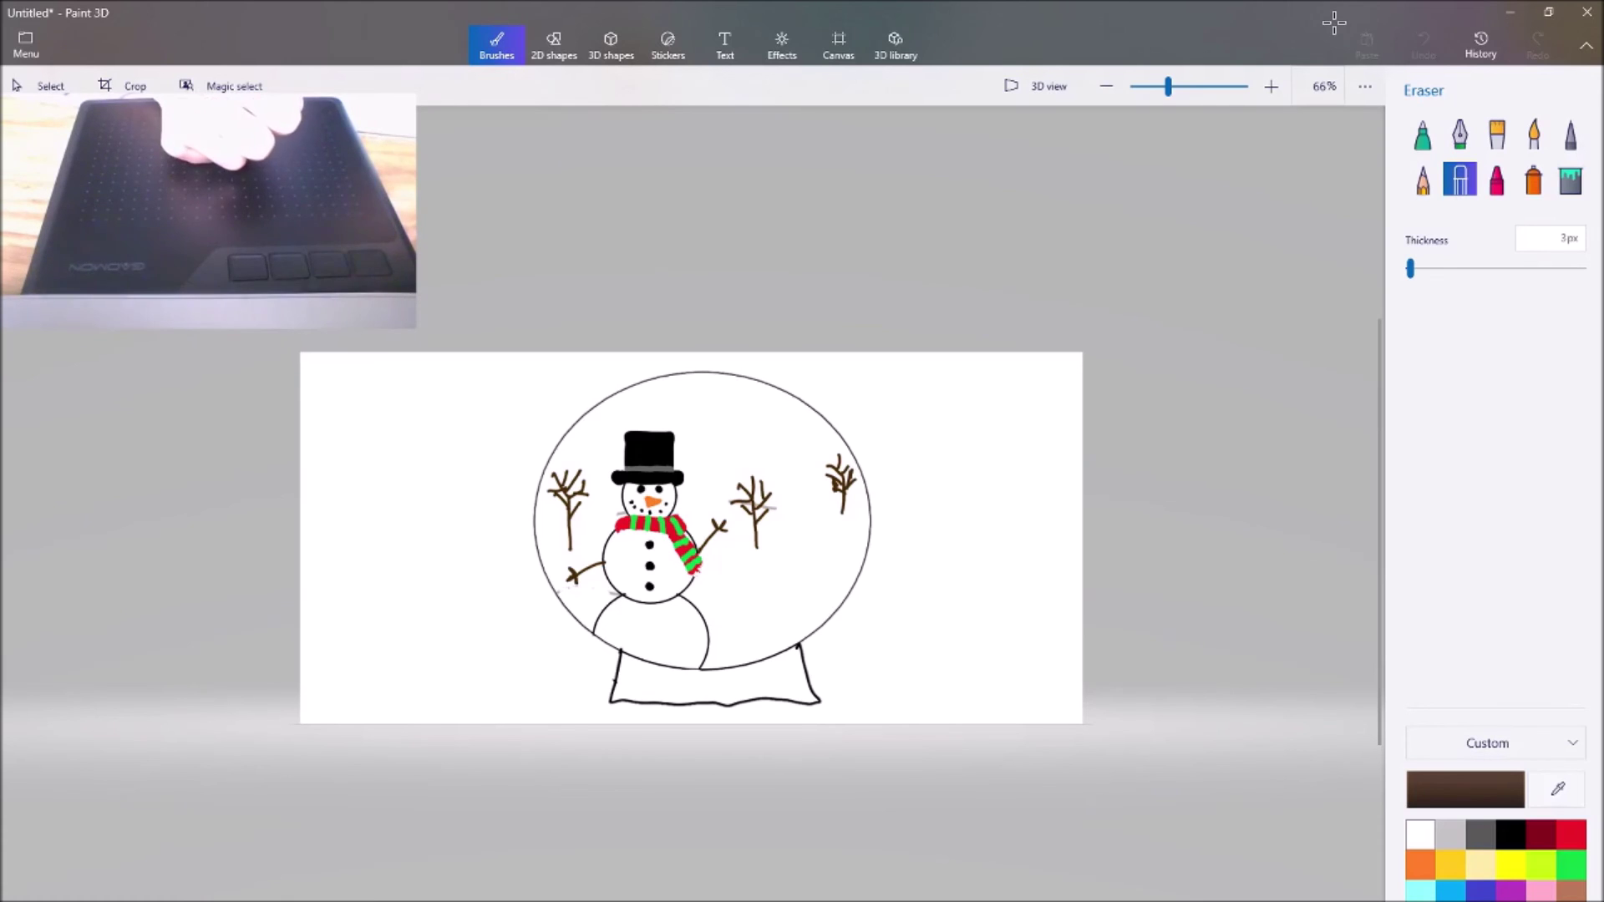
Fill the canvas and the globe's background around the snowman with light turquoise, using the Fill tool at 100% opacity
click(1571, 181)
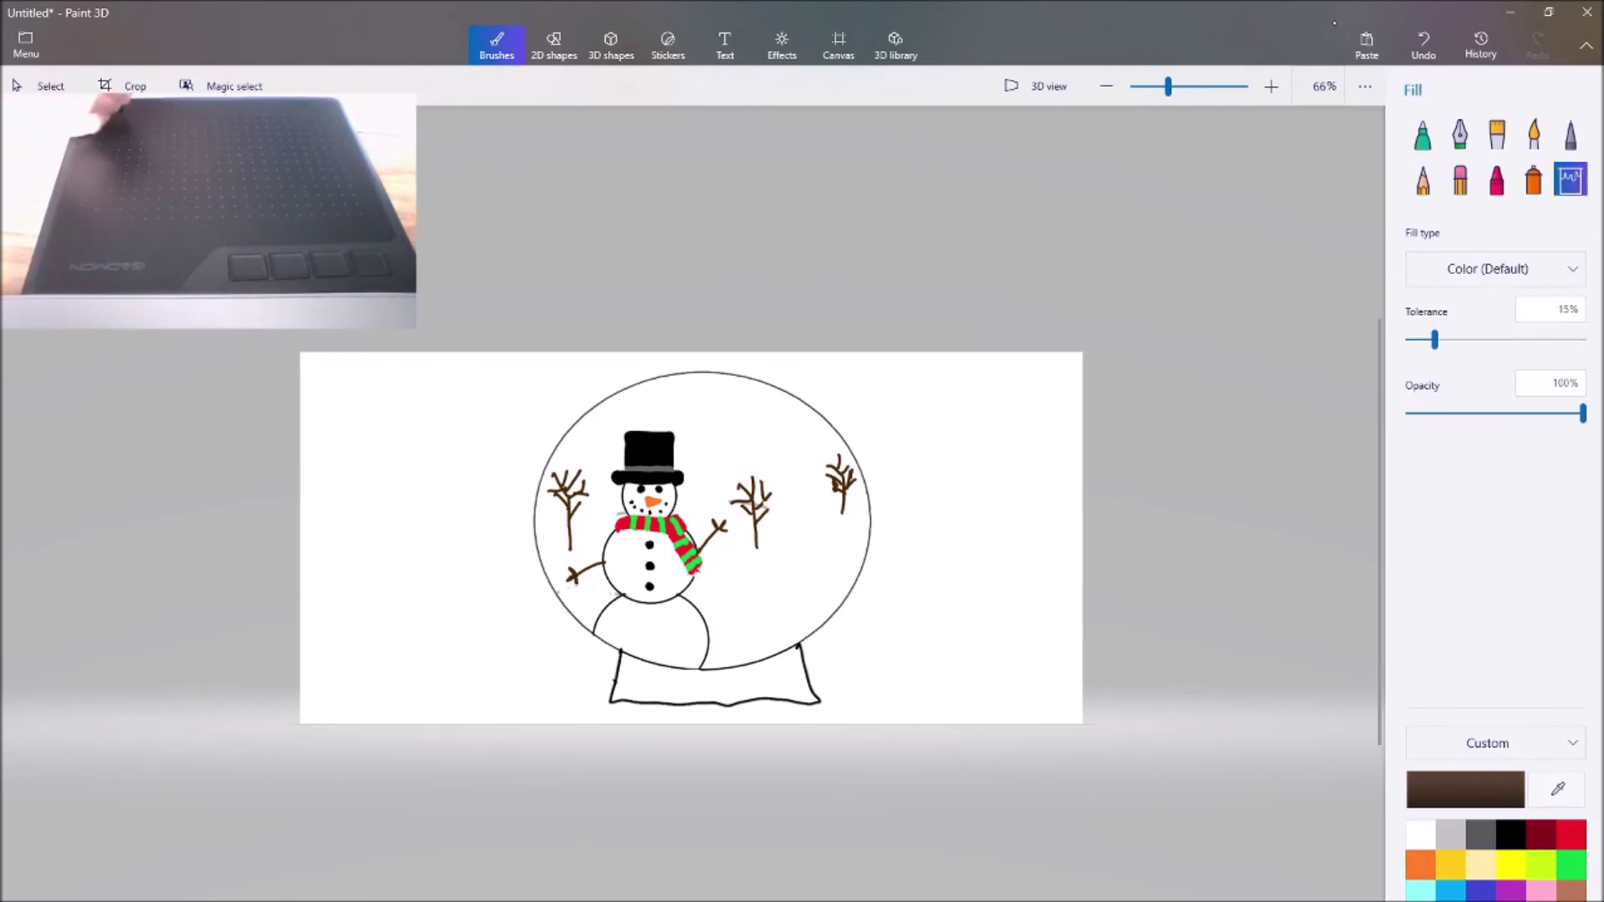
click(1465, 789)
drag(861, 510, 683, 364)
click(713, 662)
click(806, 543)
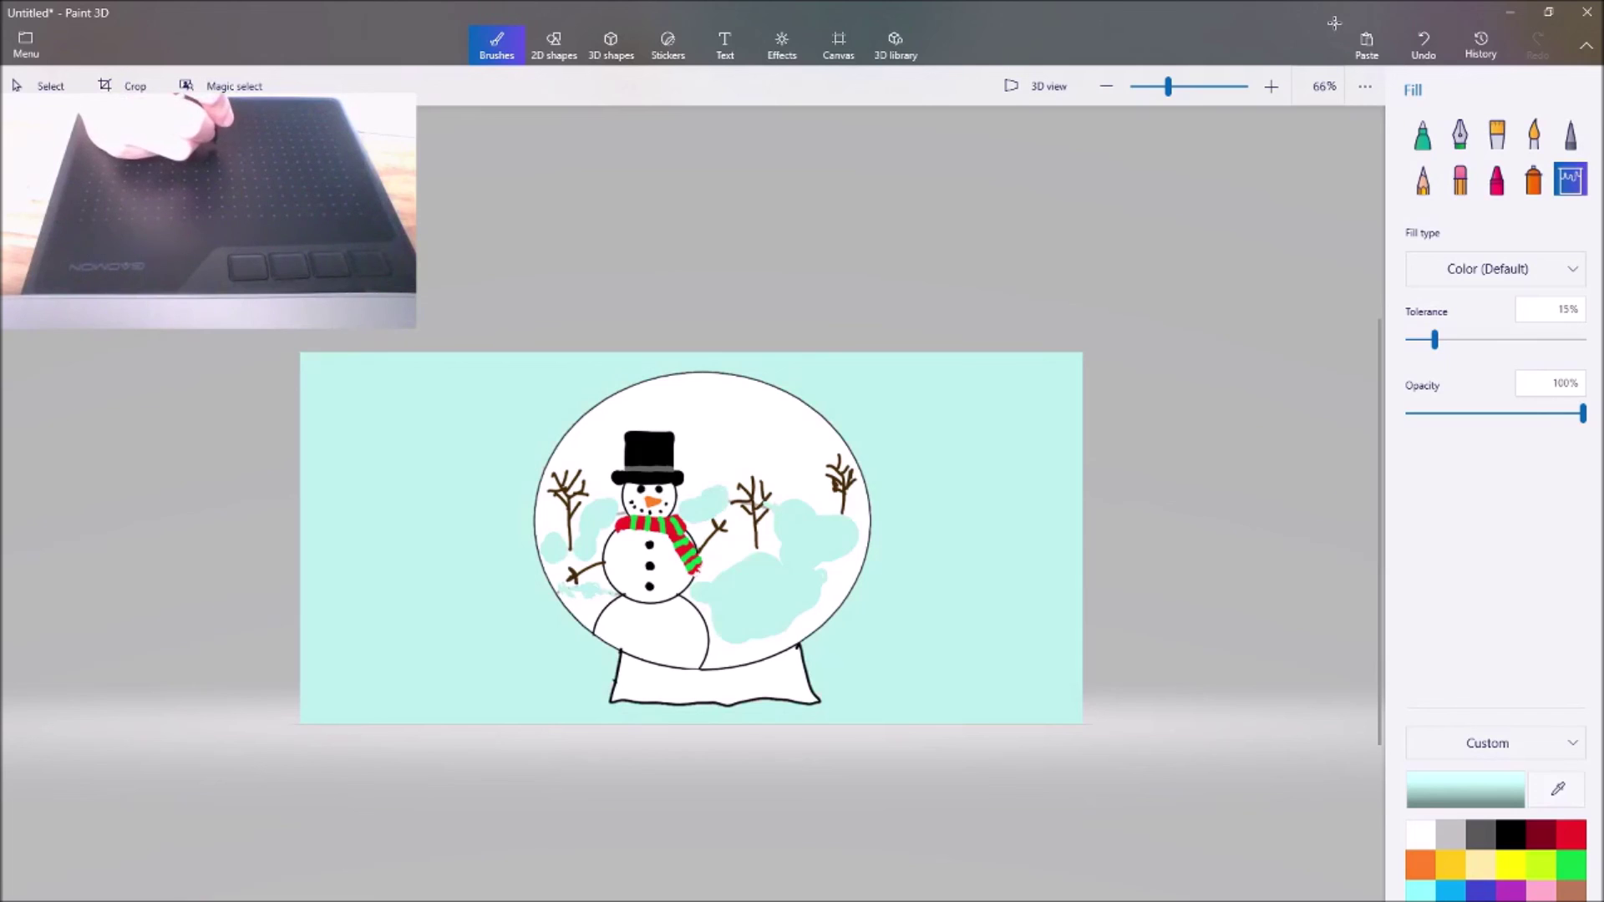
click(720, 435)
click(725, 548)
click(583, 613)
click(700, 531)
Undo the full-strength fills and recolour the canvas and globe background with light turquoise at 53% opacity
click(1424, 45)
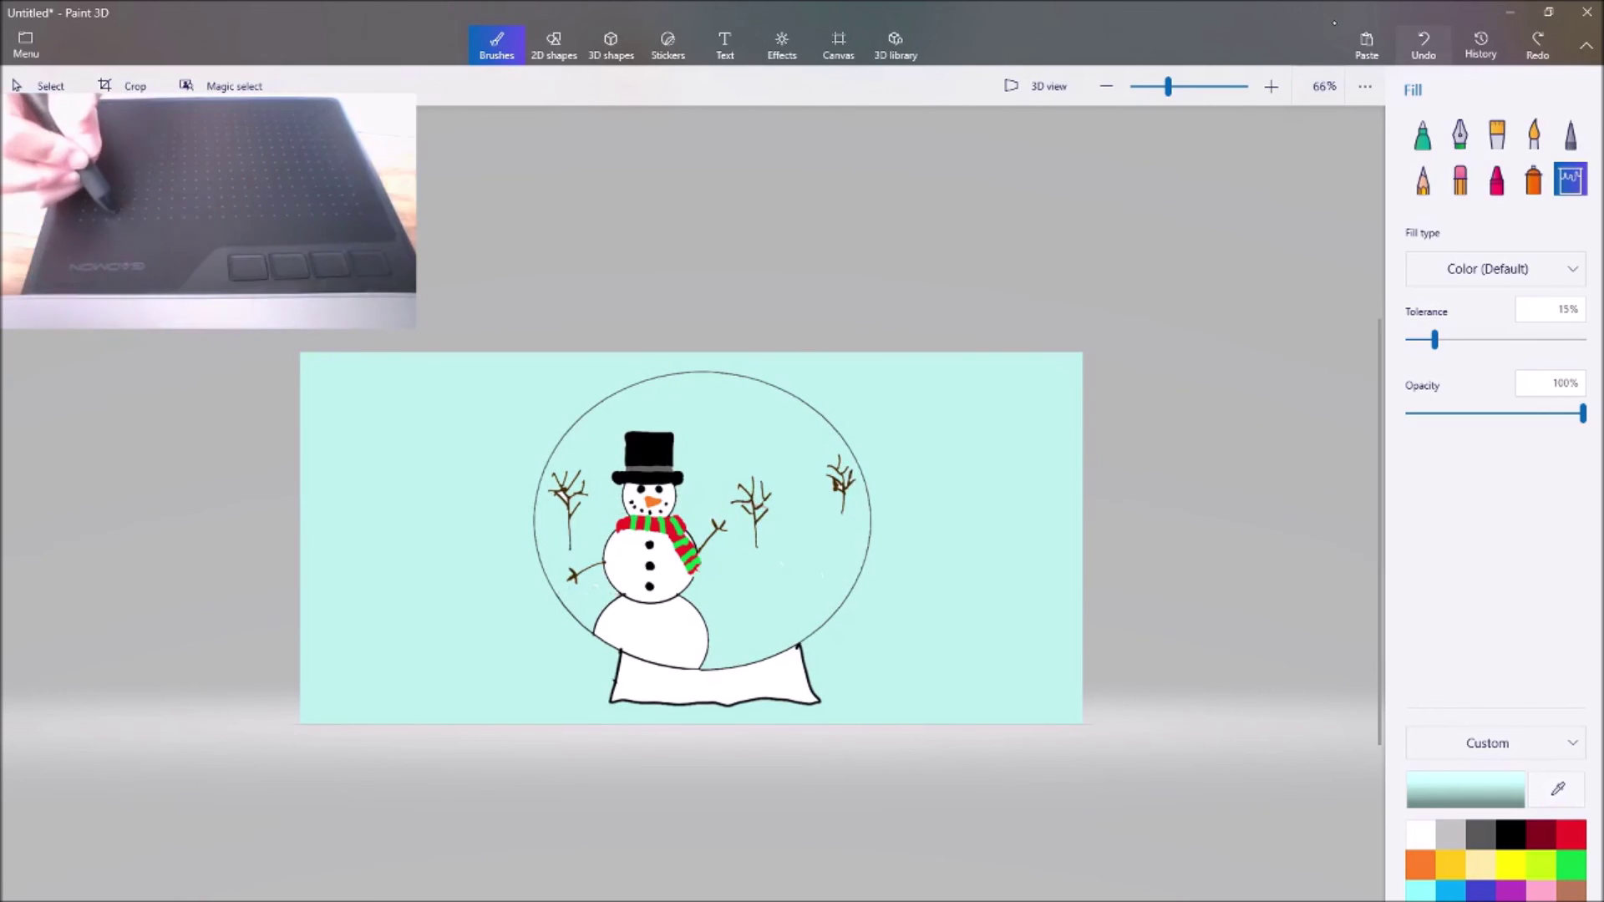
click(1424, 46)
click(1424, 45)
click(1424, 45)
click(1537, 45)
click(1424, 45)
drag(1582, 414, 1501, 414)
click(944, 442)
click(1424, 43)
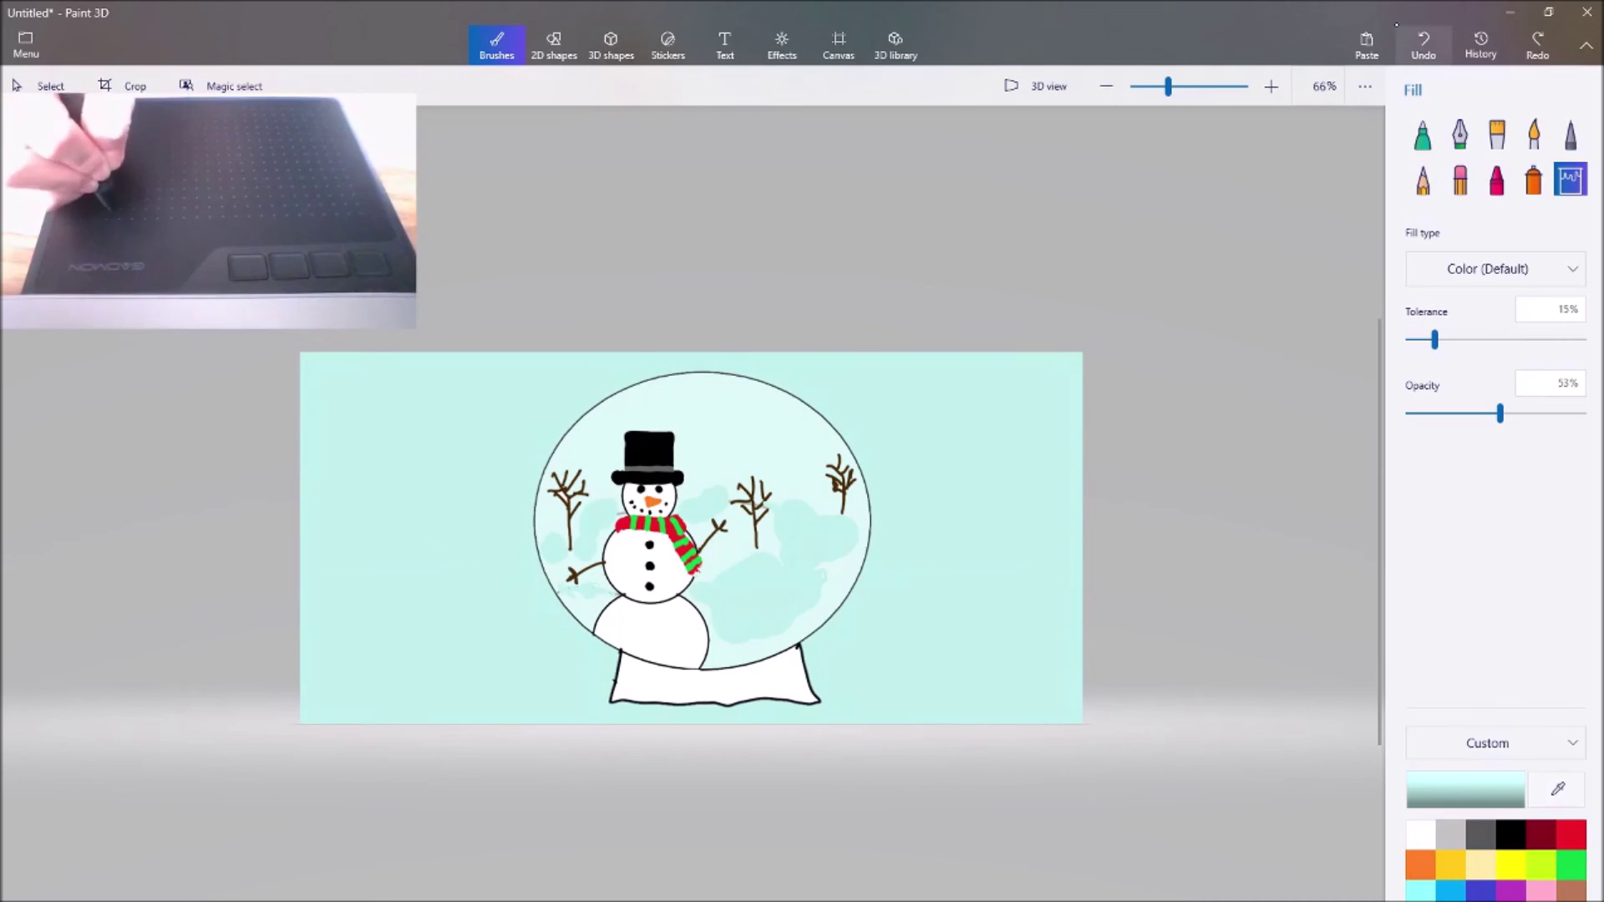
click(1424, 44)
Try filling the canvas outside the globe with white, at 53% opacity and with the Side fill type at 100% opacity
click(1421, 835)
click(961, 501)
key(ctrl+z)
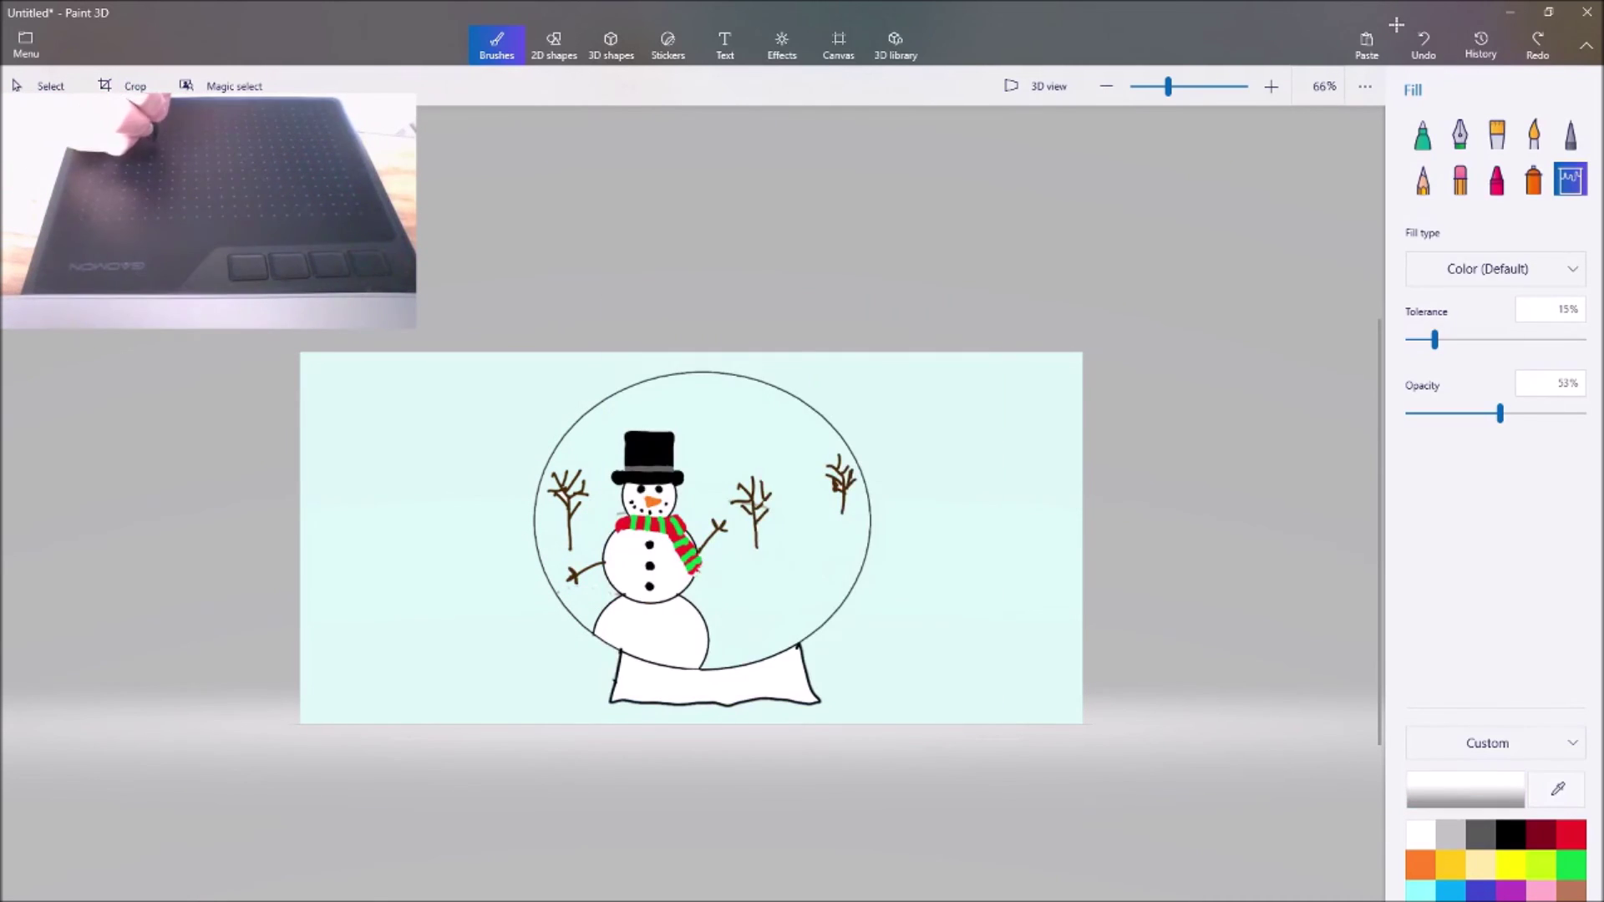
click(1495, 269)
click(1487, 303)
click(961, 502)
click(1424, 43)
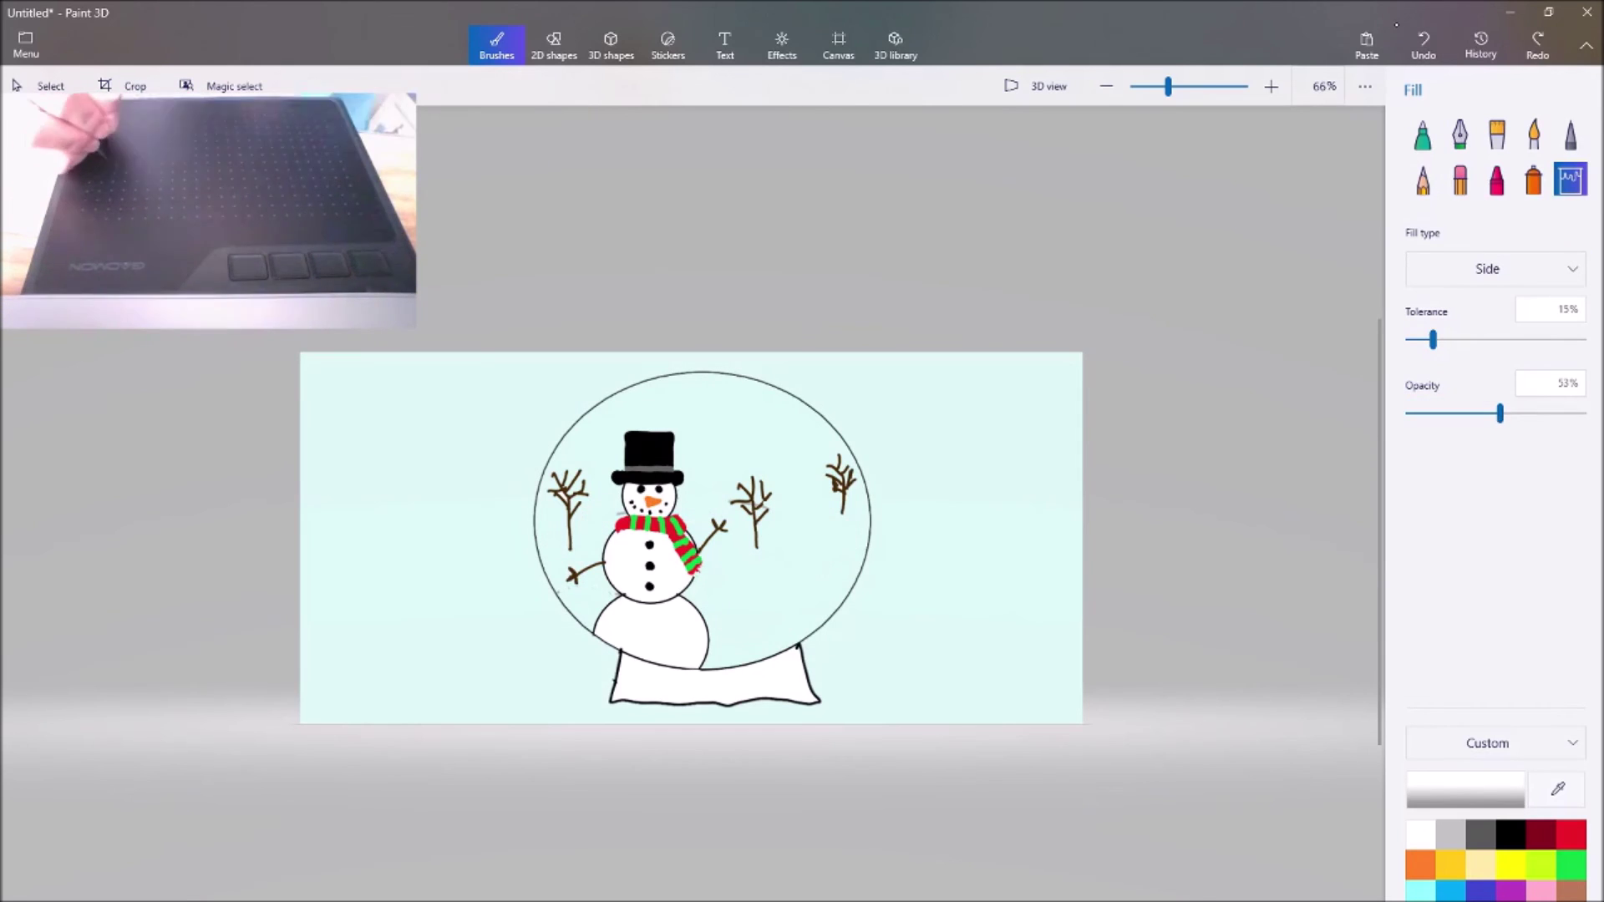
drag(1500, 414, 1583, 413)
click(961, 502)
click(1424, 43)
Draw white snow lines across the globe with the 5 px Marker and dot white snowflakes around the snowman at 10 px
click(1423, 134)
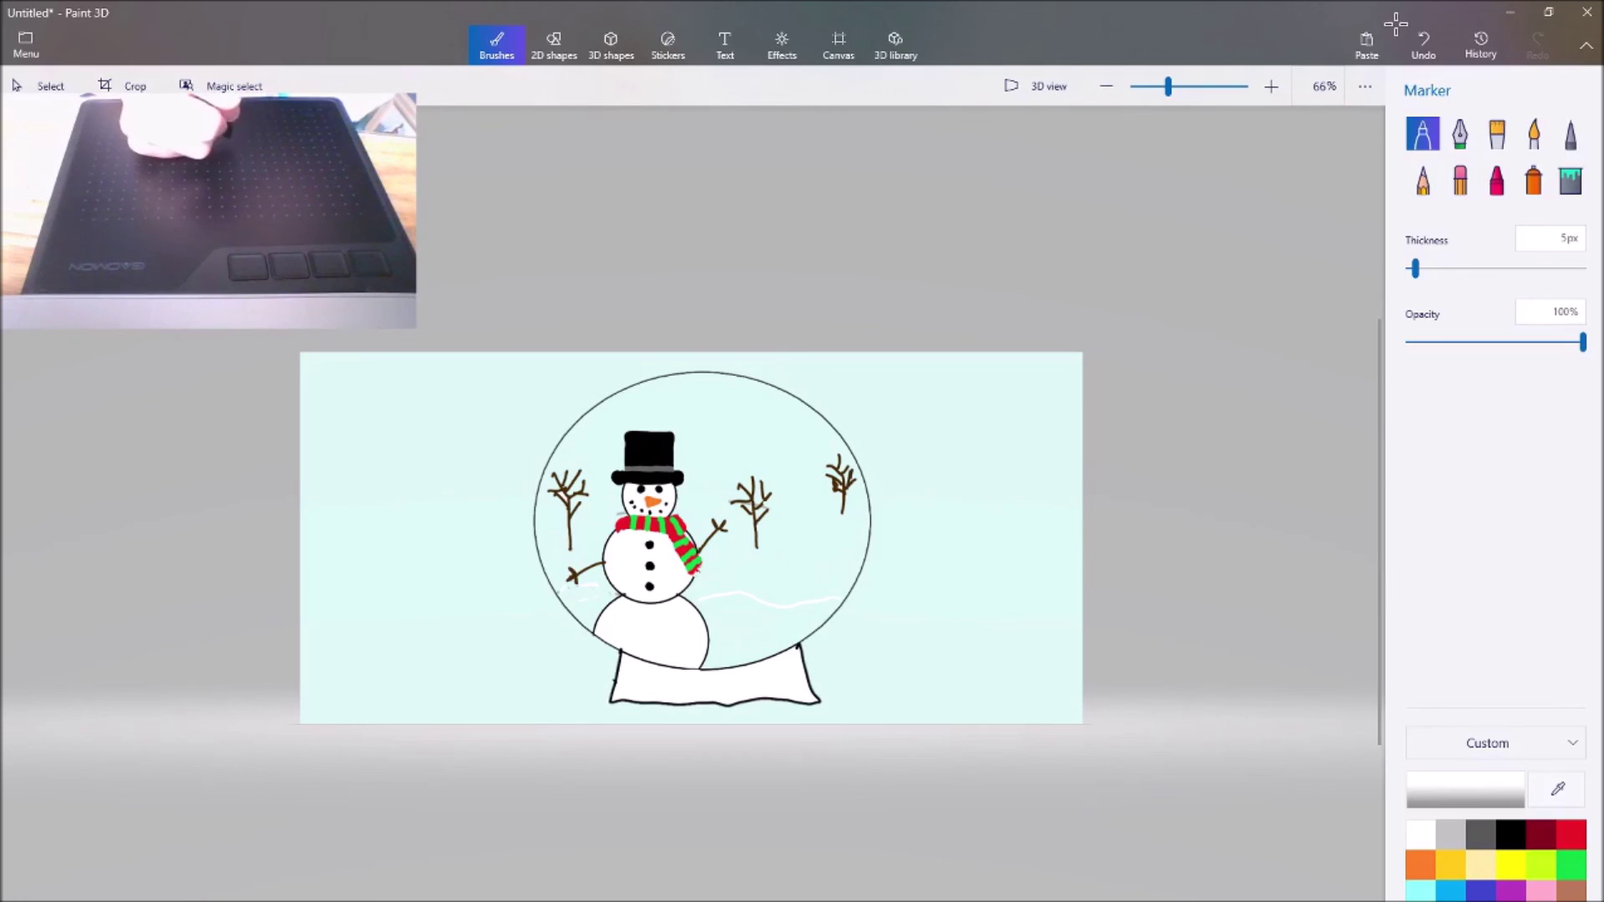
drag(748, 560, 778, 561)
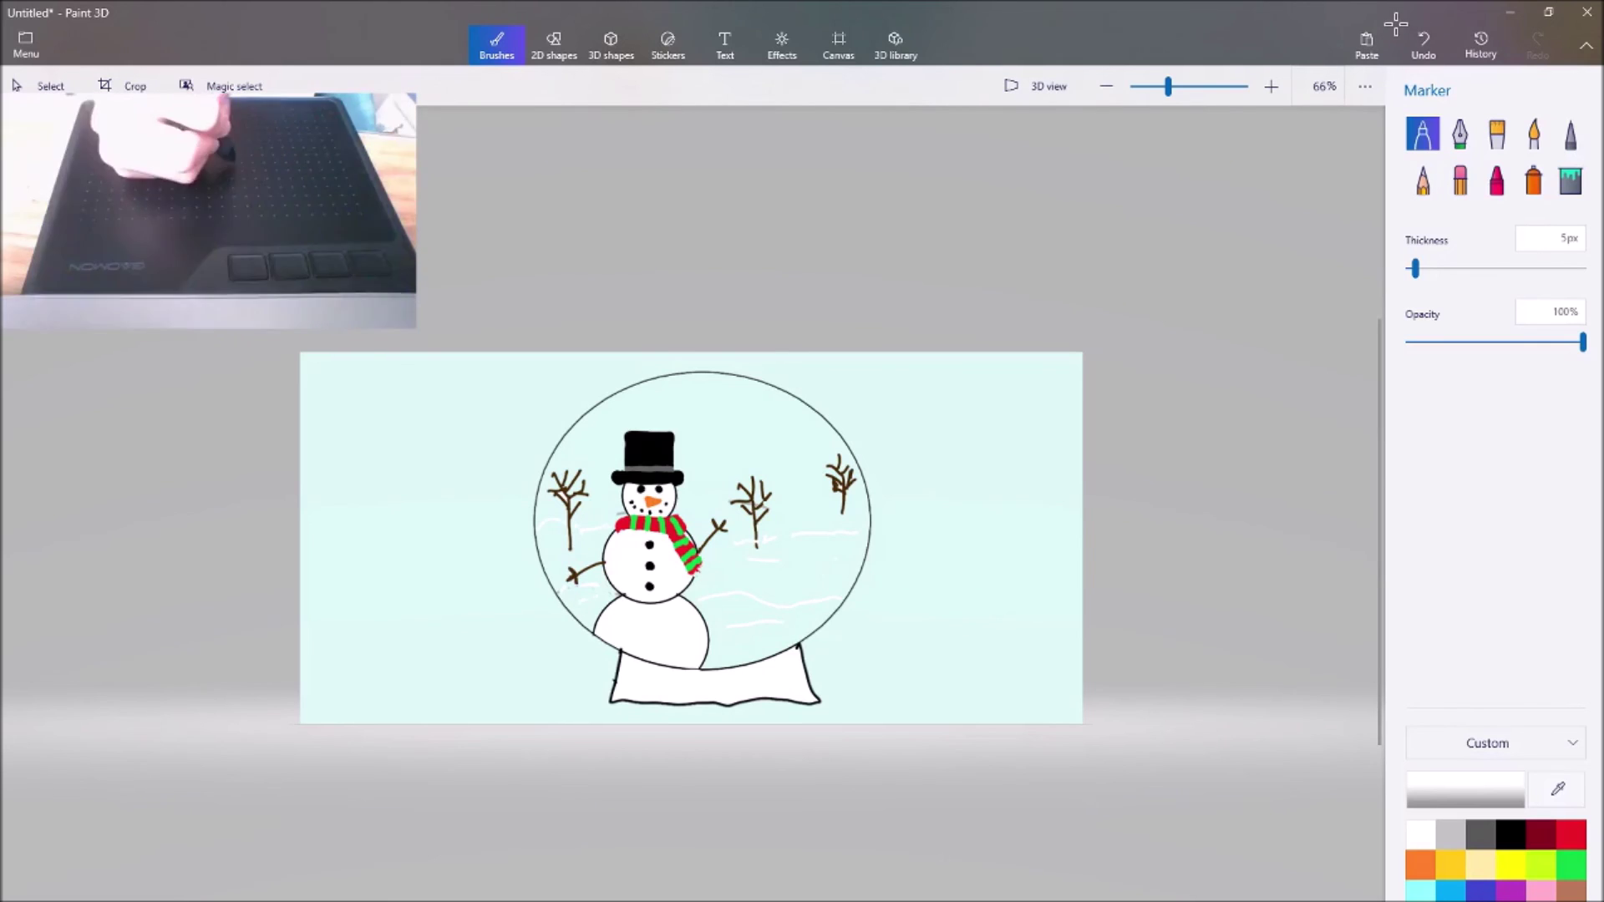
drag(1416, 268, 1424, 268)
click(781, 429)
click(712, 454)
click(799, 486)
click(833, 558)
click(590, 543)
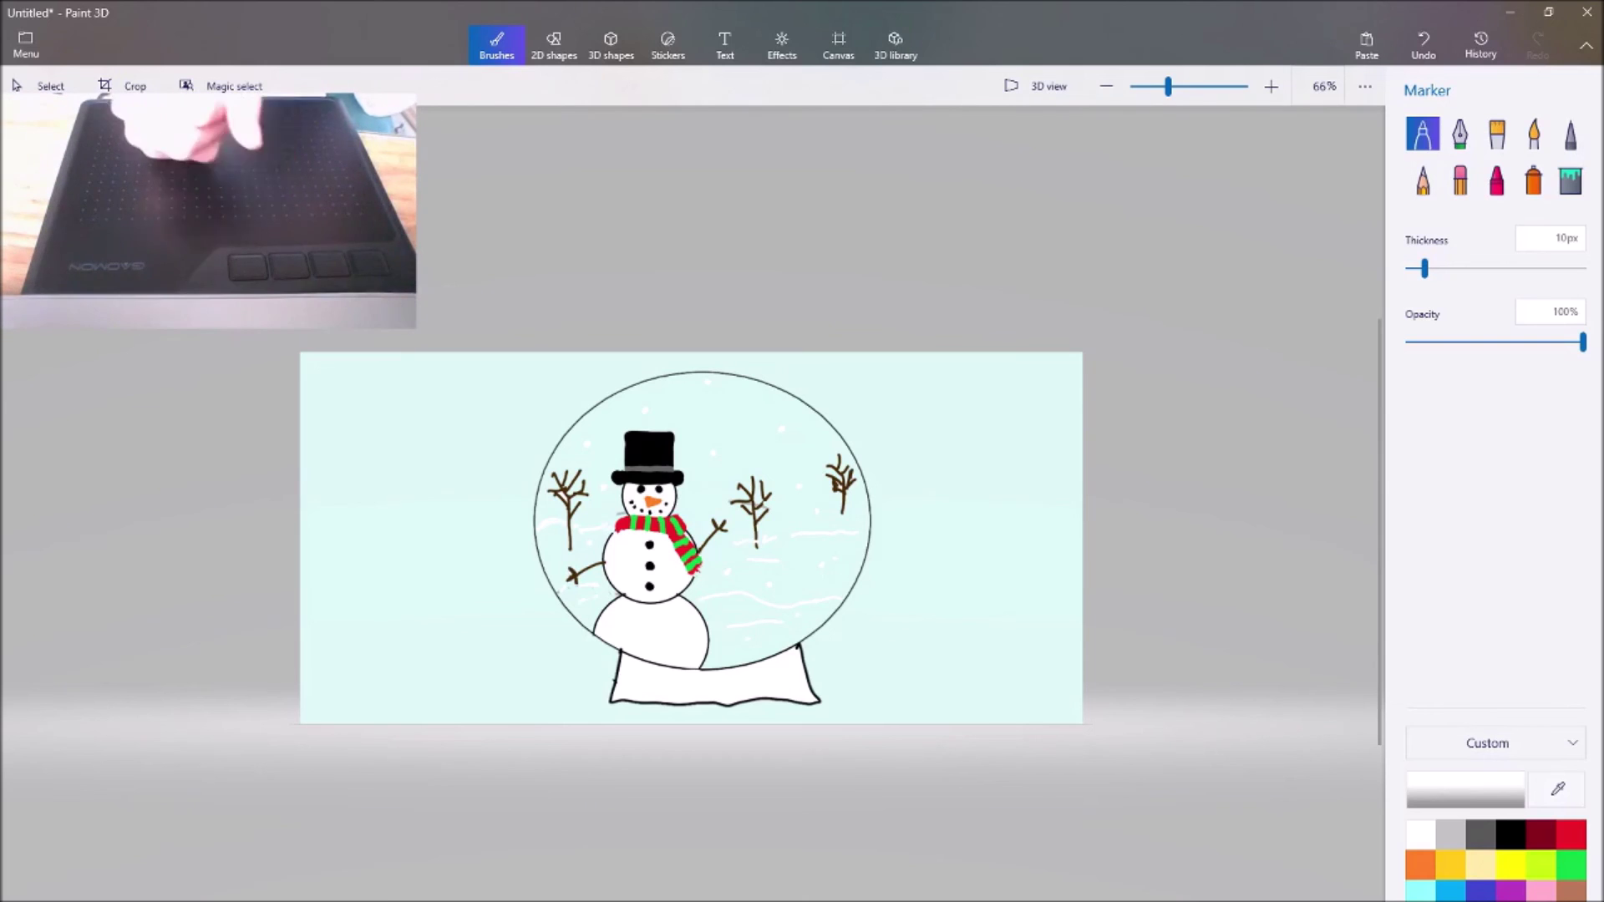
Paint the ground inside the globe white around the snowman with a much thicker Marker
drag(1425, 268, 1509, 268)
mouse_move(764, 599)
mouse_down()
mouse_move(837, 565)
mouse_move(731, 622)
mouse_move(781, 631)
mouse_up()
click(554, 549)
click(585, 603)
click(585, 548)
Paint the turquoise canvas around the outside of the globe white with the Marker at its largest thickness
drag(462, 552, 476, 622)
drag(1508, 268, 1583, 269)
mouse_move(385, 510)
mouse_down()
mouse_move(388, 381)
mouse_move(501, 693)
mouse_move(614, 695)
mouse_move(1015, 381)
mouse_move(1065, 619)
mouse_up()
mouse_move(889, 520)
mouse_down()
mouse_move(844, 644)
mouse_move(961, 384)
mouse_up()
drag(785, 368, 552, 427)
mouse_move(844, 372)
mouse_down()
mouse_move(944, 585)
mouse_move(1012, 631)
mouse_up()
mouse_move(1583, 268)
mouse_down()
mouse_move(1413, 269)
mouse_move(1489, 269)
mouse_up()
Try the Eraser beside the snowman's scarf, undo it, and return to the Marker at 27 px
click(1460, 179)
drag(731, 558, 708, 539)
click(1424, 46)
drag(1489, 268, 1454, 268)
click(1423, 133)
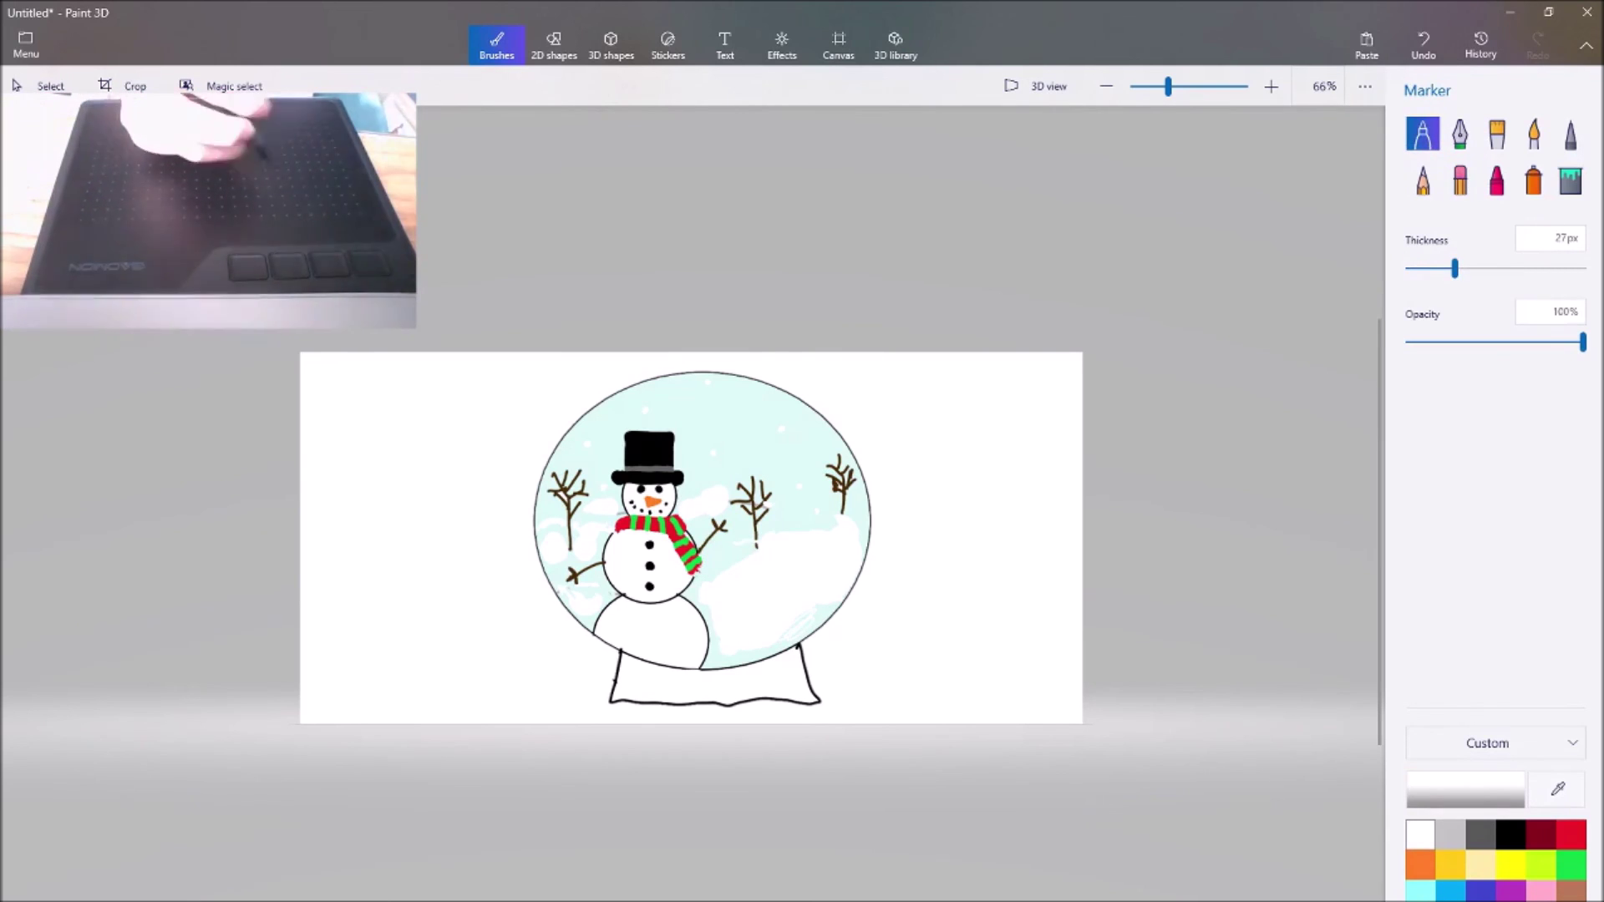
Undo the white paint, snowflakes, turquoise fills and erasures until the original grey snow lines are back
click(1424, 46)
click(1424, 46)
click(1424, 46)
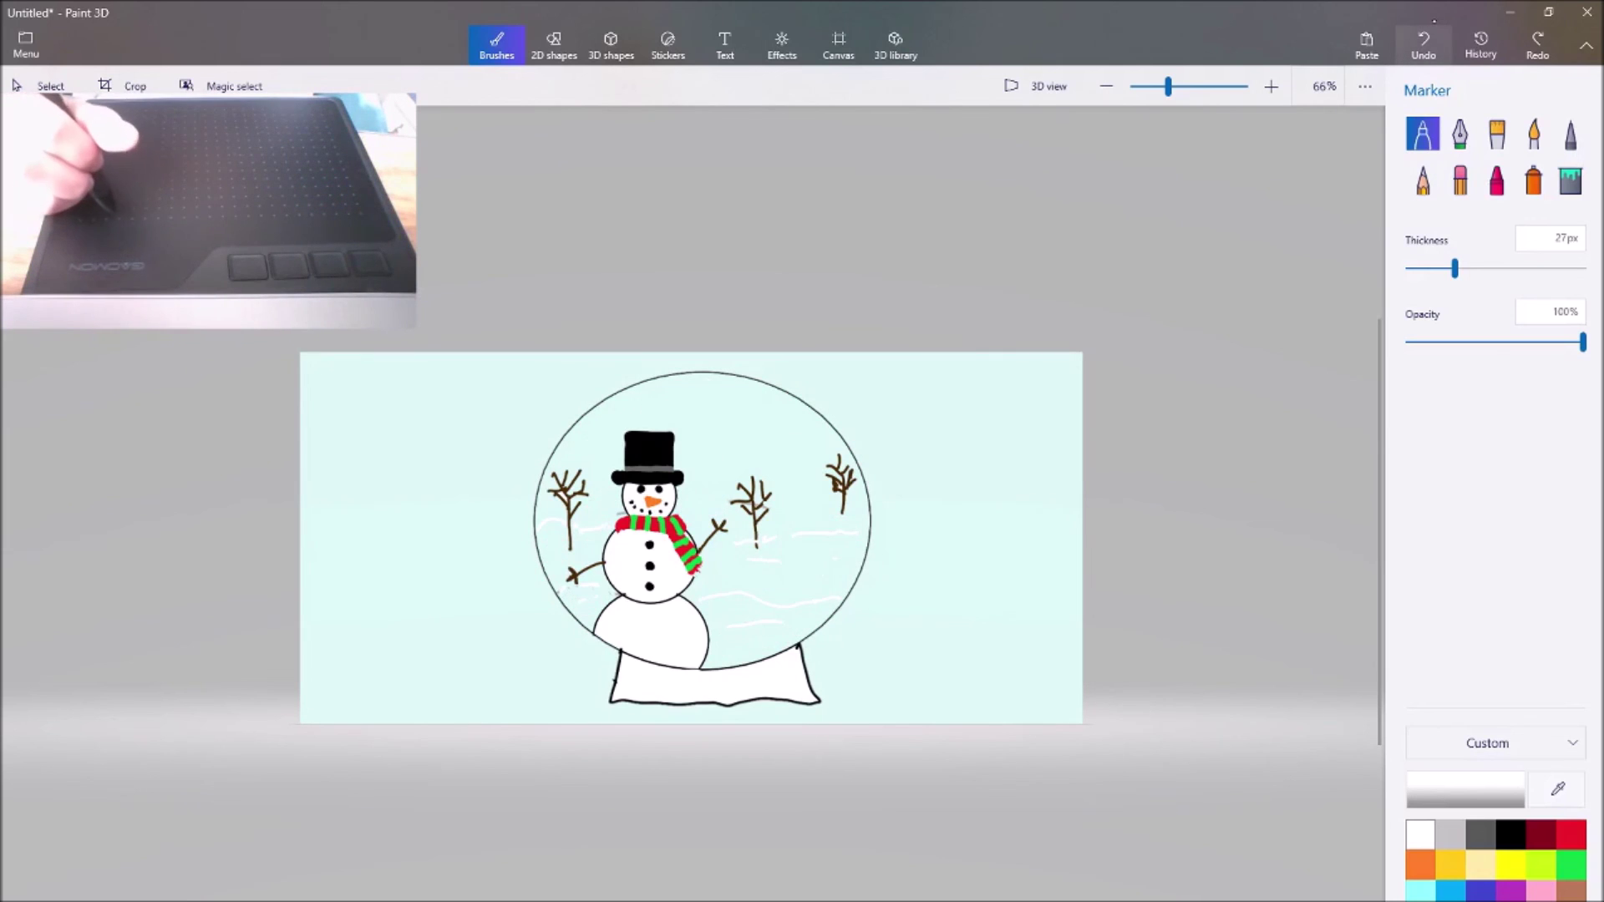
click(1424, 46)
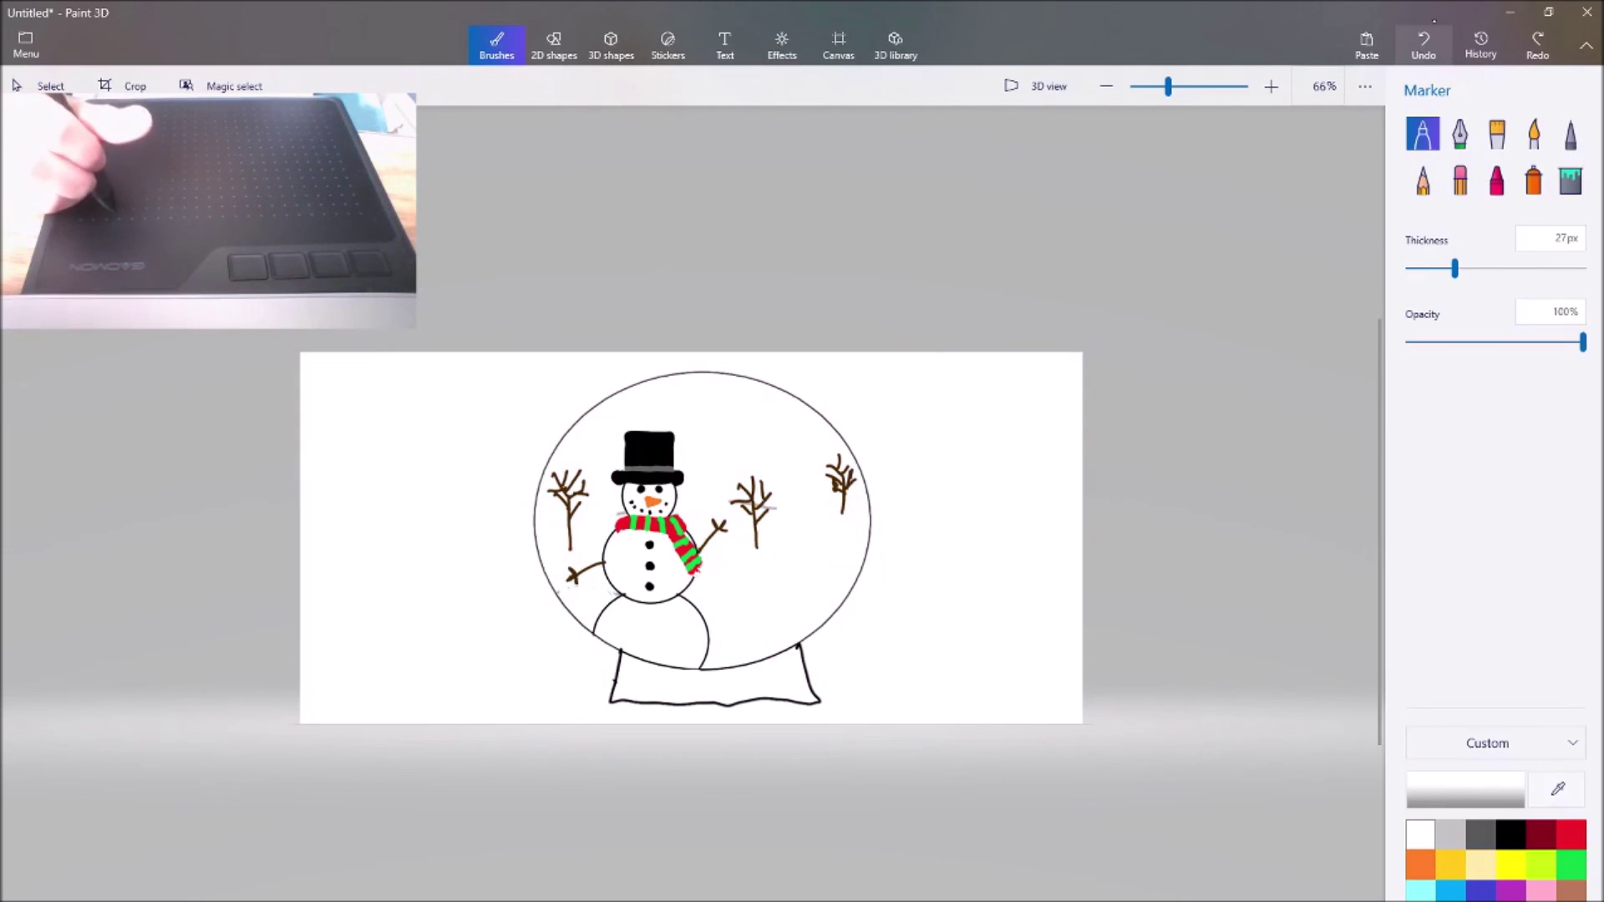
click(1424, 46)
Try filling the globe cutout with light turquoise using the Side fill type, reducing the opacity to 66%
click(1420, 891)
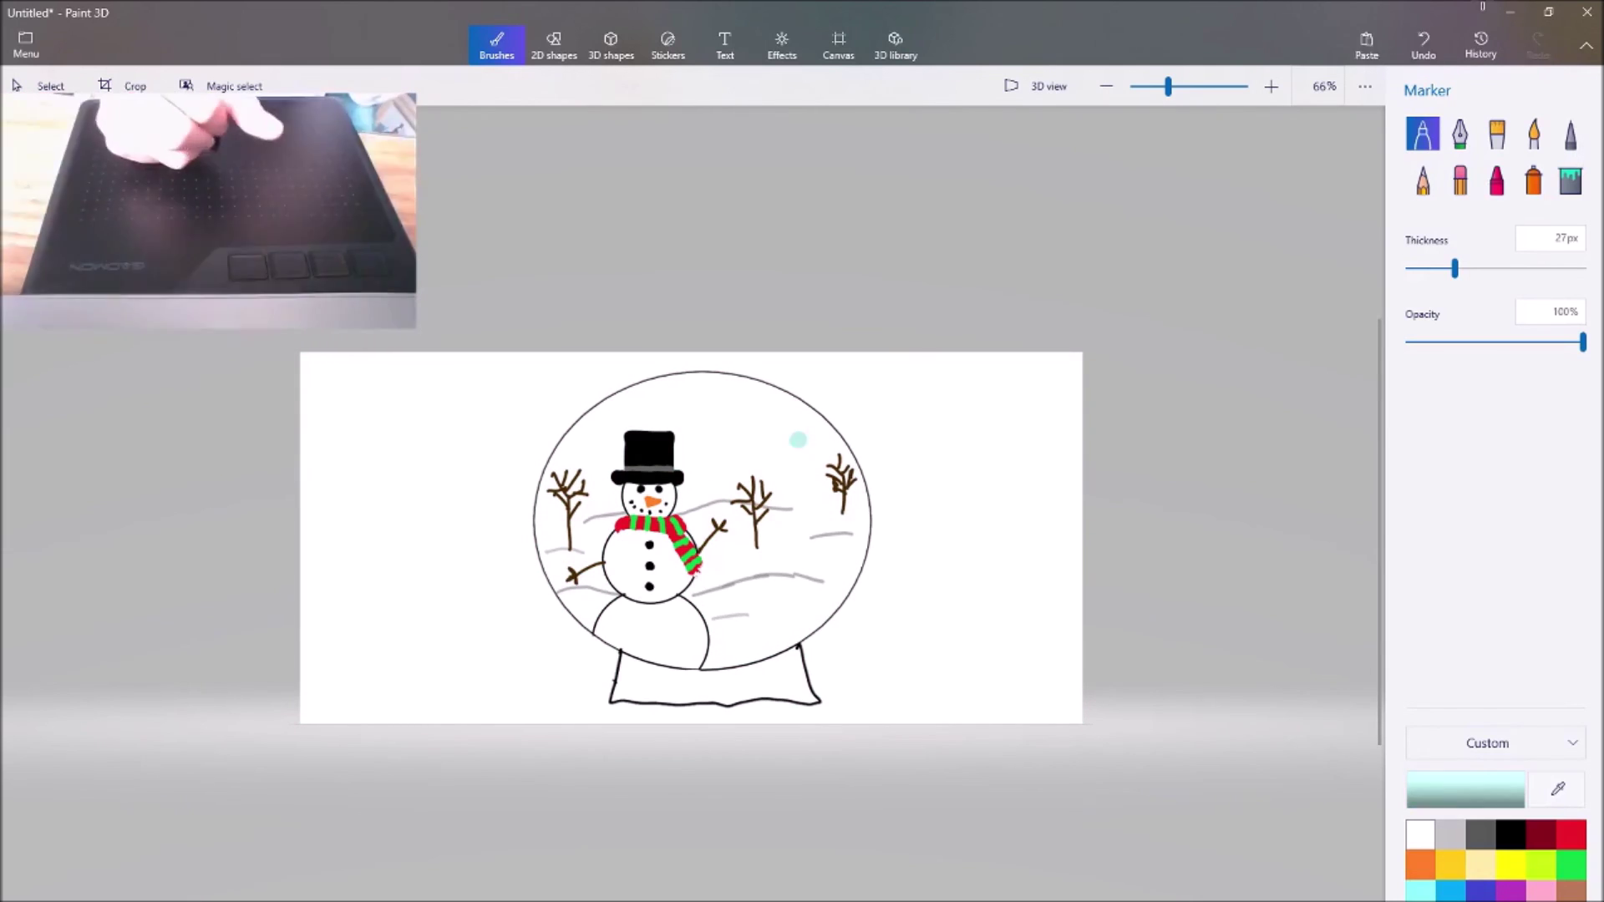
click(1570, 180)
click(778, 452)
drag(1582, 414, 1524, 413)
click(1424, 46)
click(777, 452)
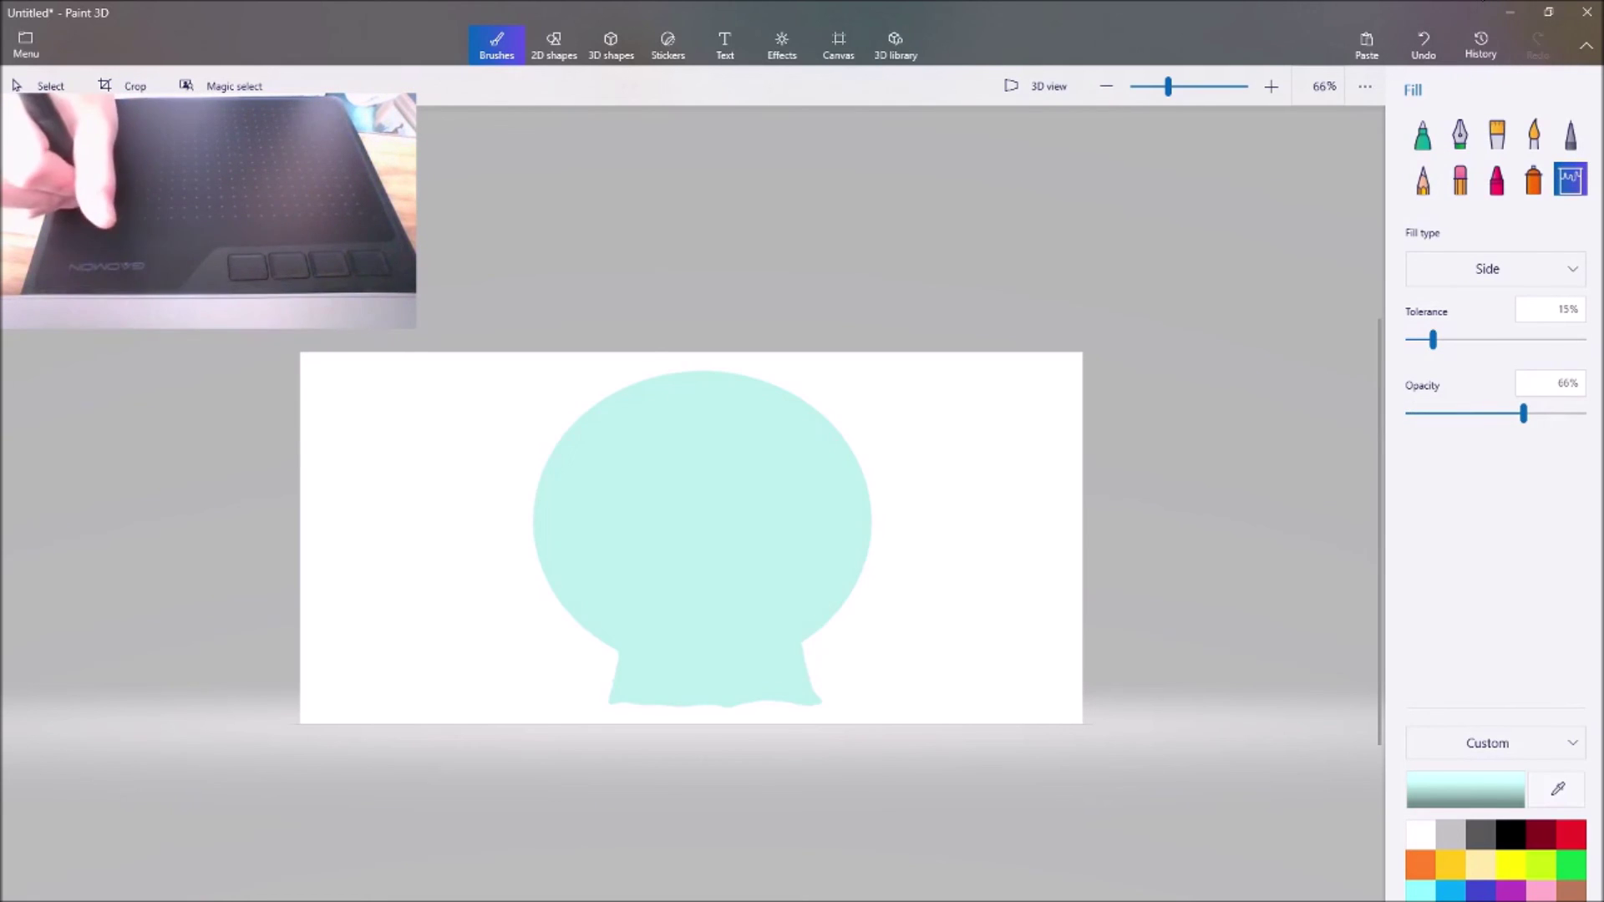
click(1424, 46)
Try filling the canvas with light turquoise at 66% opacity, comparing the result by undoing and redoing
click(961, 501)
click(1423, 46)
click(1424, 46)
click(1537, 46)
click(1537, 46)
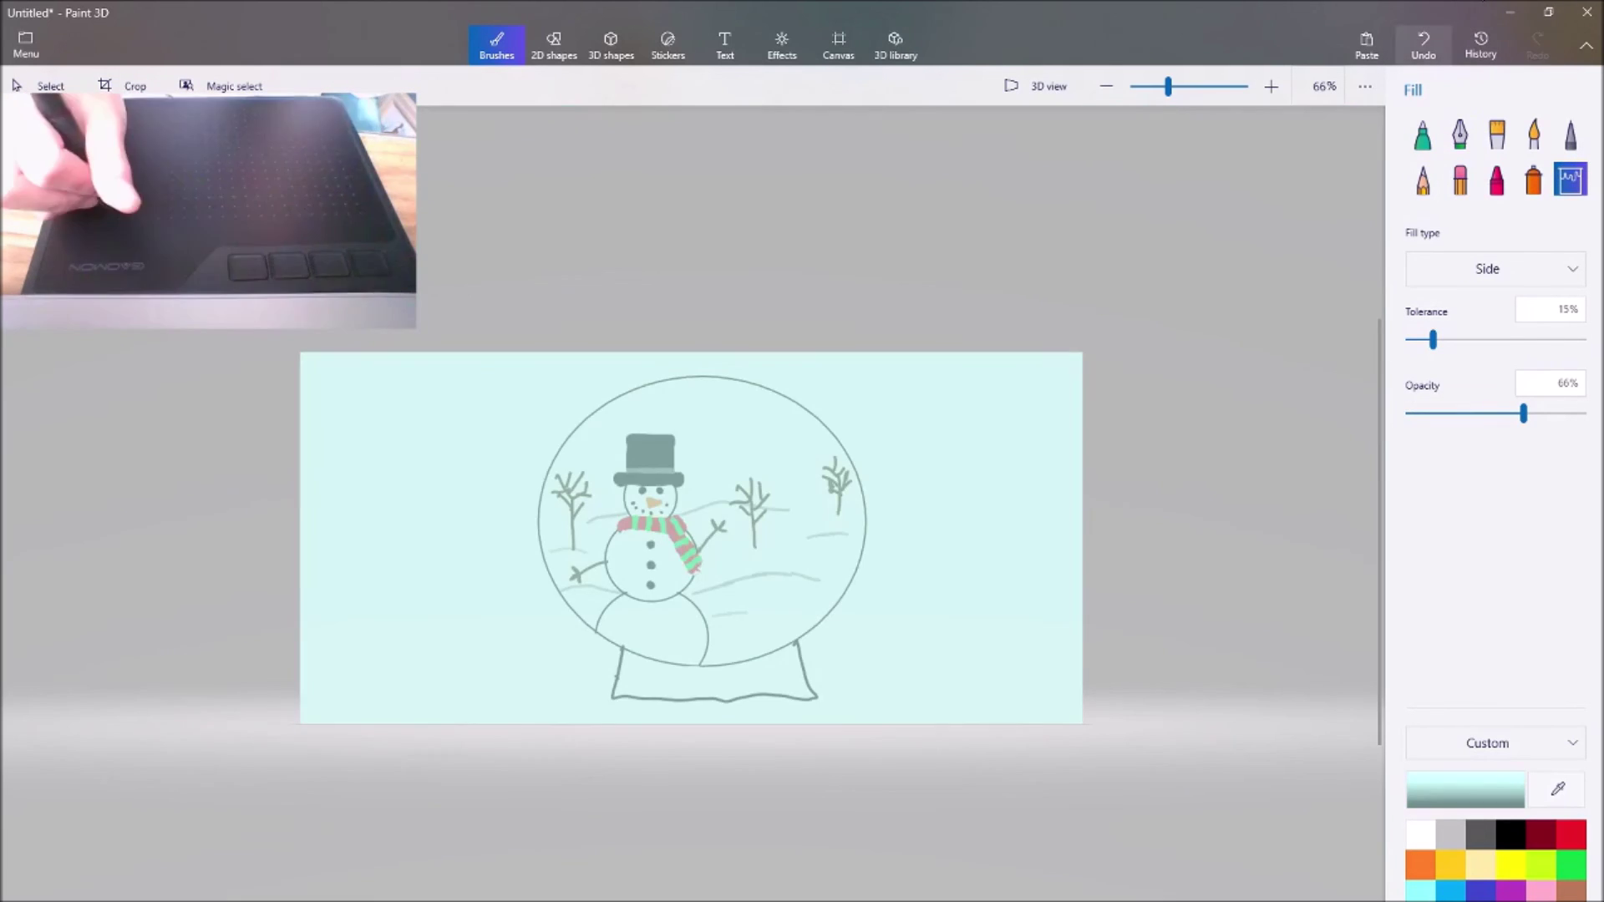
click(1424, 46)
Cut out the snow globe drawing with Magic select, narrowing the focus area to the globe and keeping the background autofill
click(224, 86)
drag(299, 539, 514, 539)
drag(1084, 538, 888, 538)
click(1539, 323)
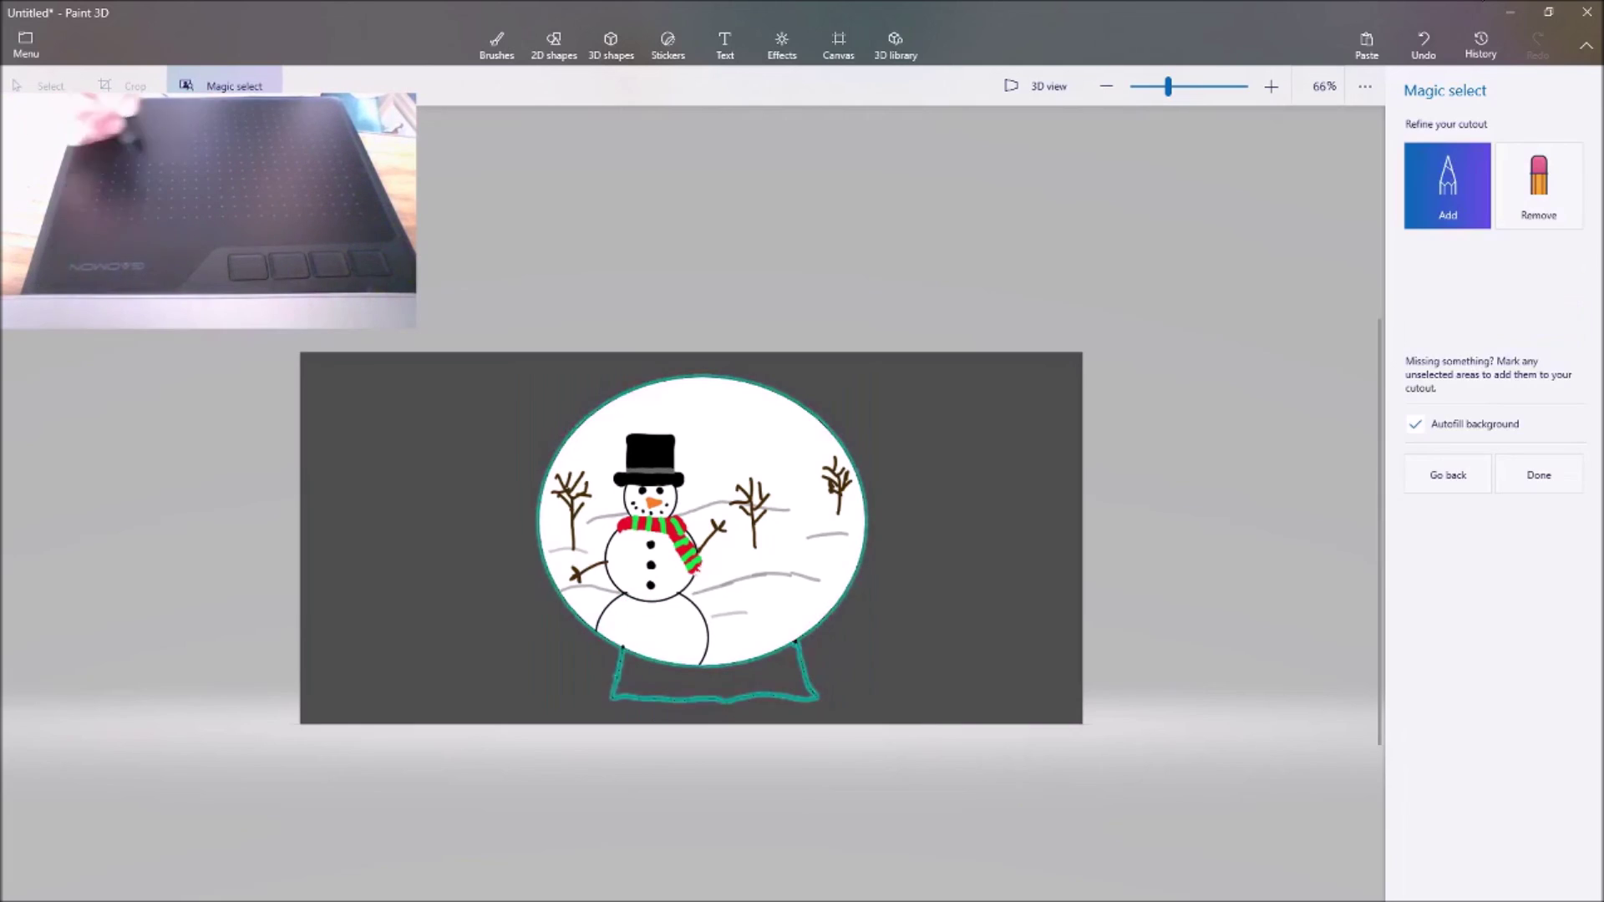
click(1540, 473)
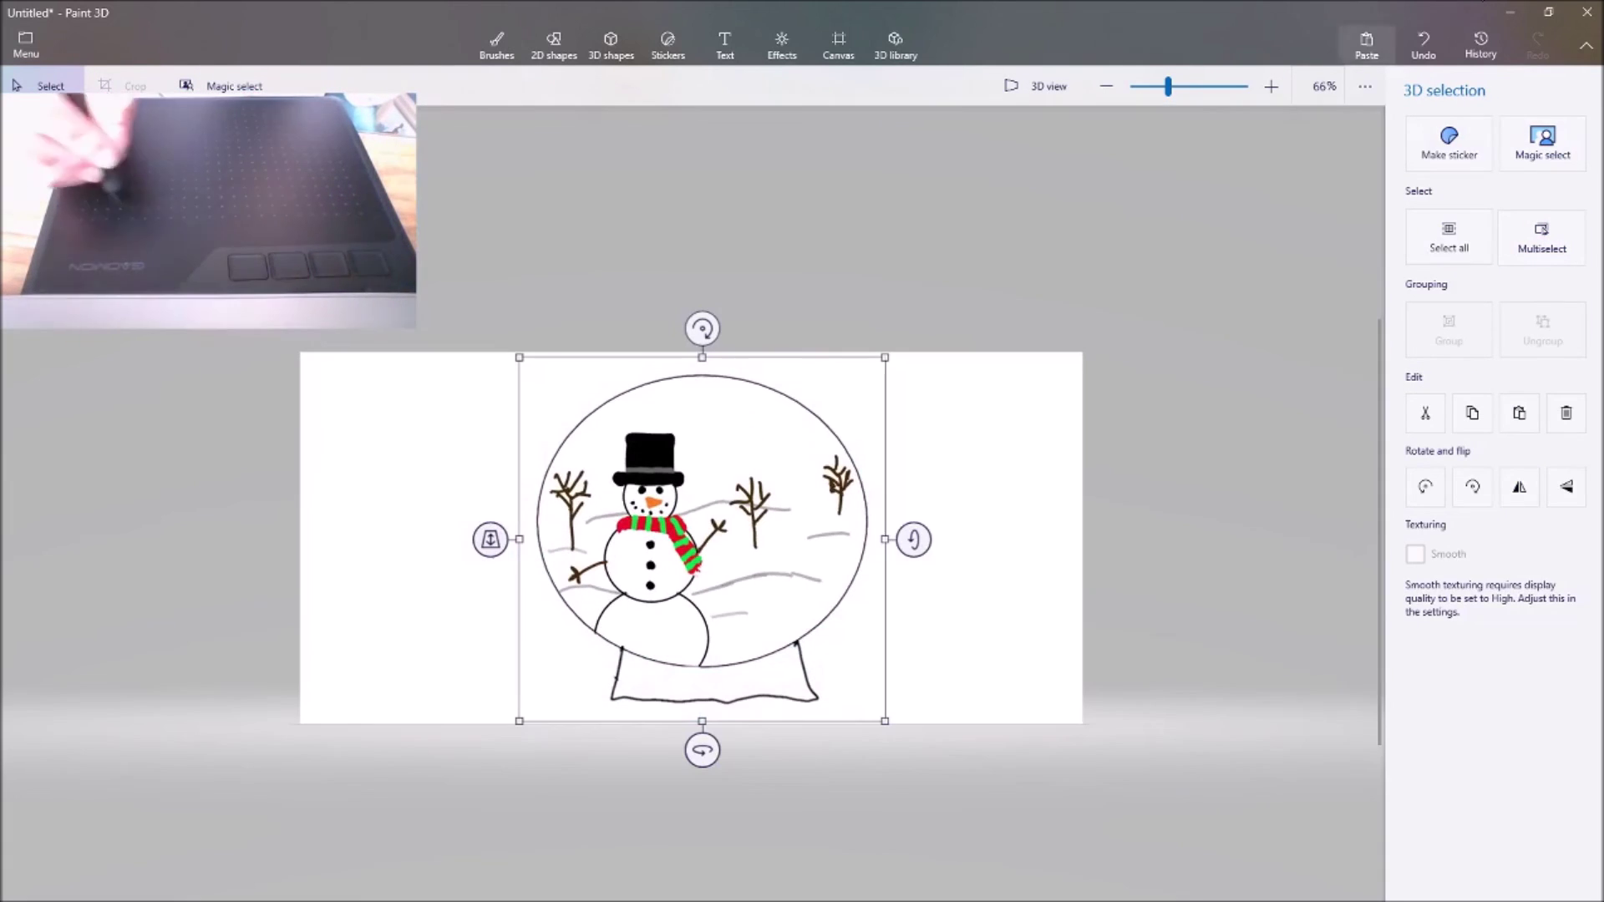
Try filling the new globe cutout and the canvas with light turquoise at 66% opacity using the Side fill type
click(496, 46)
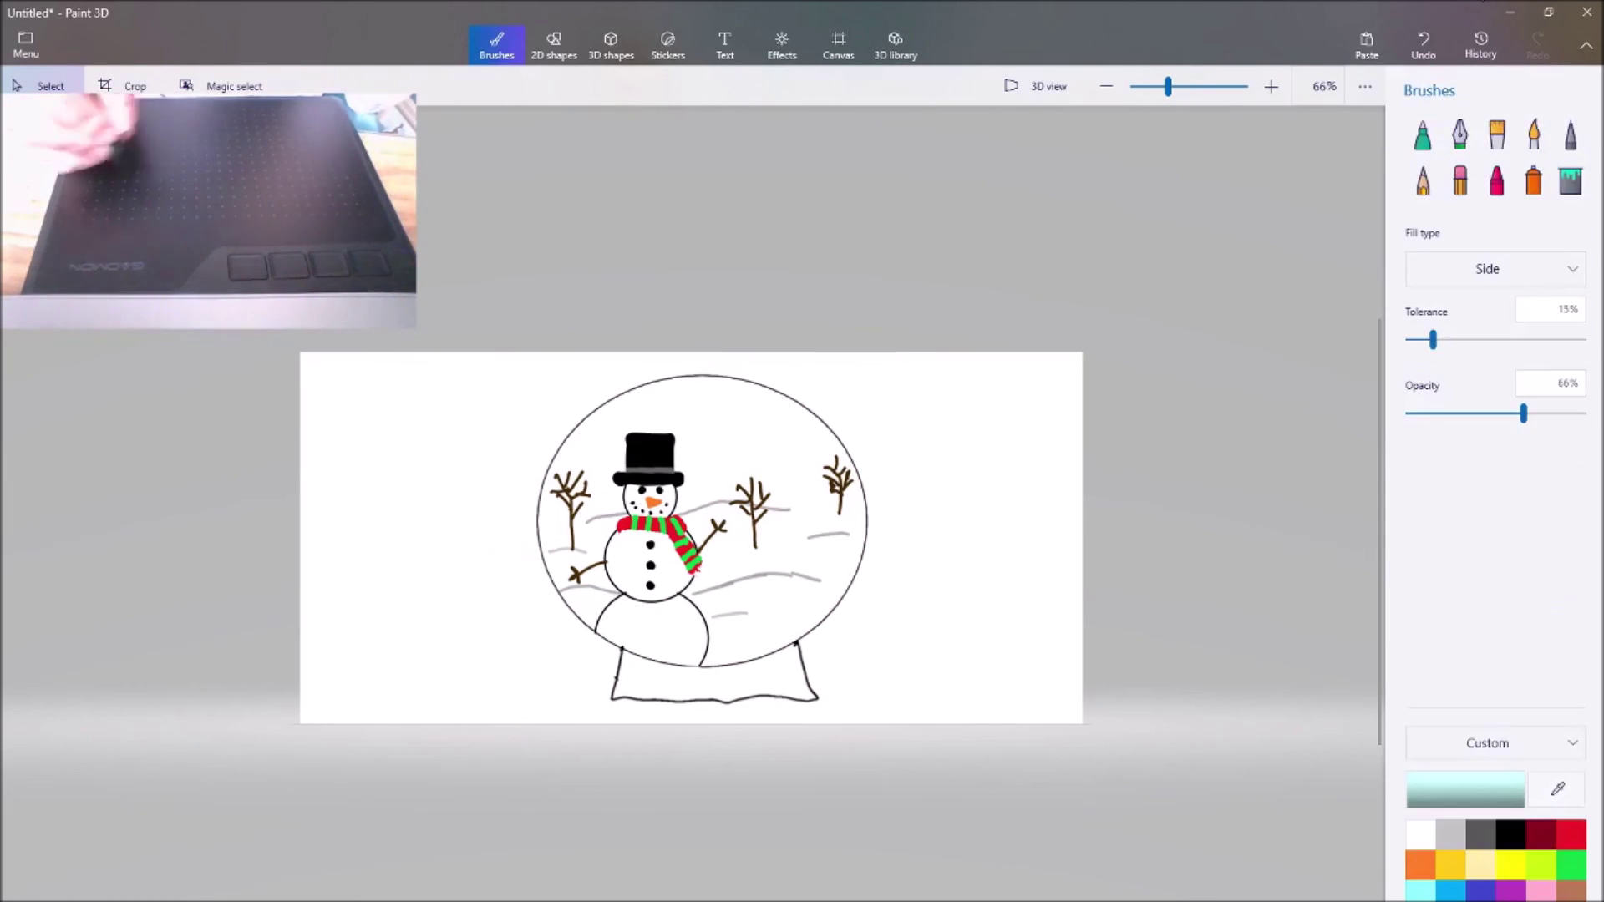
click(1571, 180)
click(752, 434)
click(1424, 46)
click(961, 468)
click(752, 434)
click(1424, 46)
Try spraying light turquoise inside the upper globe with the Spray can, raising it to 96 px and 100% opacity
click(1534, 180)
mouse_move(727, 420)
mouse_down()
mouse_move(799, 444)
mouse_move(709, 409)
mouse_move(794, 424)
mouse_up()
click(1420, 40)
click(1420, 40)
click(1423, 41)
drag(1451, 342, 1583, 341)
drag(1440, 268, 1454, 268)
drag(723, 441, 803, 428)
click(1424, 42)
drag(712, 467, 709, 421)
click(1424, 43)
Dot light grey snowflakes around the trees and snowman inside the globe with the 10 px Marker
click(1511, 835)
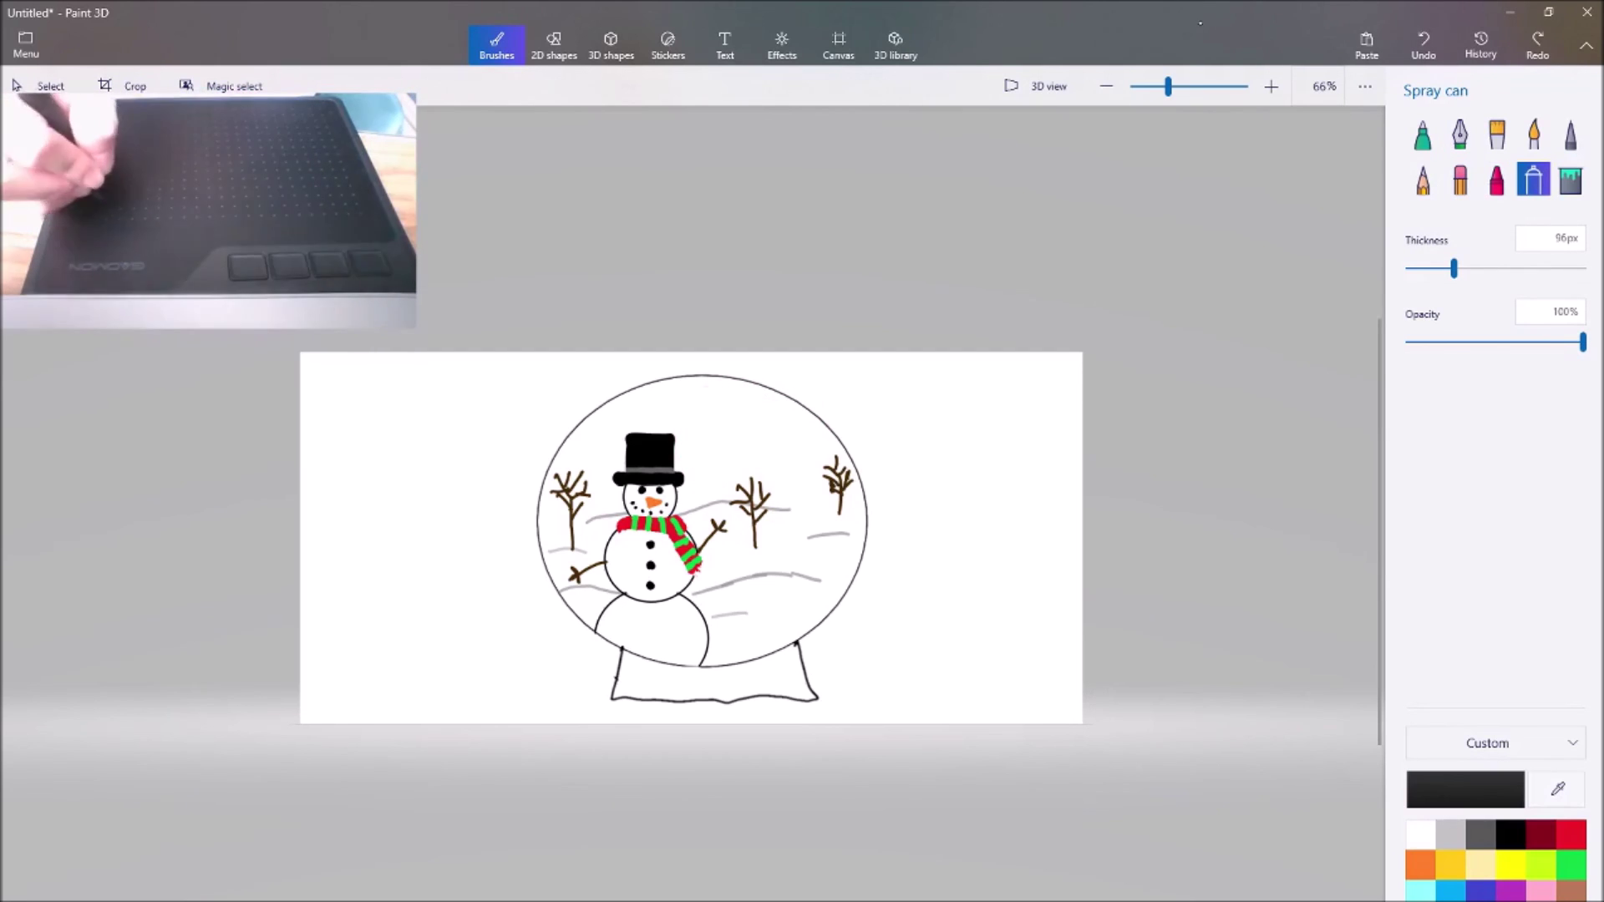
click(1423, 134)
click(718, 403)
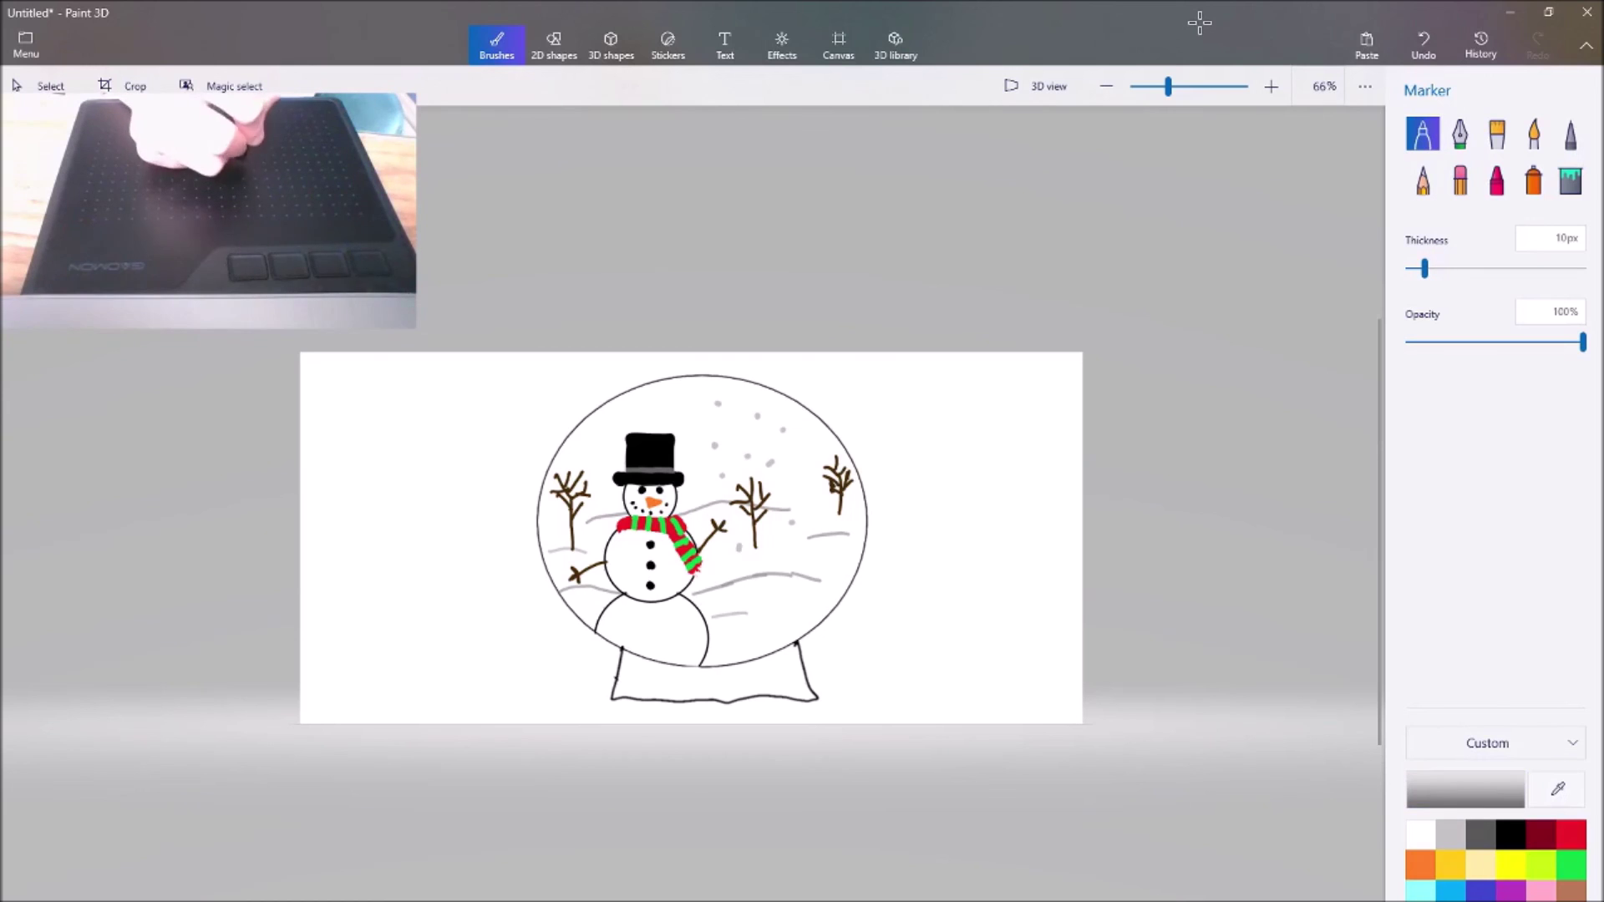
Erase the wavy bottom line of the globe's base and try a replacement stroke with the black Marker
drag(619, 699, 815, 698)
click(1423, 134)
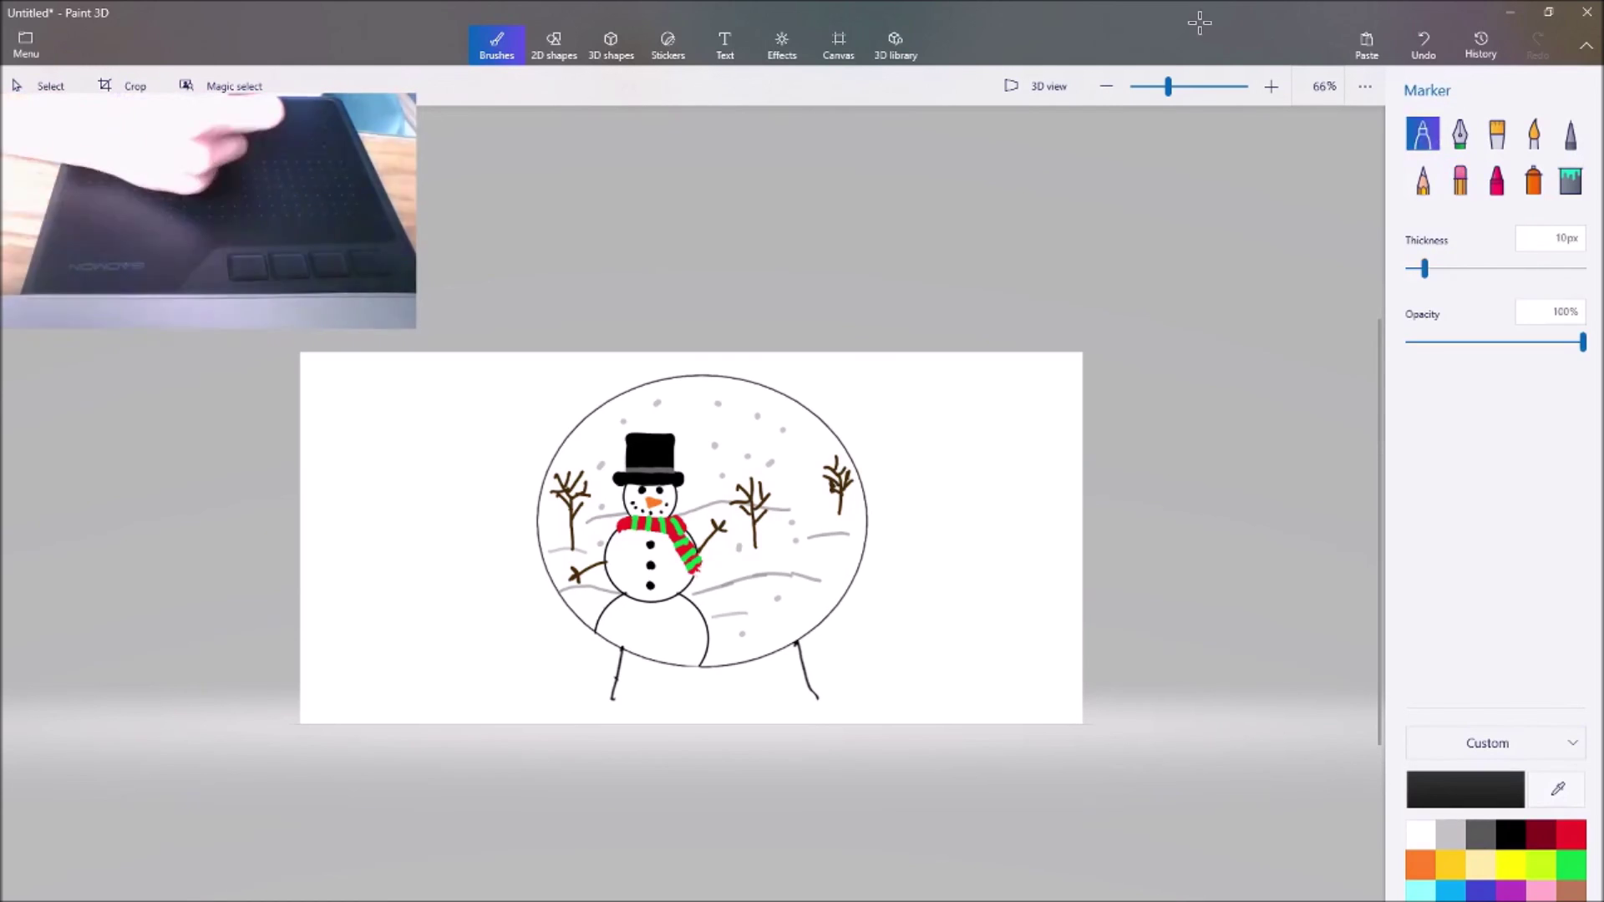
drag(693, 706, 800, 689)
click(1423, 45)
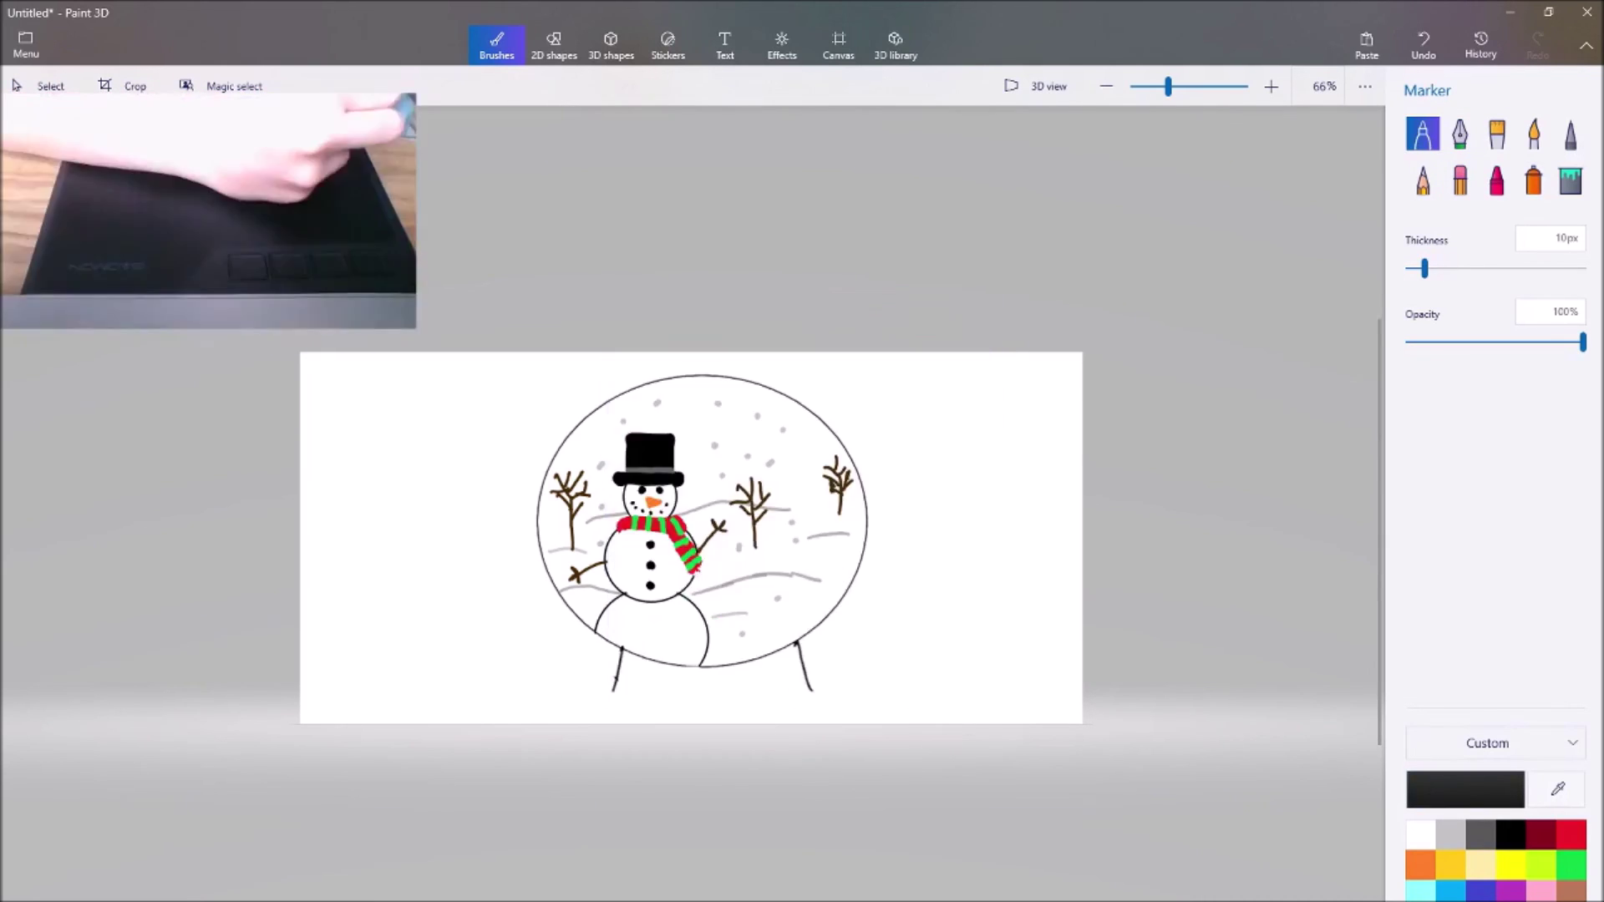
Try a straighter black bottom line on the base and a light turquoise fill around the globe, and undo both
drag(610, 693, 815, 692)
click(1571, 180)
click(1420, 892)
click(961, 543)
click(1423, 134)
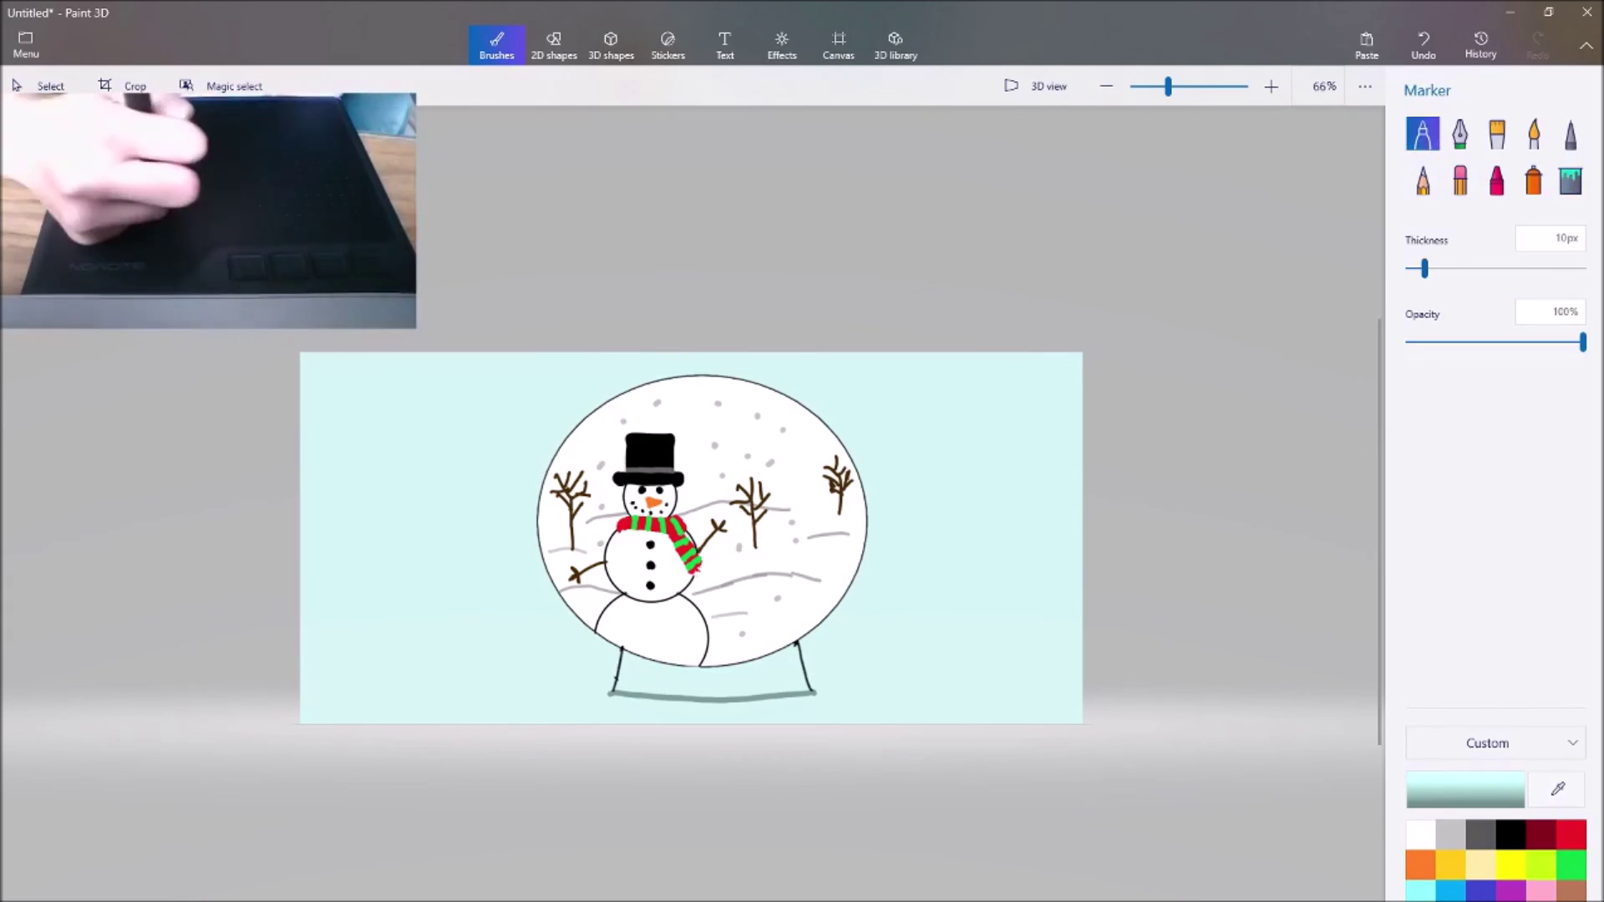
click(1424, 45)
click(1424, 45)
click(1460, 180)
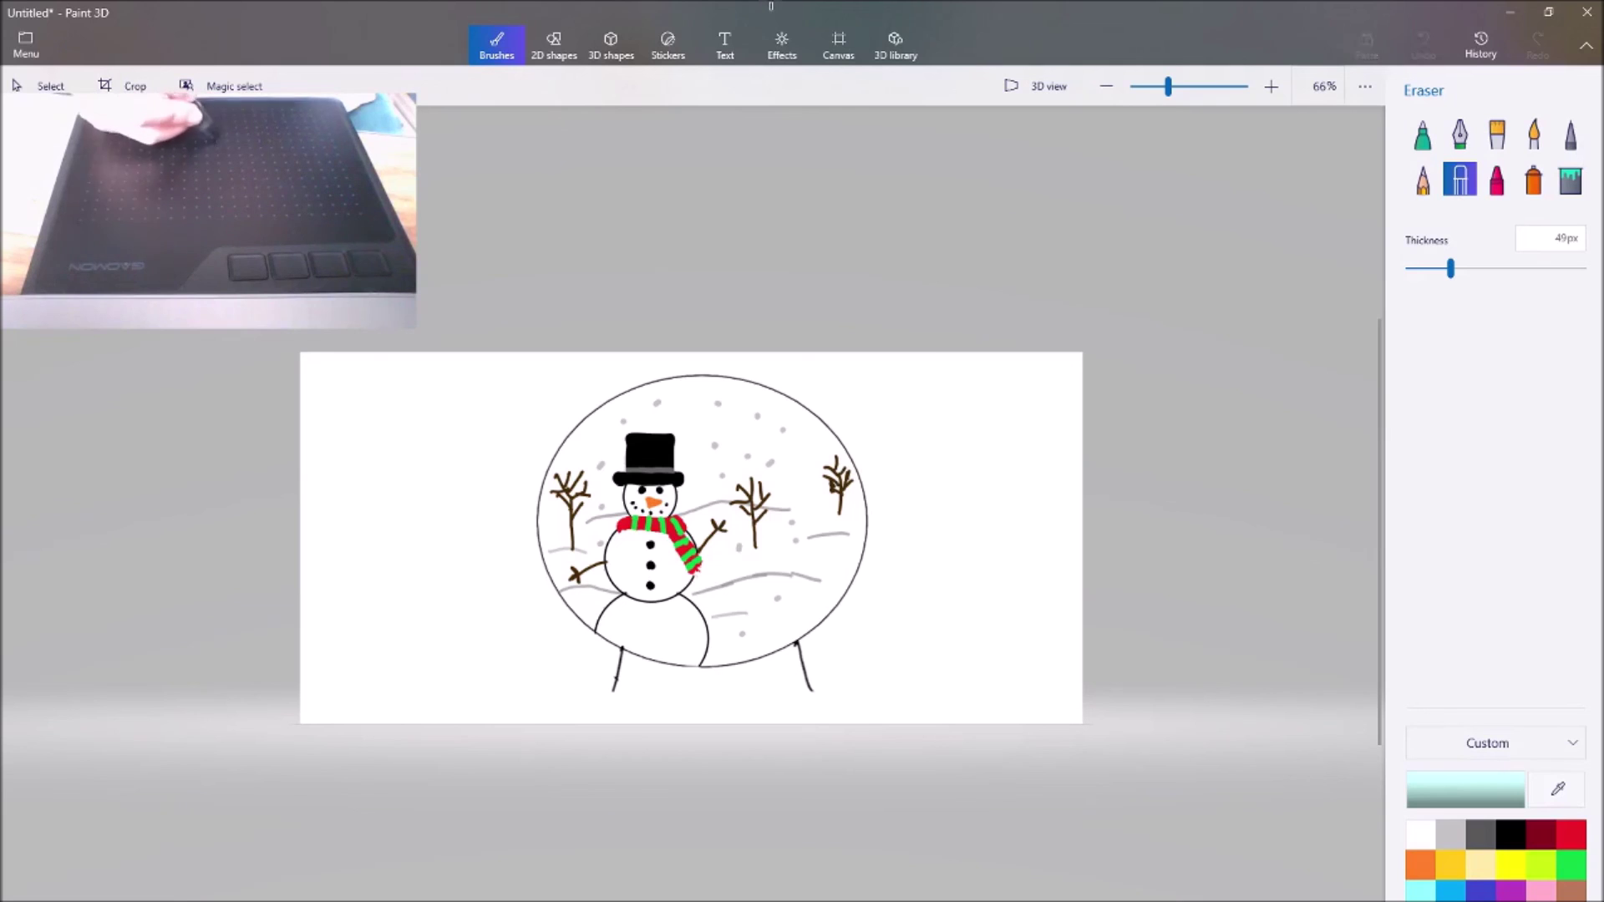
Fill the background around the snow globe with light turquoise, undoing and repeating the fill once
click(1450, 268)
drag(1494, 268, 1451, 269)
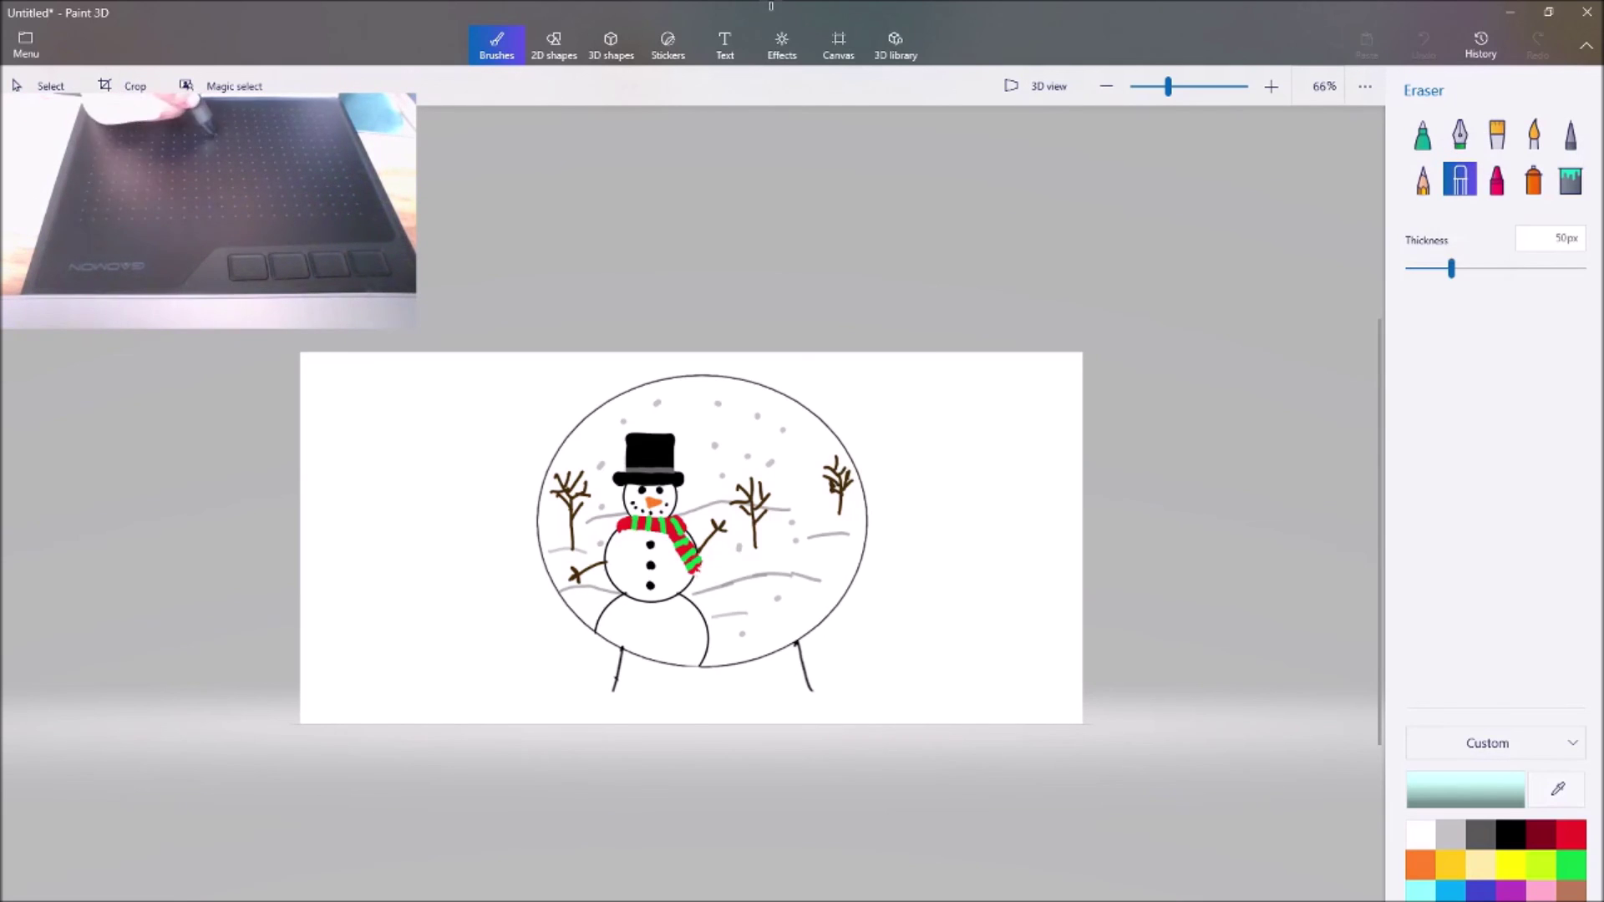
click(1571, 181)
click(974, 618)
click(1423, 45)
click(1424, 45)
click(974, 618)
Draw the bottom line of the globe's base with the black 10 px Marker, undoing uneven strokes and redrawing them
click(1511, 835)
click(1423, 135)
drag(614, 693, 812, 695)
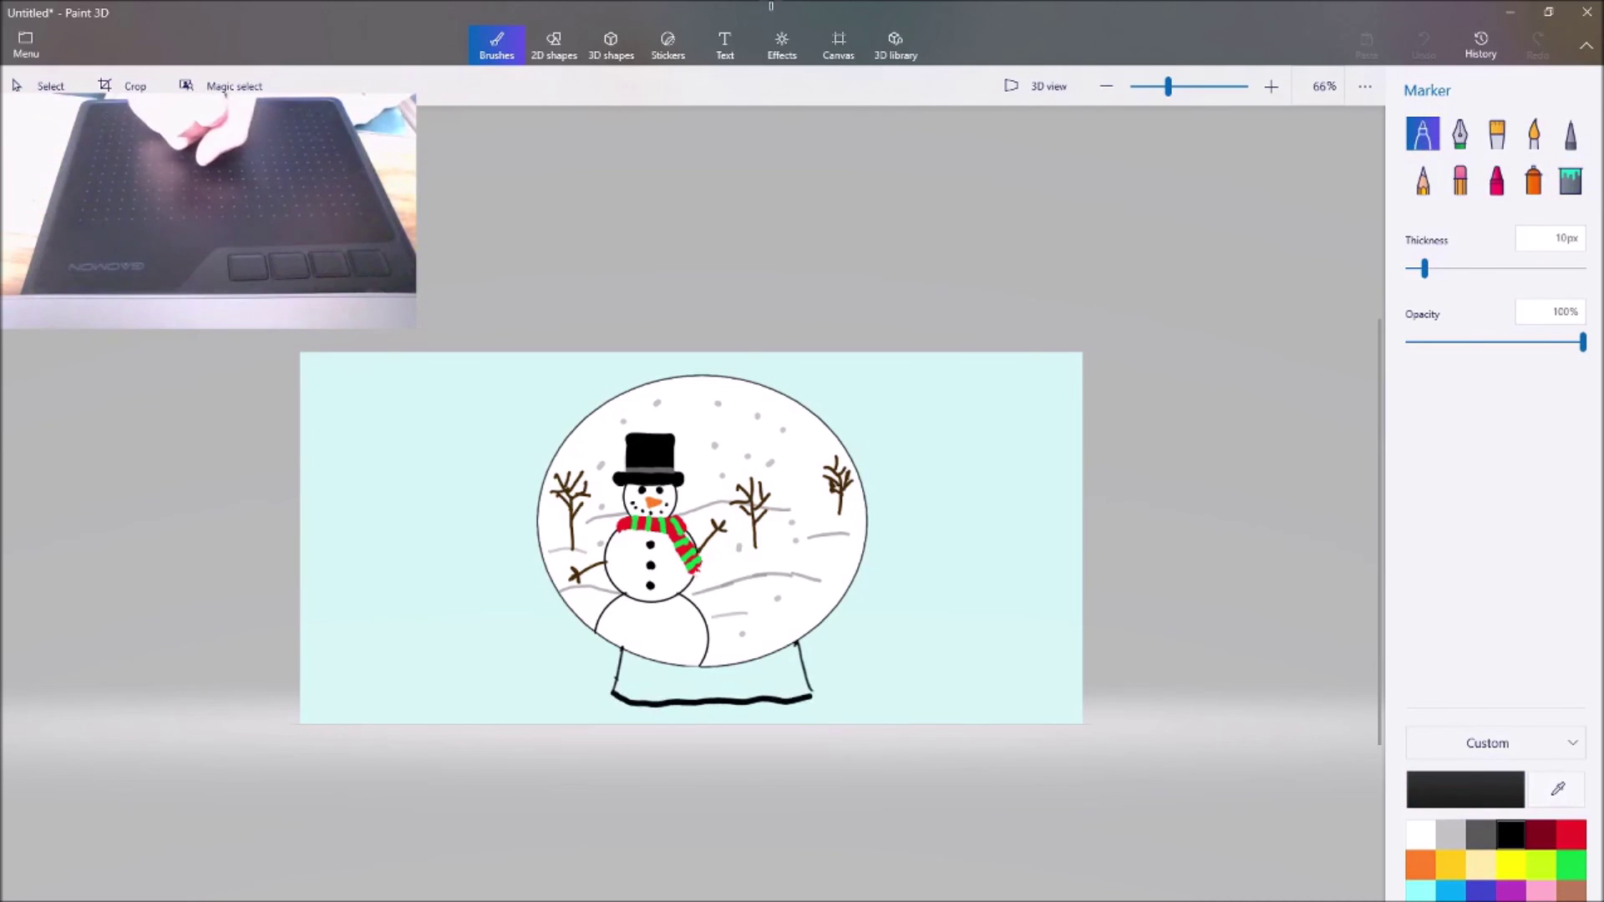
click(1424, 45)
drag(611, 688, 807, 692)
key(ctrl+z)
drag(611, 686, 815, 692)
key(ctrl+z)
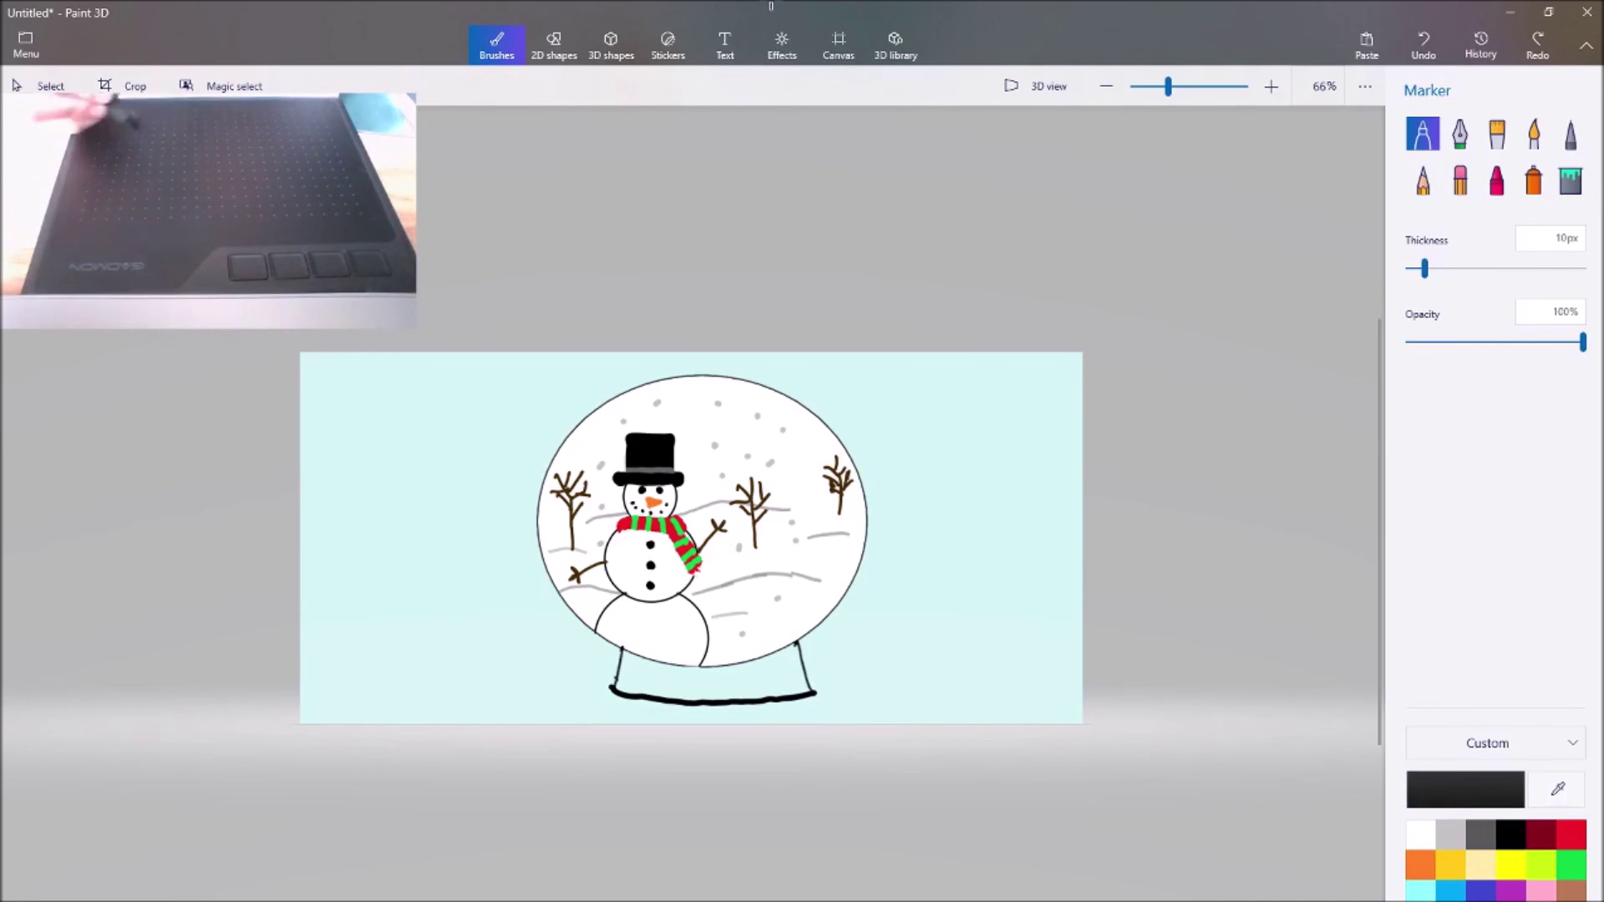
Try filling the globe's base with red and undo the fill
click(1571, 181)
click(1572, 835)
click(711, 682)
click(1424, 45)
Paint the globe's base red with the Oil brush, reducing its thickness to 16 px to cover the edges and corners
click(1496, 134)
mouse_move(787, 659)
mouse_down()
mouse_move(740, 683)
mouse_move(627, 677)
mouse_up()
drag(1486, 269, 1408, 269)
mouse_move(777, 660)
mouse_down()
mouse_move(625, 683)
mouse_move(798, 681)
mouse_up()
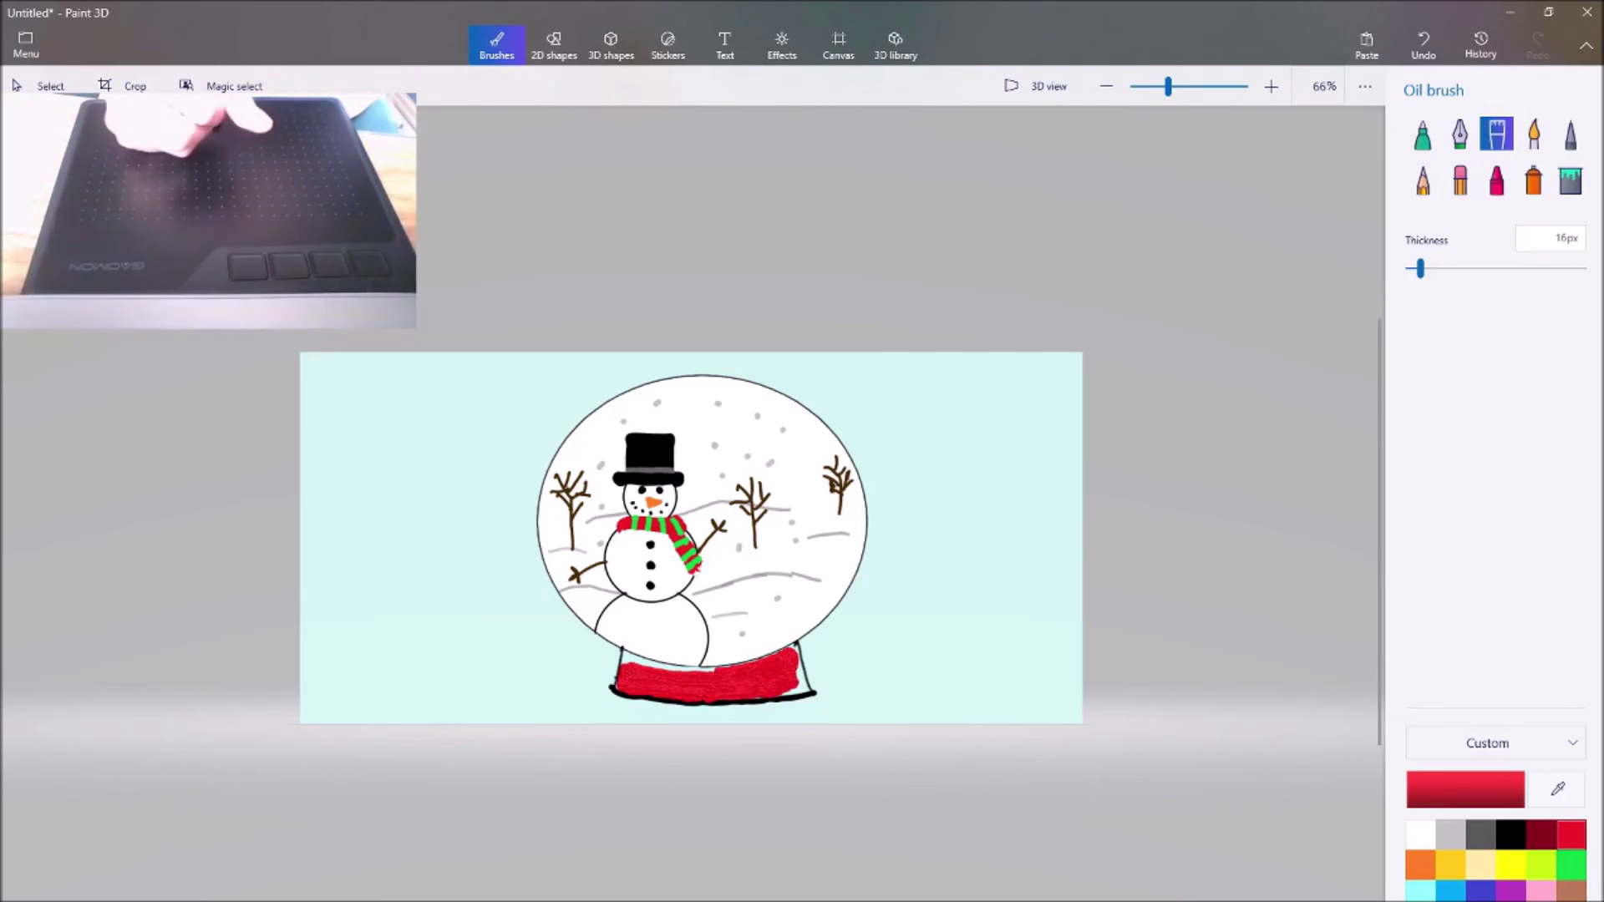
drag(633, 660, 673, 667)
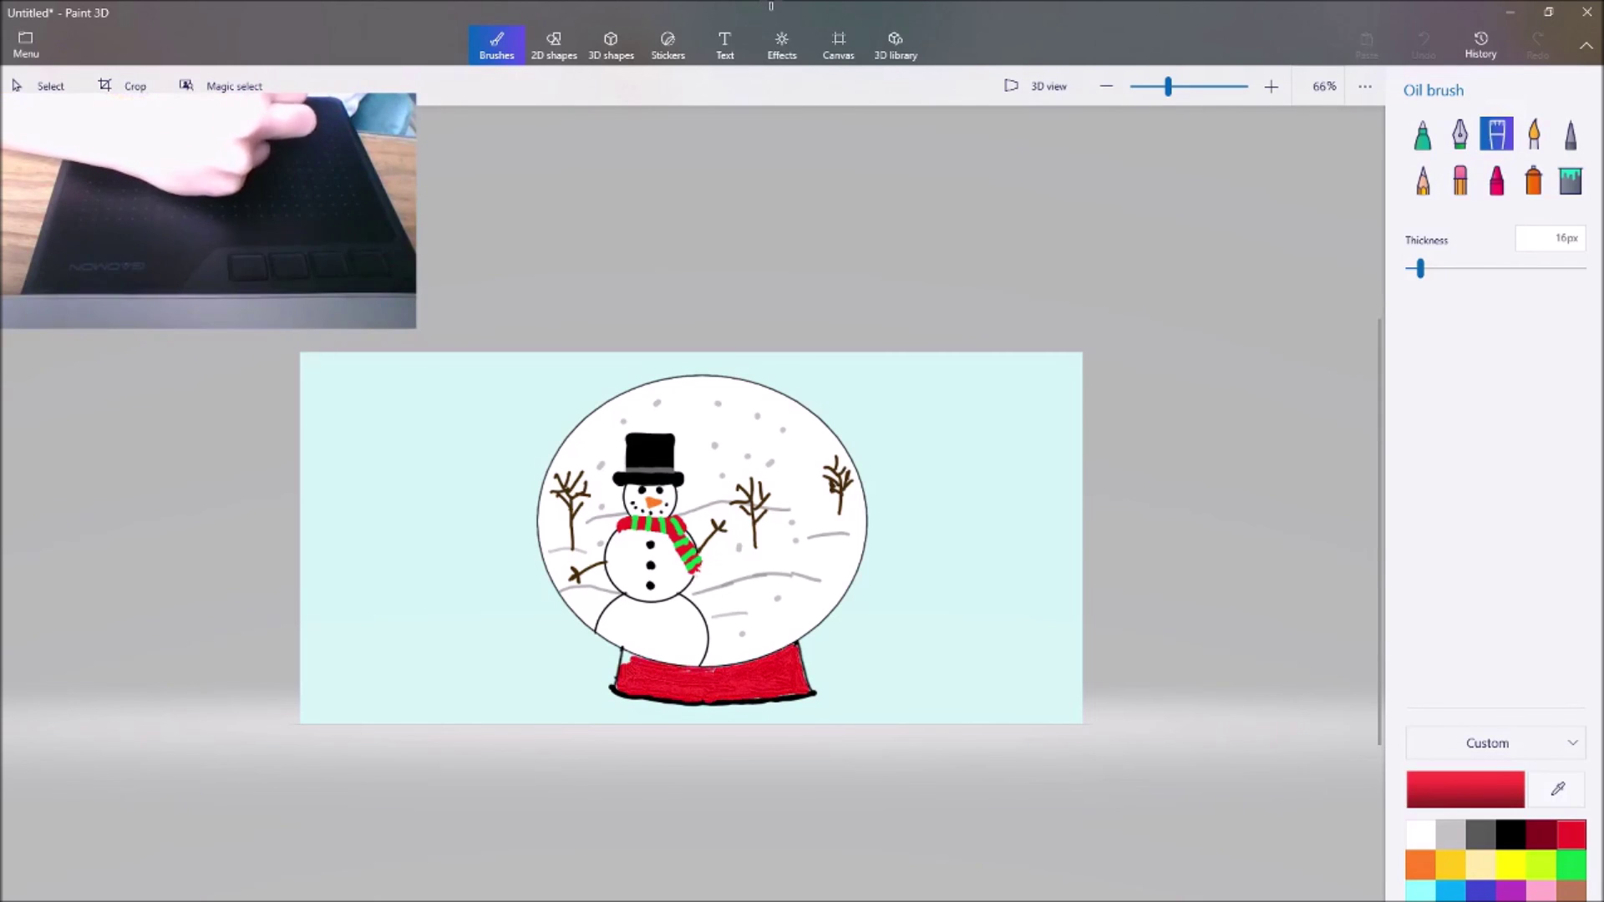
Set up the 10 px Marker in black
click(1423, 133)
click(1511, 834)
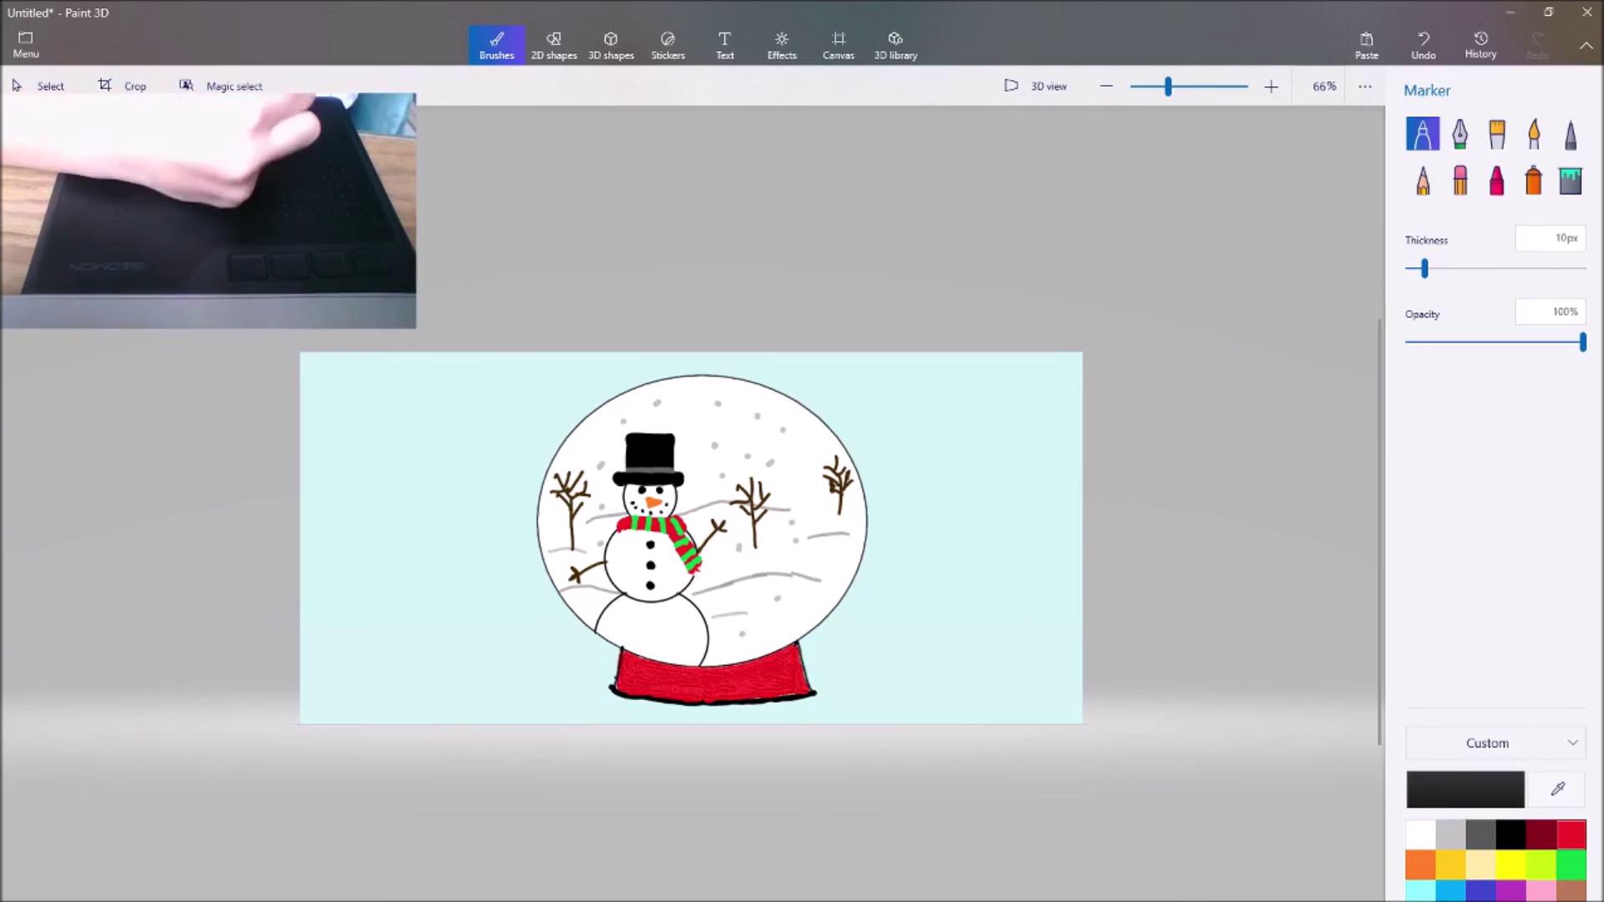